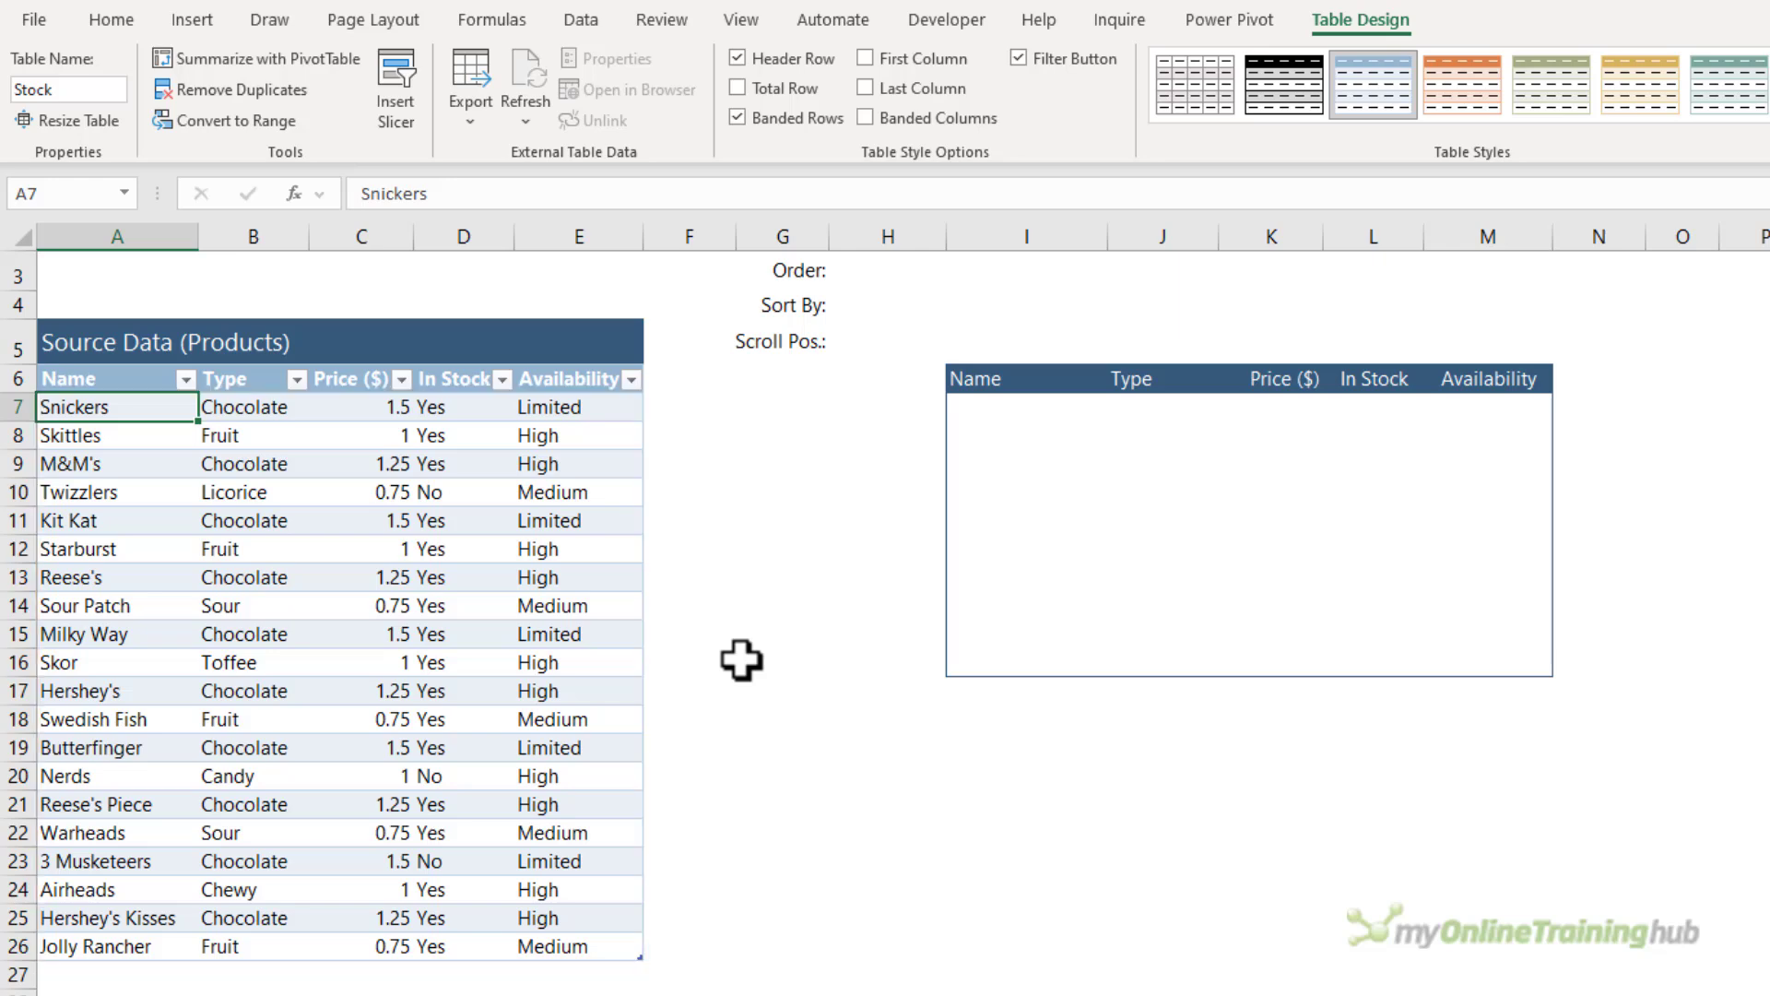
Step: Check in the ribbon customization options that the Developer tab is enabled
{"action": "left_click", "coordinate": [987, 405]}
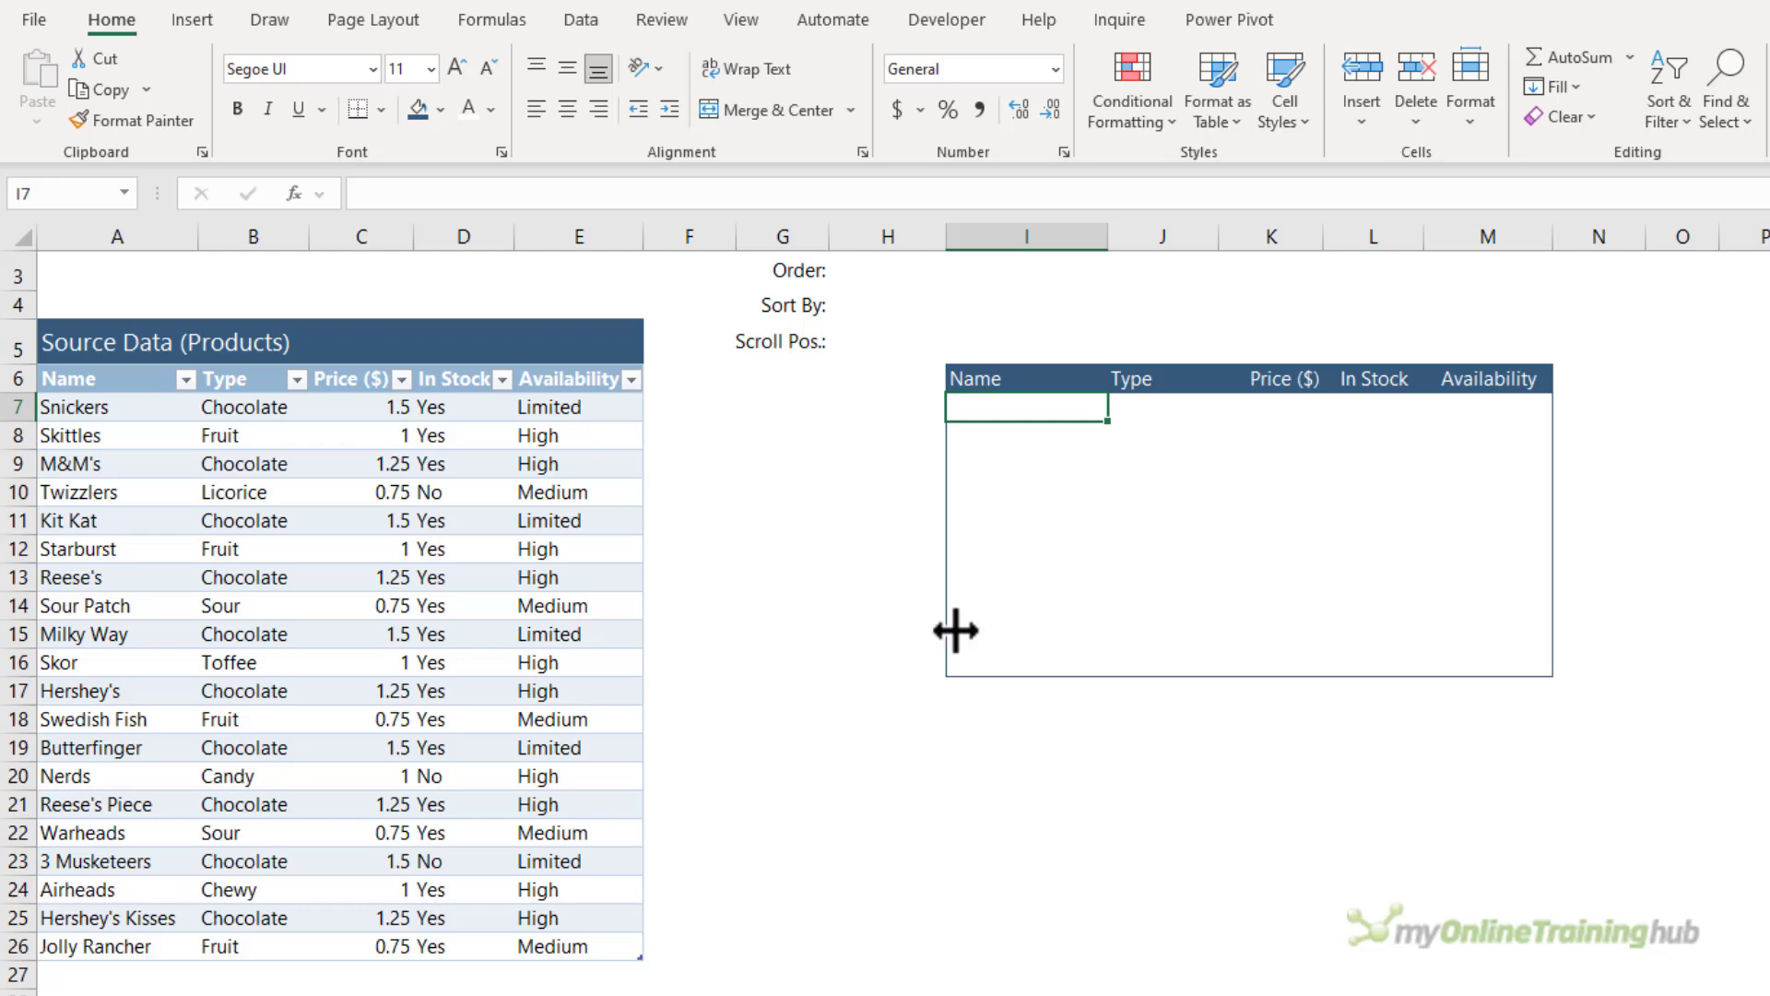
{"action": "left_click", "coordinate": [949, 28]}
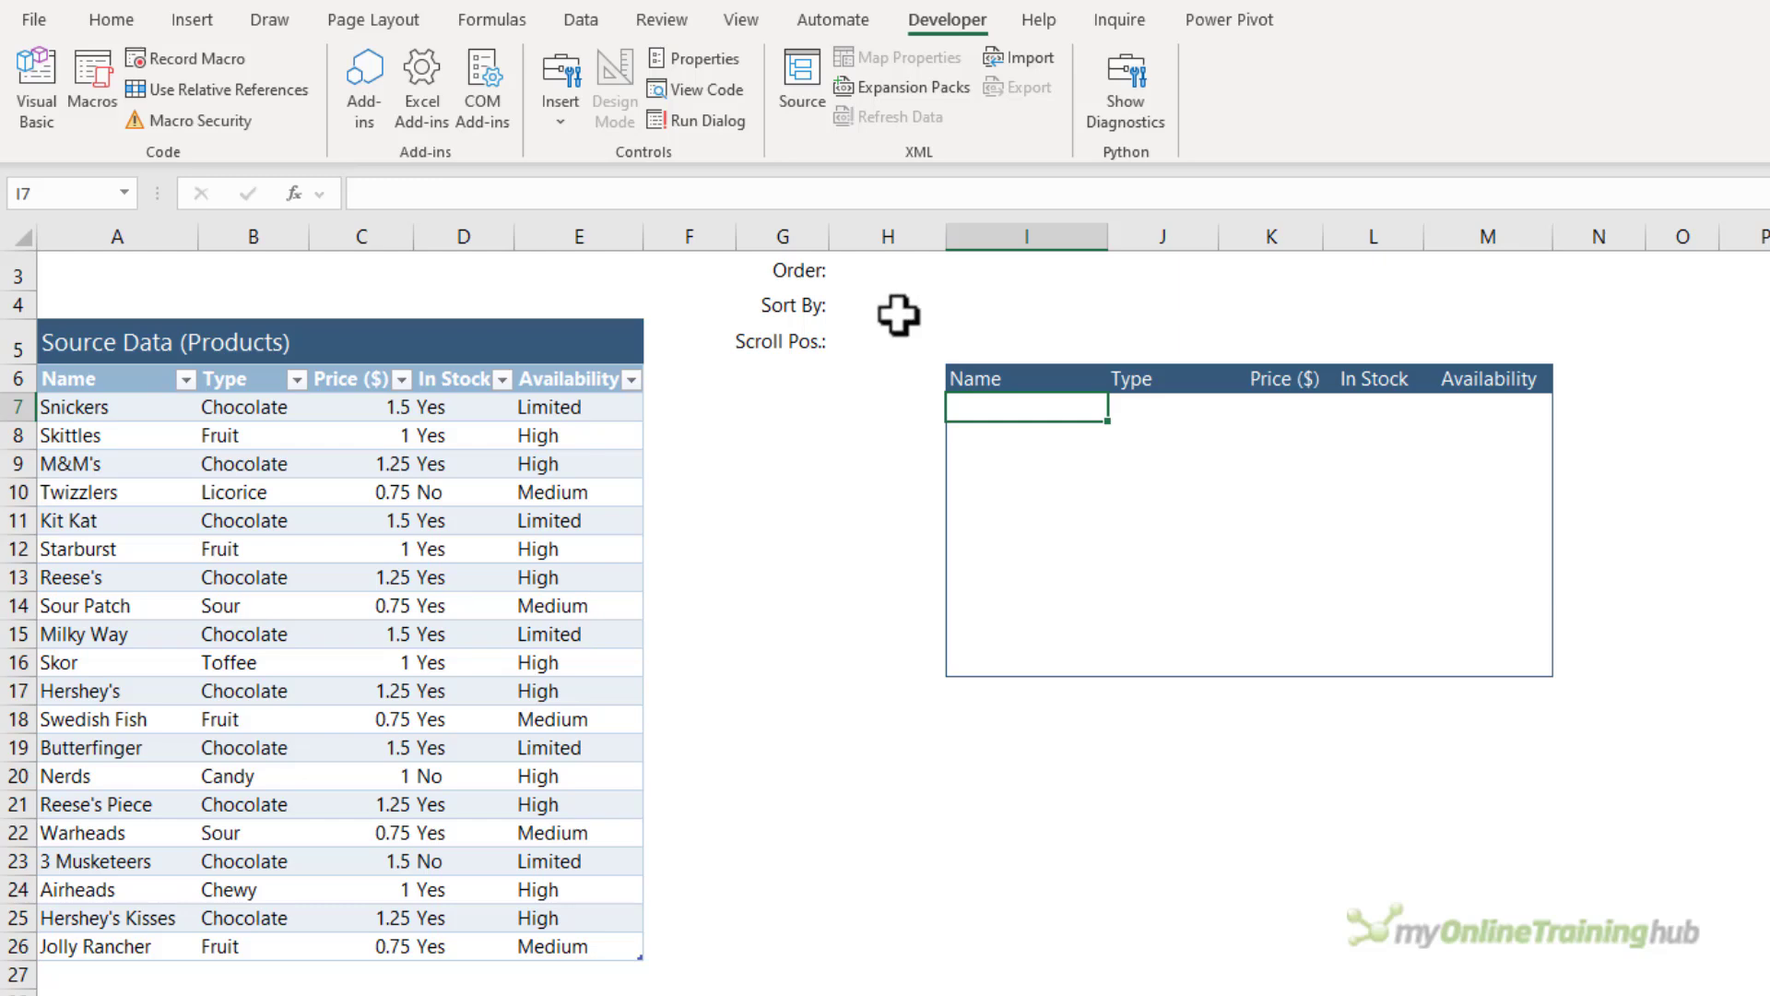
{"action": "right_click", "coordinate": [801, 120]}
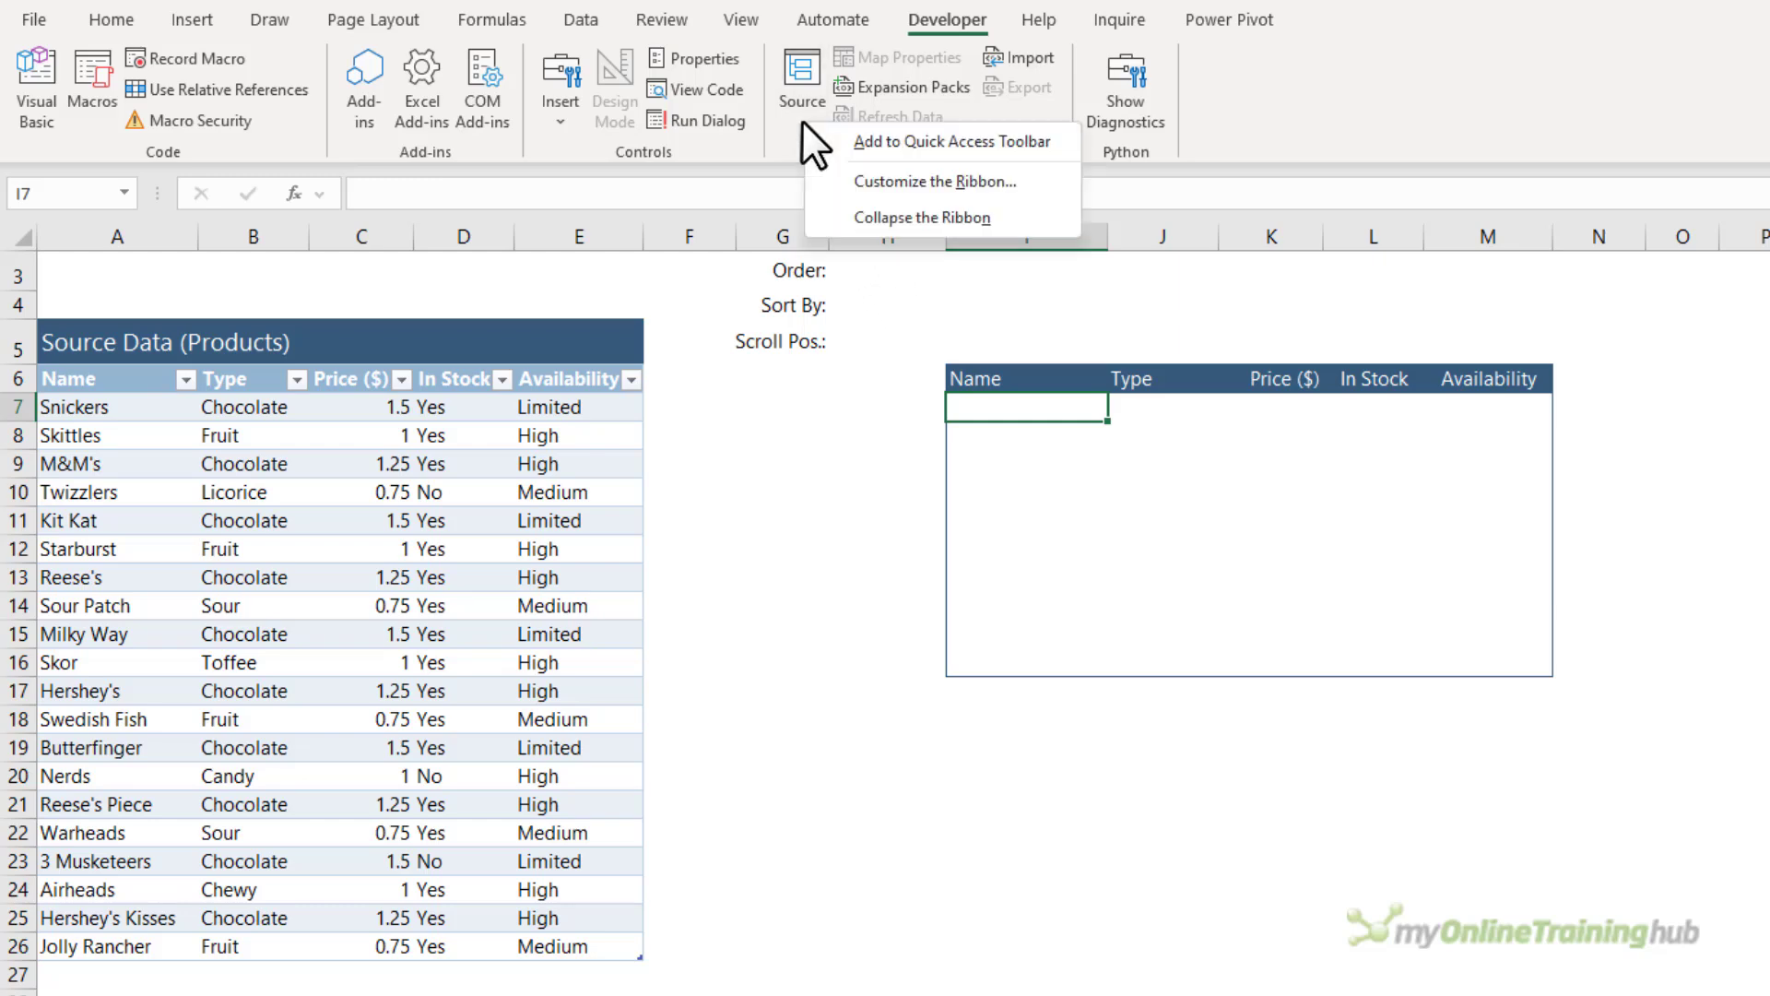
{"action": "left_click", "coordinate": [838, 183]}
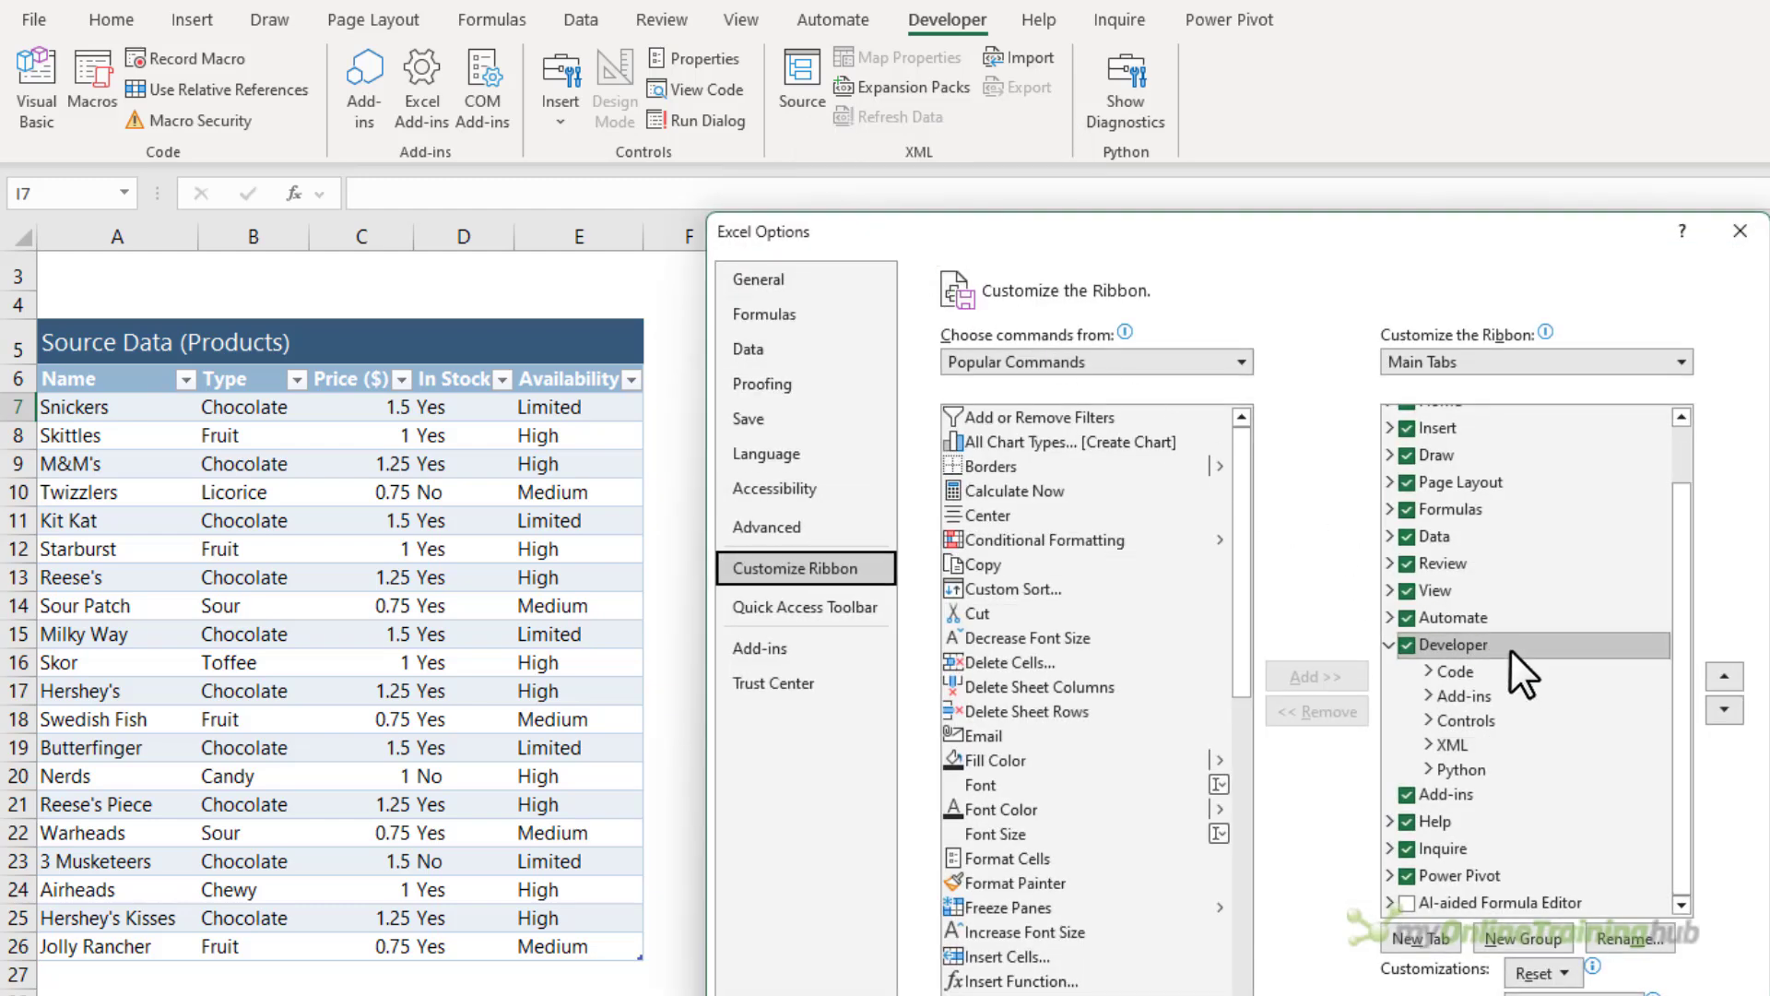
{"action": "left_click", "coordinate": [1632, 995]}
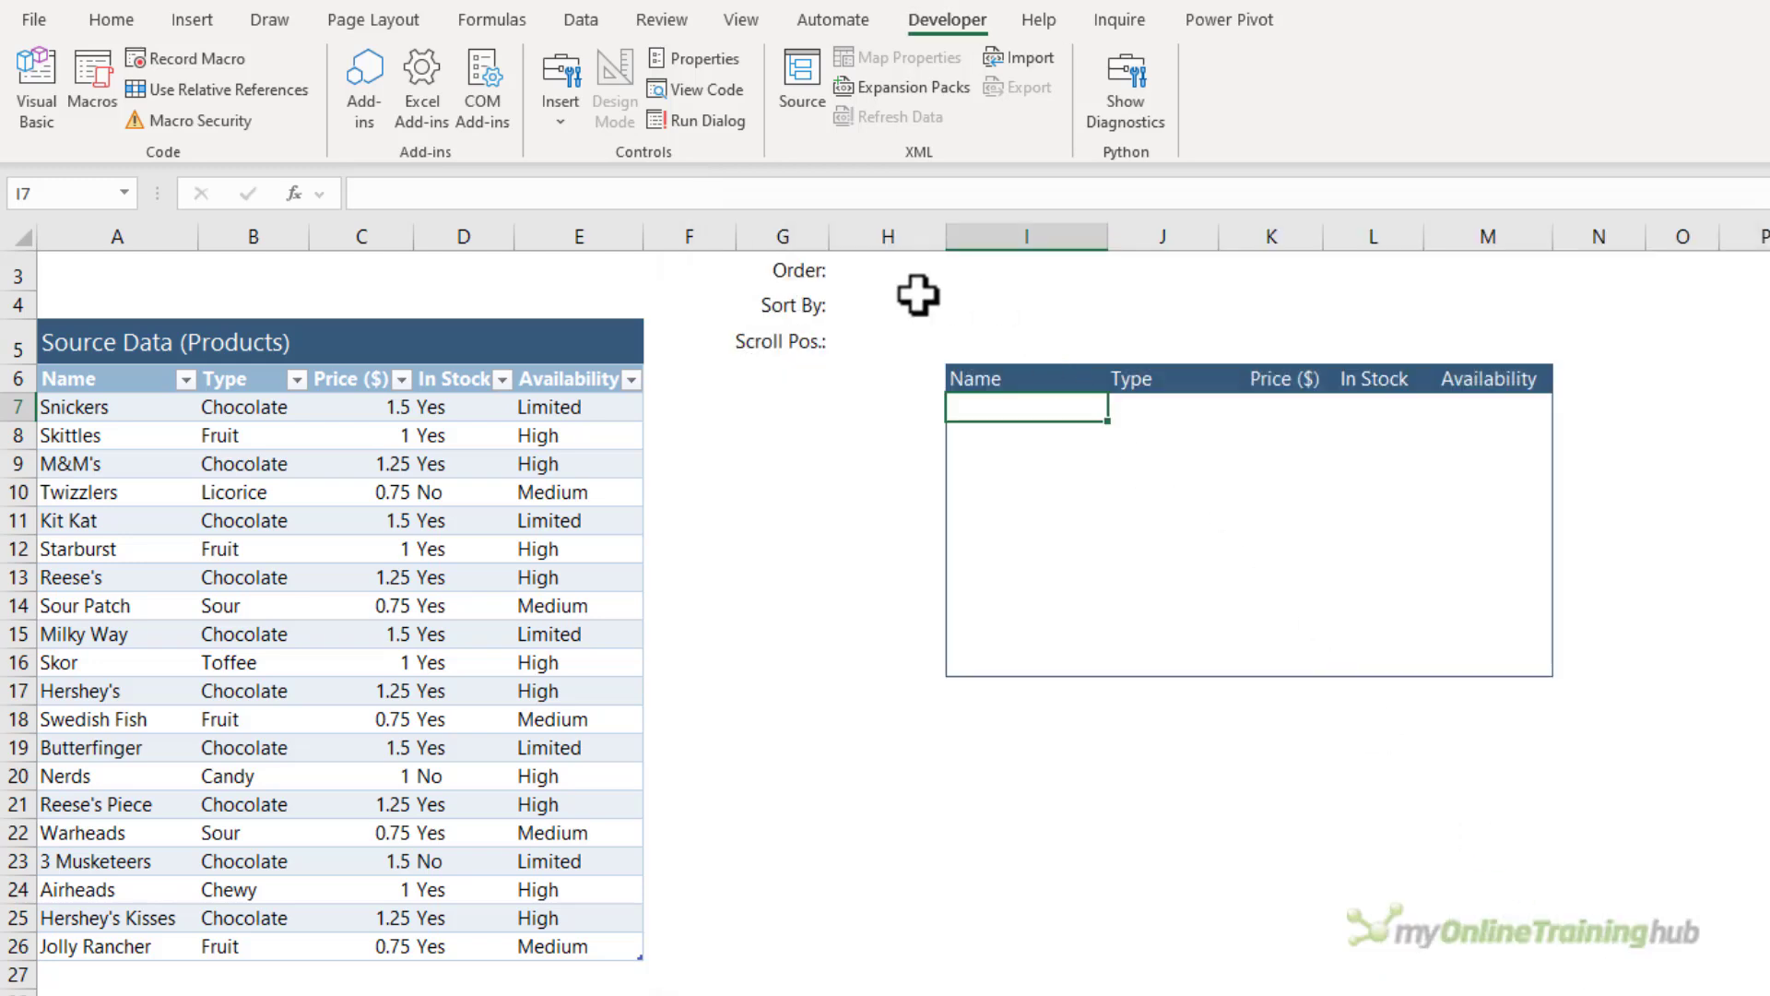
Step: Add a form-control group box captioned "Sort By" across columns I to M, directly above the empty table's header
{"action": "left_click", "coordinate": [550, 120]}
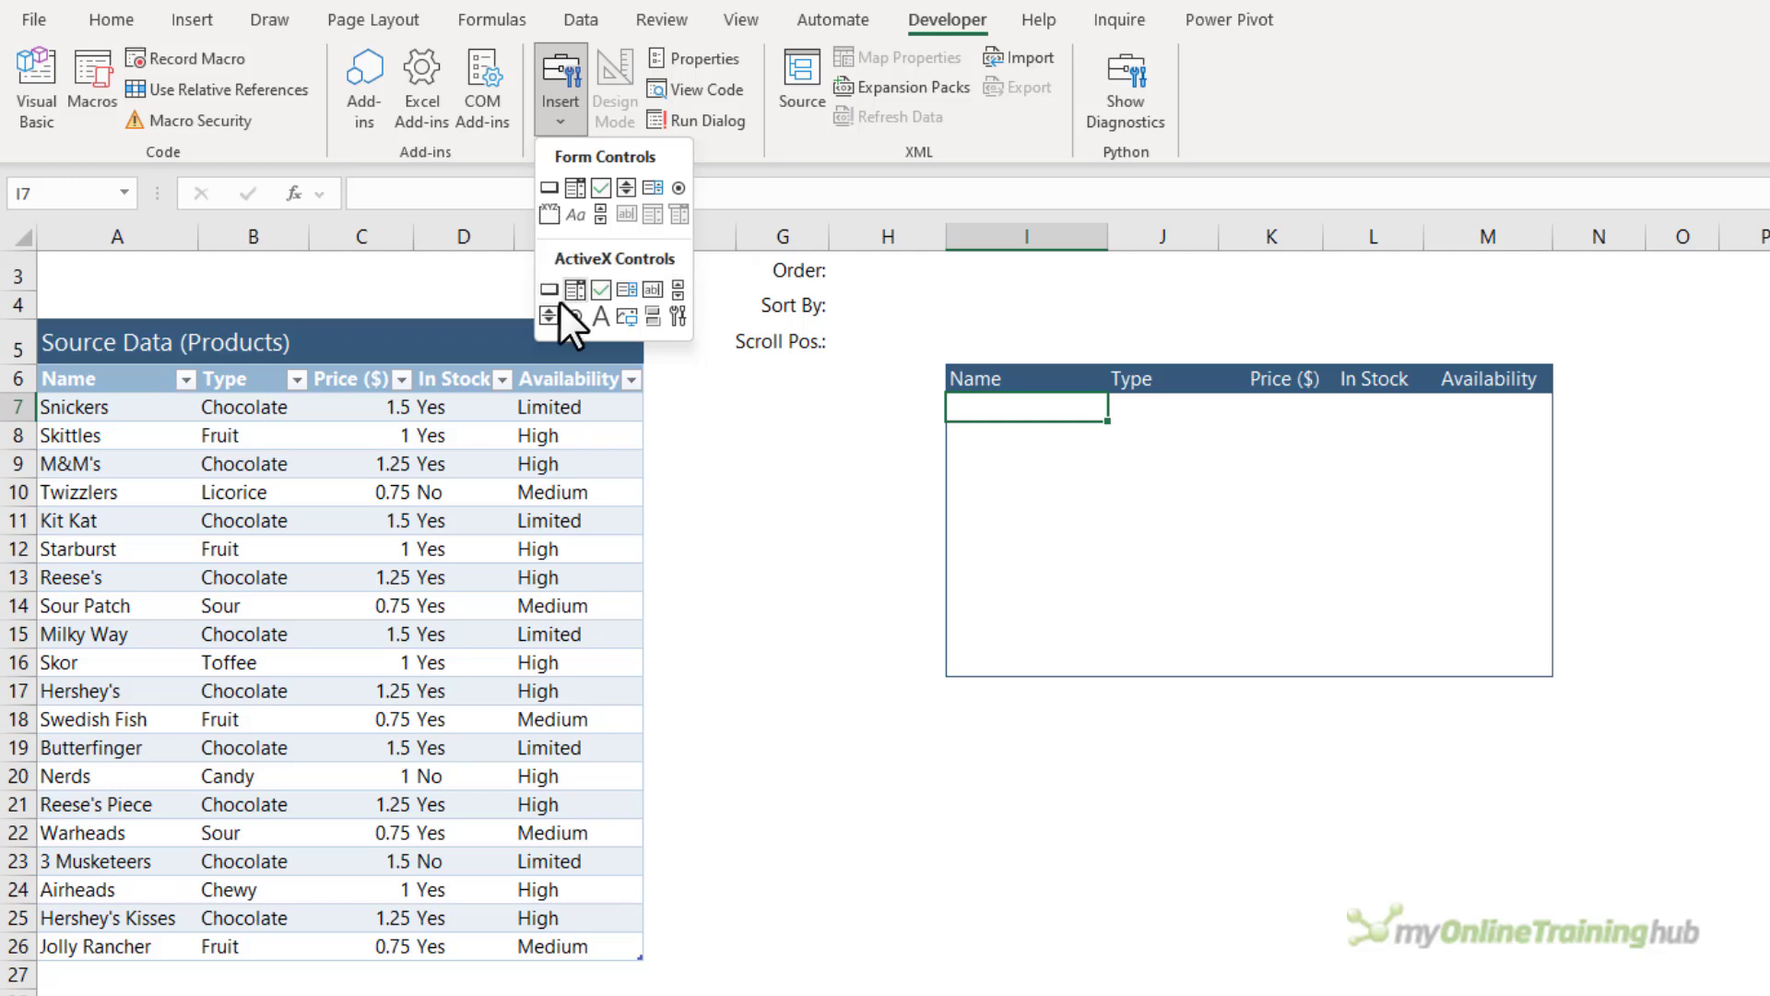
{"action": "left_click", "coordinate": [549, 220]}
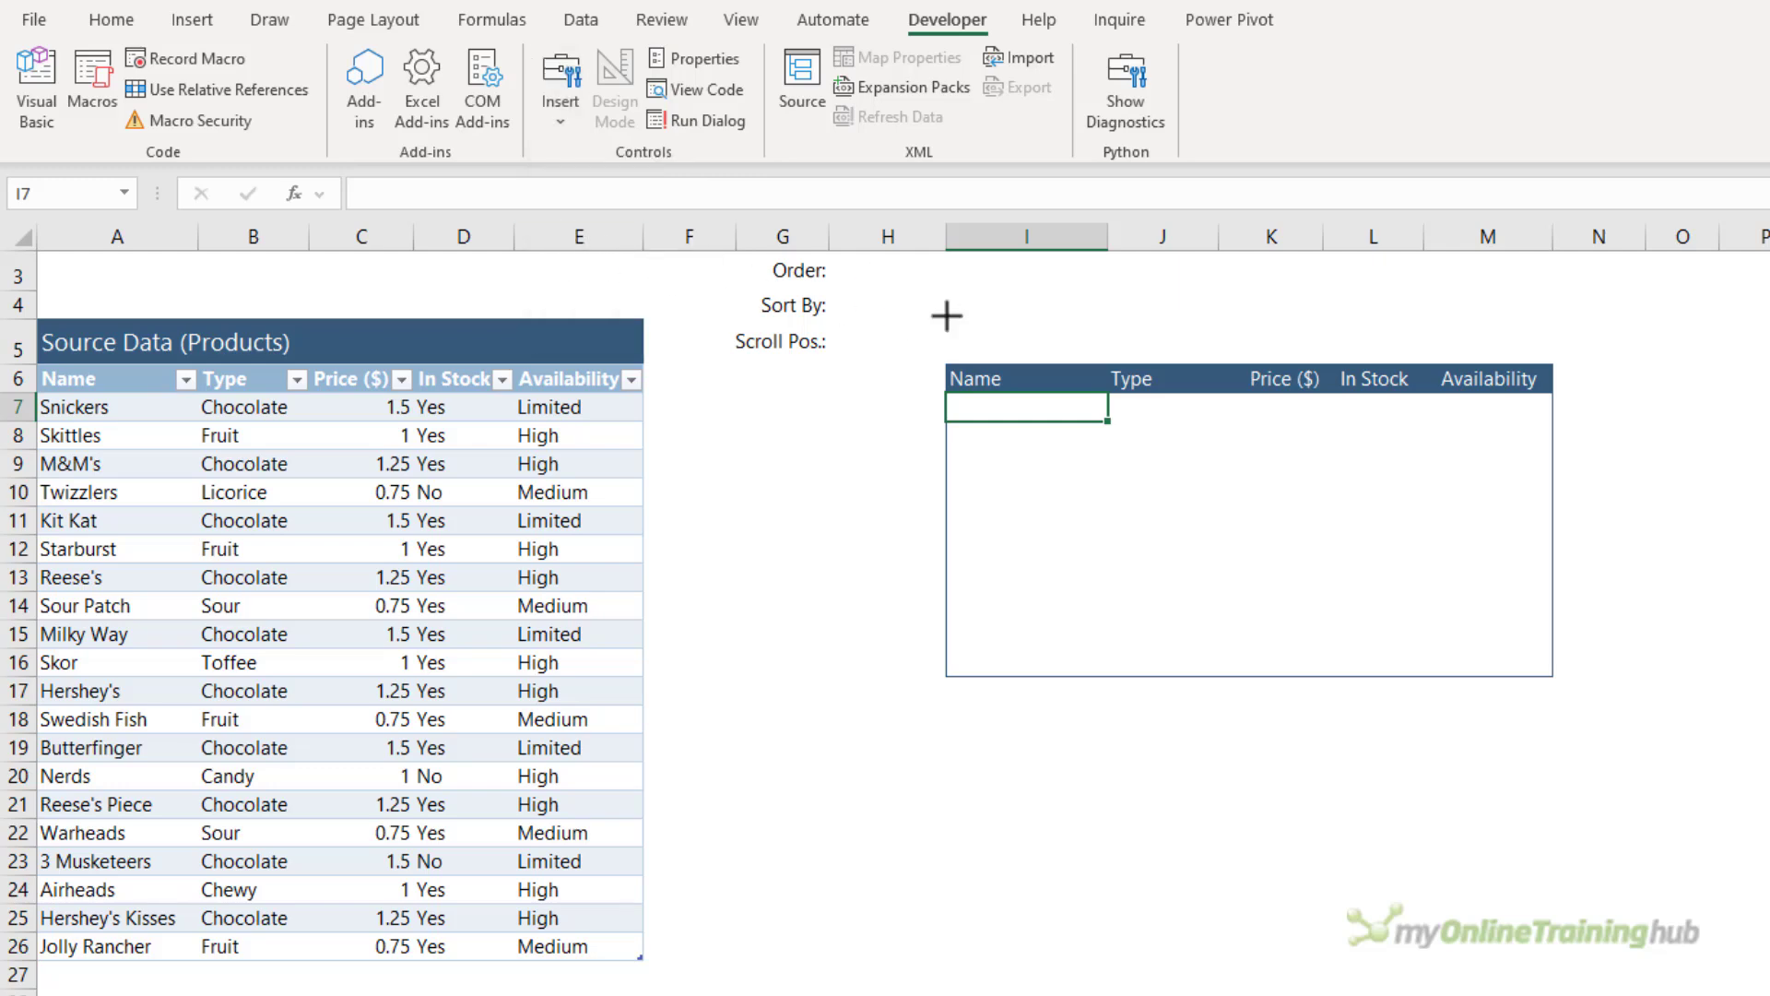
{"action": "left_click_drag", "start_coordinate": [947, 317], "coordinate": [1503, 344]}
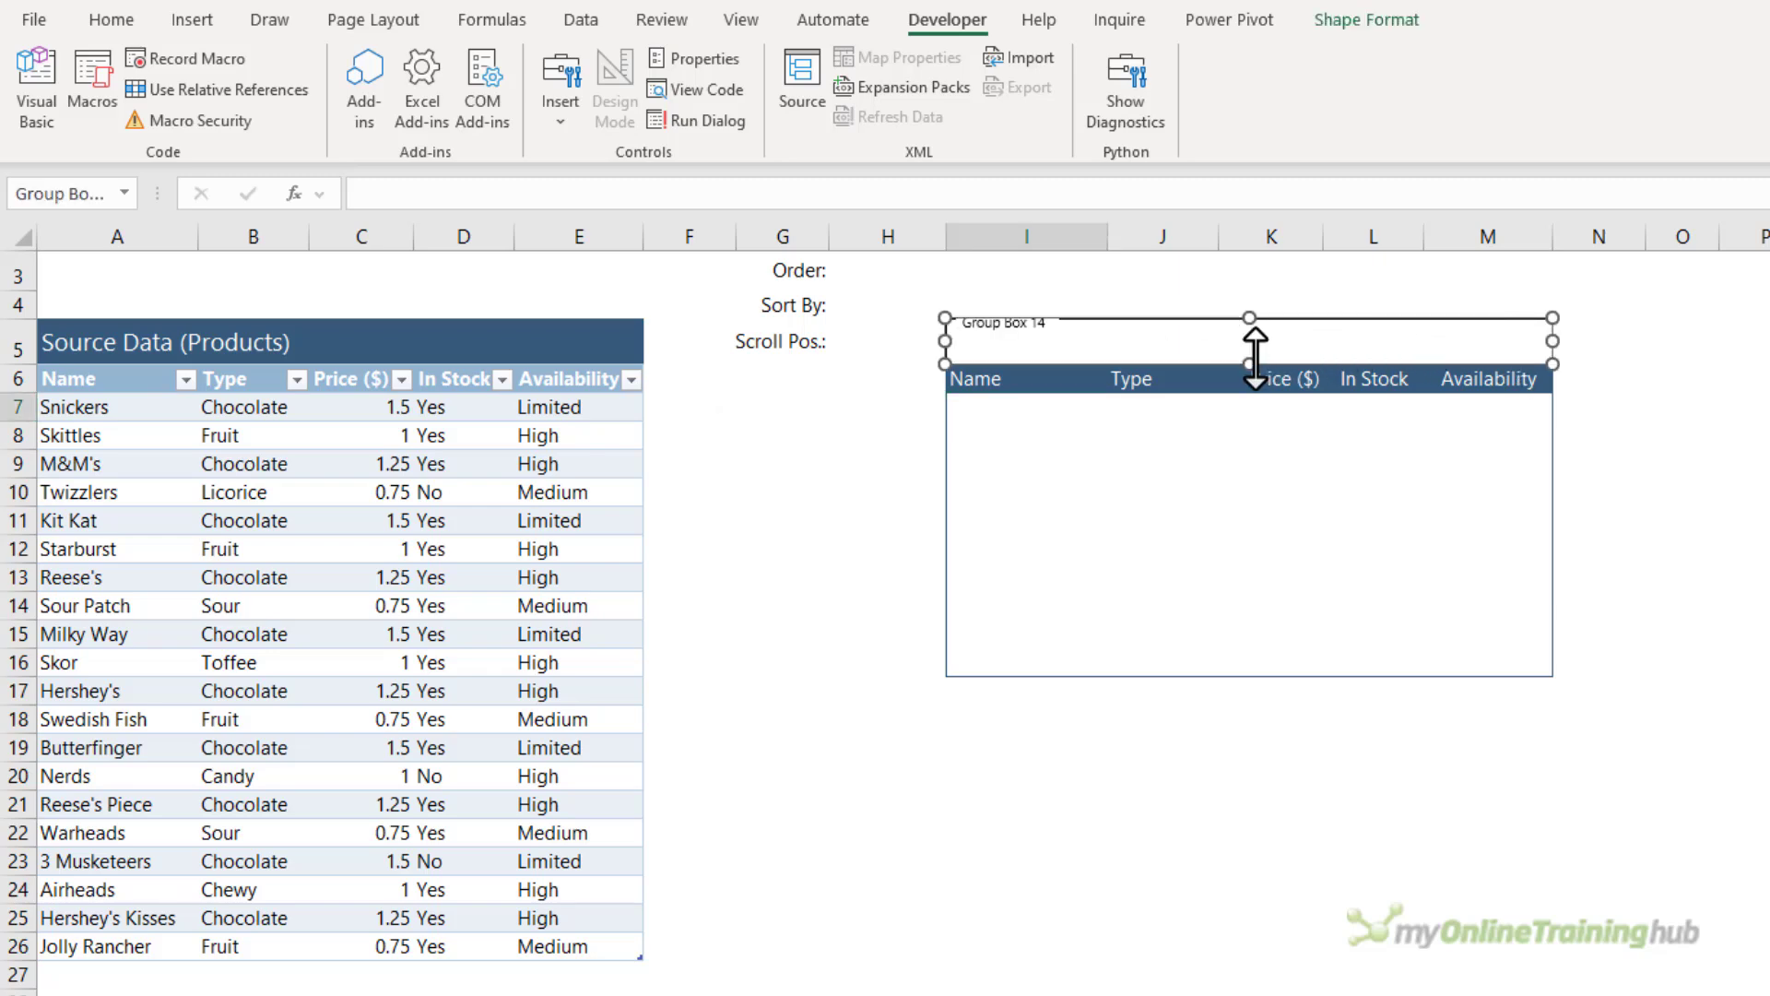
{"action": "left_click_drag", "start_coordinate": [1251, 361], "coordinate": [1255, 358]}
{"action": "left_click", "coordinate": [1002, 325]}
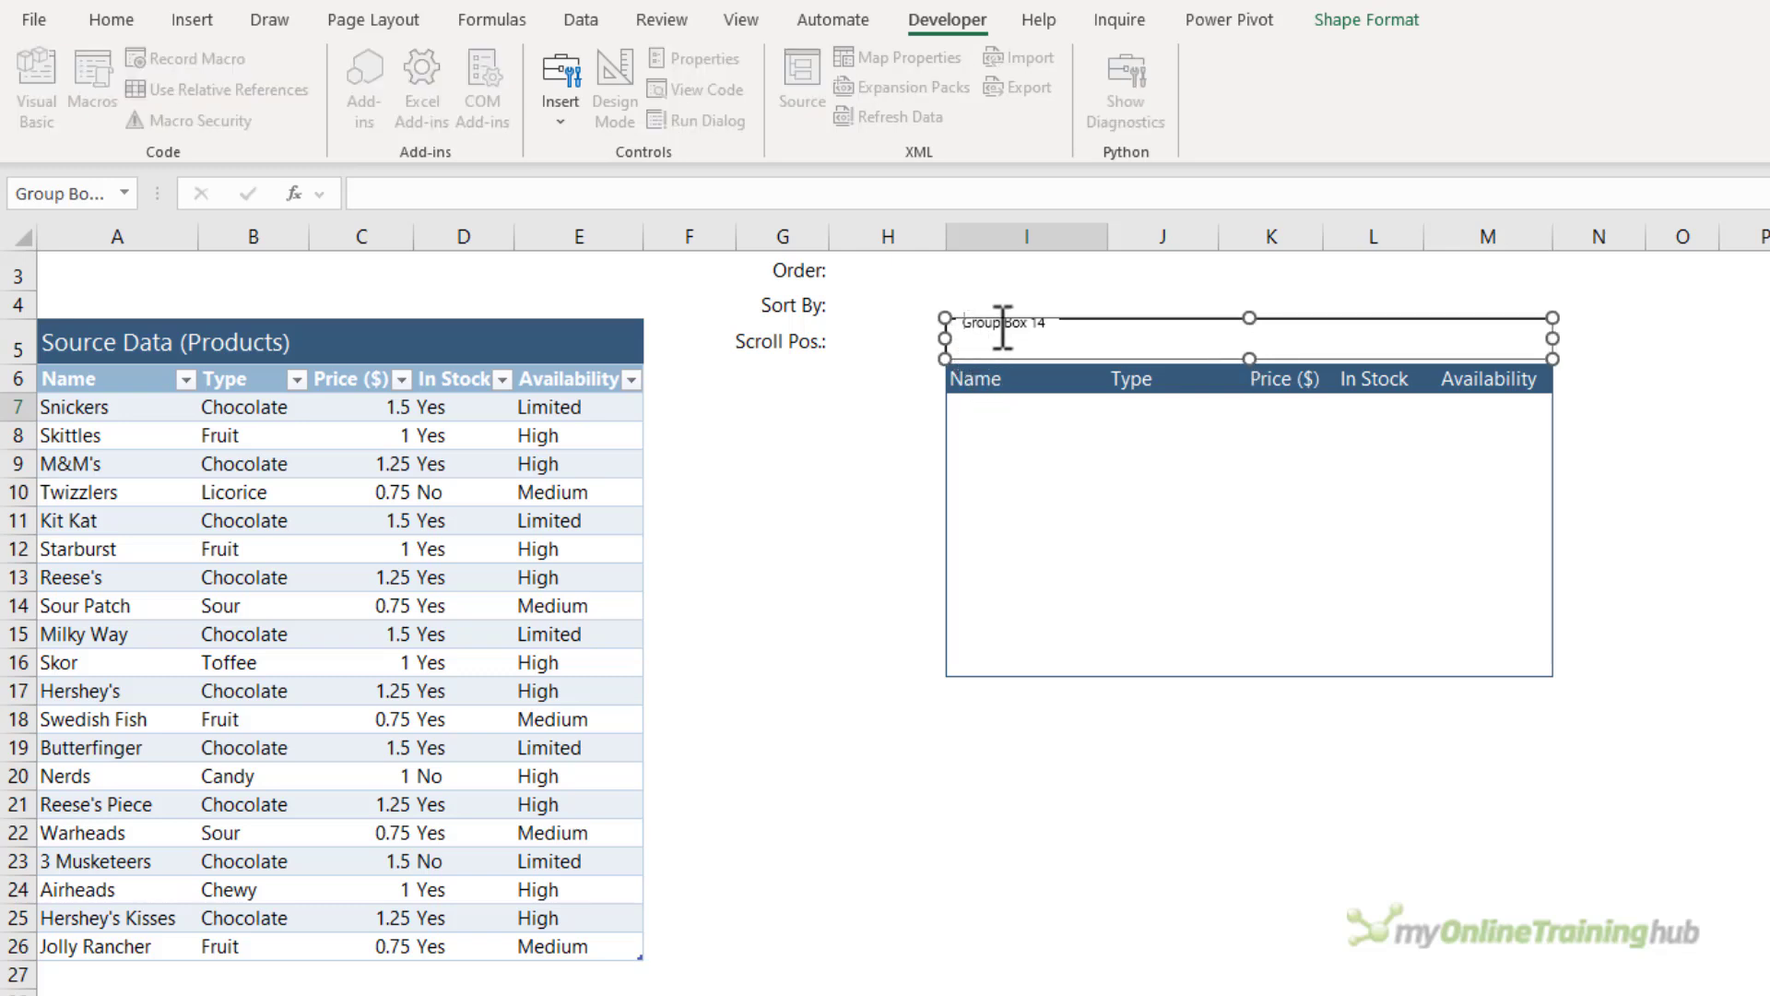
{"action": "key", "text": "ctrl+a"}
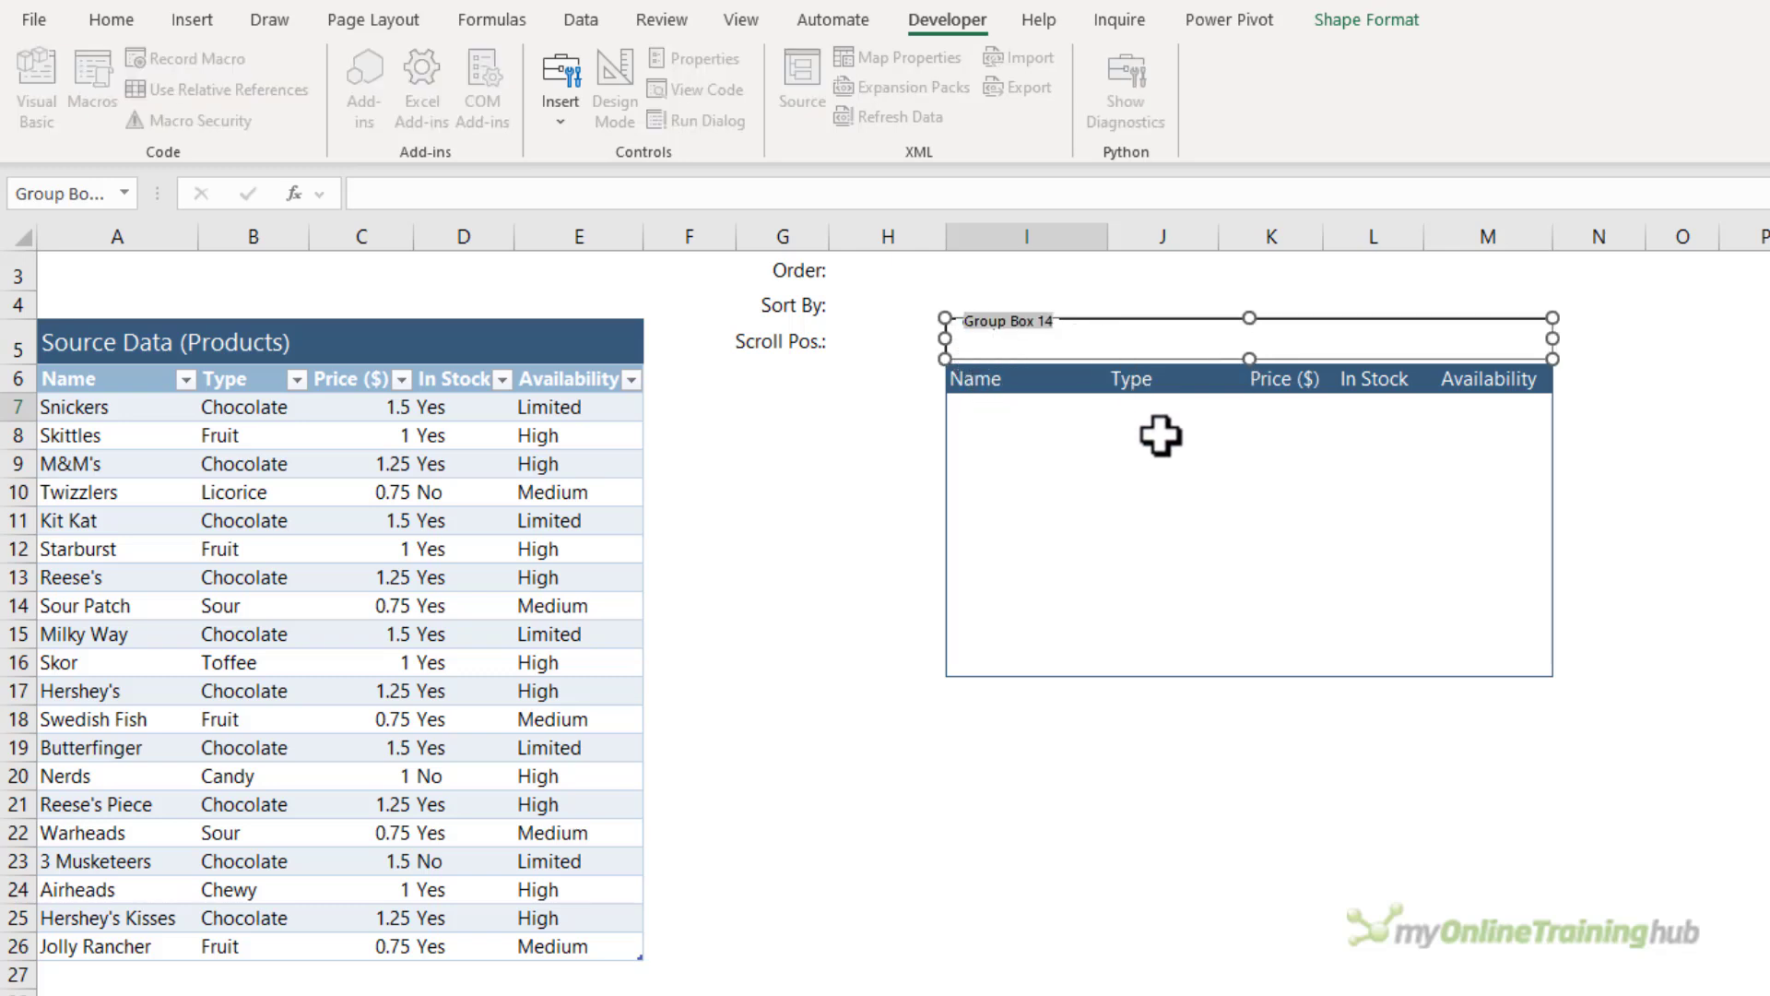
{"action": "type", "text": "Sort By"}
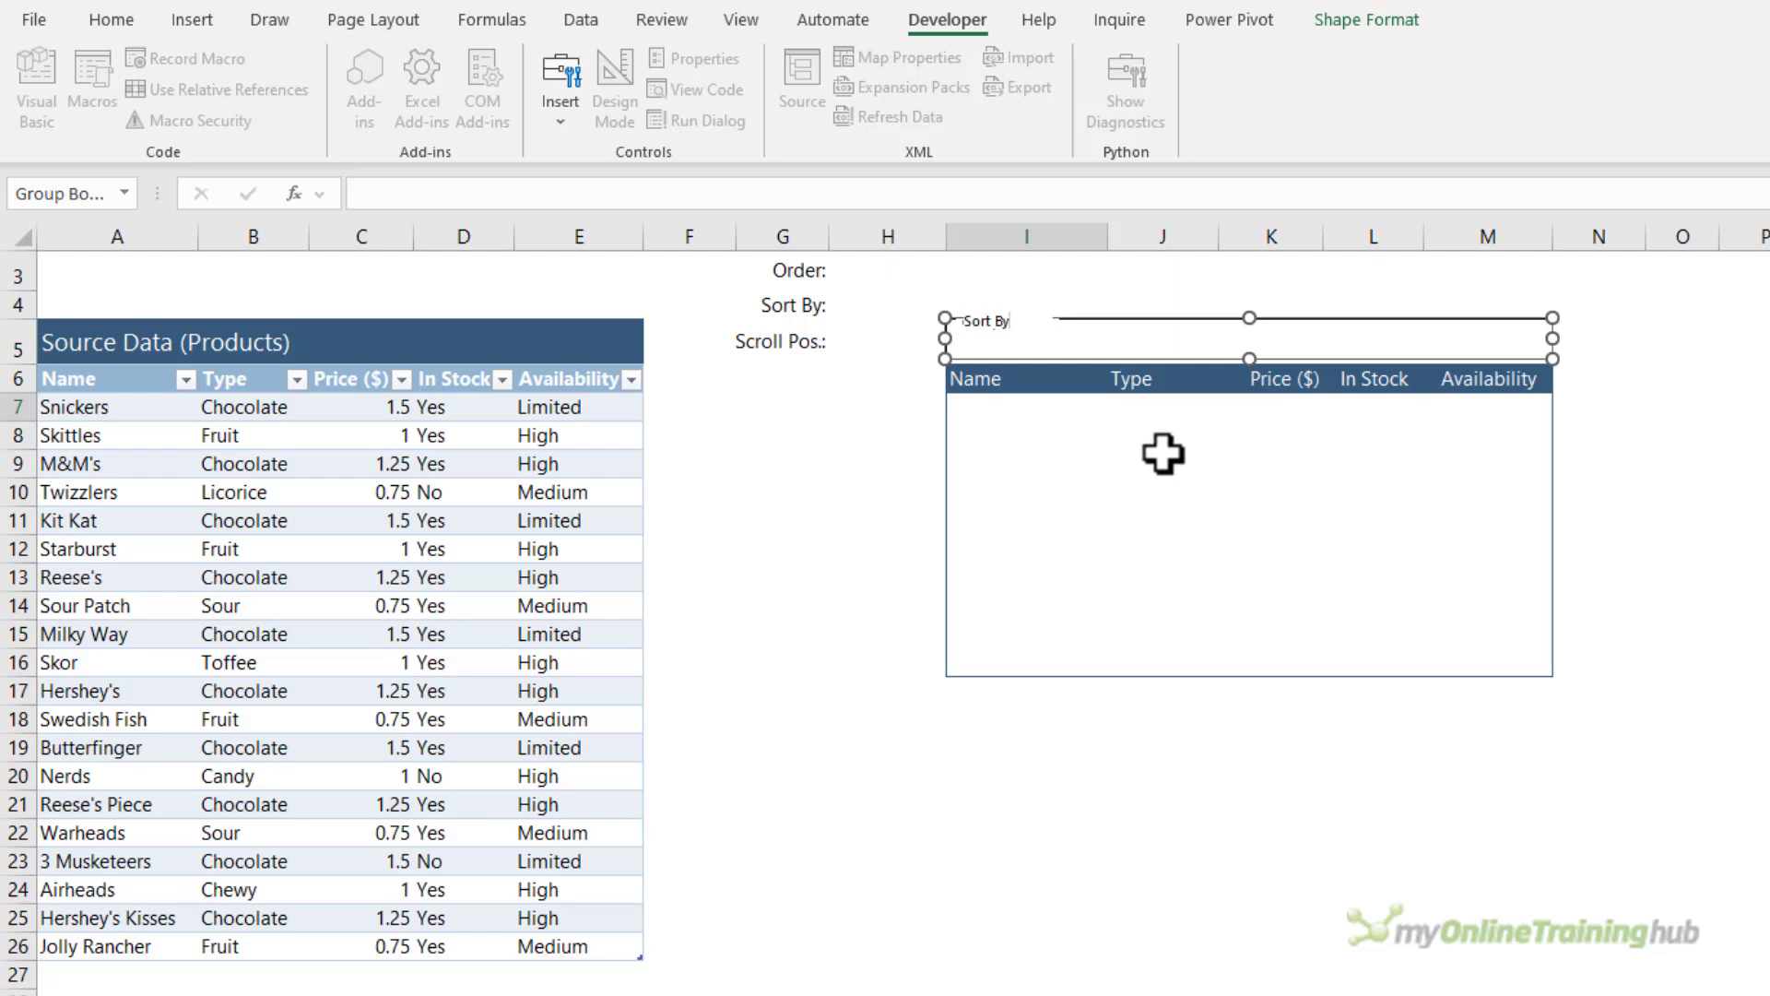
{"action": "left_click", "coordinate": [888, 493]}
Step: Add a second group box captioned "Sort Order" above the Sort By box, as wide as column I
{"action": "left_click", "coordinate": [570, 124]}
{"action": "left_click", "coordinate": [676, 186]}
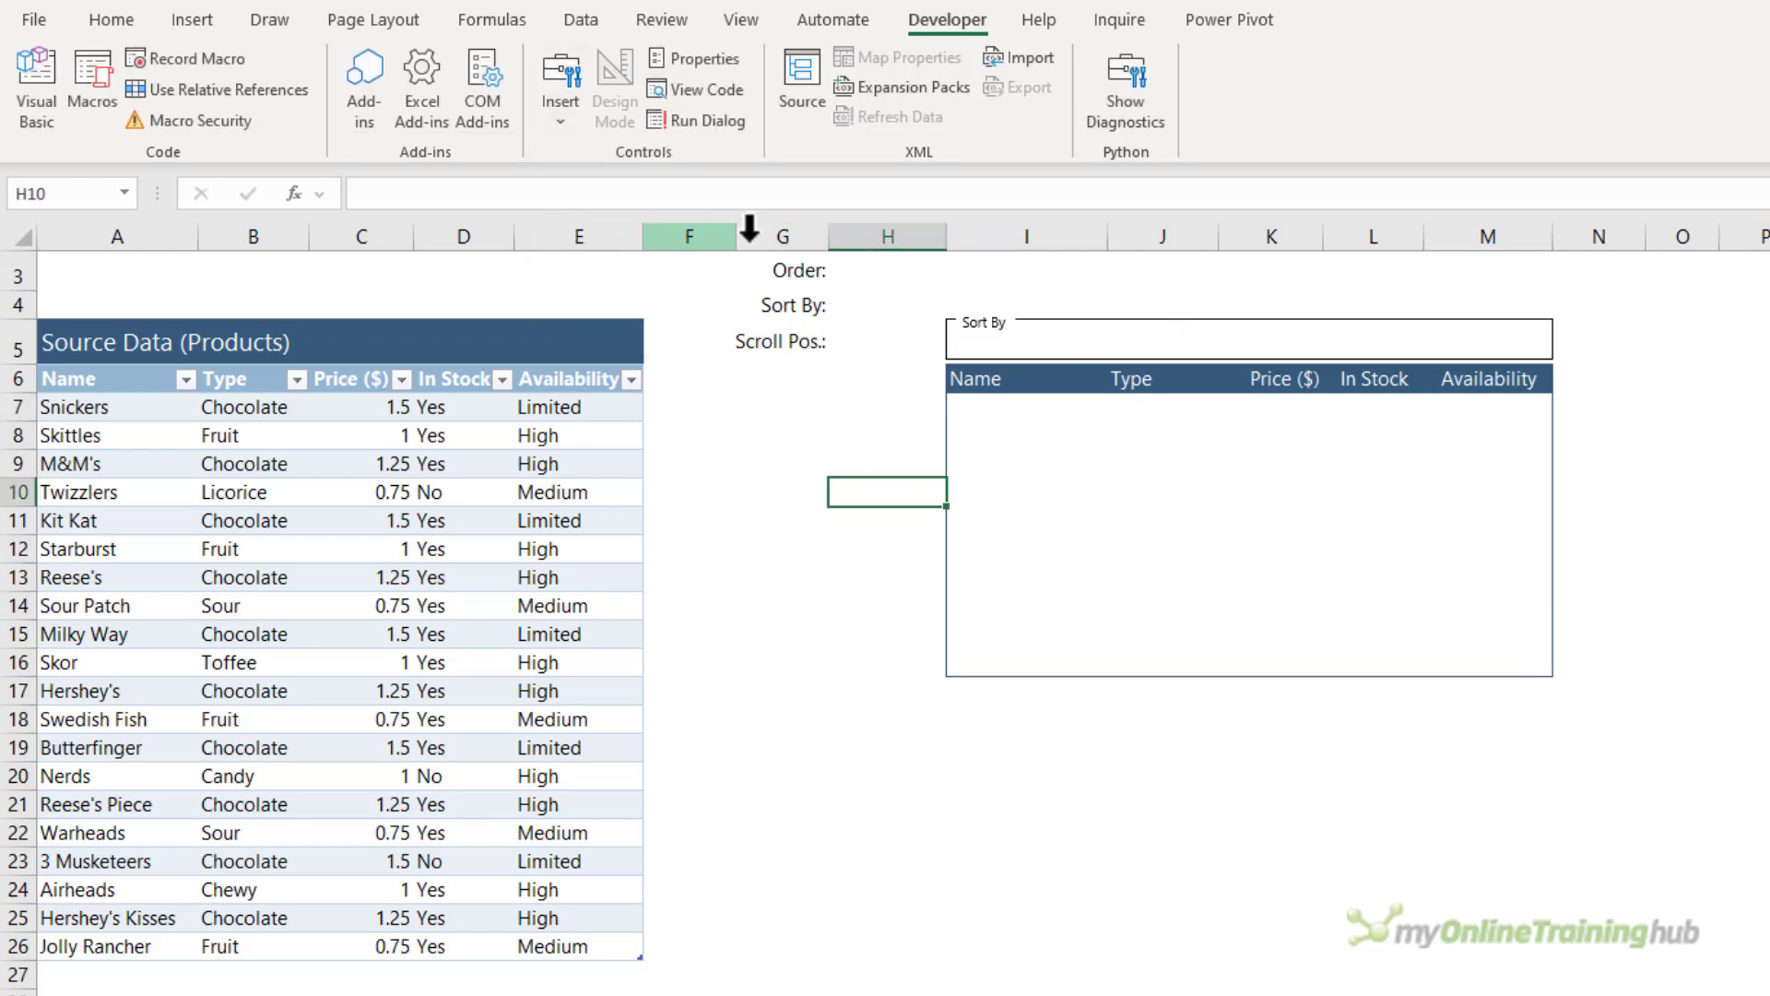
{"action": "mouse_move", "coordinate": [942, 270]}
{"action": "left_mouse_down"}
{"action": "mouse_move", "coordinate": [1143, 285]}
{"action": "mouse_move", "coordinate": [1059, 313]}
{"action": "left_mouse_up"}
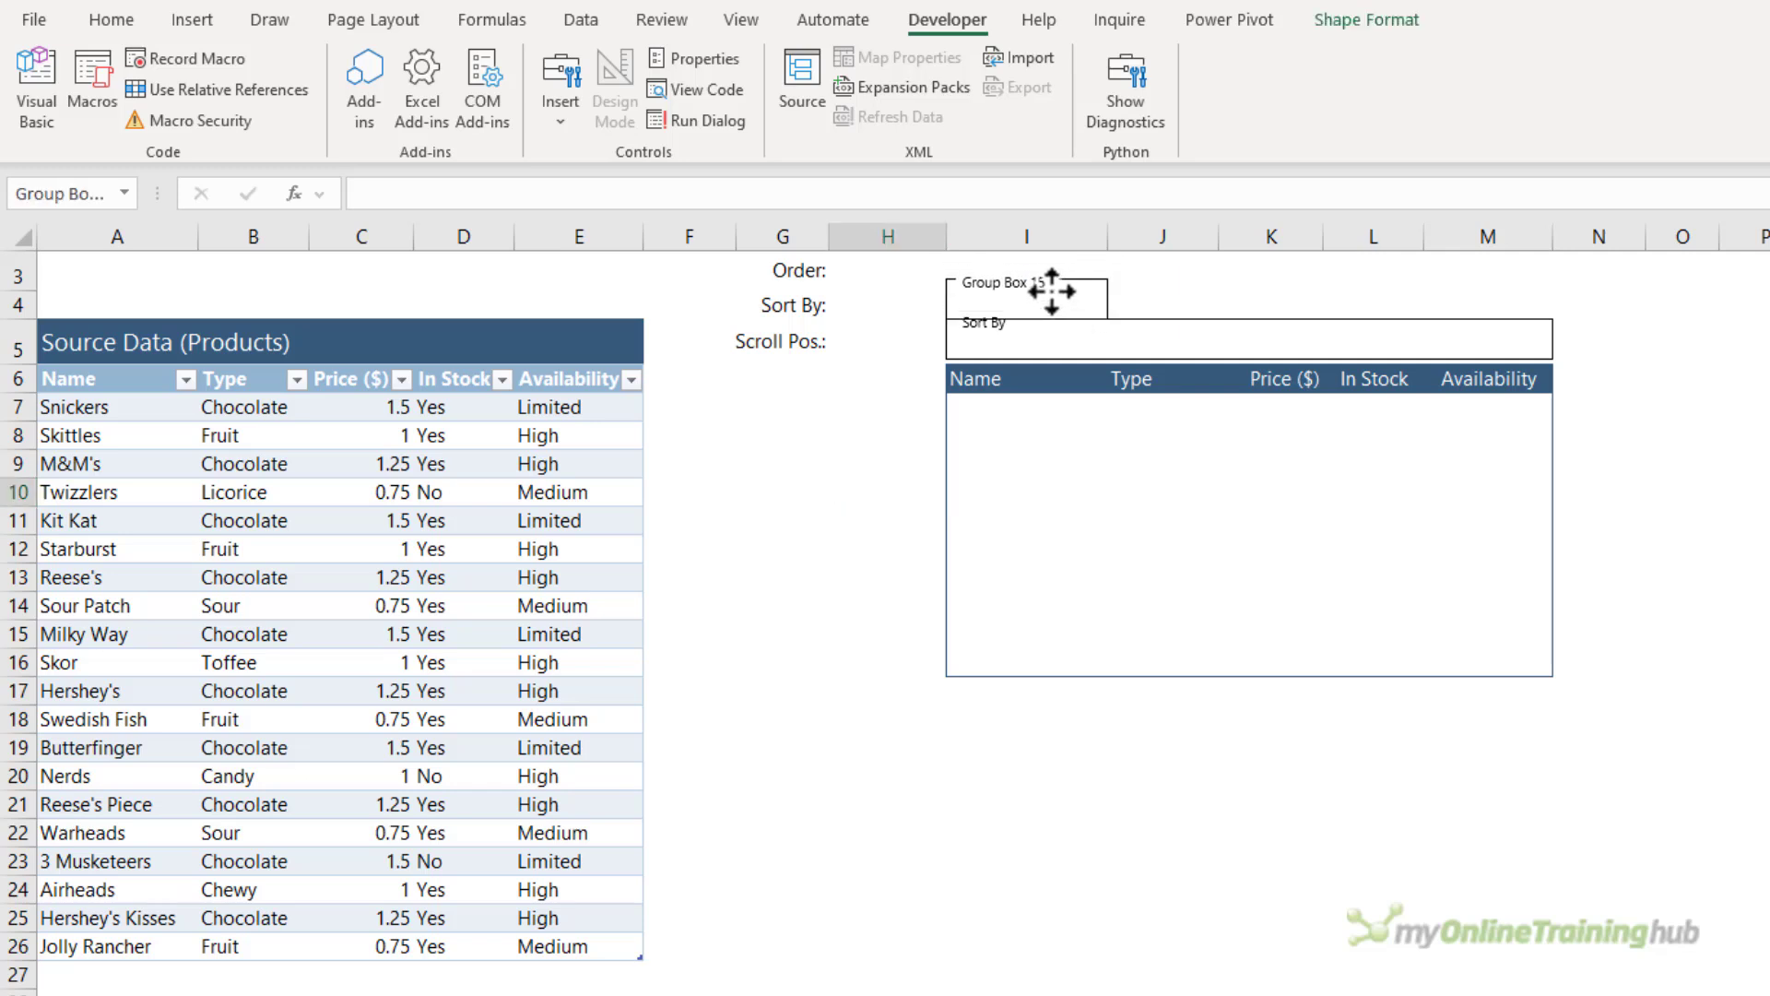
{"action": "left_click", "coordinate": [978, 276]}
{"action": "key", "text": "ctrl+a"}
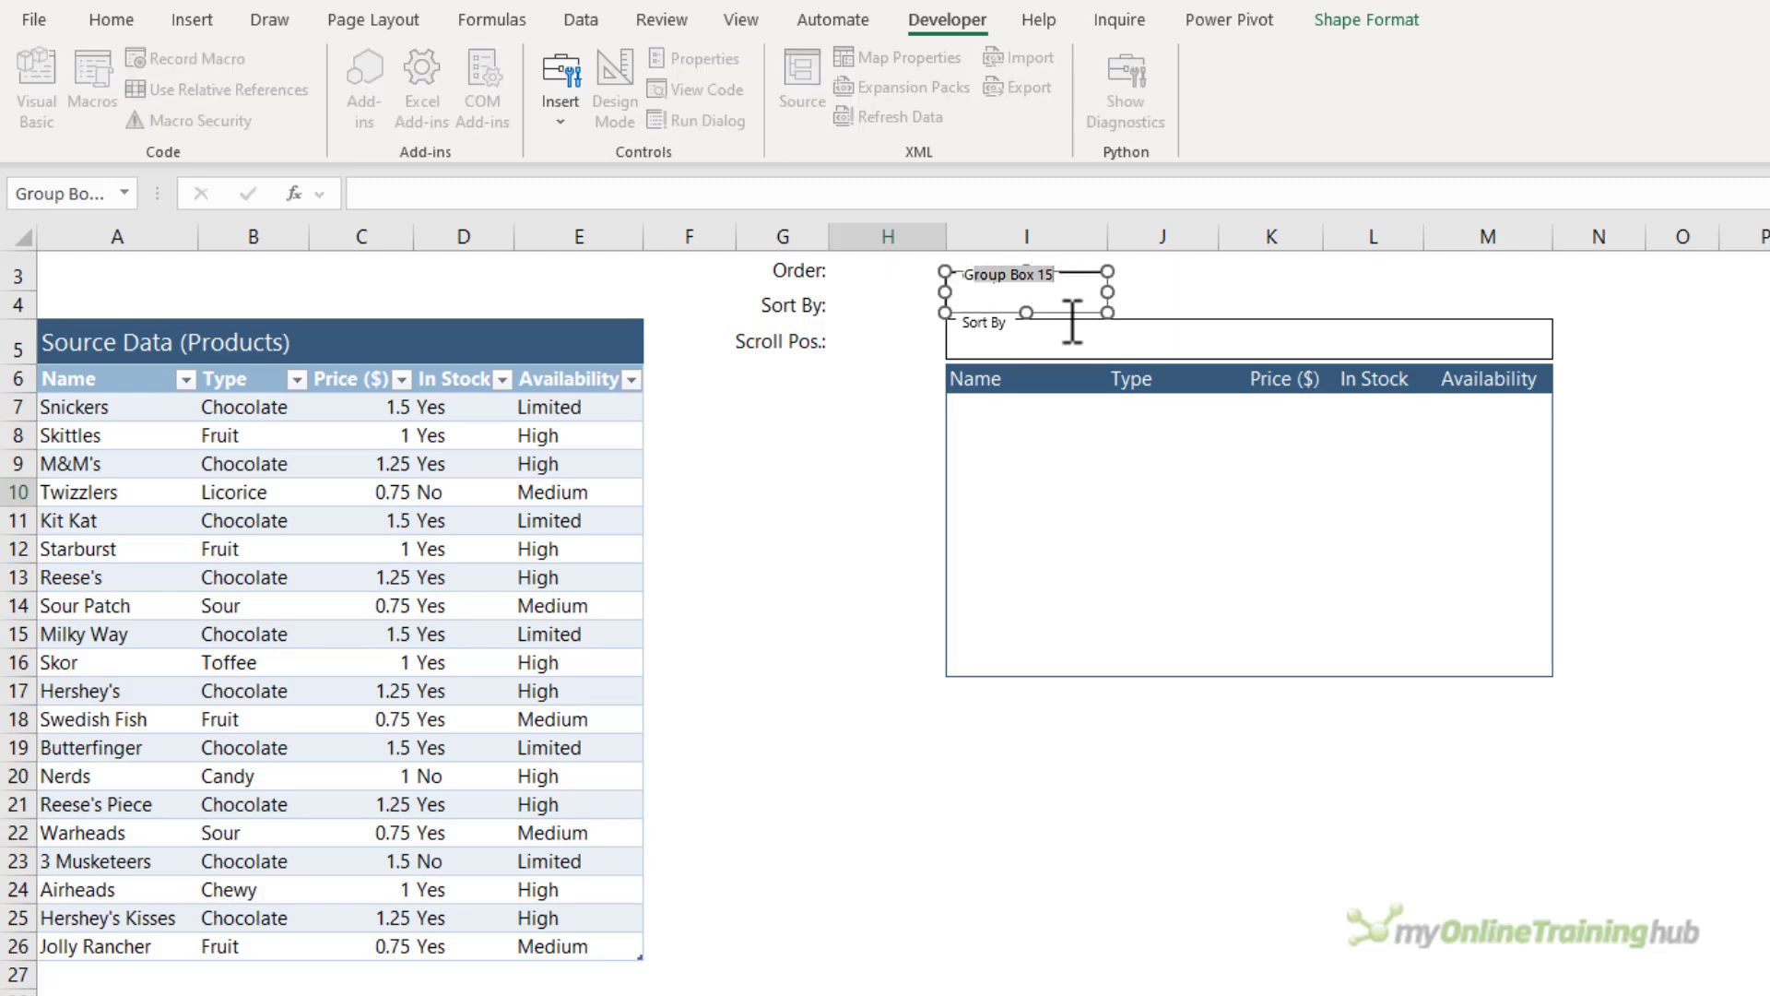
{"action": "type", "text": "Sort Order"}
{"action": "key", "text": "Escape"}
{"action": "key", "text": "Escape"}
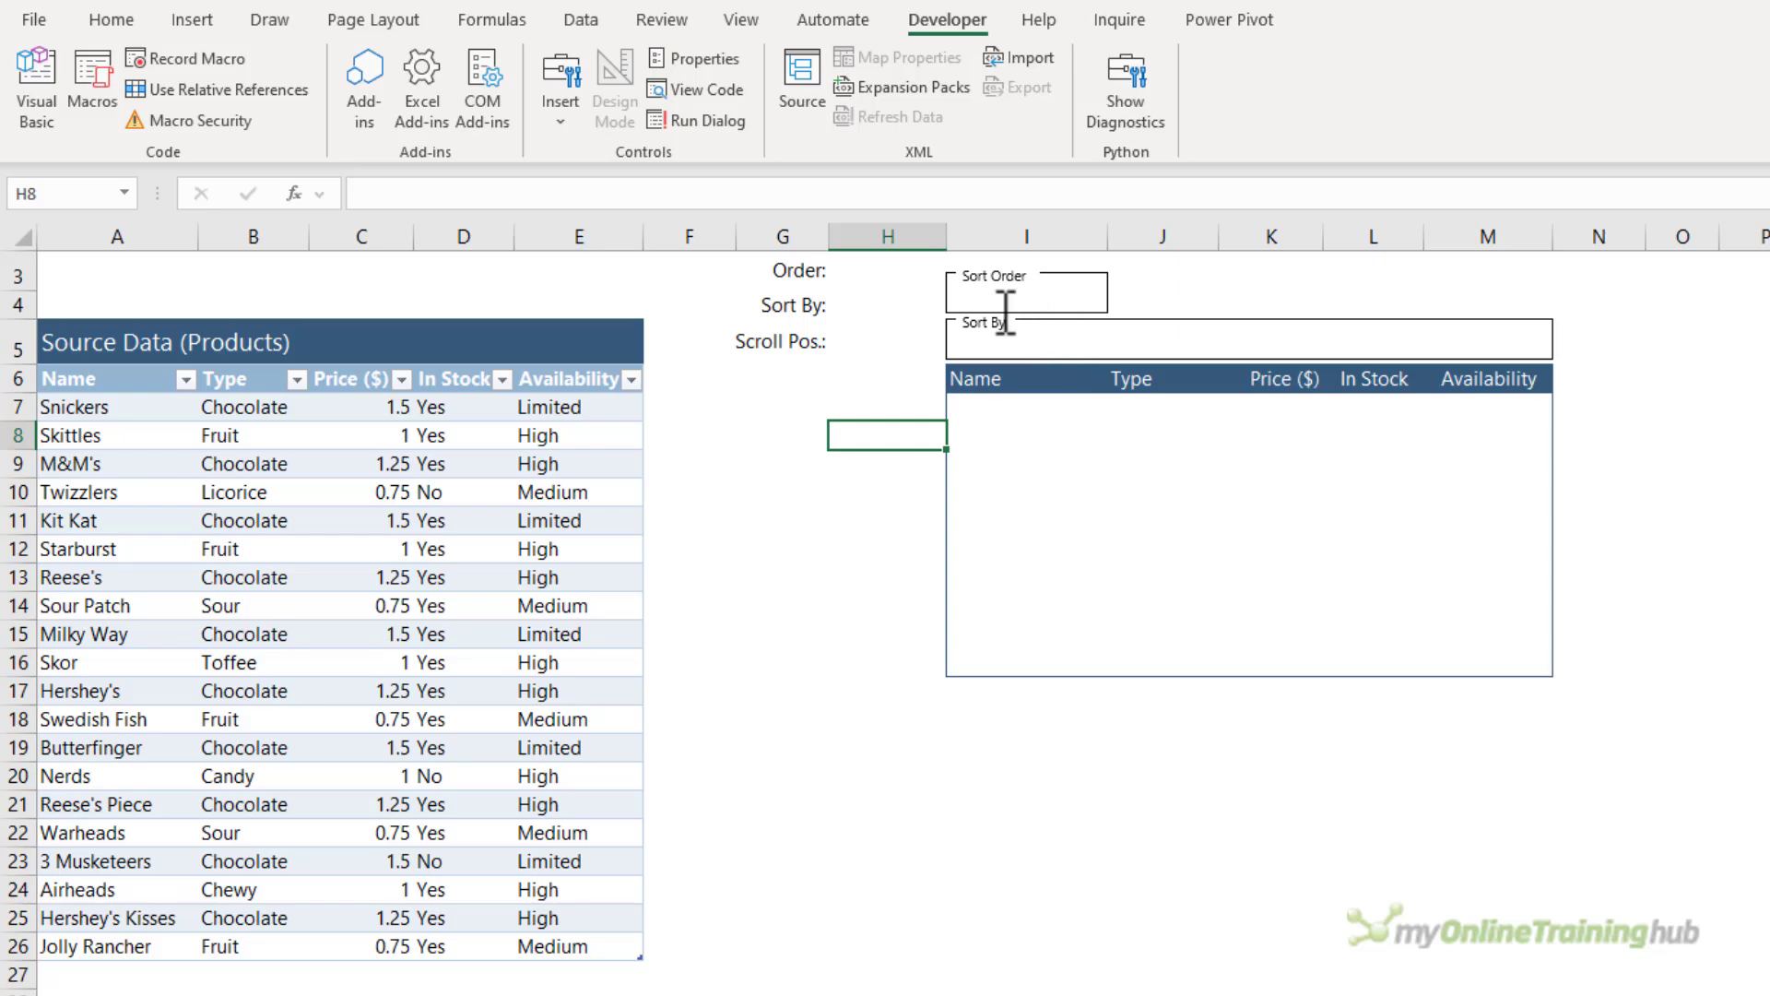
Step: Insert a form-control option button in the Sort By box above the Name header and delete its label text
{"action": "left_click", "coordinate": [562, 92]}
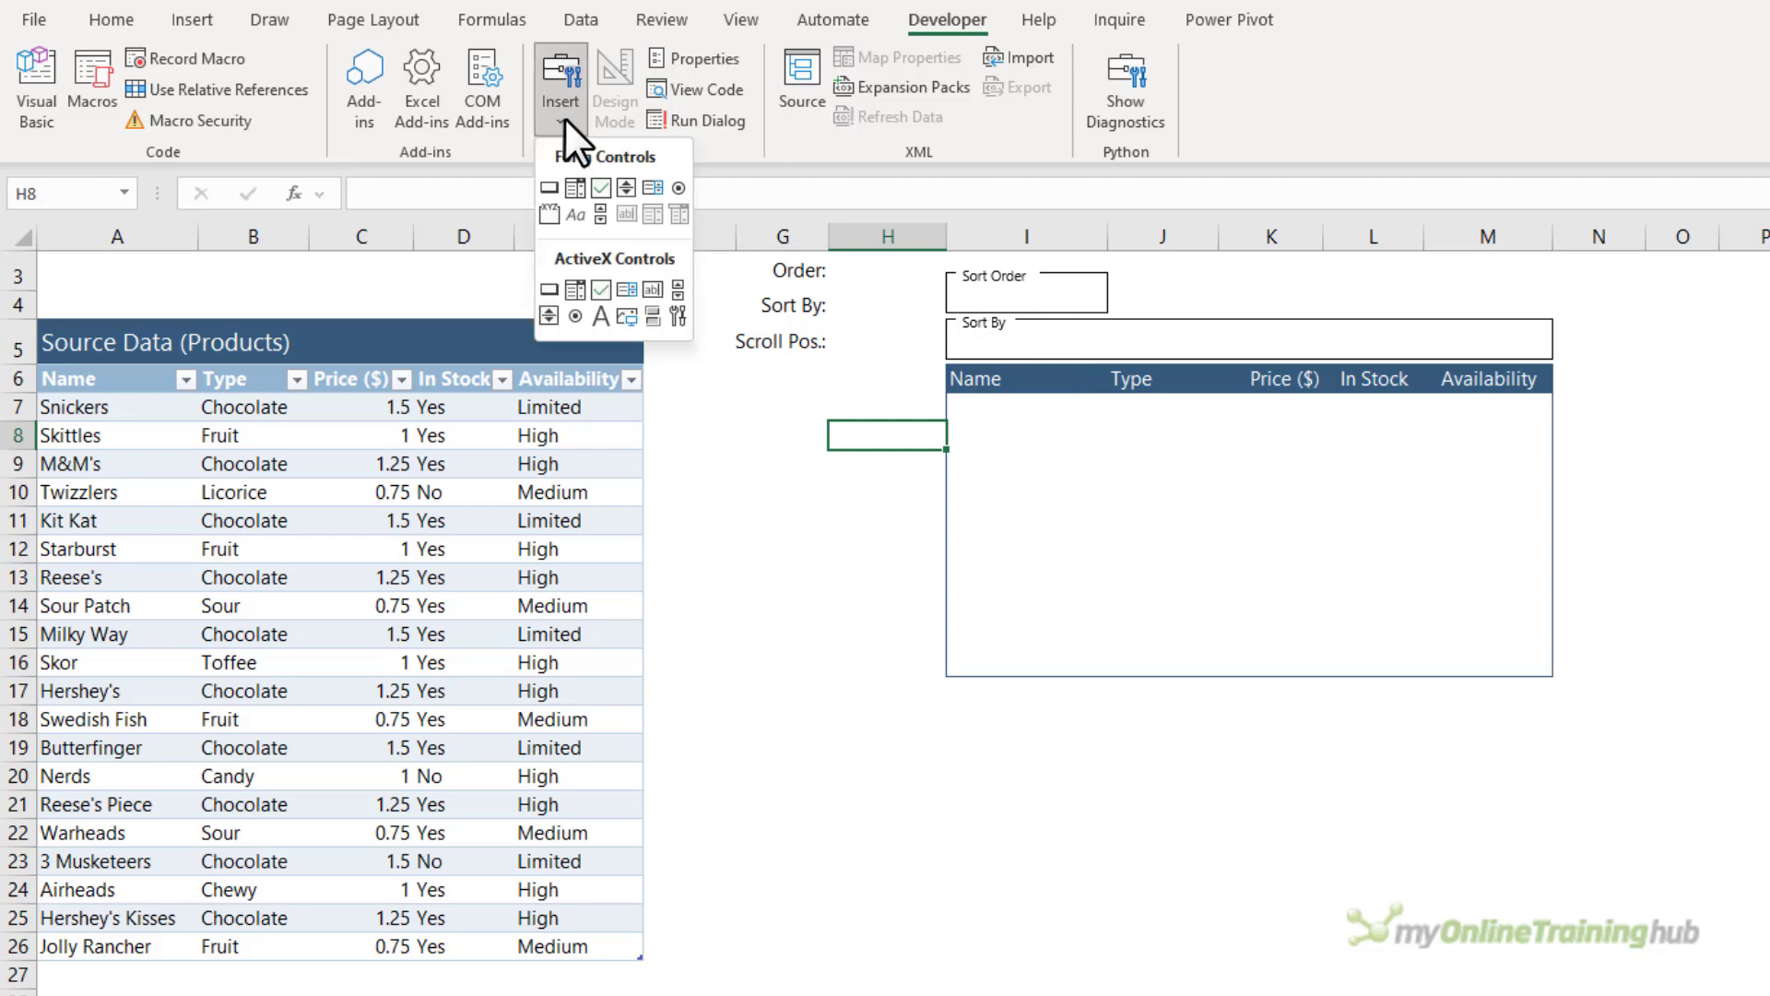
{"action": "left_click", "coordinate": [679, 190]}
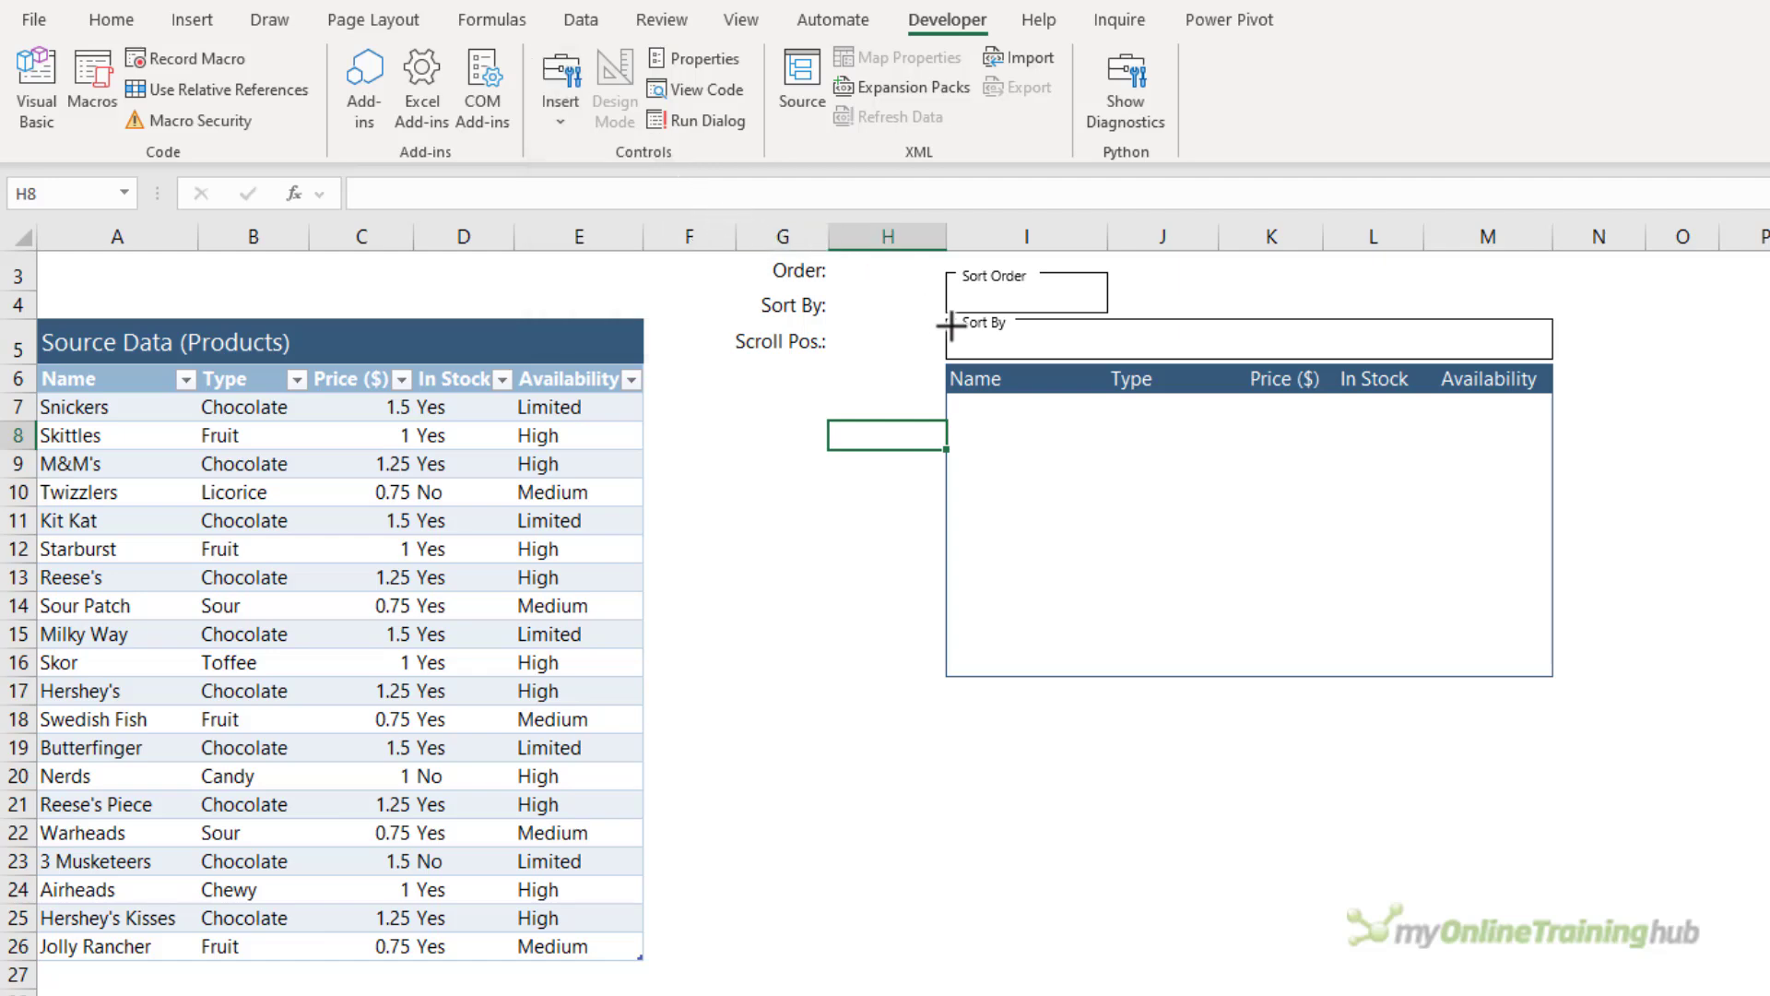
{"action": "left_click_drag", "start_coordinate": [957, 328], "coordinate": [1008, 342]}
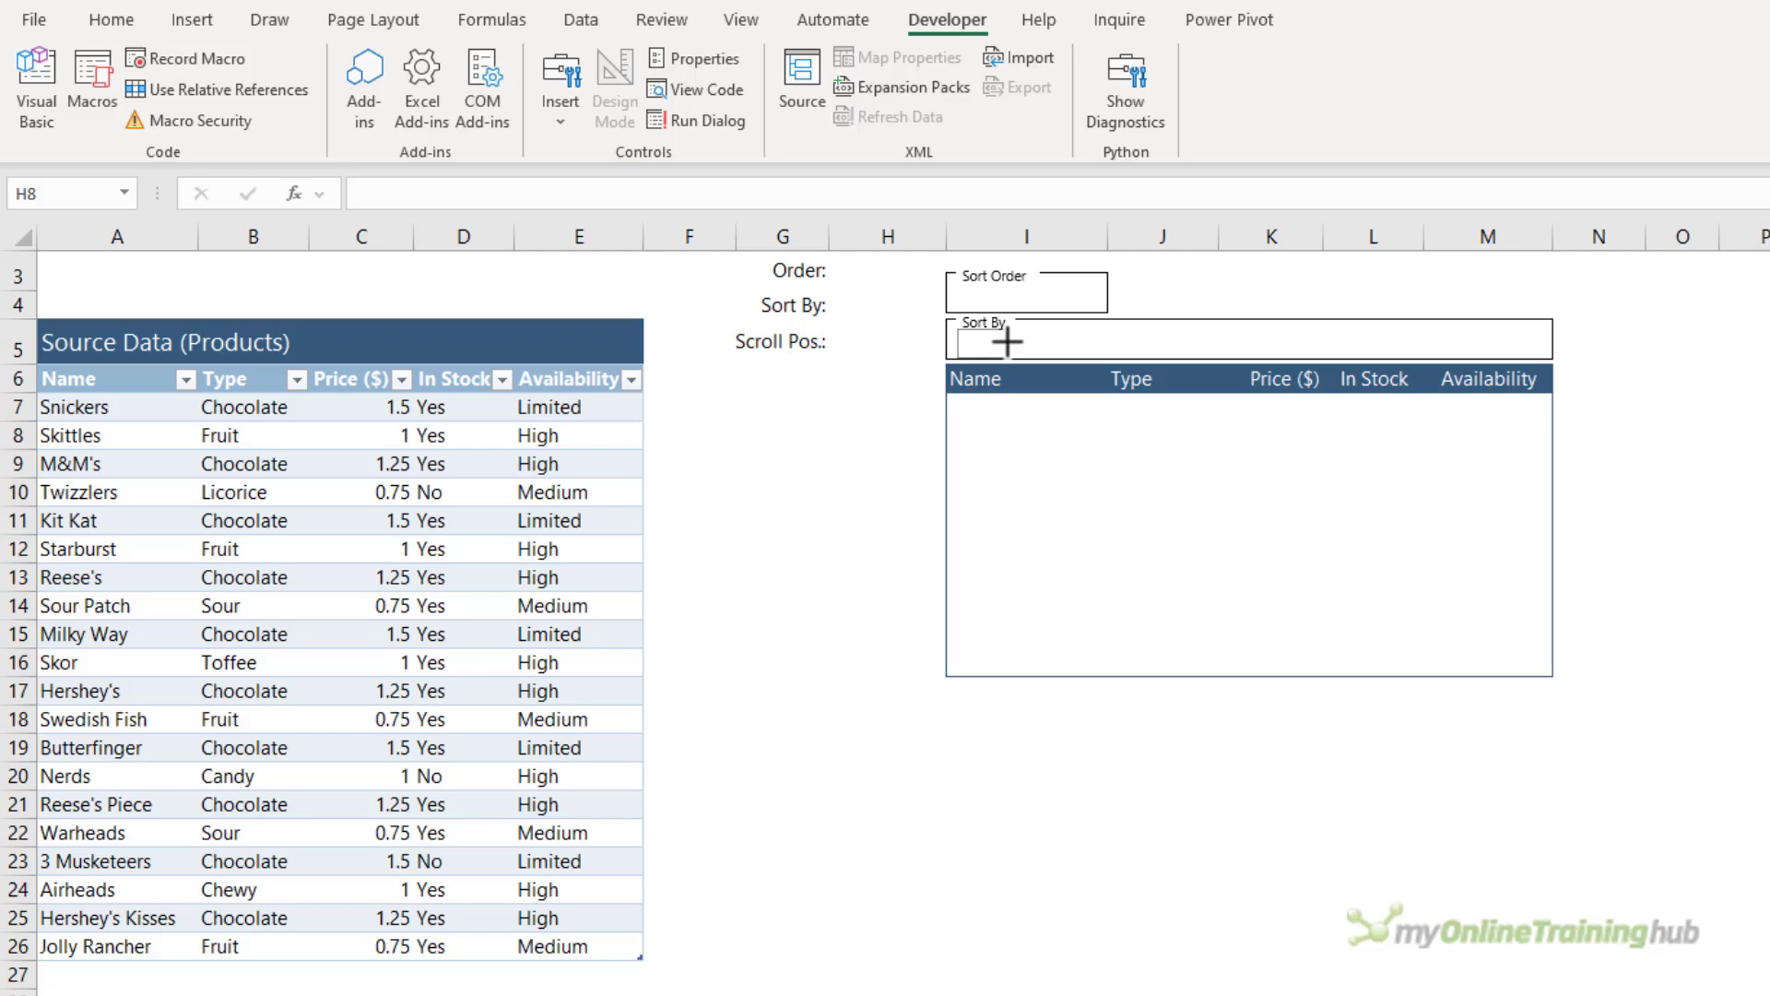
{"action": "left_click_drag", "start_coordinate": [1008, 342], "coordinate": [1008, 342]}
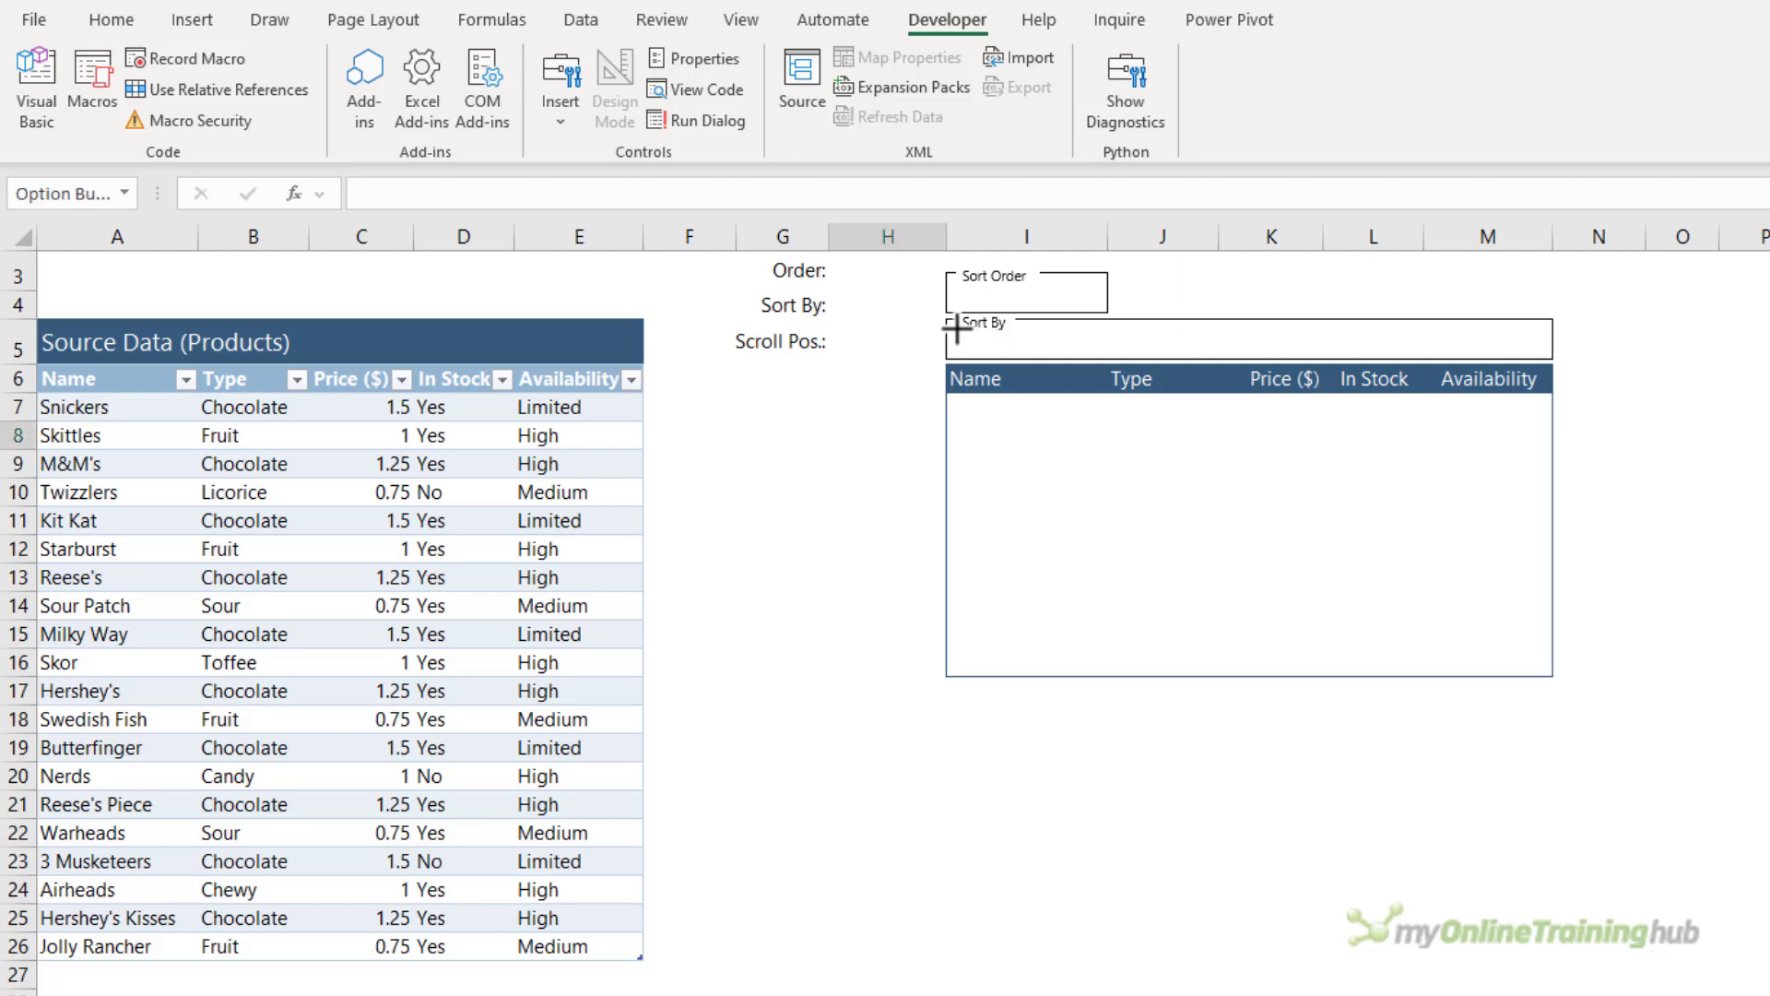
{"action": "left_click", "coordinate": [993, 342]}
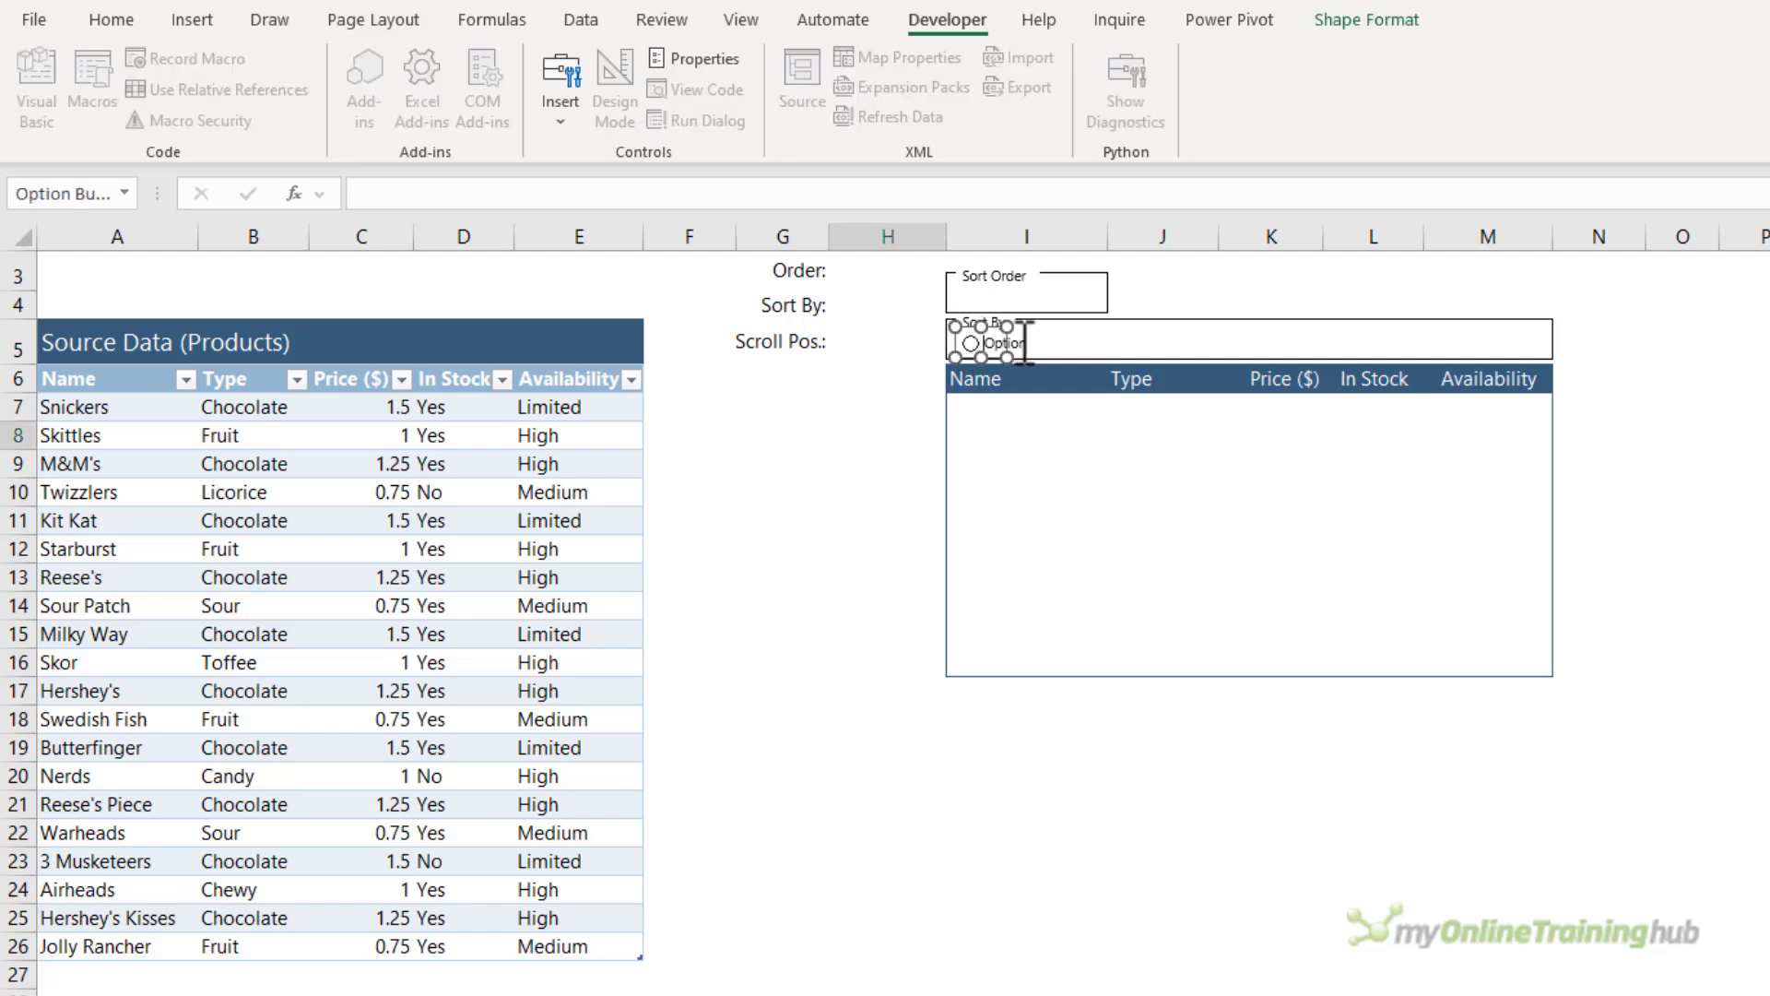
{"action": "key", "text": "ctrl+a"}
{"action": "key", "text": "BackSpace"}
{"action": "left_click", "coordinate": [862, 412]}
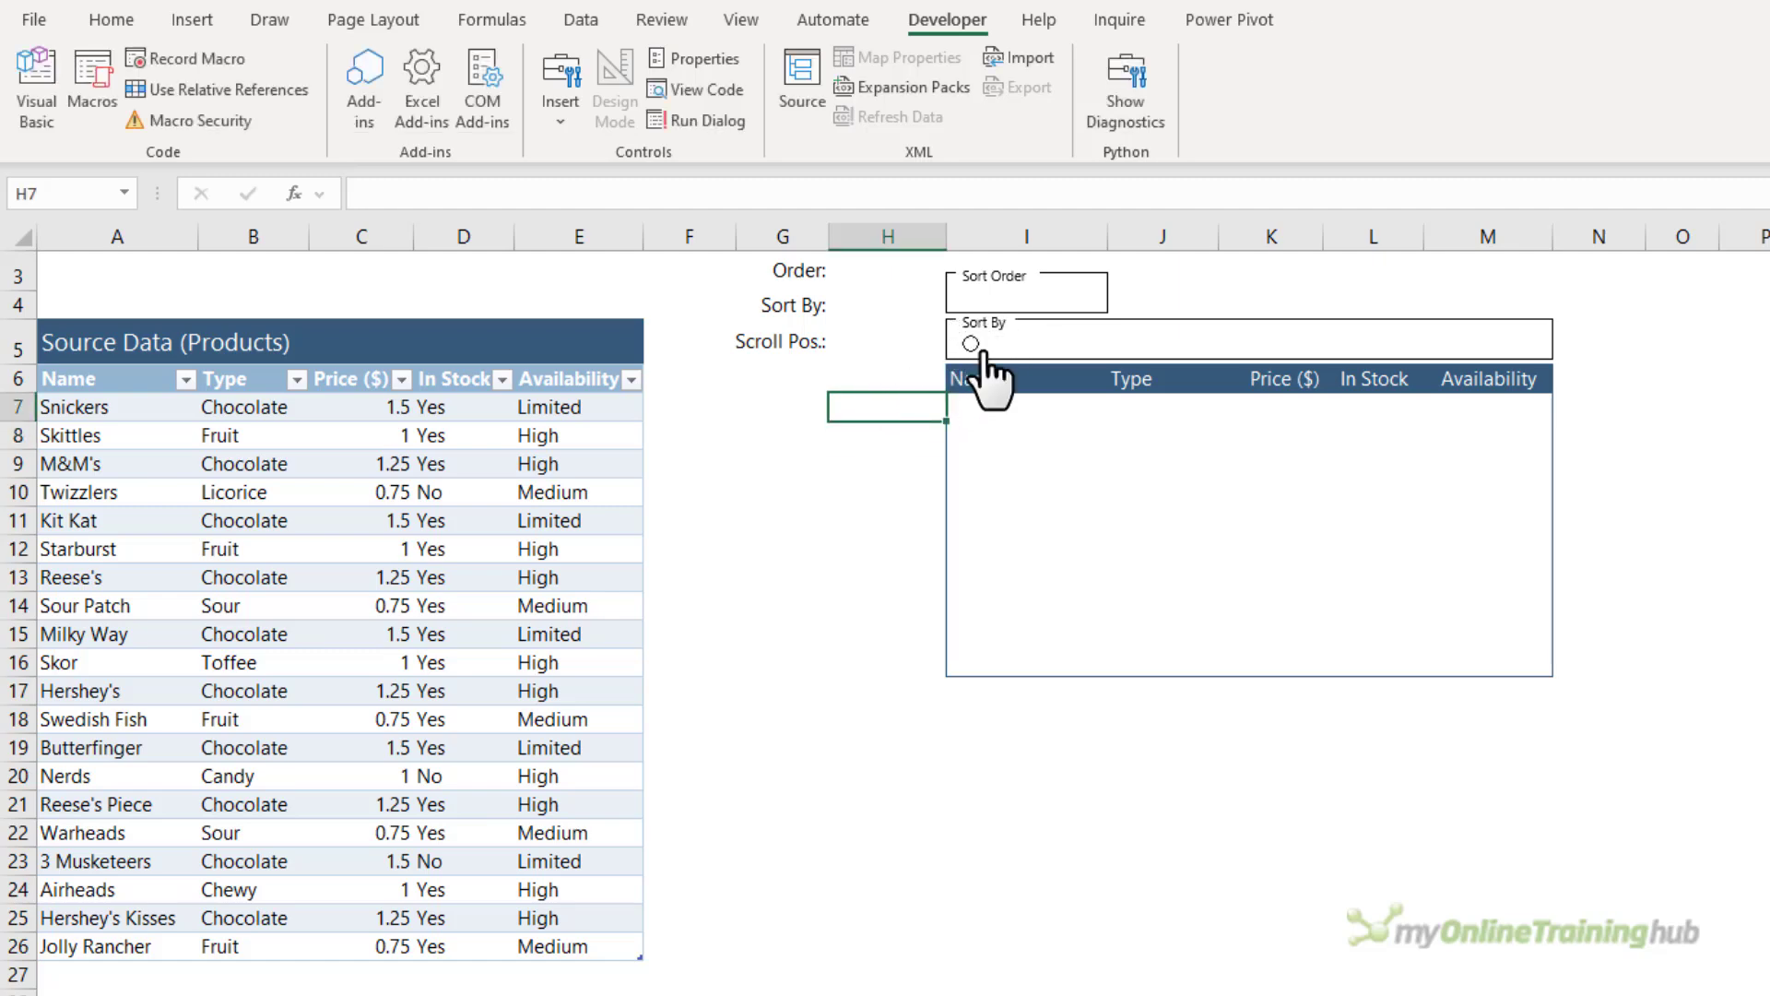
Step: Duplicate the Name option button within the Sort By box above the Type, Price ($), In Stock and Availability headers
{"action": "left_click", "coordinate": [981, 348], "text": "ctrl"}
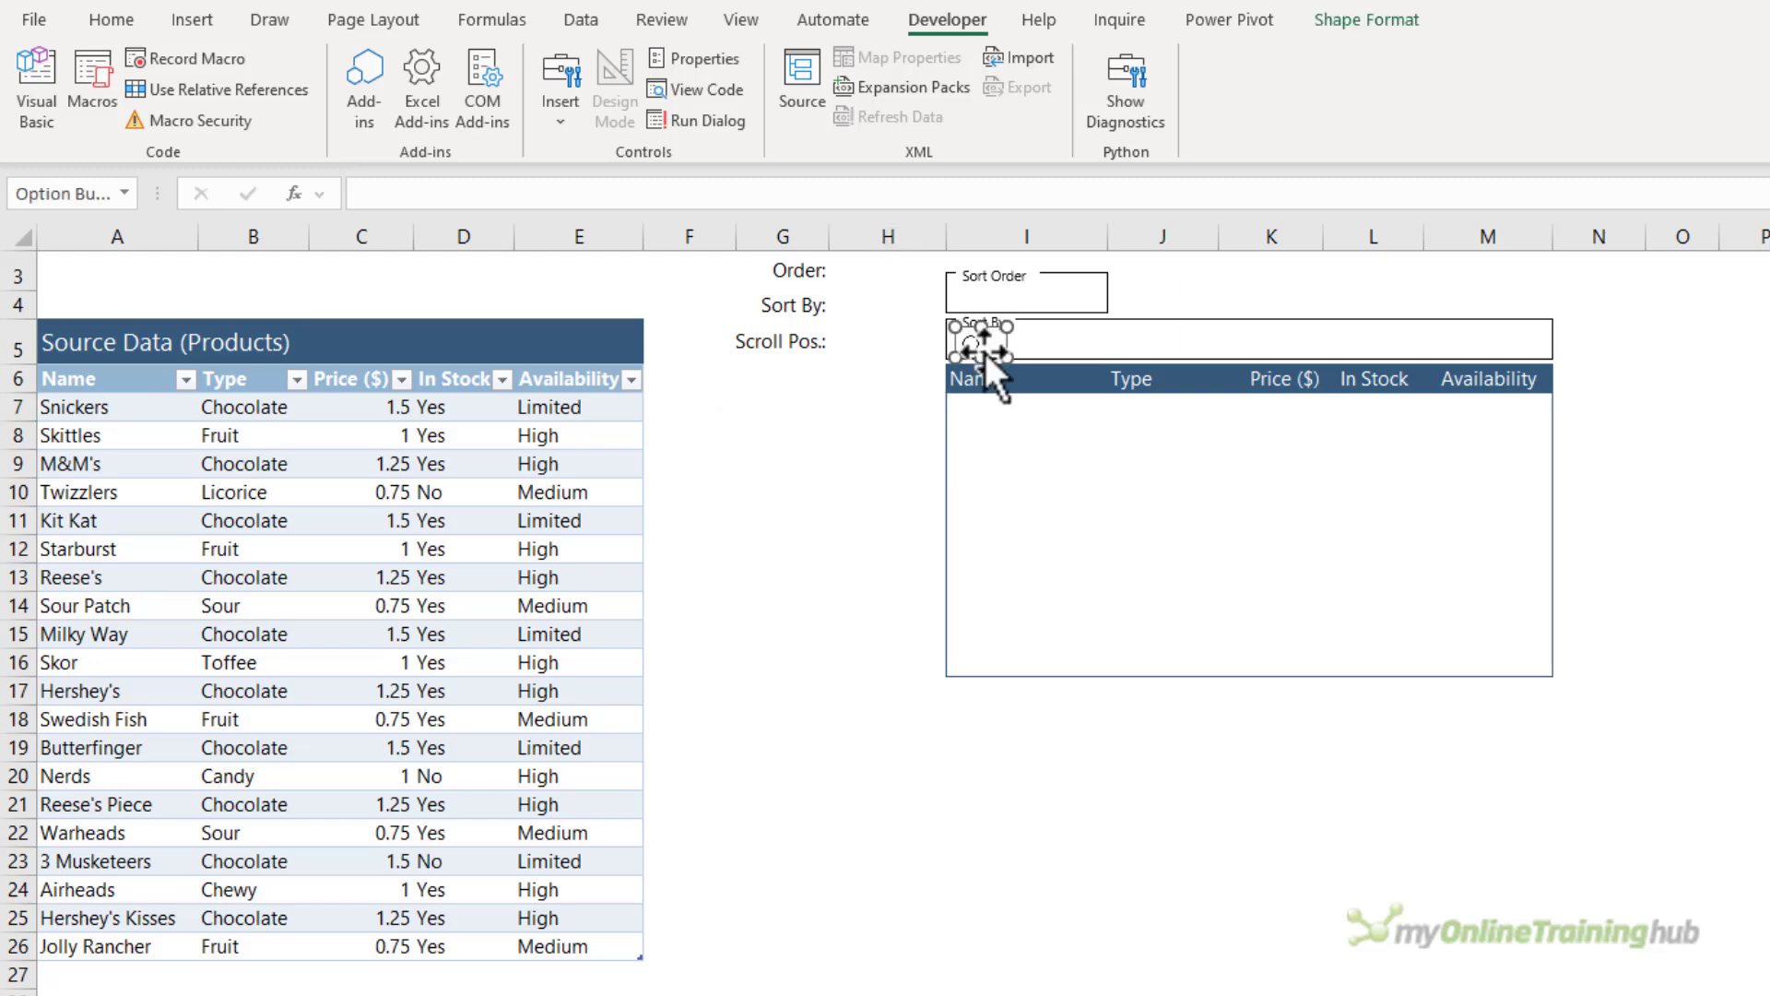
{"action": "left_click_drag", "start_coordinate": [989, 354], "coordinate": [1495, 358]}
{"action": "left_click", "coordinate": [894, 400]}
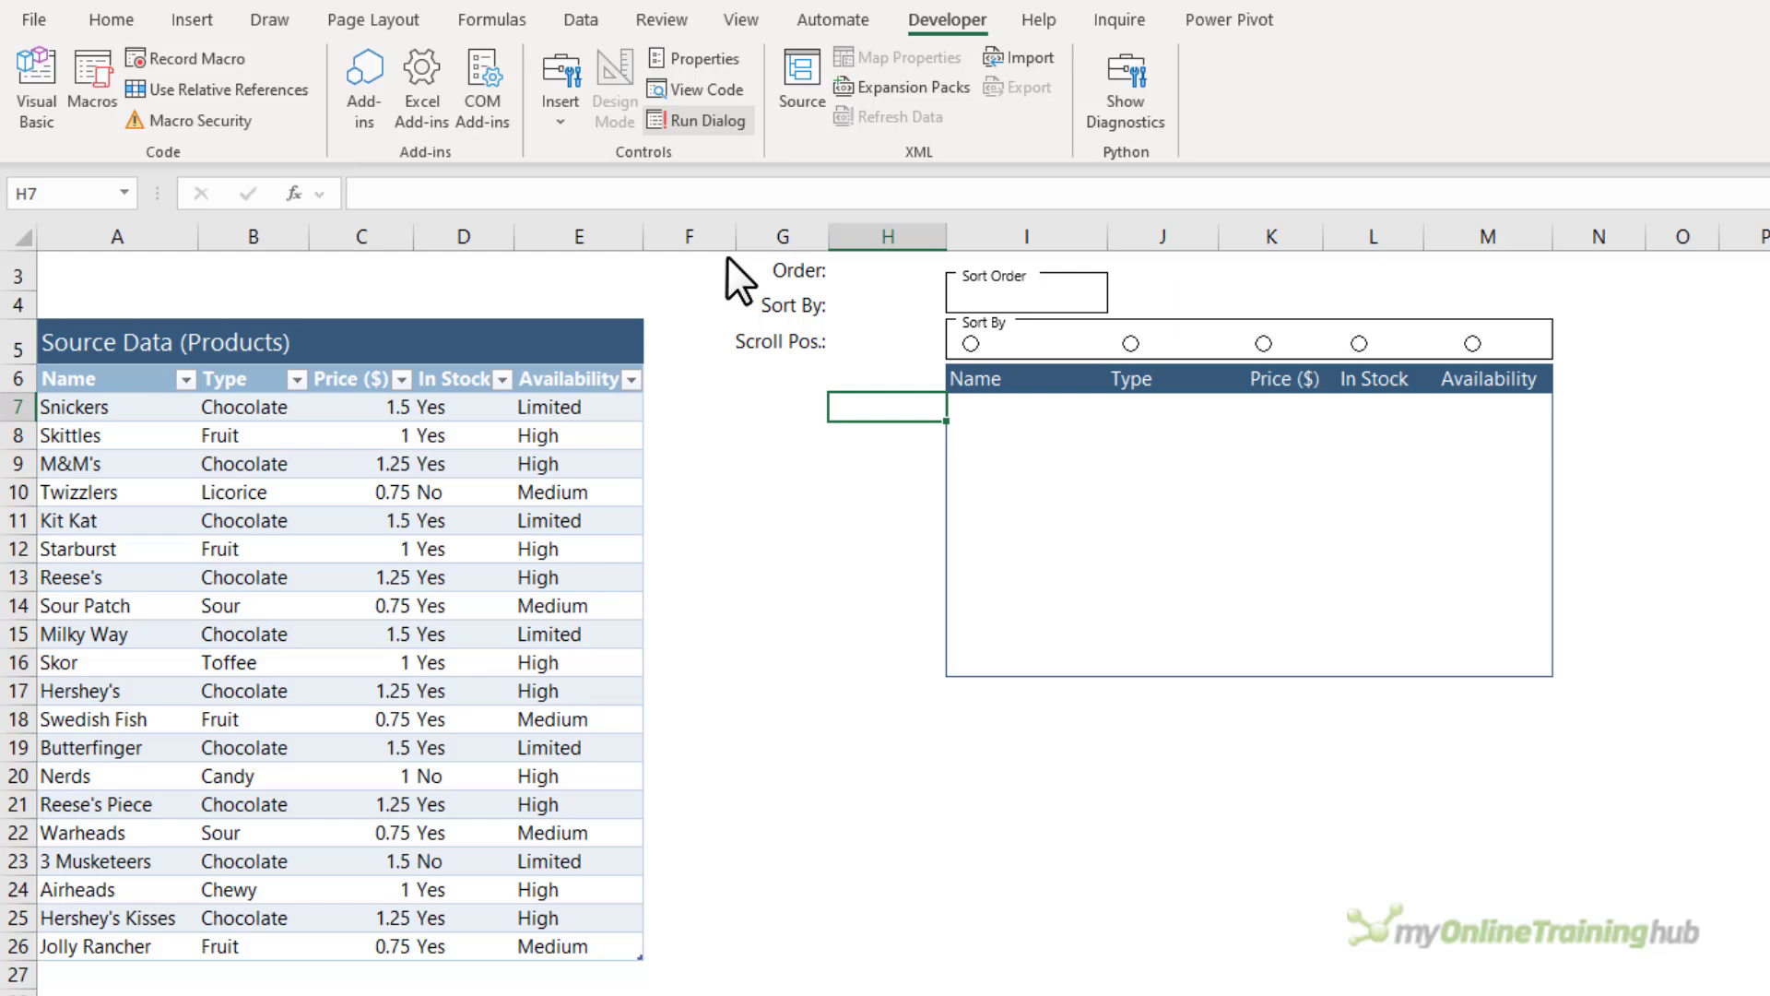
Step: Insert a form-control option button in the Sort Order group box and delete its label text
{"action": "left_click", "coordinate": [561, 111]}
{"action": "left_click", "coordinate": [683, 182]}
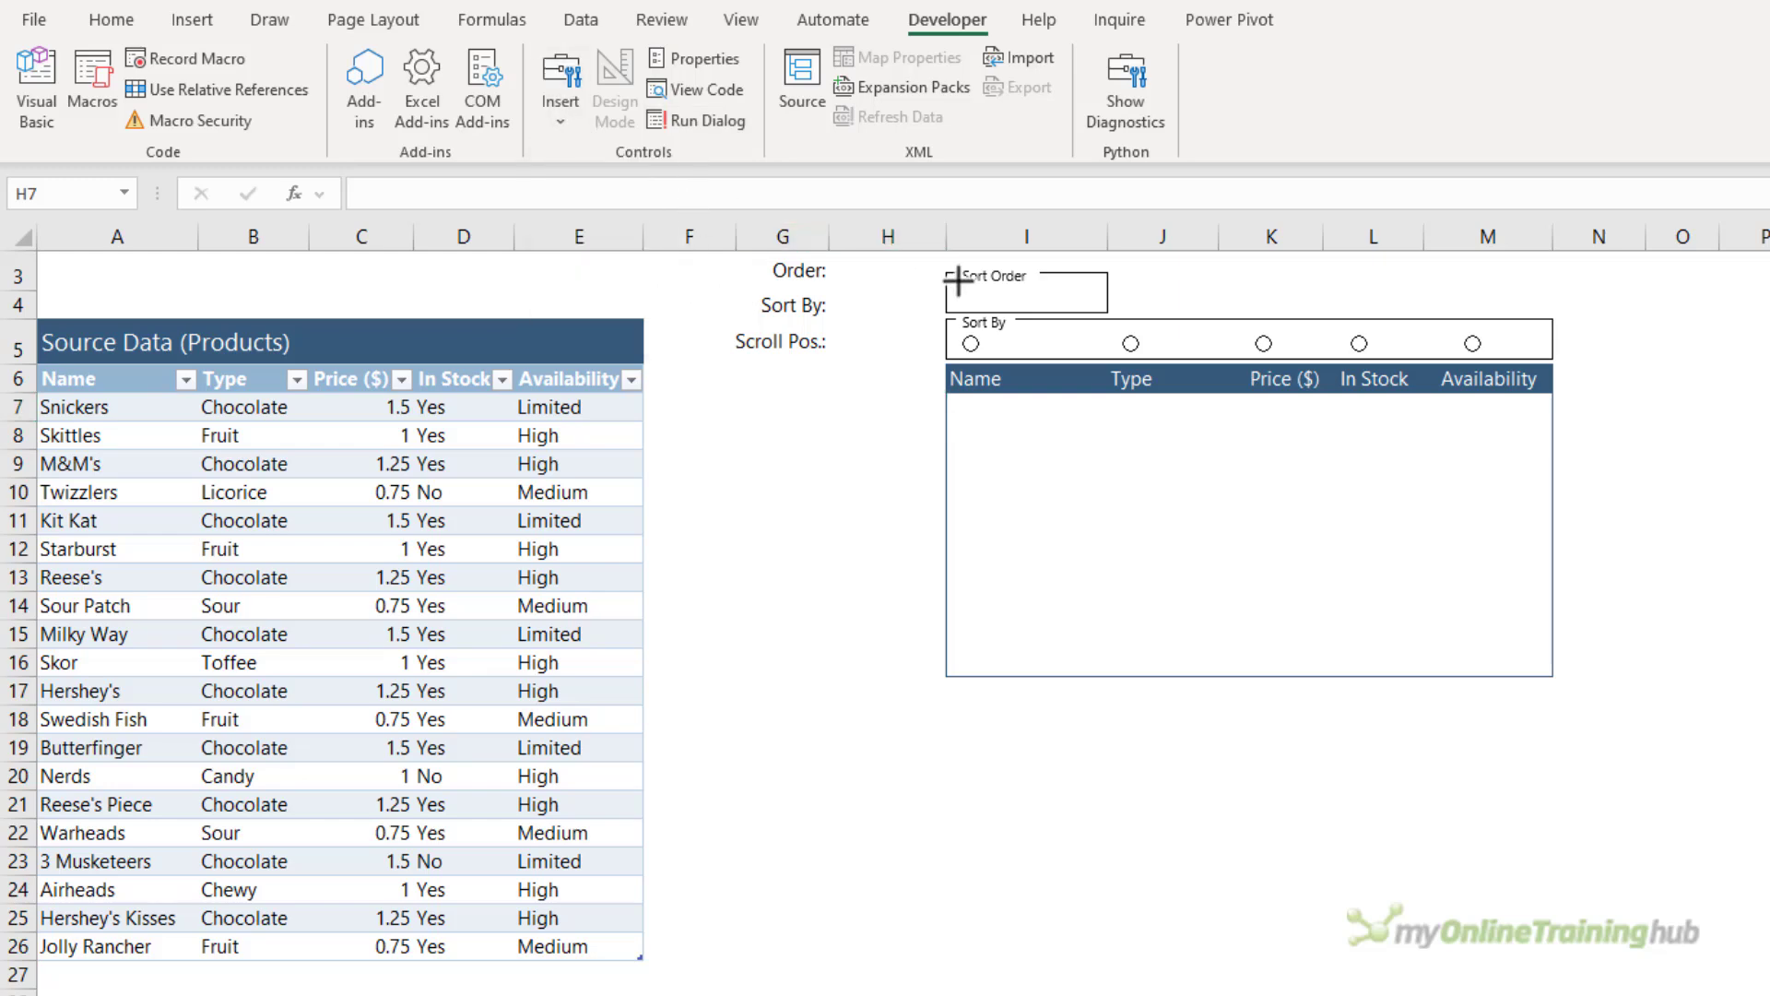
{"action": "left_click_drag", "start_coordinate": [955, 277], "coordinate": [1005, 309]}
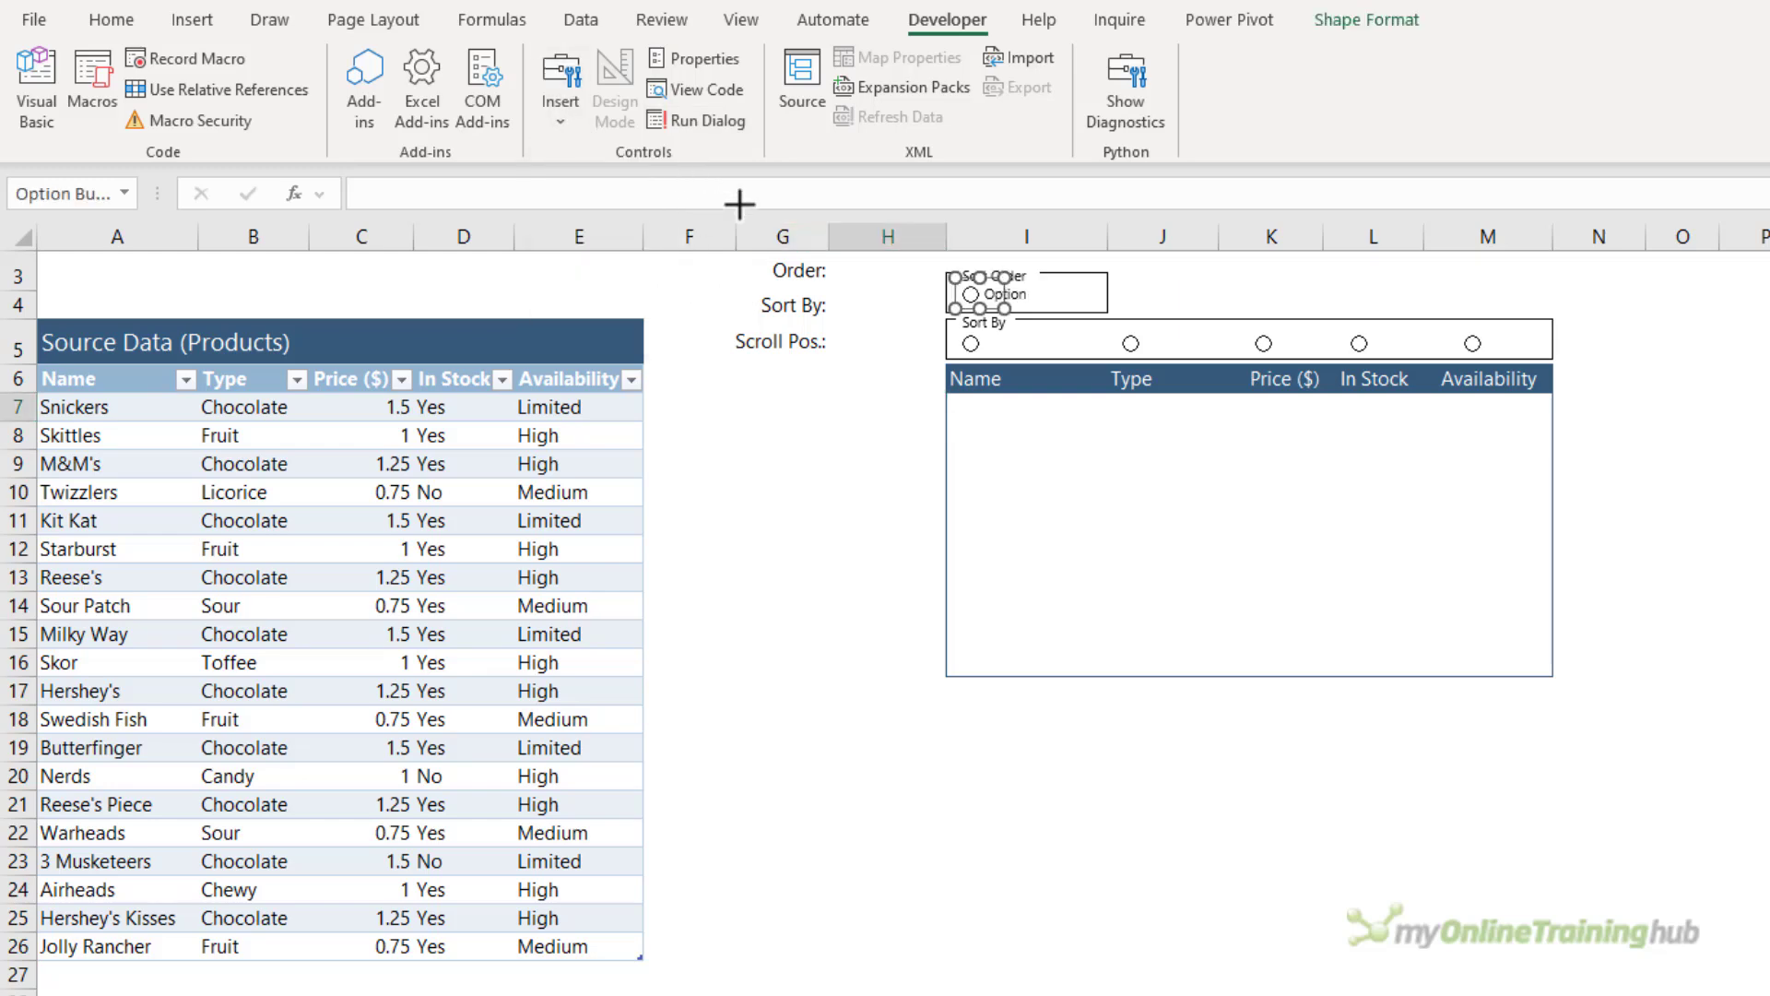
{"action": "key", "text": "BackSpace"}
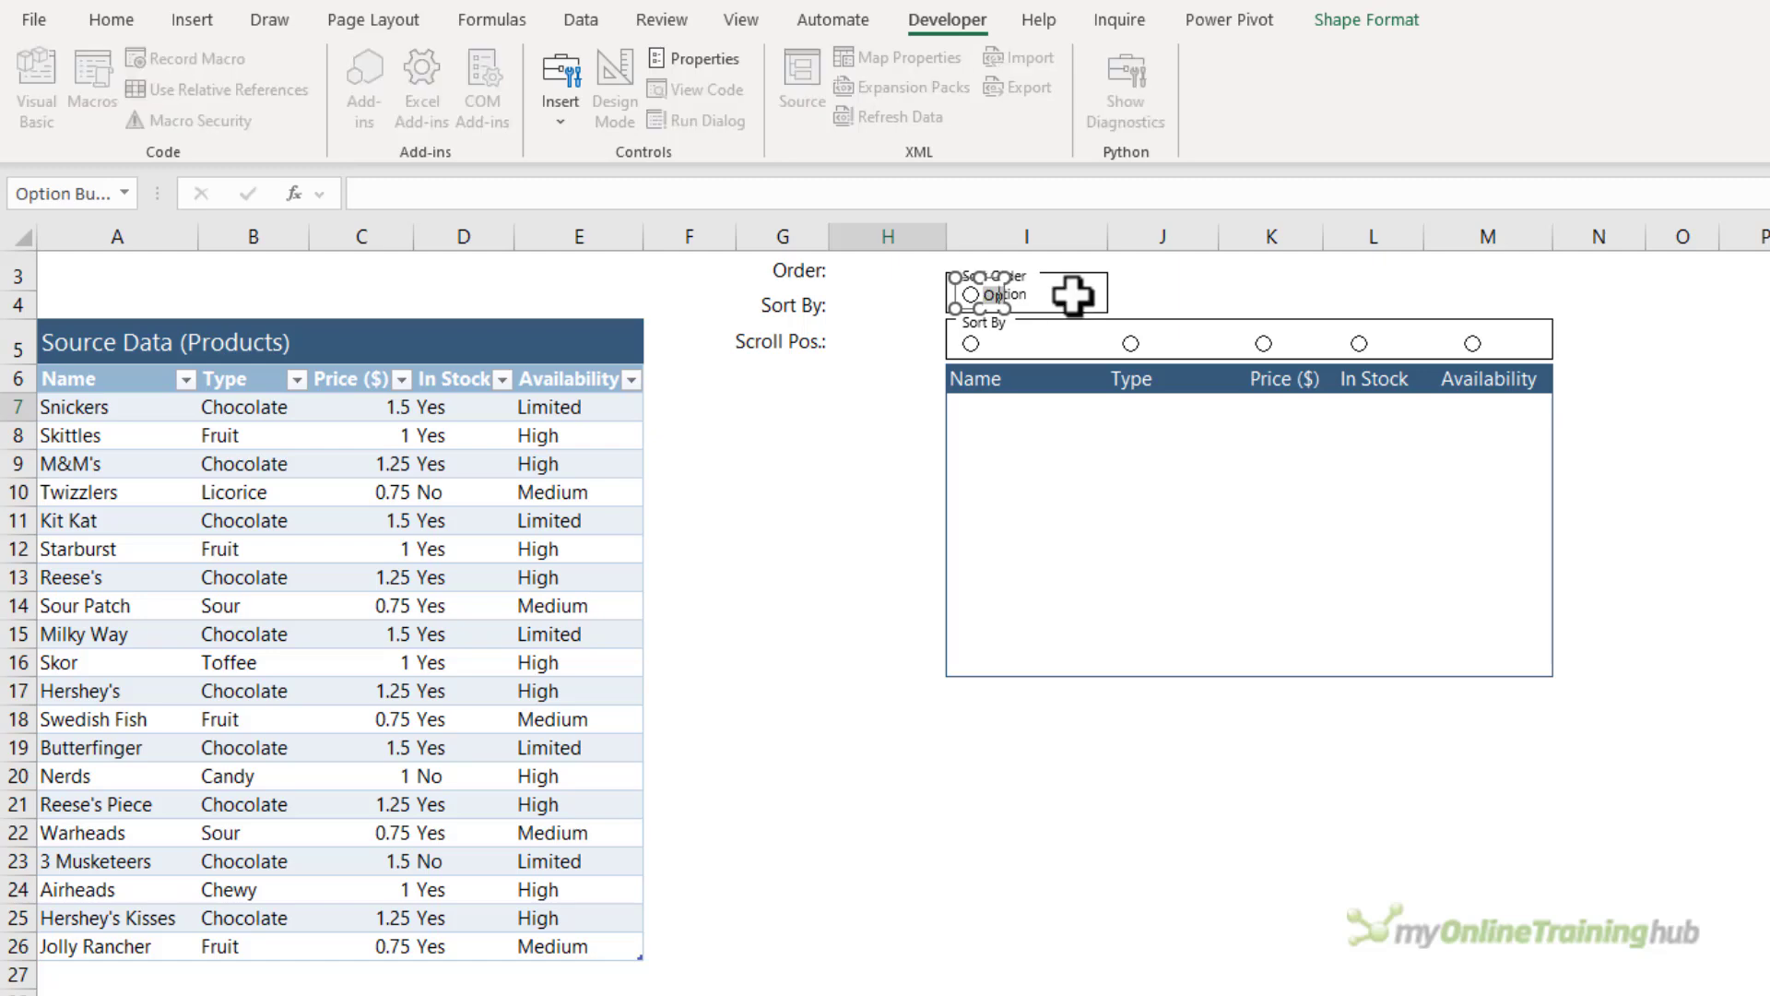
{"action": "left_click", "coordinate": [850, 385]}
Step: Duplicate the Sort Order option button and arrange the two buttons side by side within the box
{"action": "left_click", "coordinate": [971, 310], "text": "ctrl"}
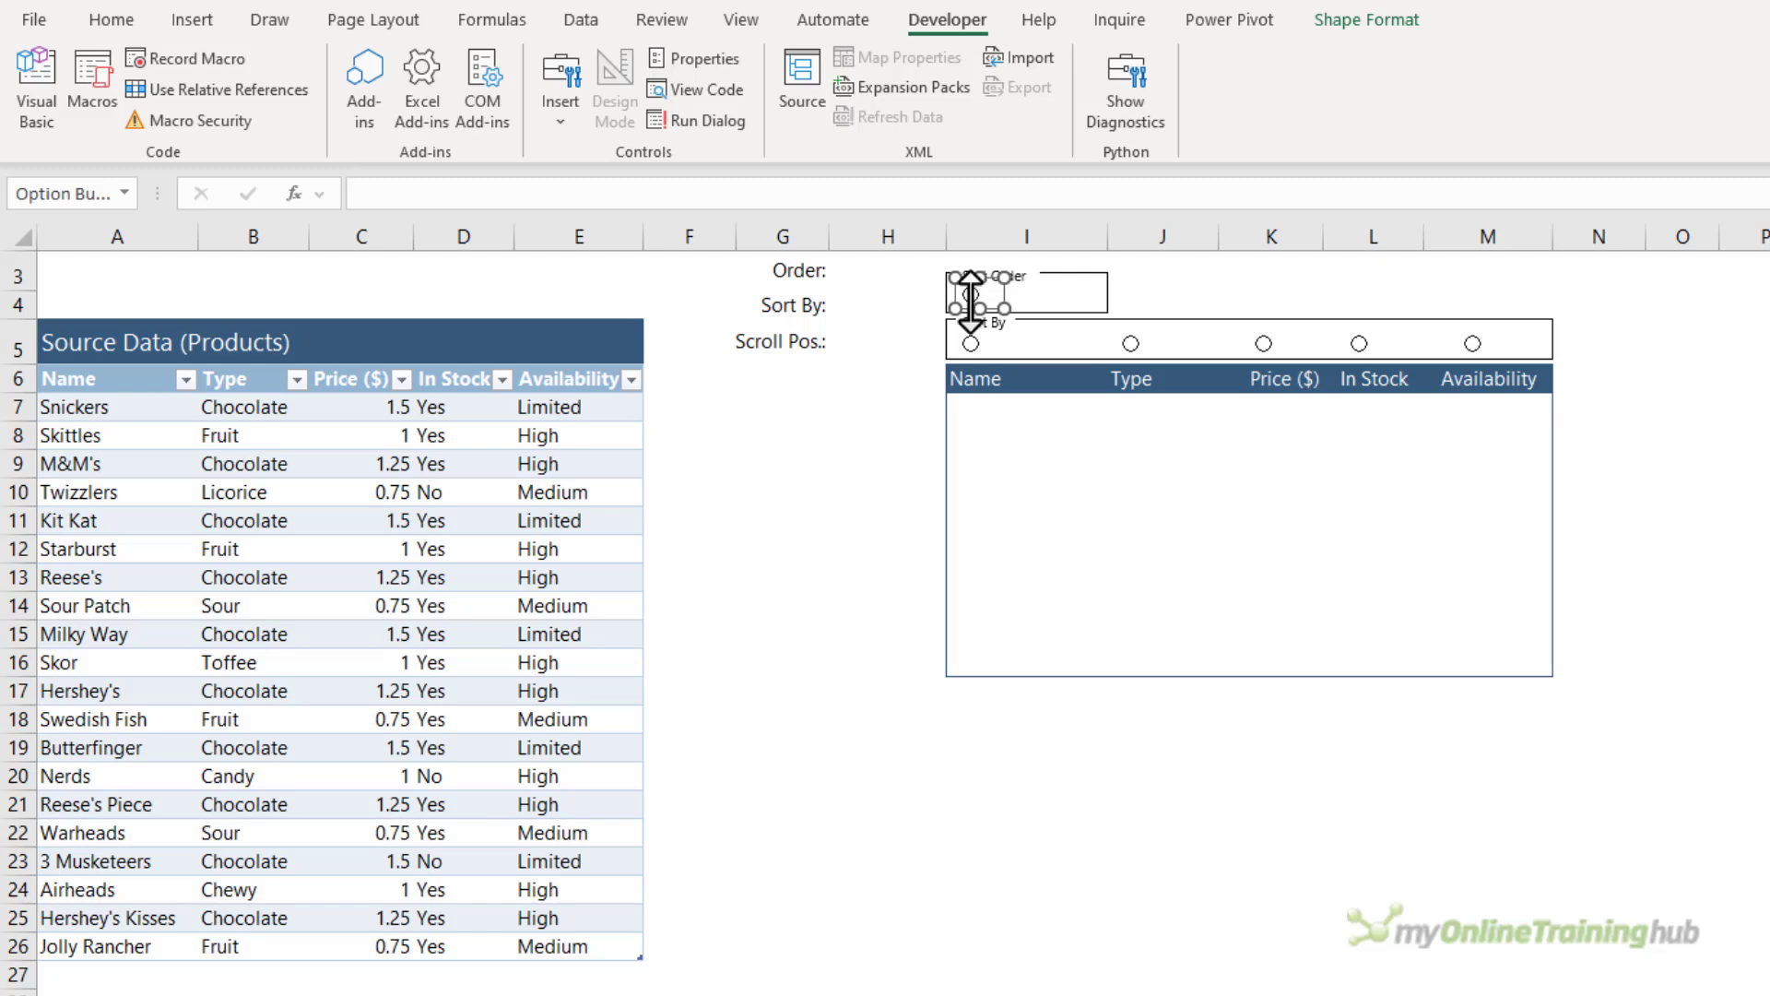
{"action": "left_click_drag", "start_coordinate": [968, 300], "coordinate": [1065, 303]}
{"action": "left_click", "coordinate": [1184, 280]}
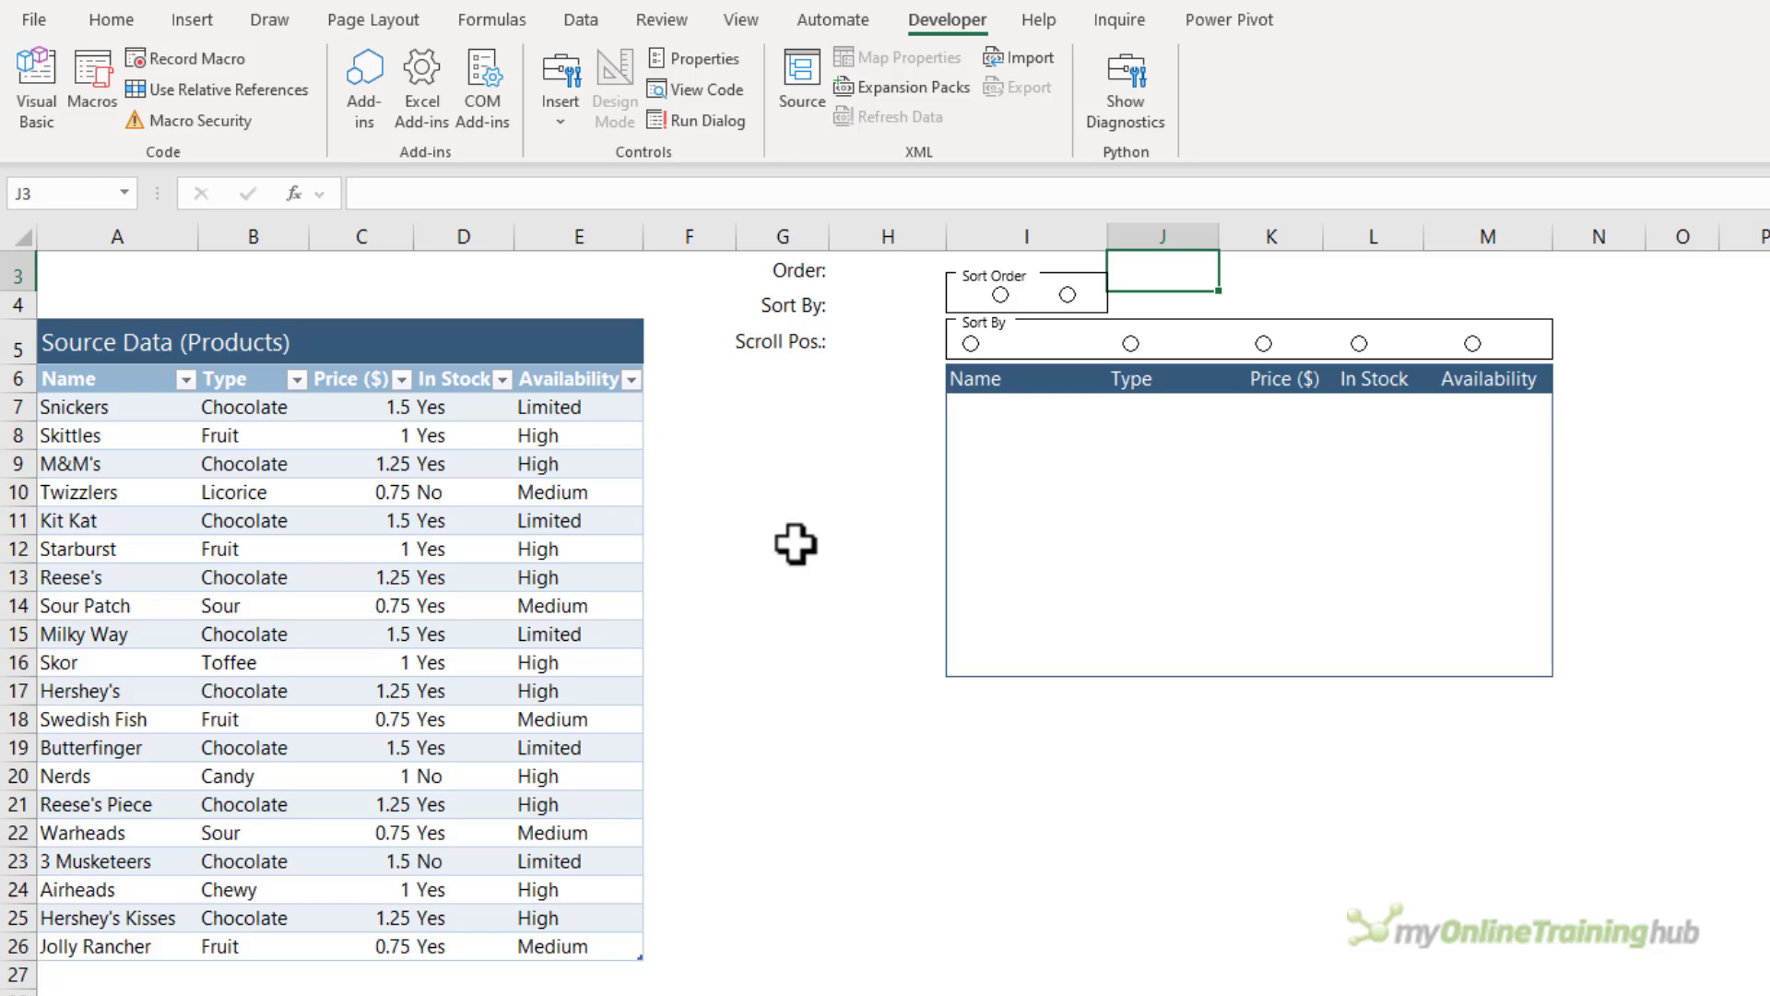
Step: Add a narrow vertical form-control scroll bar in column H, spanning from the Sort Order box's top to the empty table's bottom edge
{"action": "left_click", "coordinate": [558, 101]}
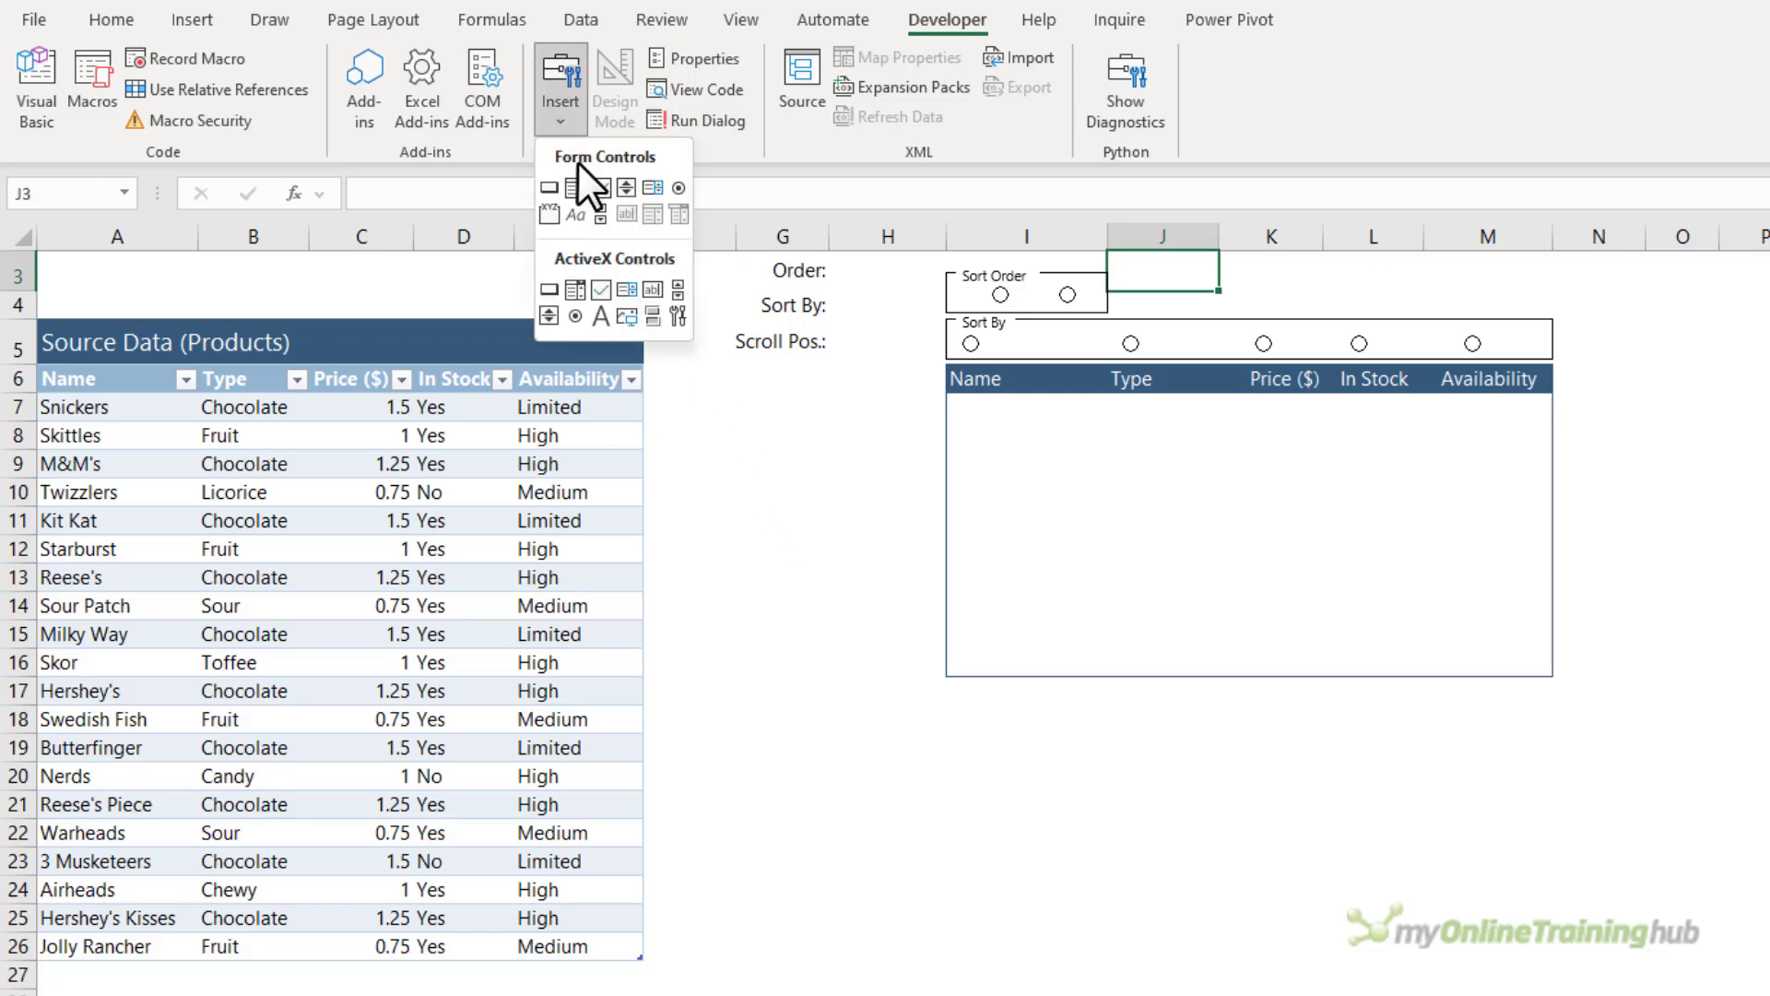
{"action": "left_click", "coordinate": [602, 214]}
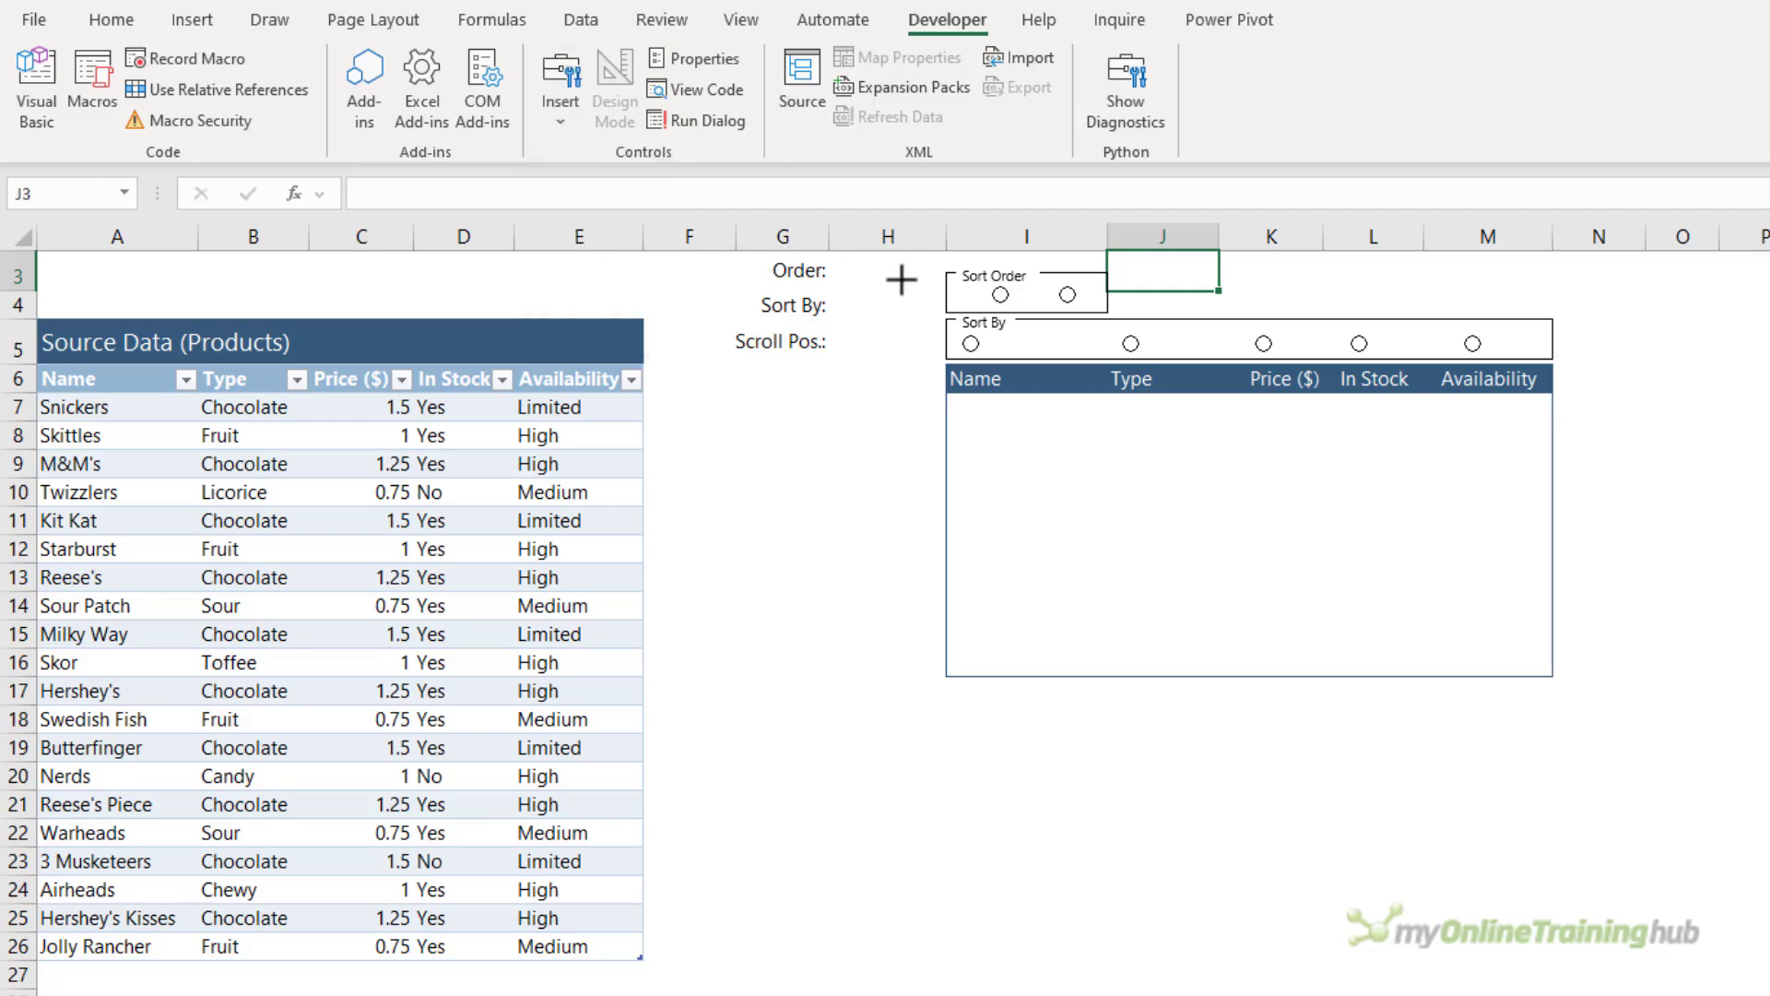
{"action": "mouse_move", "coordinate": [944, 292]}
{"action": "left_mouse_down"}
{"action": "mouse_move", "coordinate": [917, 329]}
{"action": "mouse_move", "coordinate": [924, 494]}
{"action": "mouse_move", "coordinate": [904, 676]}
{"action": "left_mouse_up"}
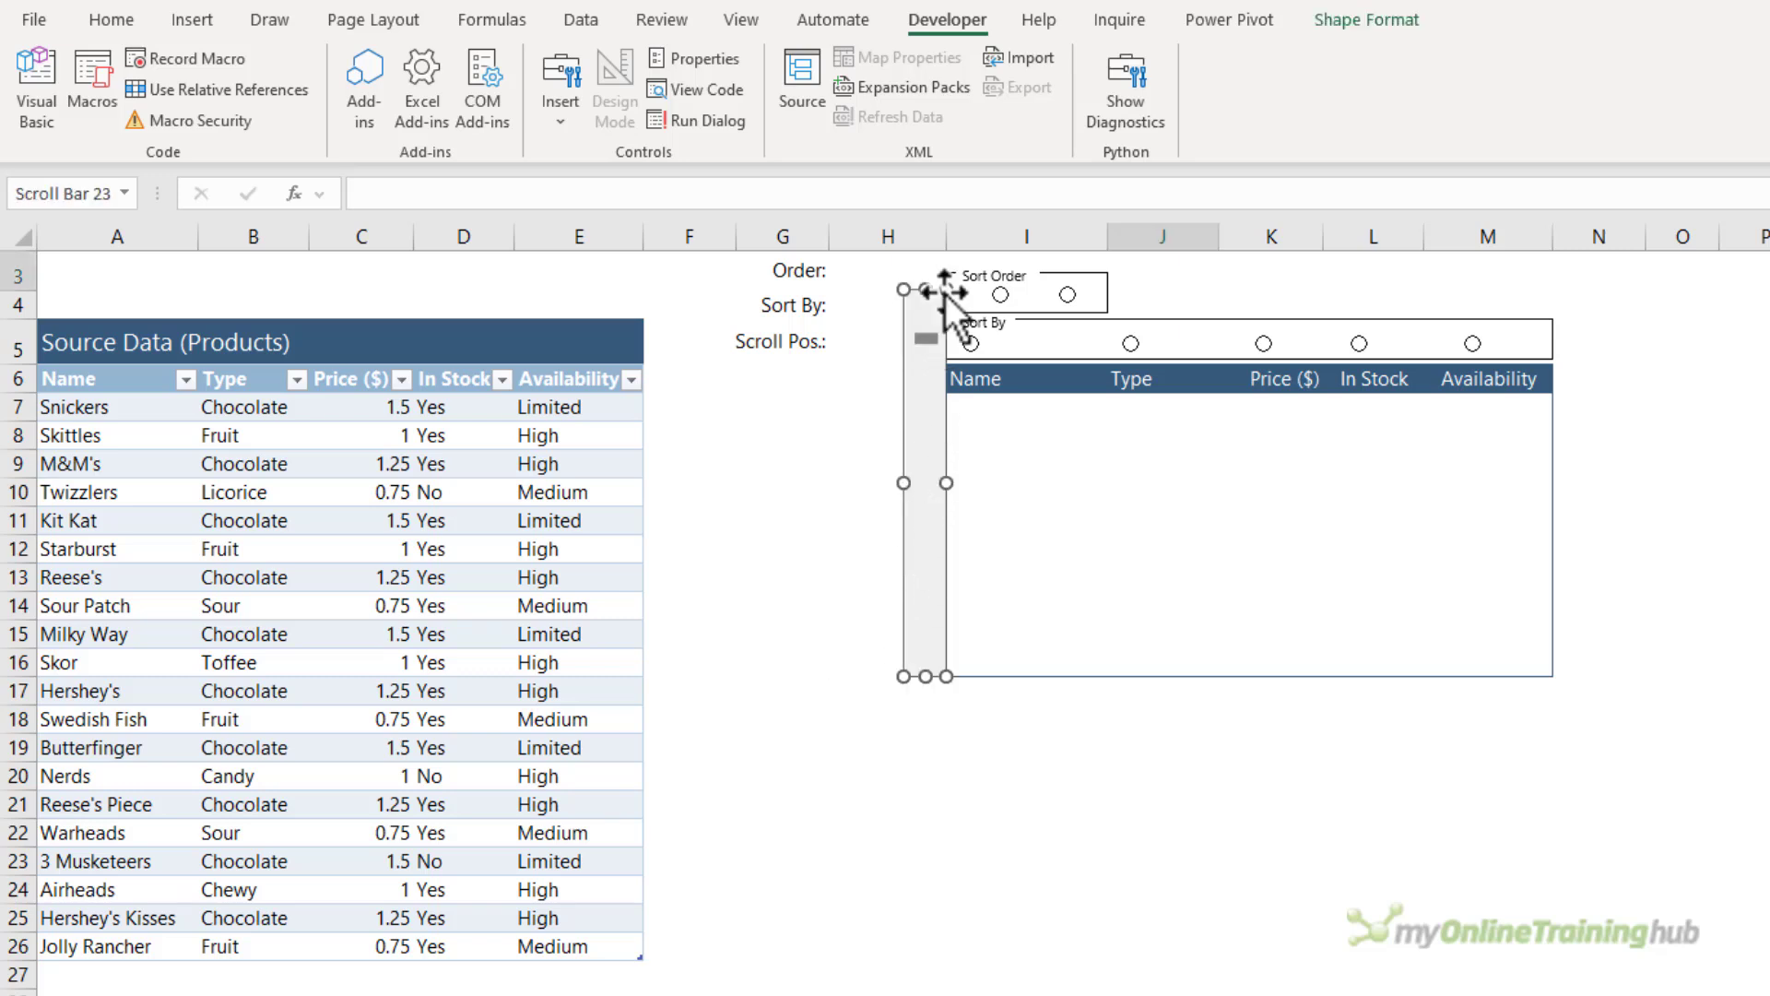
{"action": "left_click_drag", "start_coordinate": [945, 291], "coordinate": [936, 270]}
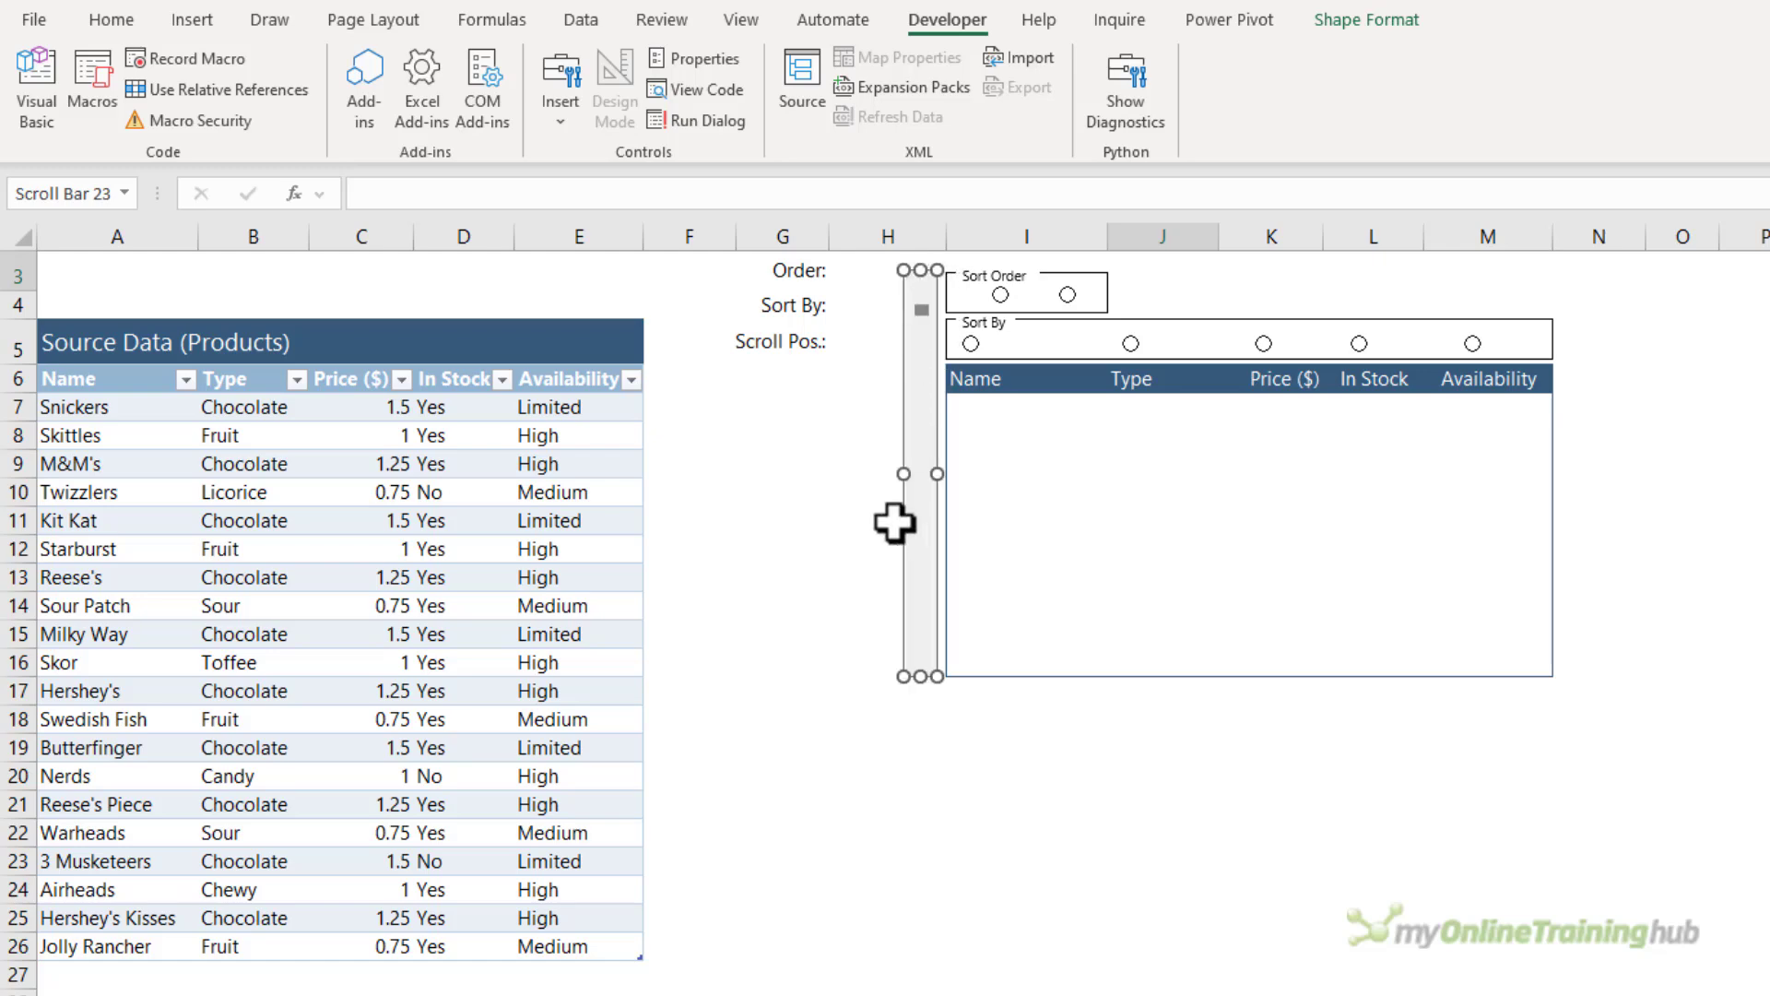
{"action": "left_click", "coordinate": [877, 624]}
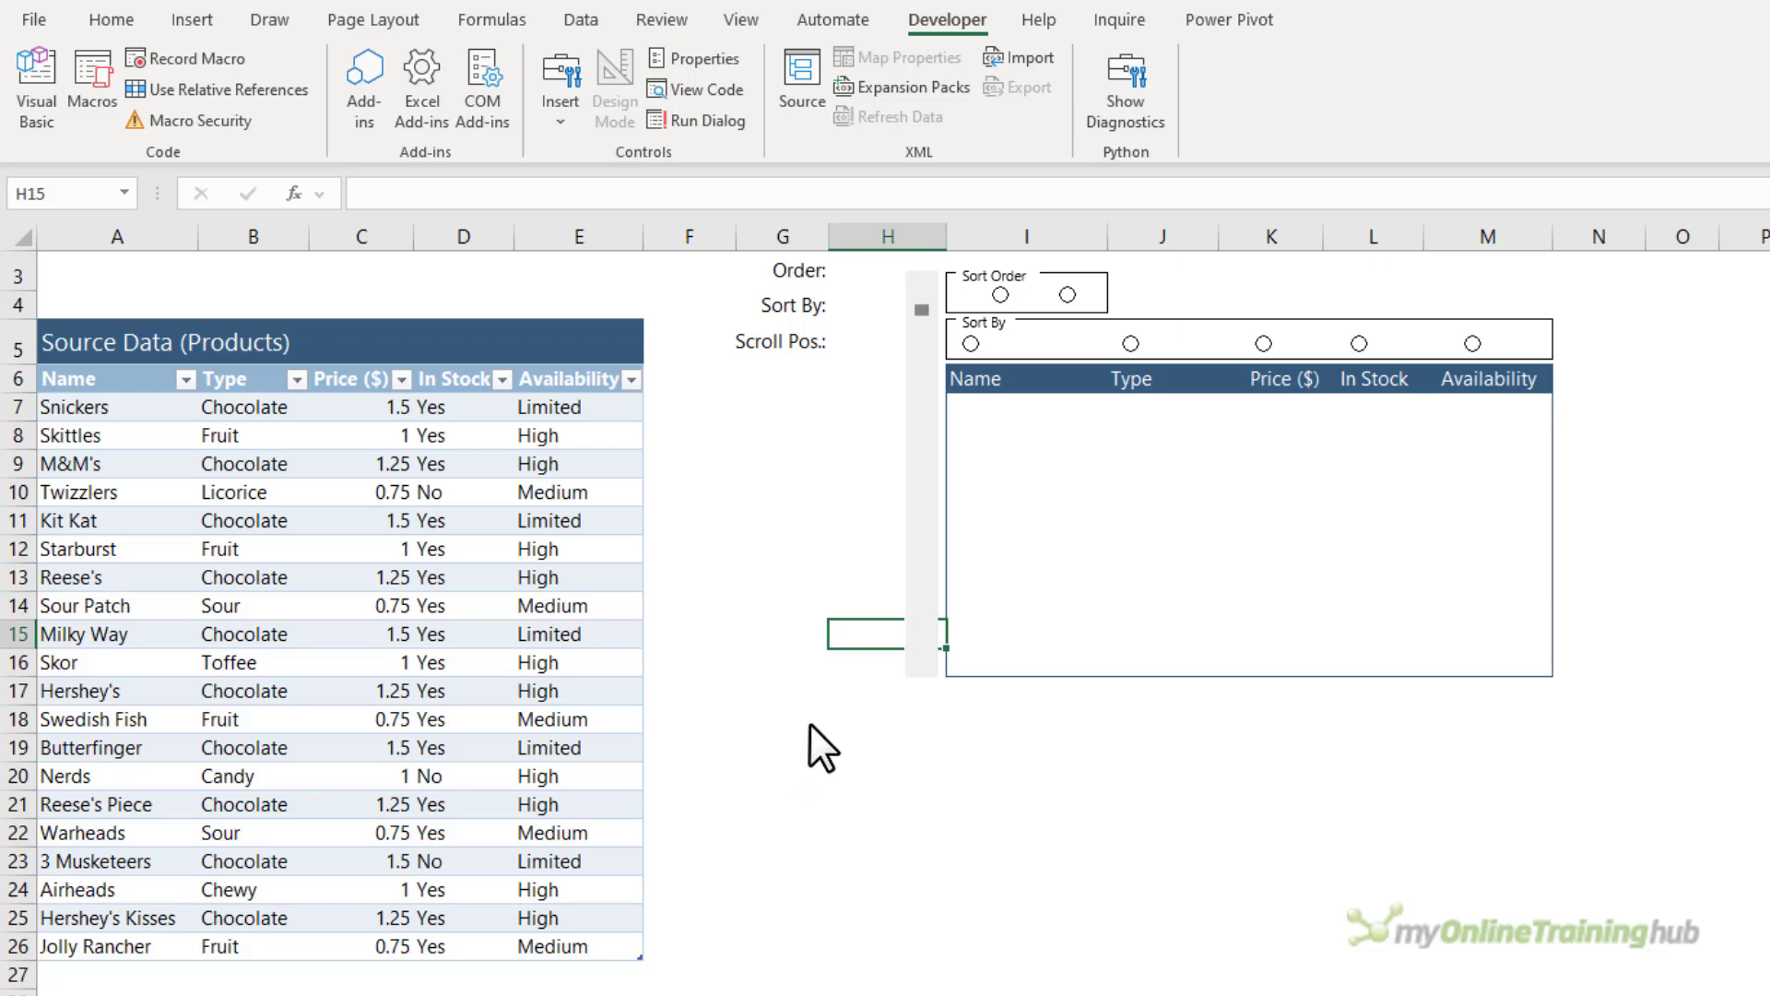
Step: Link the Name option button in the Sort By box to cell H4
{"action": "right_click", "coordinate": [983, 351]}
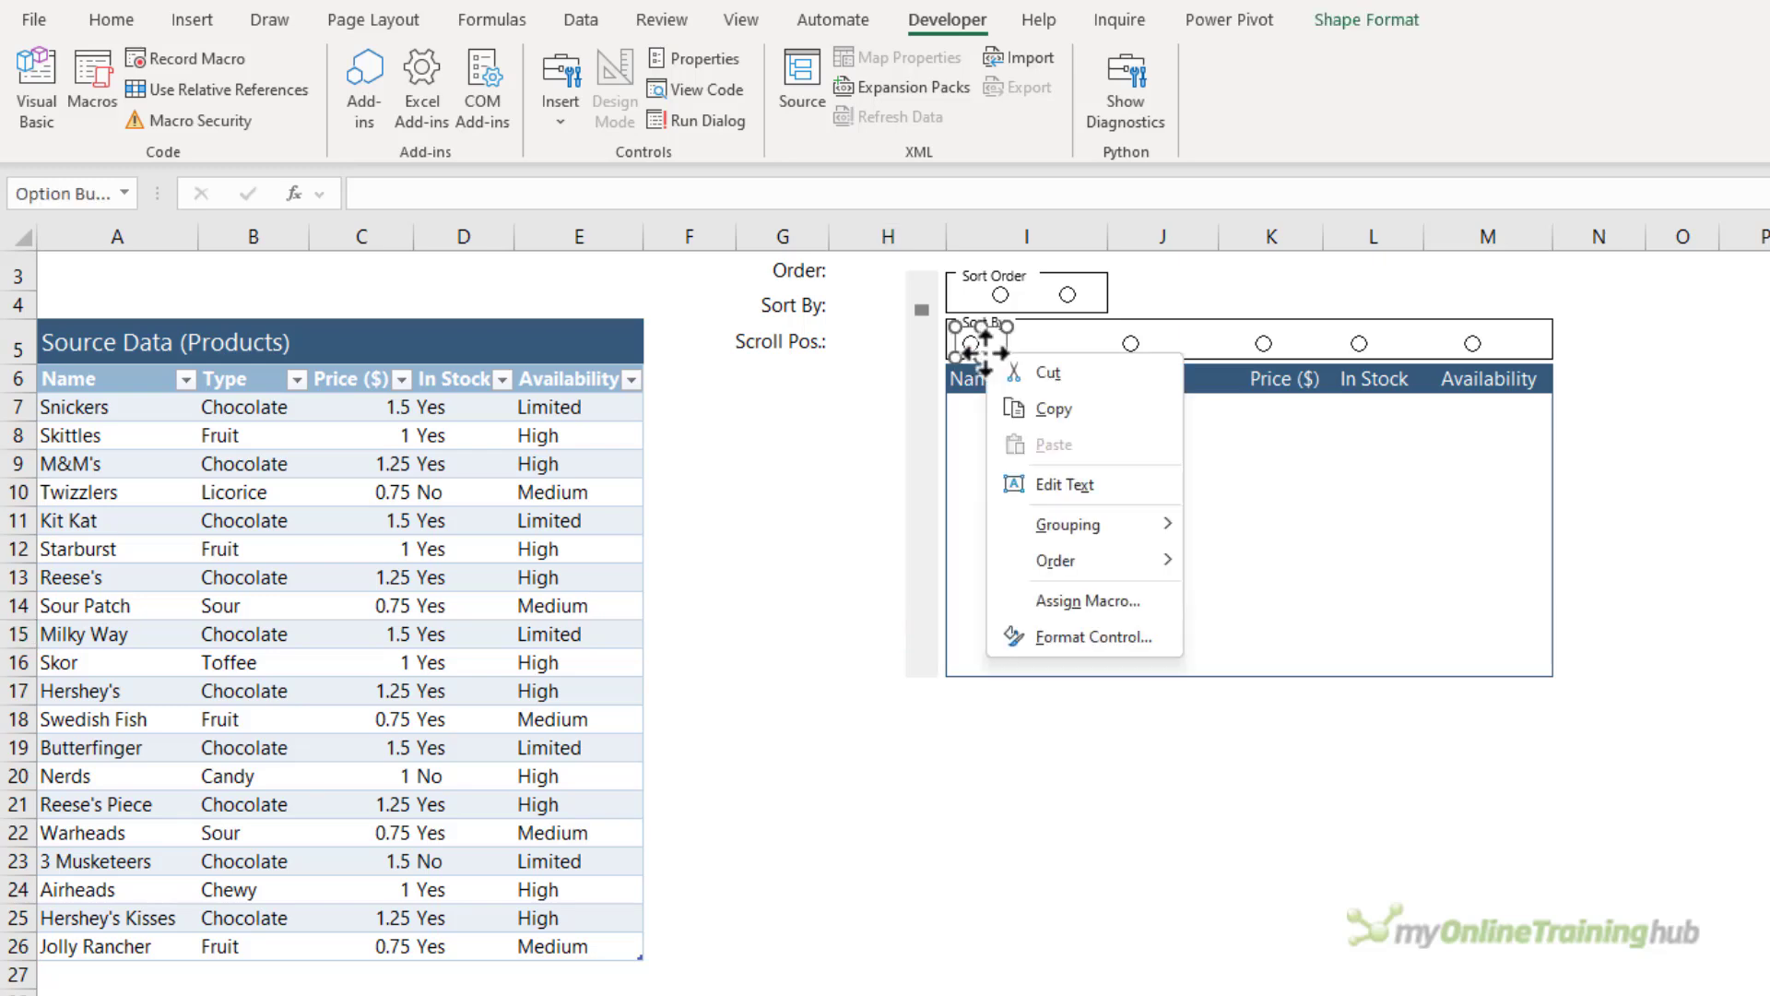
{"action": "left_click", "coordinate": [1136, 634]}
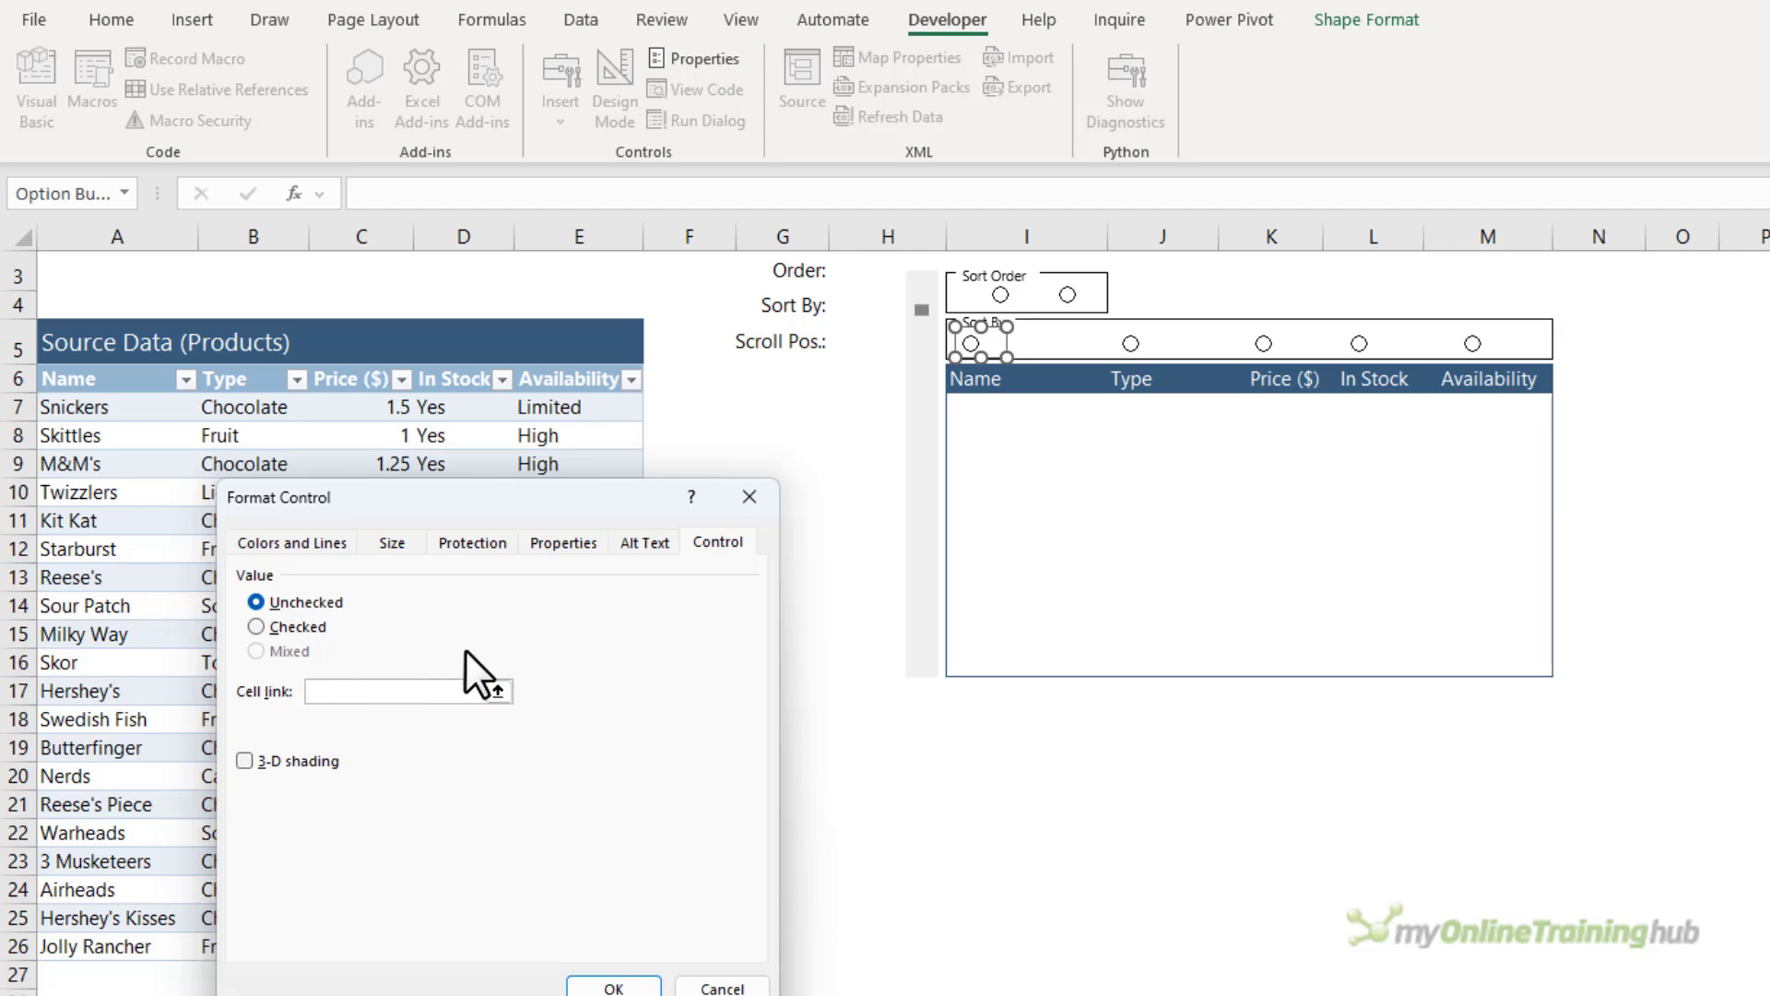
{"action": "left_click", "coordinate": [862, 309]}
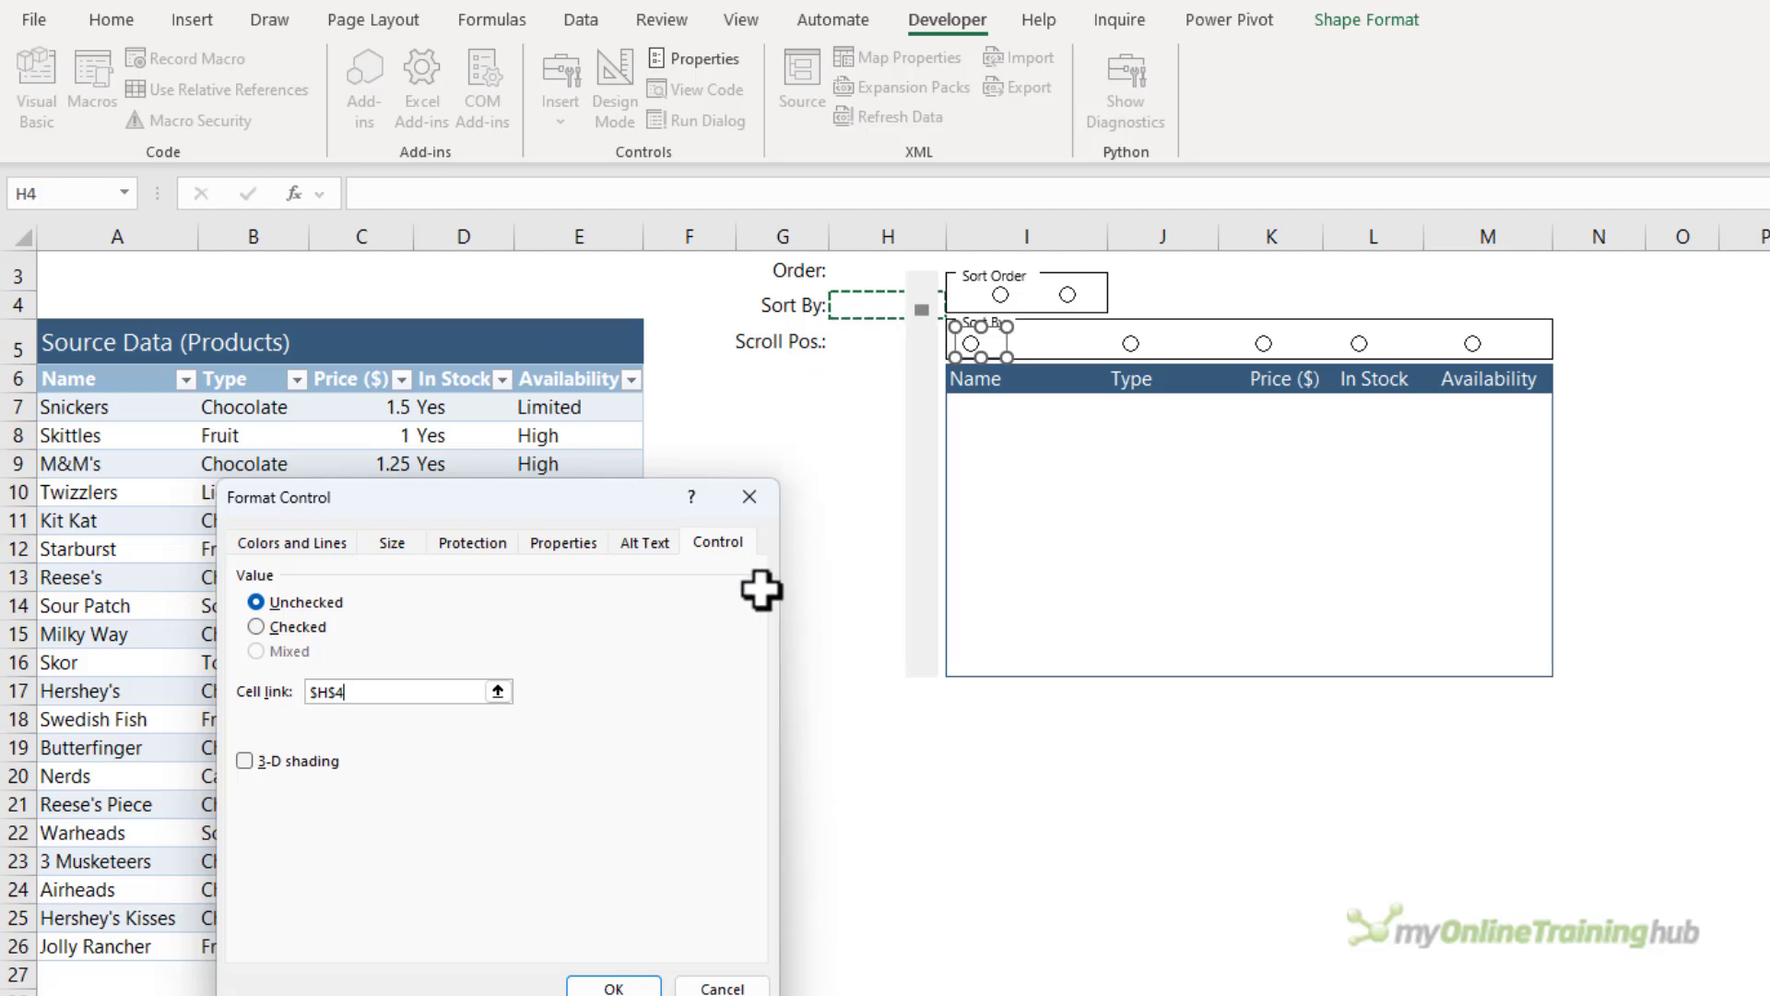
{"action": "left_click", "coordinate": [637, 991]}
{"action": "left_click", "coordinate": [842, 496]}
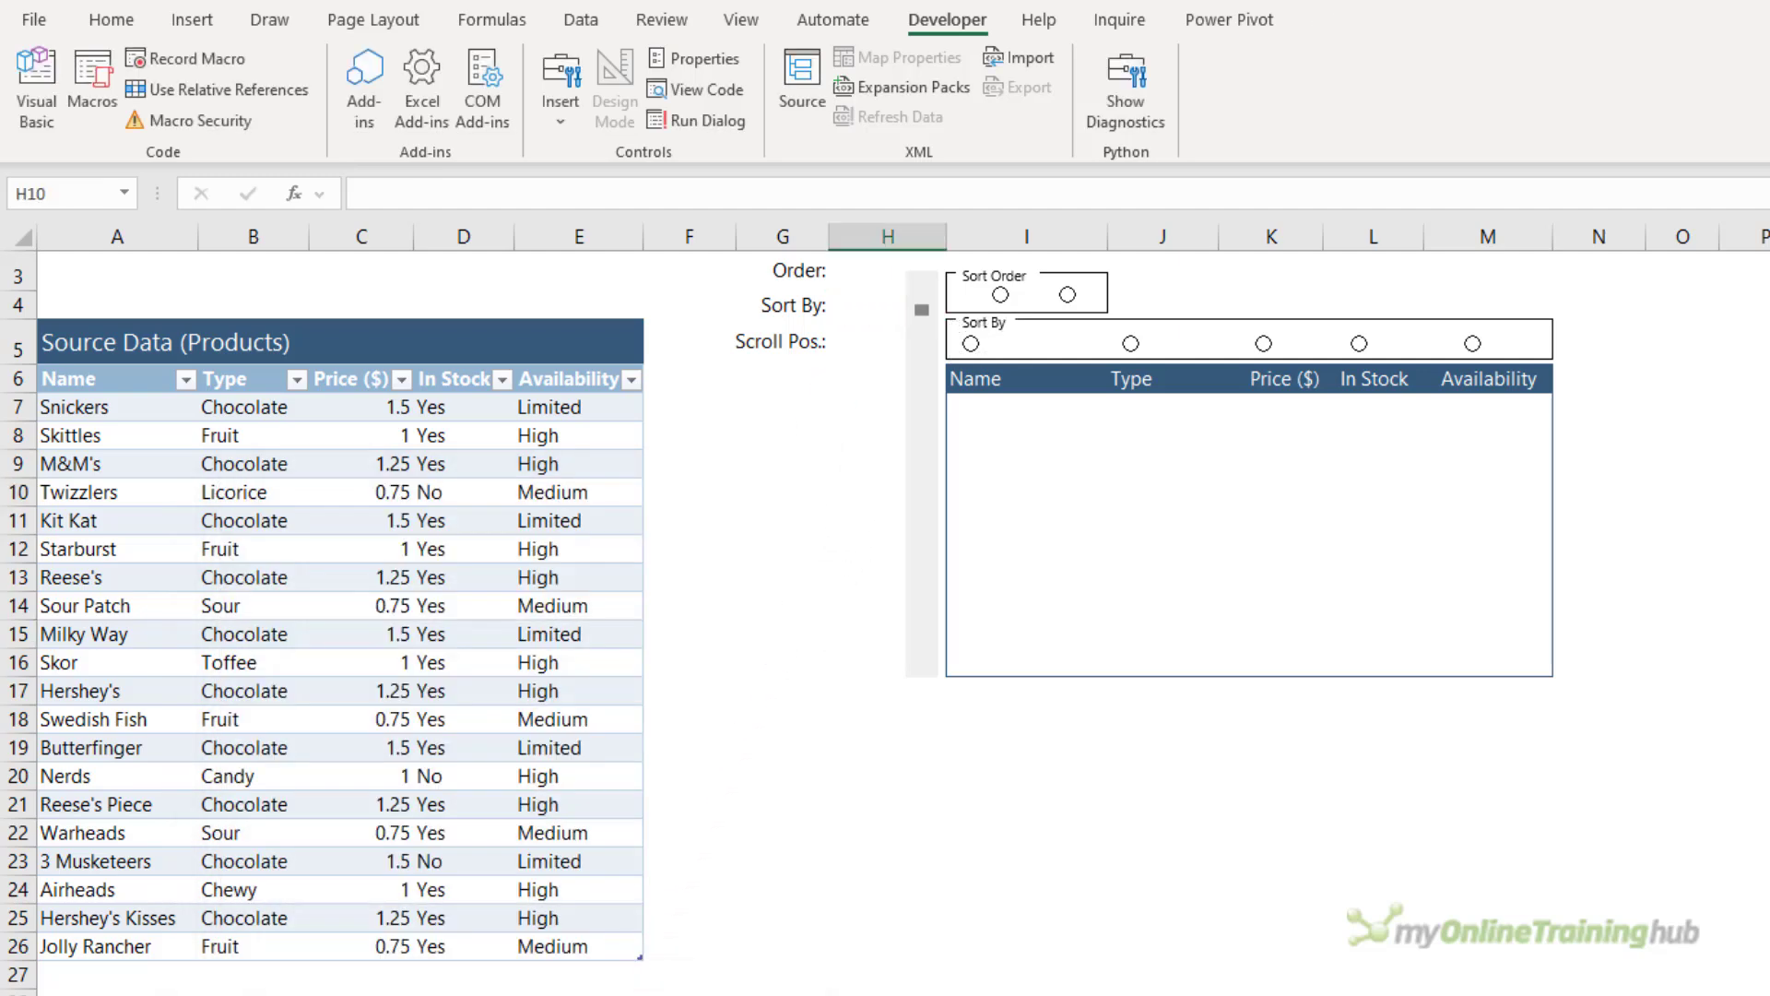
Step: Test each Sort By option button in turn across all five headers and back, finishing with Name selected
{"action": "left_click", "coordinate": [971, 343]}
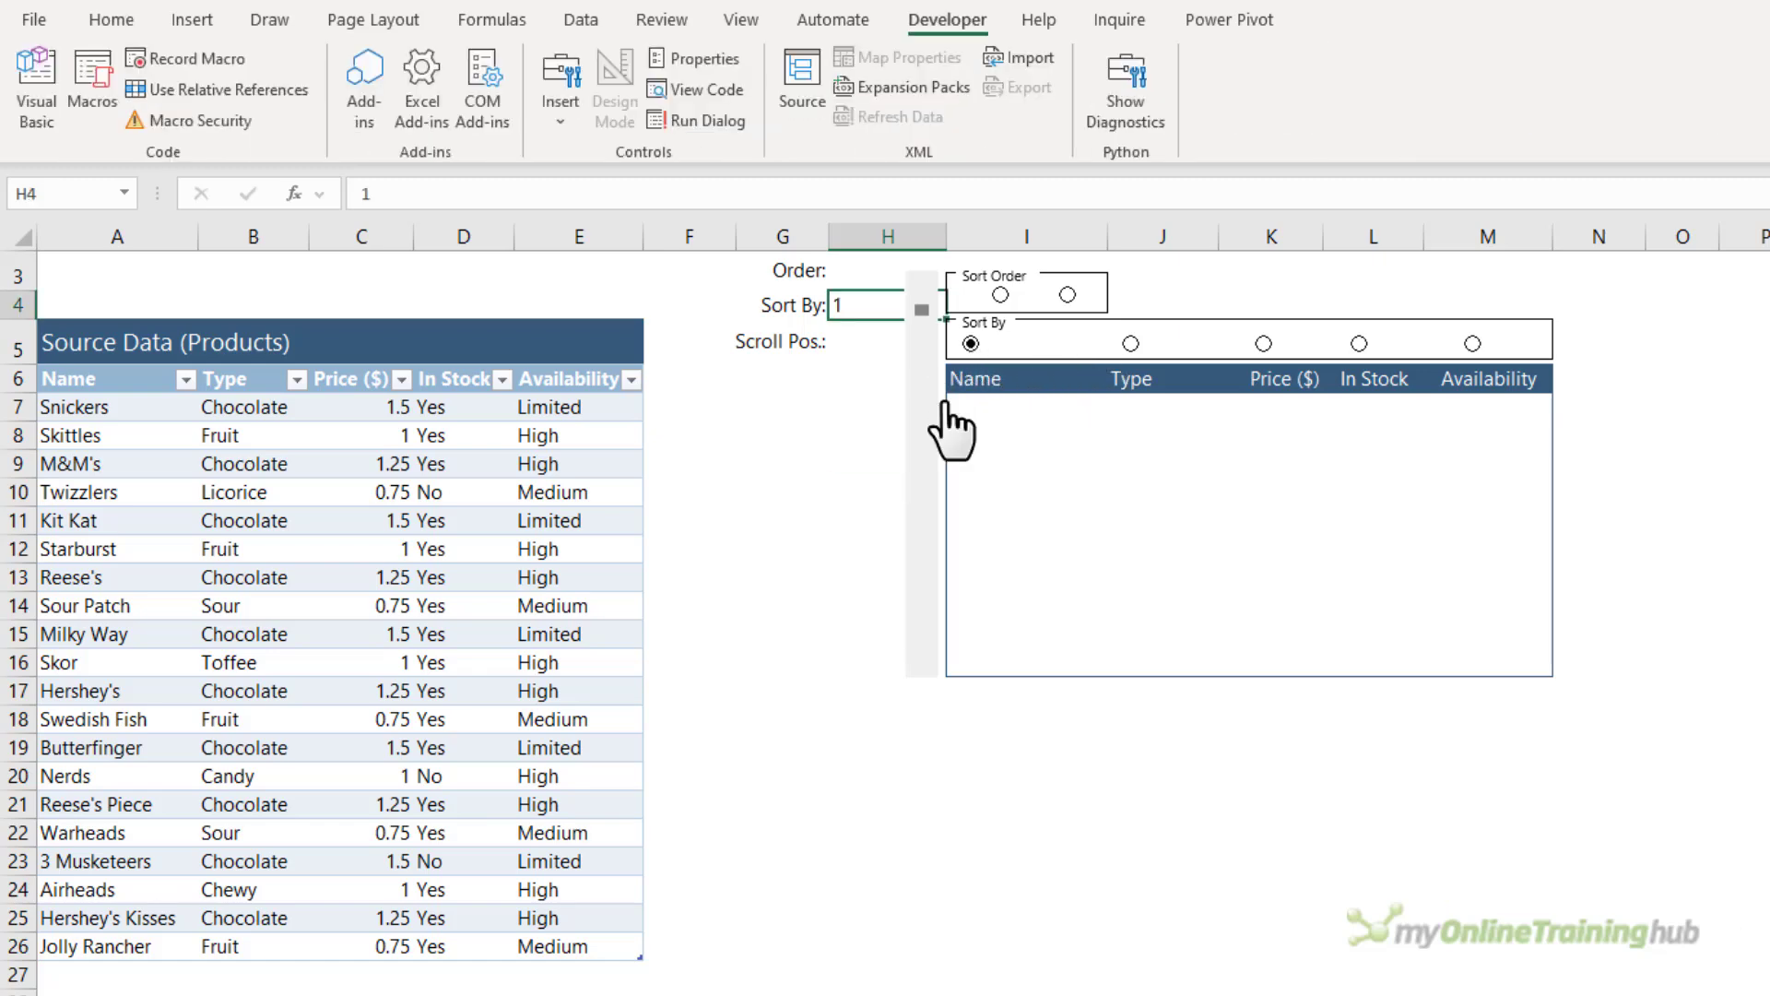
{"action": "left_click", "coordinate": [1132, 344]}
{"action": "left_click", "coordinate": [1263, 347]}
{"action": "left_click", "coordinate": [1359, 344]}
{"action": "left_click", "coordinate": [1473, 343]}
{"action": "left_click", "coordinate": [1360, 344]}
{"action": "left_click", "coordinate": [1264, 344]}
{"action": "left_click", "coordinate": [1130, 344]}
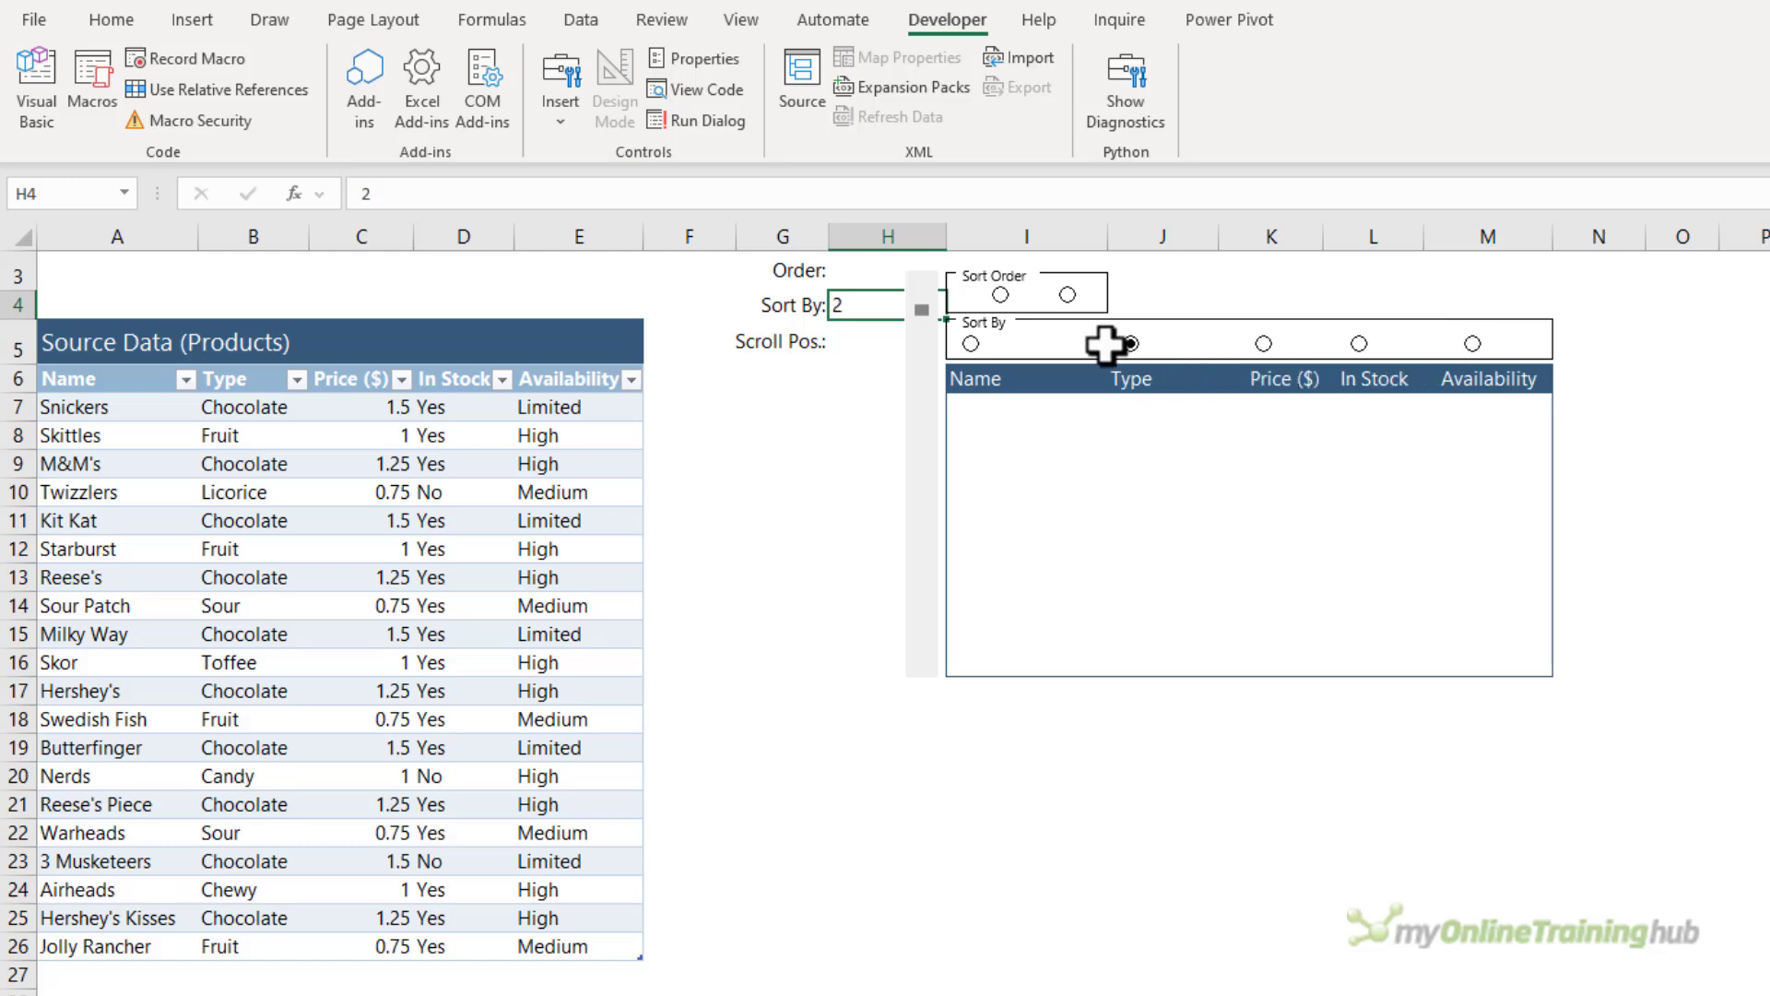
{"action": "left_click", "coordinate": [971, 344]}
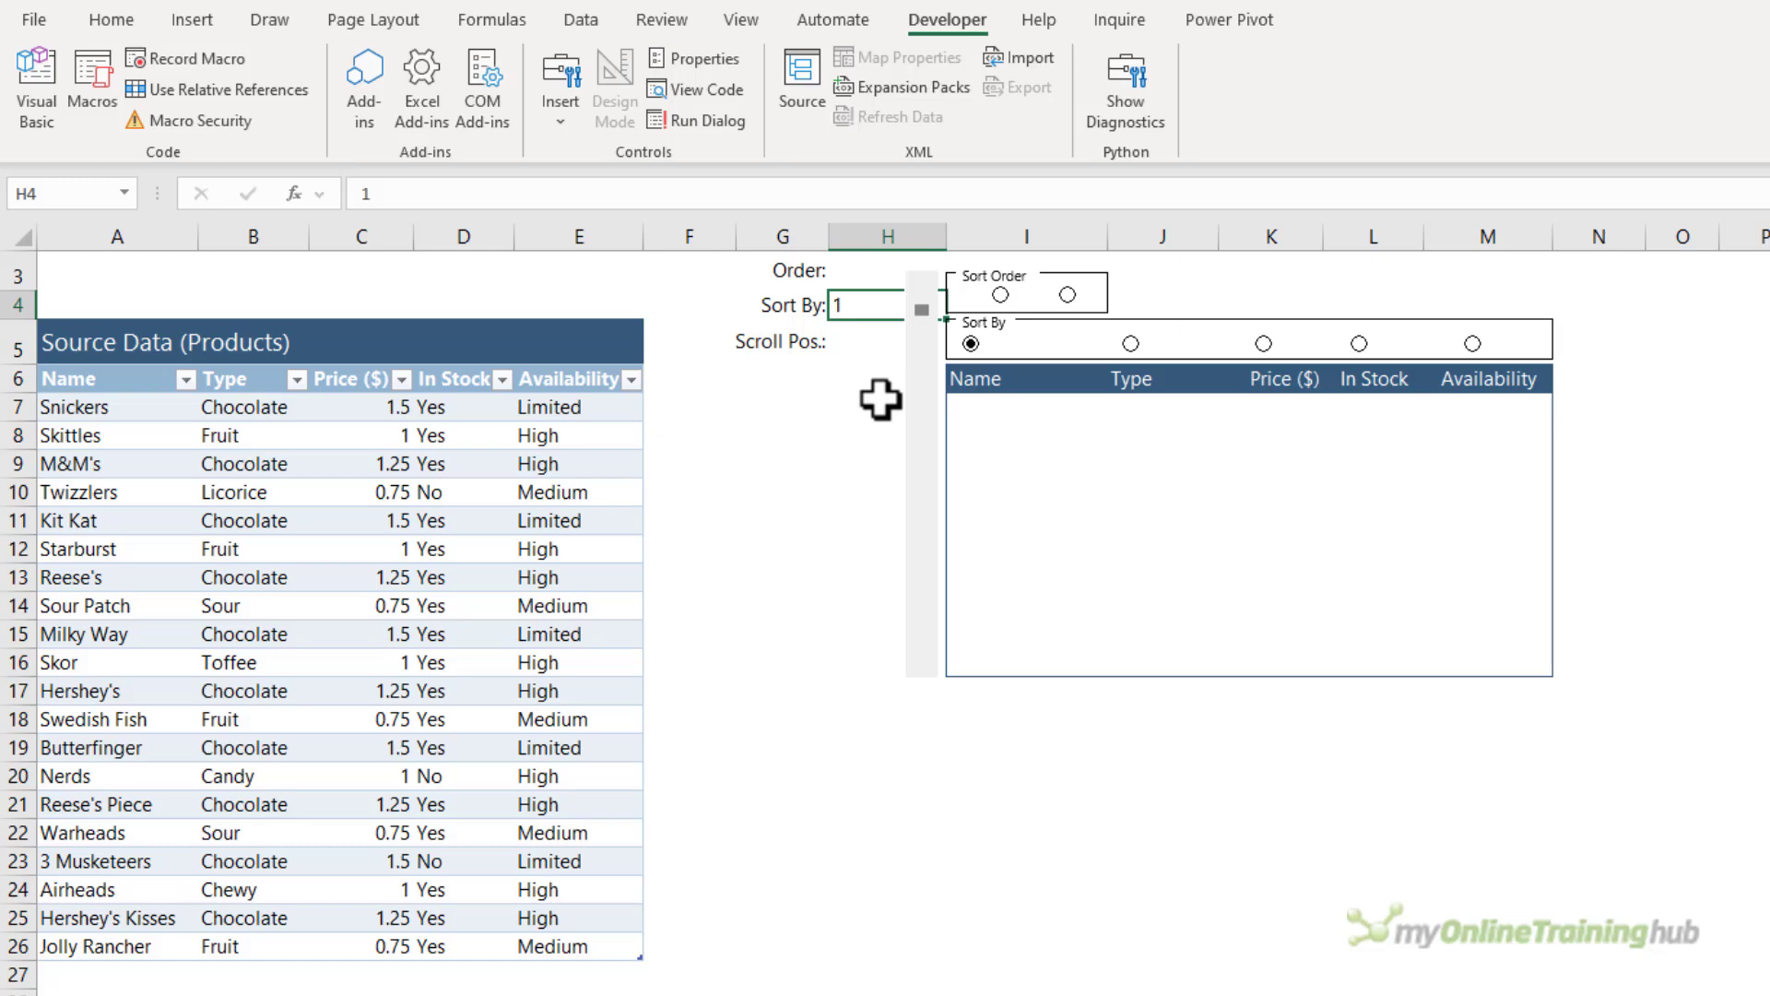
Step: Link the first Sort Order option button to cell H3 and try both buttons, leaving the second one selected
{"action": "right_click", "coordinate": [1003, 301]}
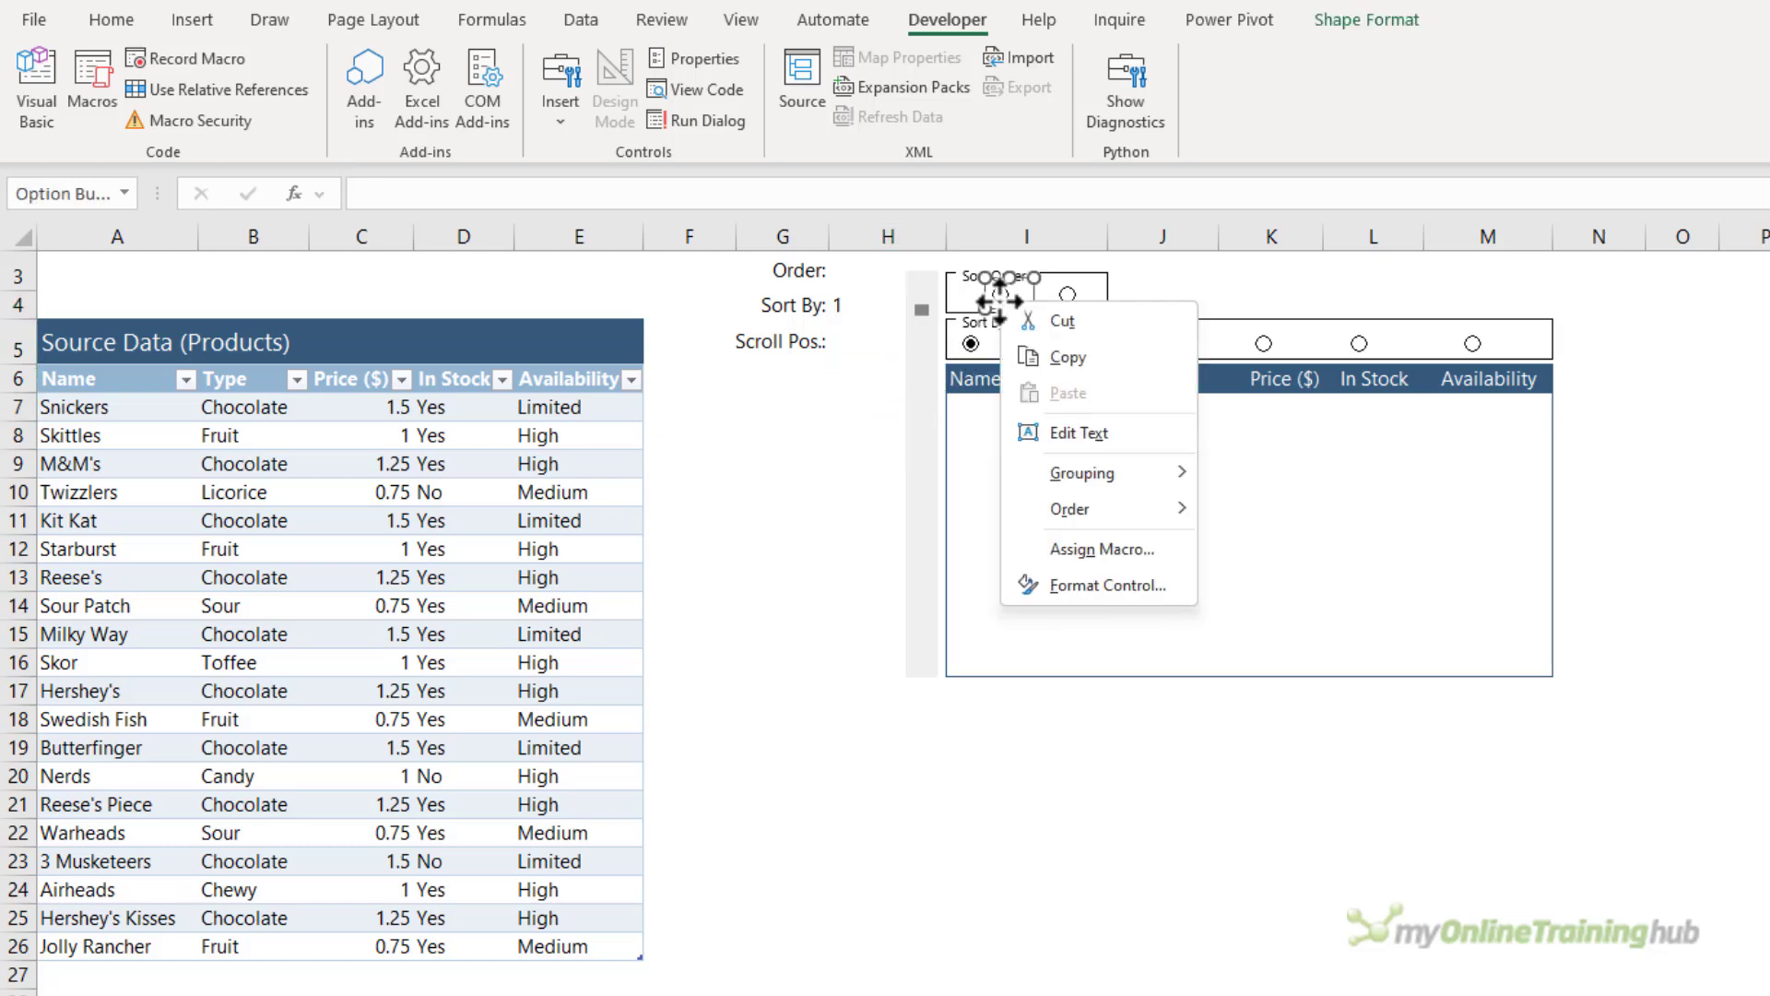
{"action": "left_click", "coordinate": [1088, 583]}
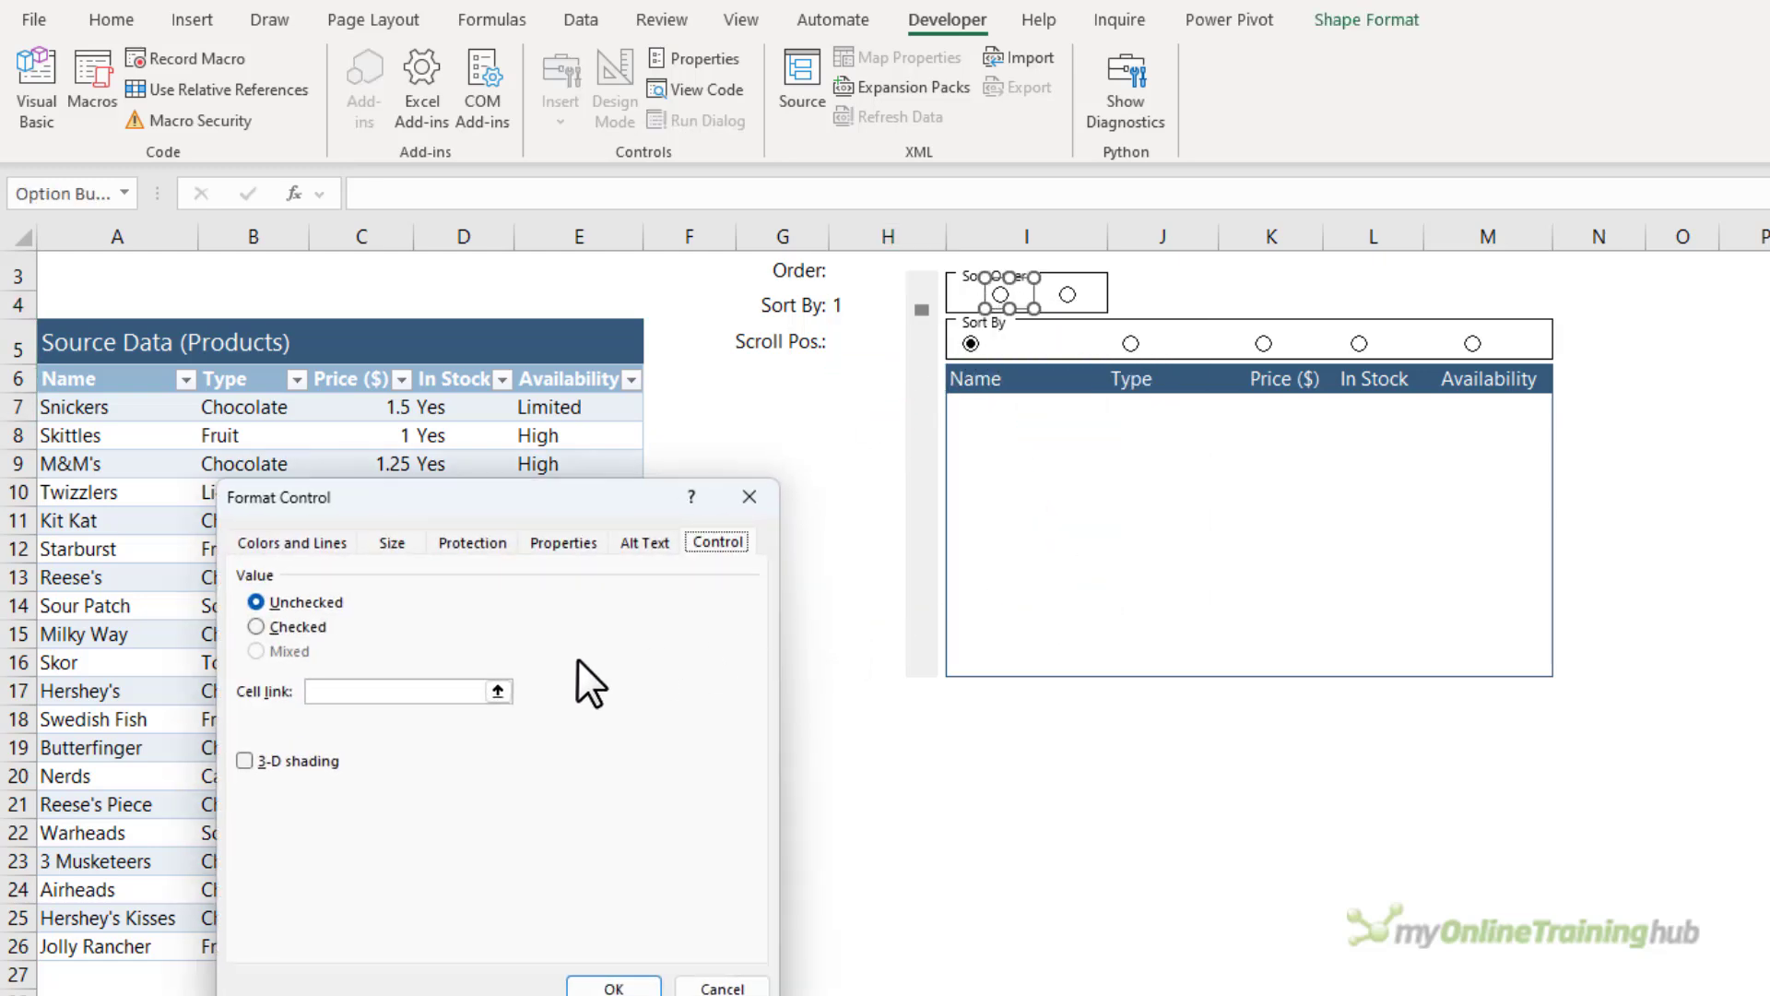
{"action": "left_click", "coordinate": [448, 691]}
{"action": "left_click", "coordinate": [849, 270]}
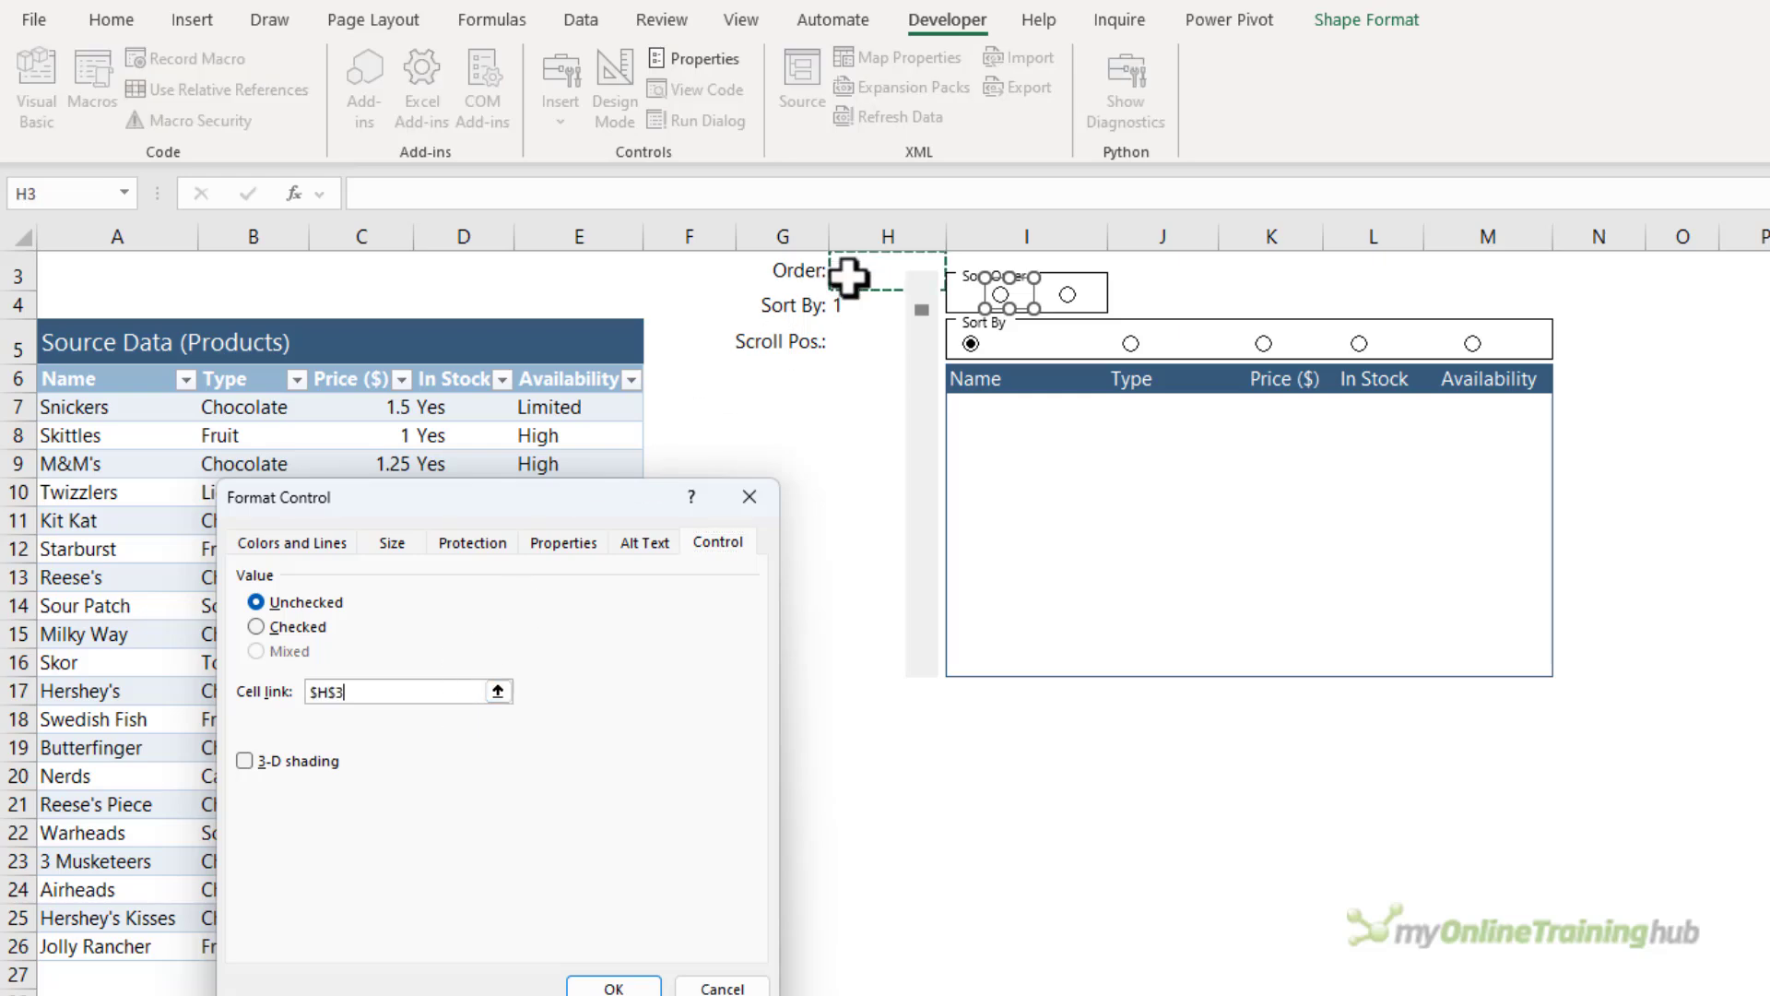
{"action": "left_click", "coordinate": [613, 987]}
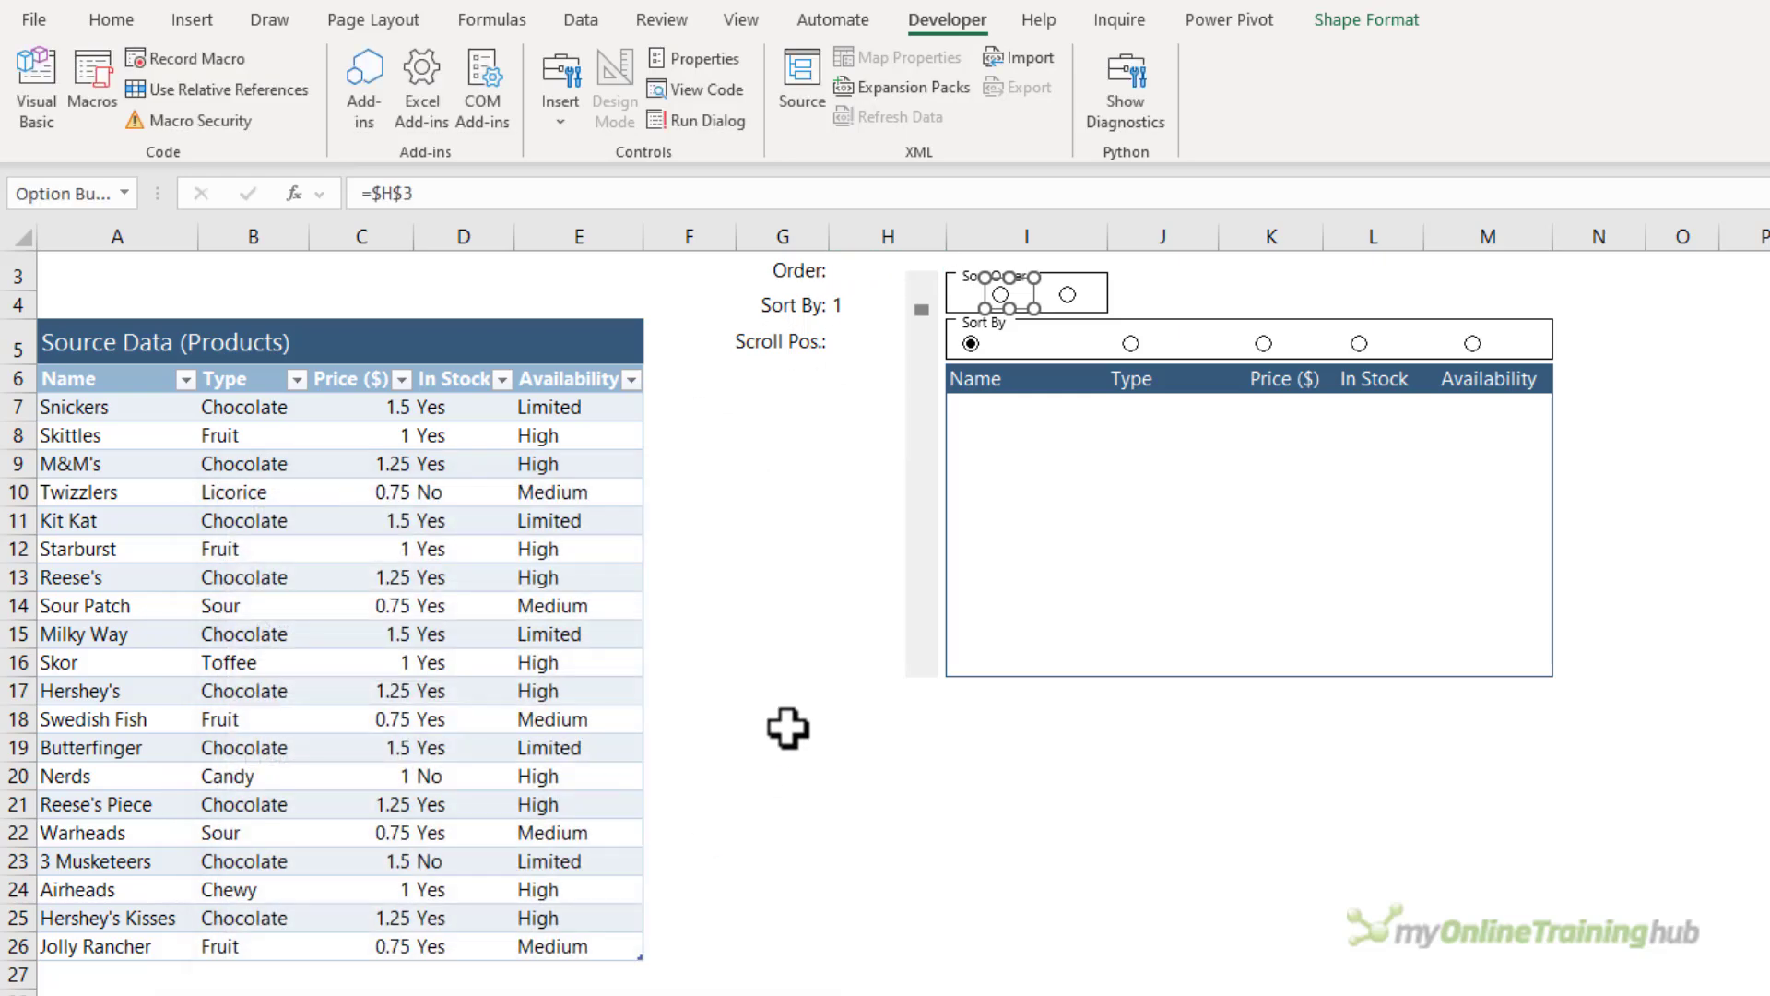
{"action": "left_click", "coordinate": [784, 721]}
{"action": "left_click", "coordinate": [1000, 294]}
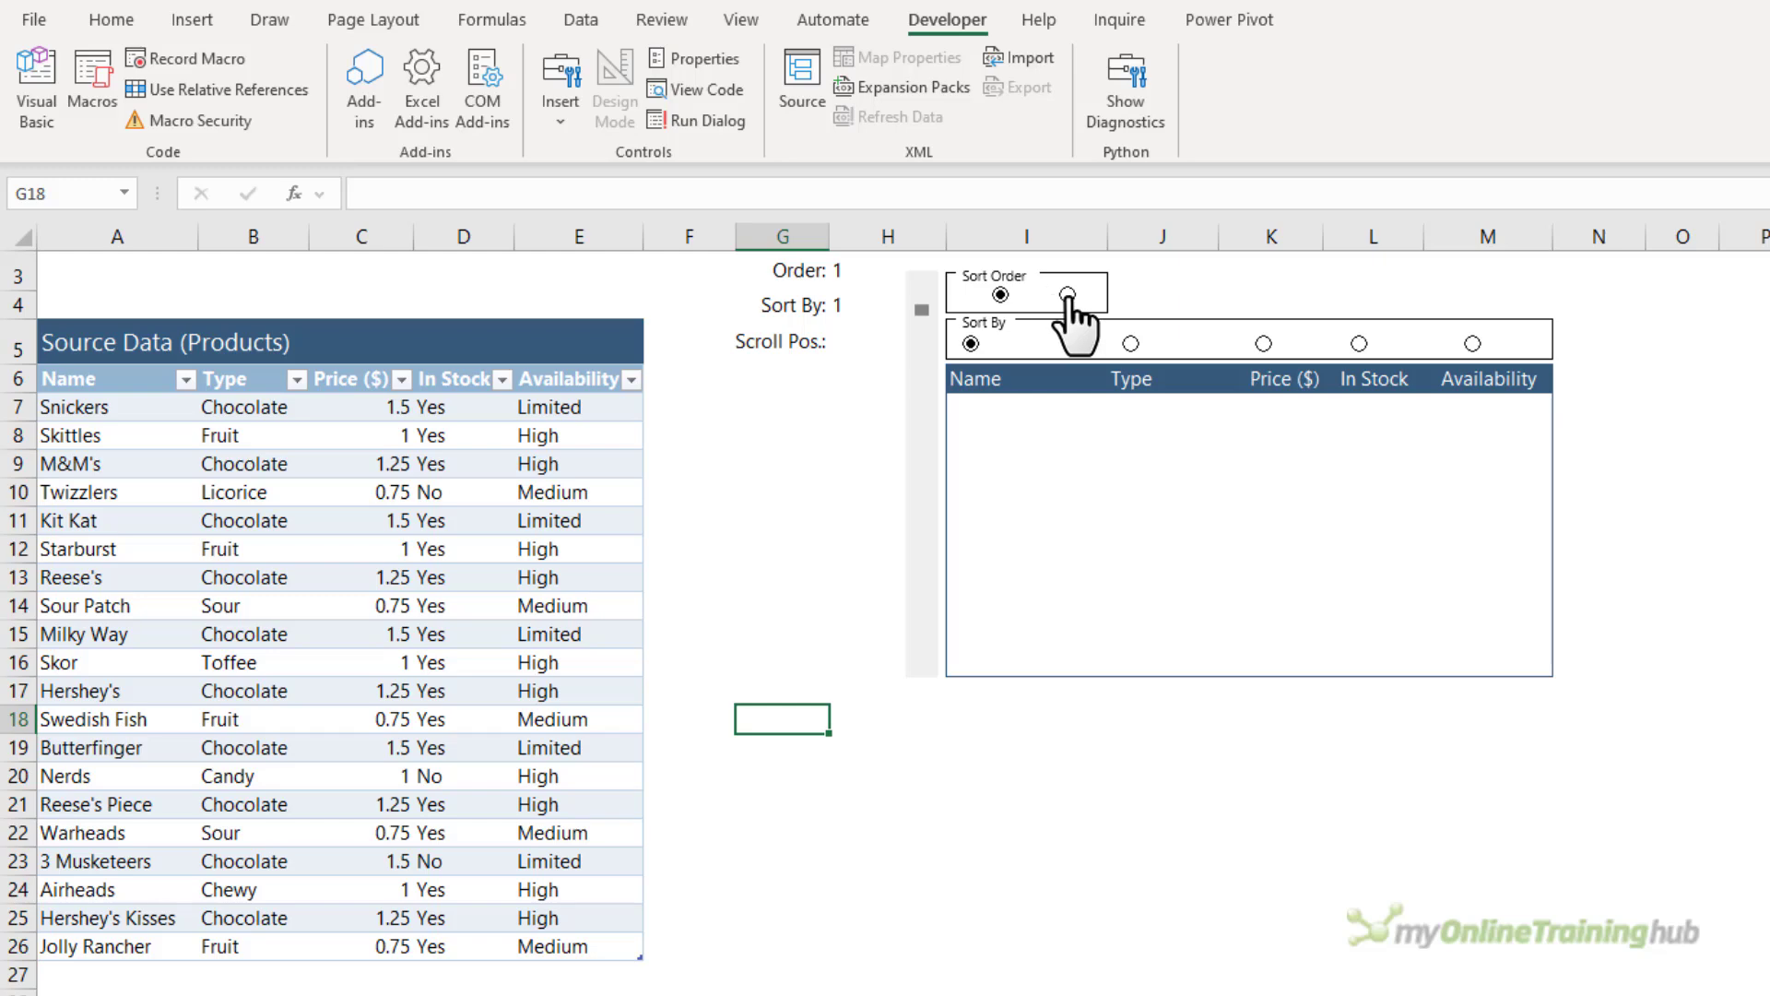
{"action": "left_click", "coordinate": [1068, 295]}
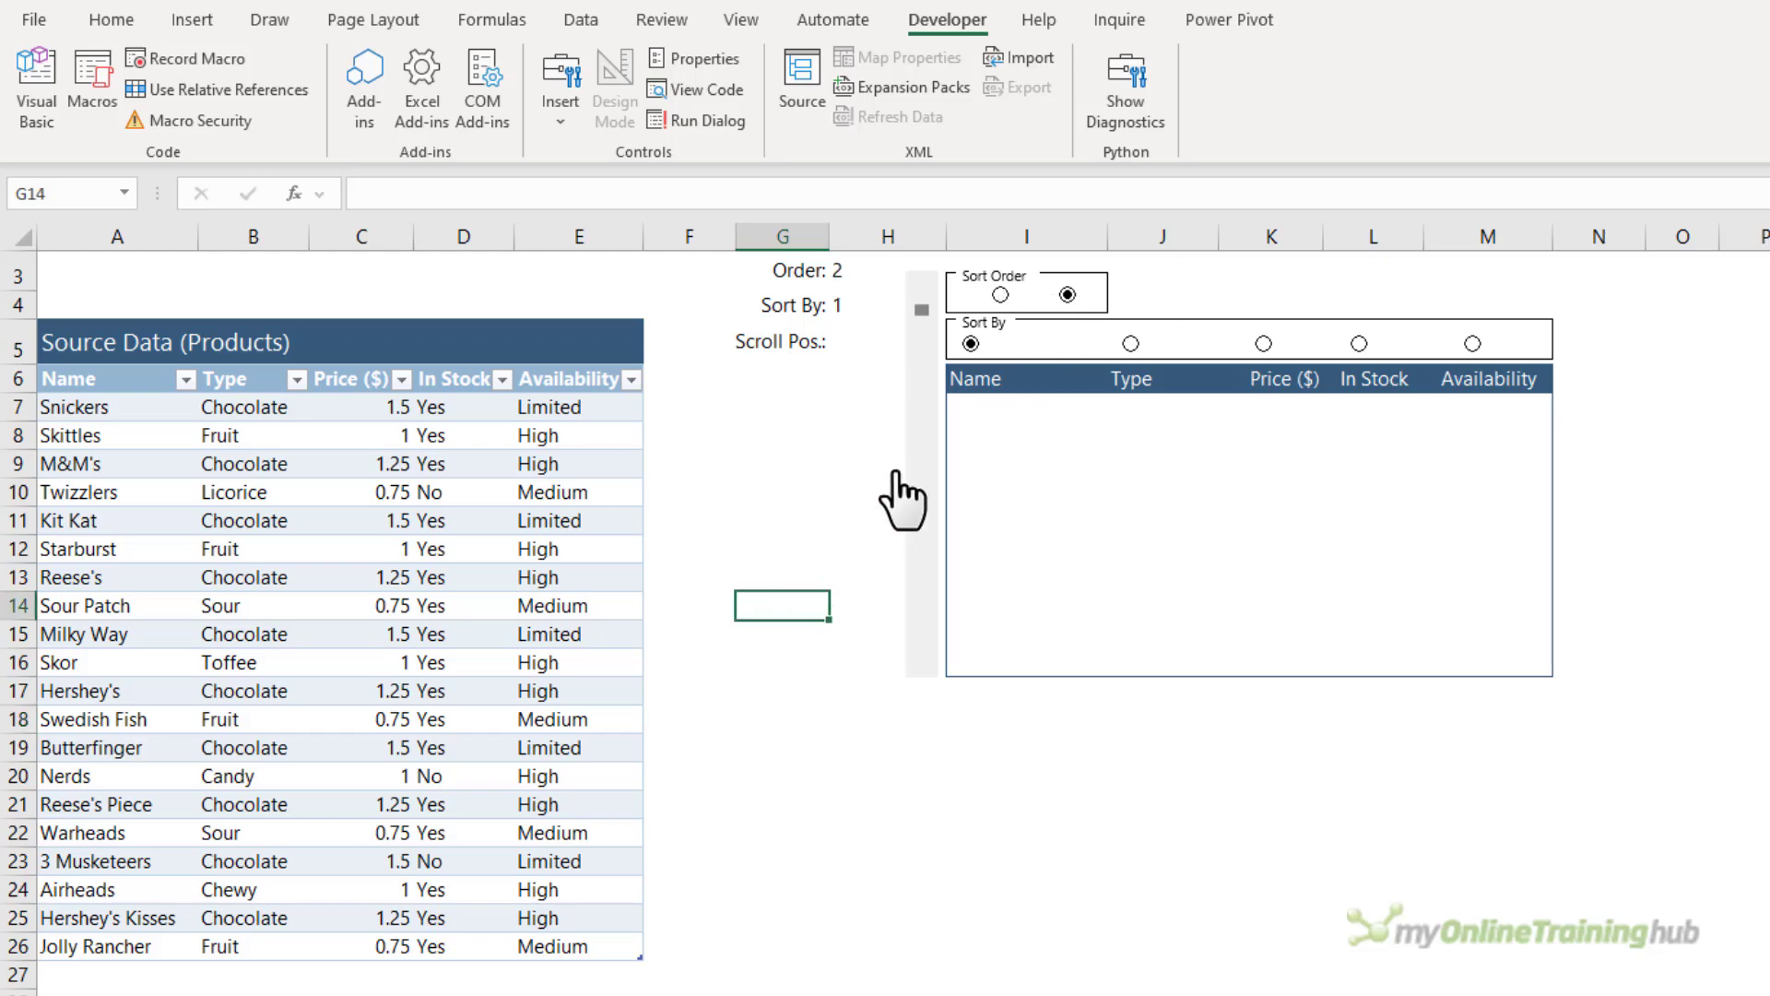
Step: Select all five Sort By option buttons together and nudge them slightly upward within their group box
{"action": "left_click", "coordinate": [987, 347], "text": "ctrl"}
{"action": "left_click", "coordinate": [1128, 352], "text": "ctrl"}
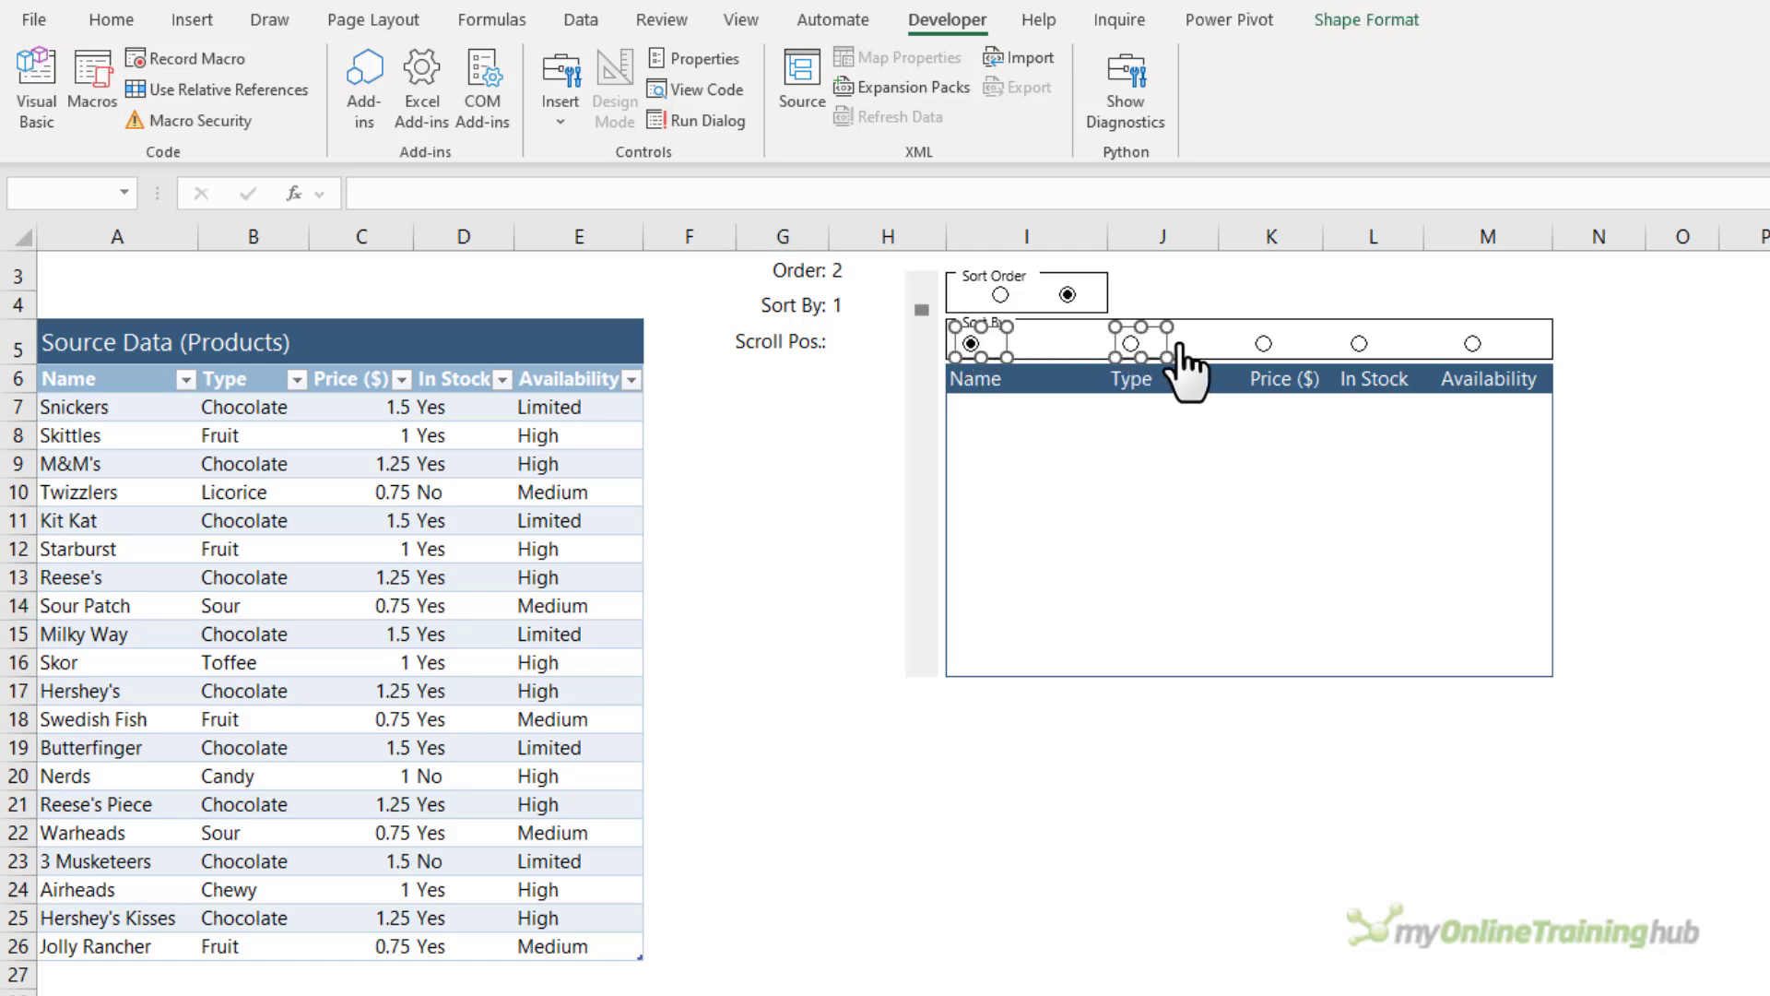
{"action": "left_click", "coordinate": [1263, 349], "text": "ctrl"}
{"action": "left_click", "coordinate": [1362, 345], "text": "ctrl"}
{"action": "left_click", "coordinate": [1477, 347], "text": "ctrl"}
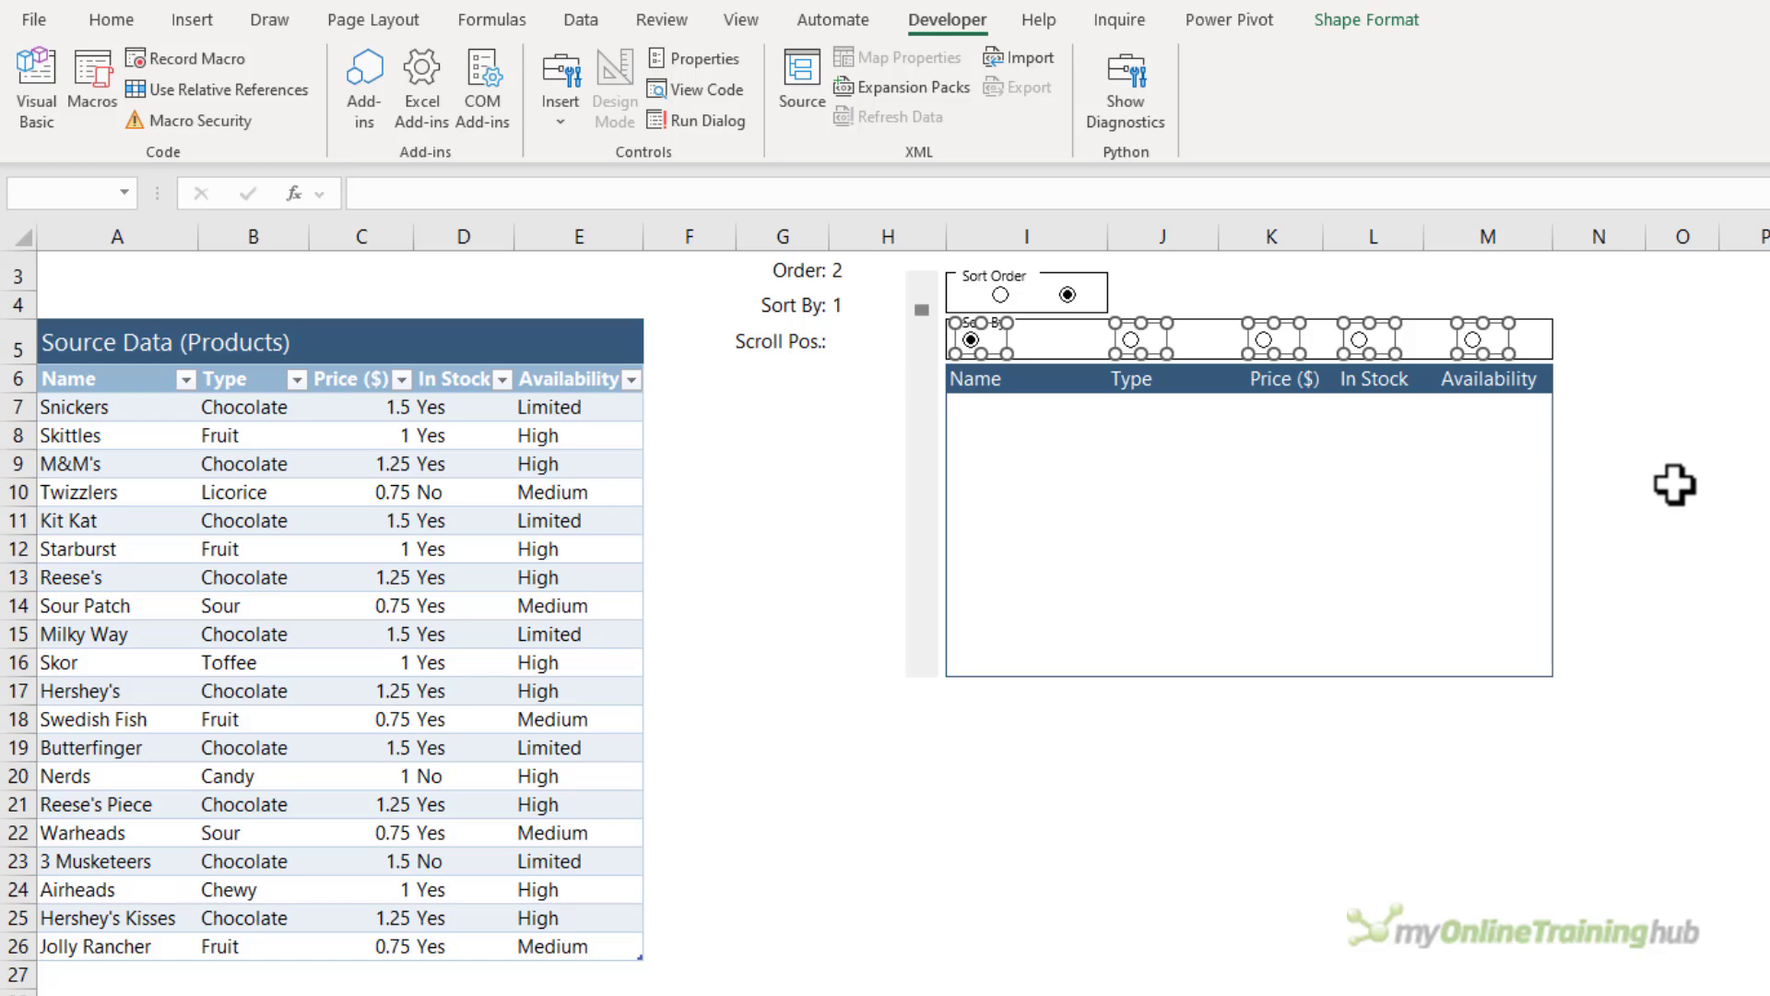
{"action": "left_click", "coordinate": [765, 489]}
Step: Nudge only the Name option button slightly to the right within the Sort By box
{"action": "left_click", "coordinate": [971, 341], "text": "ctrl"}
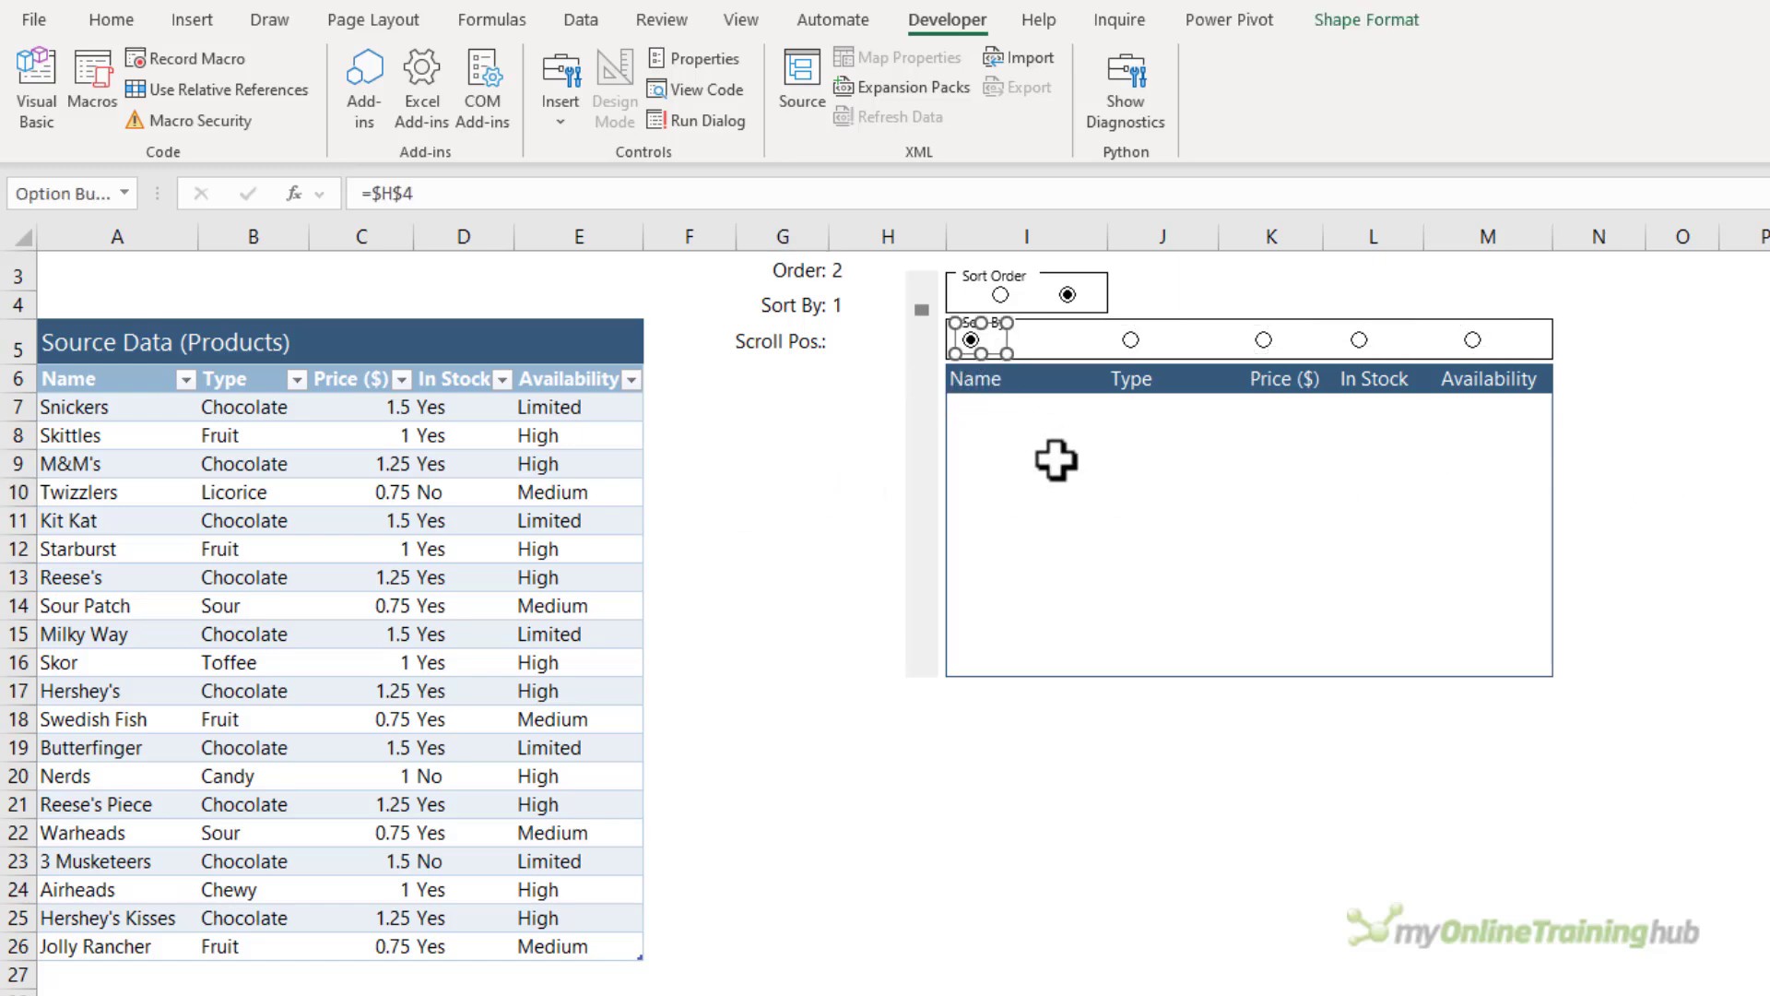
{"action": "key", "text": "Right"}
{"action": "key", "text": "Right"}
{"action": "key", "text": "Right"}
{"action": "key", "text": "Right"}
{"action": "key", "text": "Right"}
{"action": "key", "text": "Right"}
{"action": "left_click", "coordinate": [795, 513]}
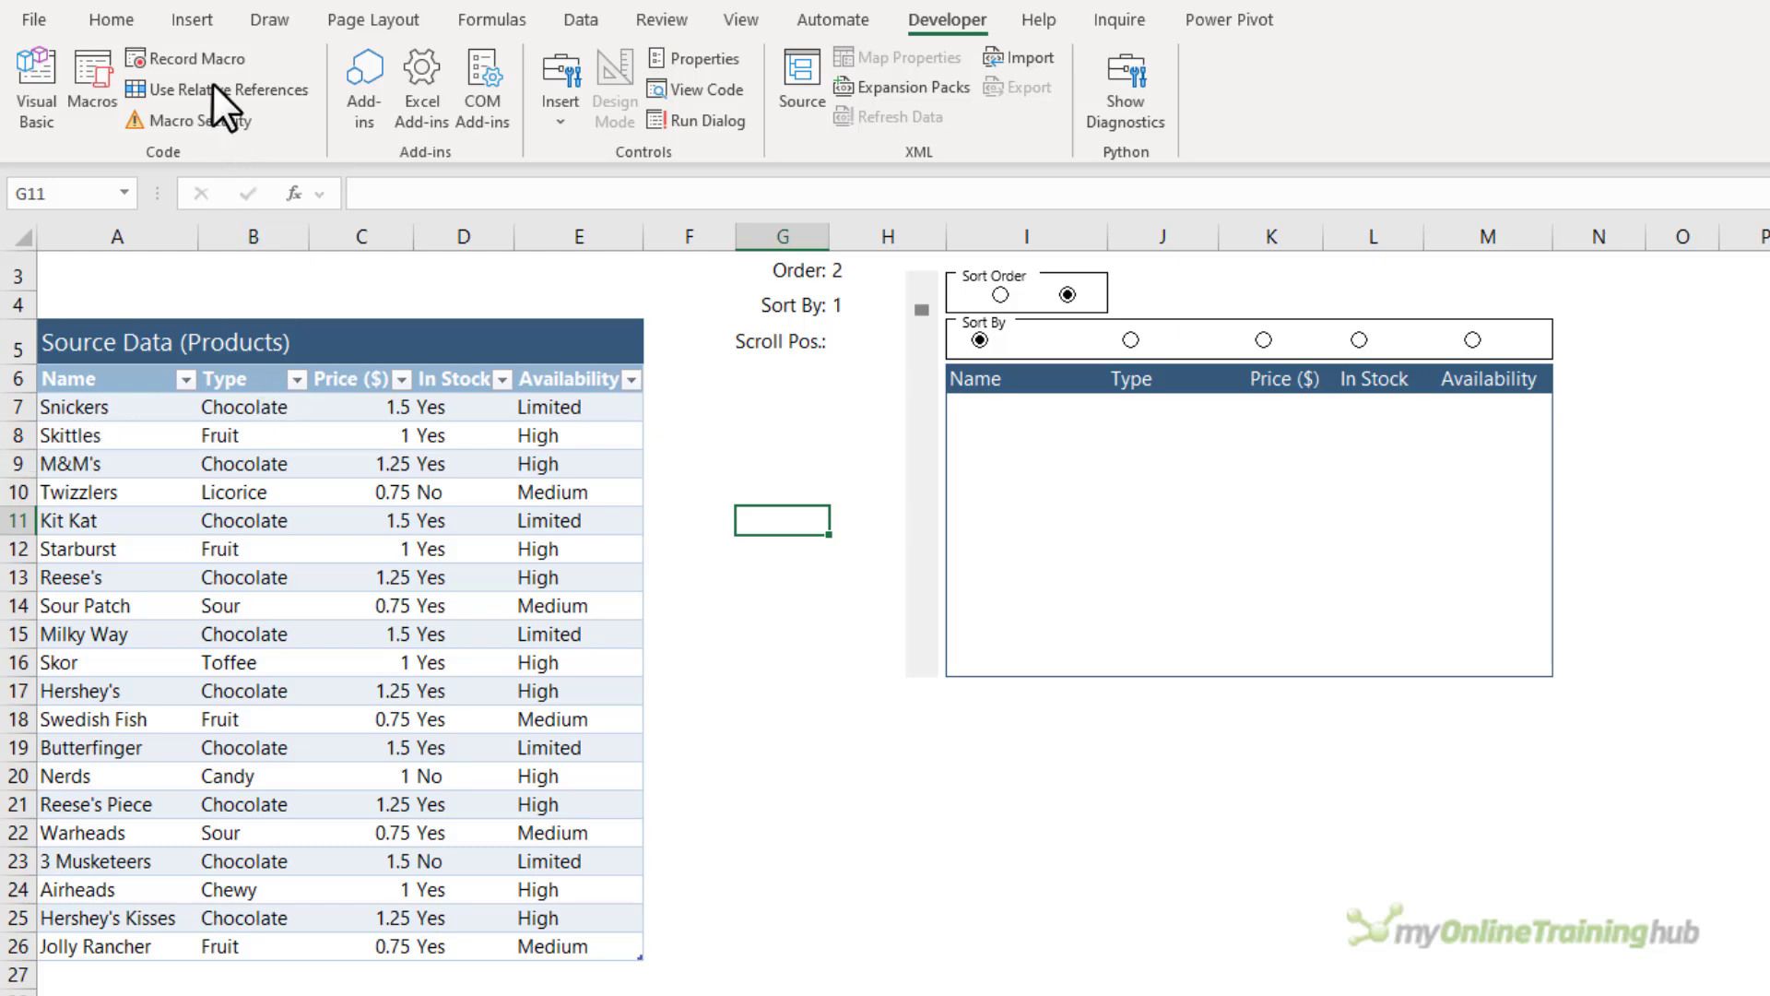
Step: Insert the Arial black up-pointing and down-pointing triangle symbols (▲▼) into cell G11
{"action": "left_click", "coordinate": [203, 19]}
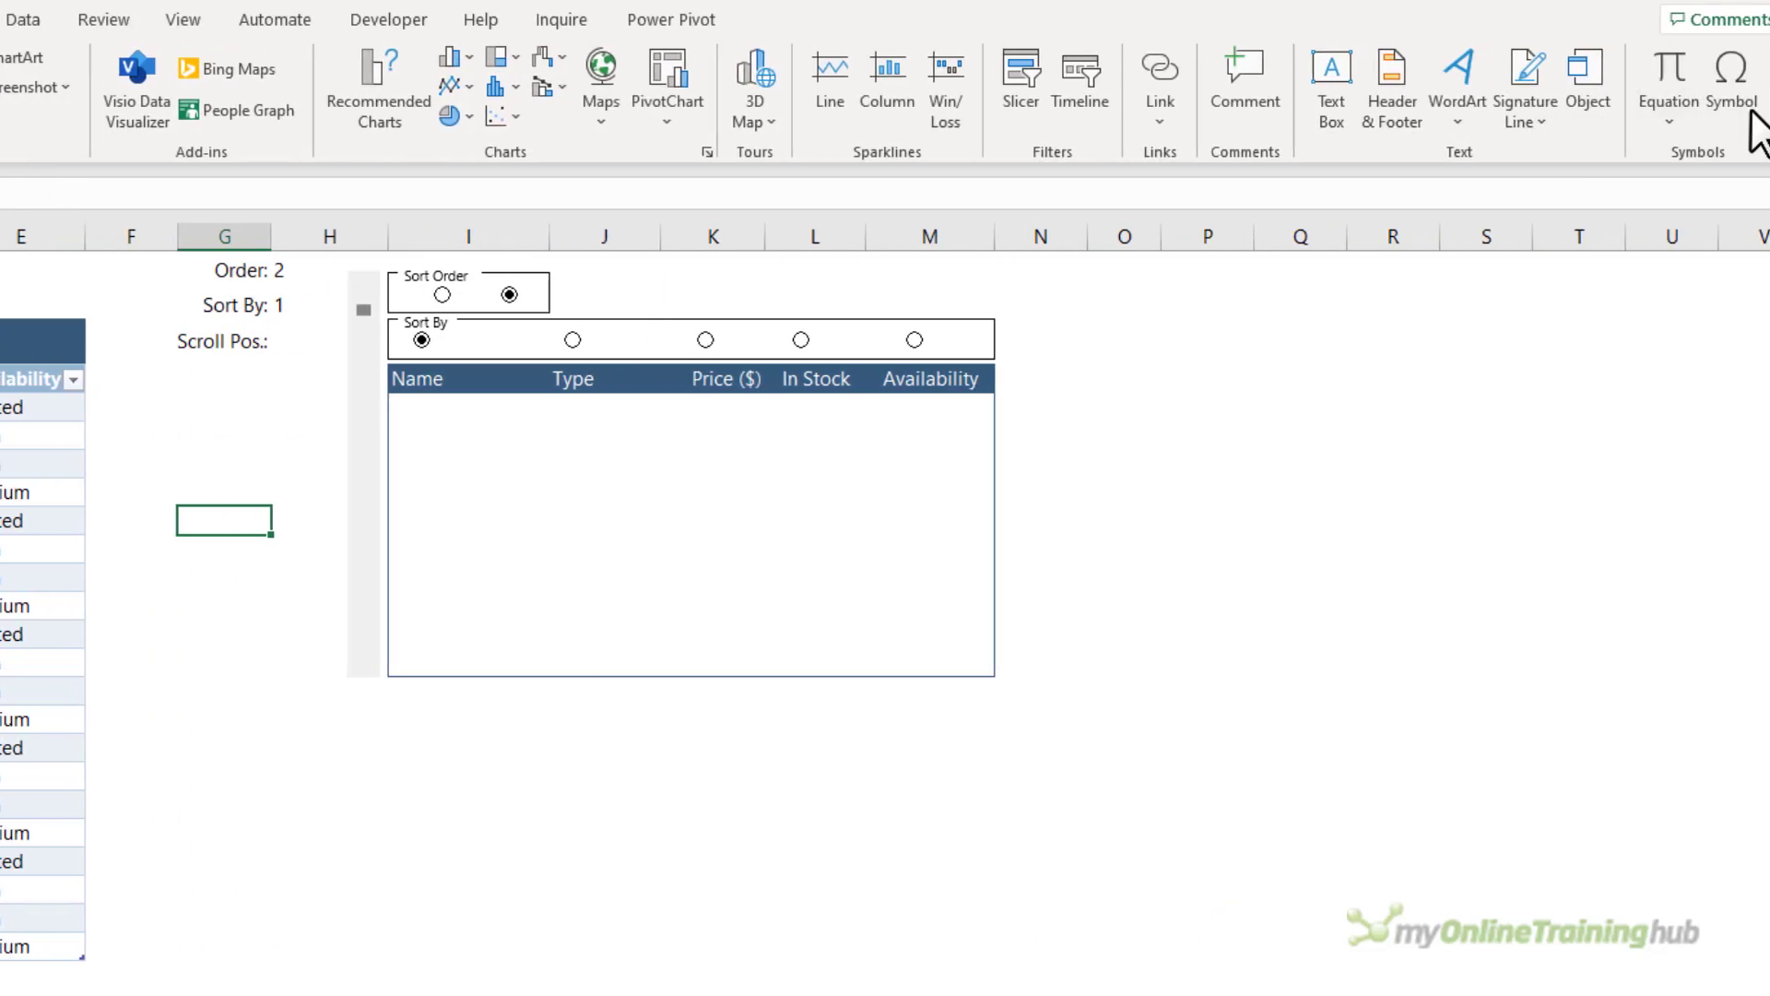
{"action": "left_click", "coordinate": [1743, 115]}
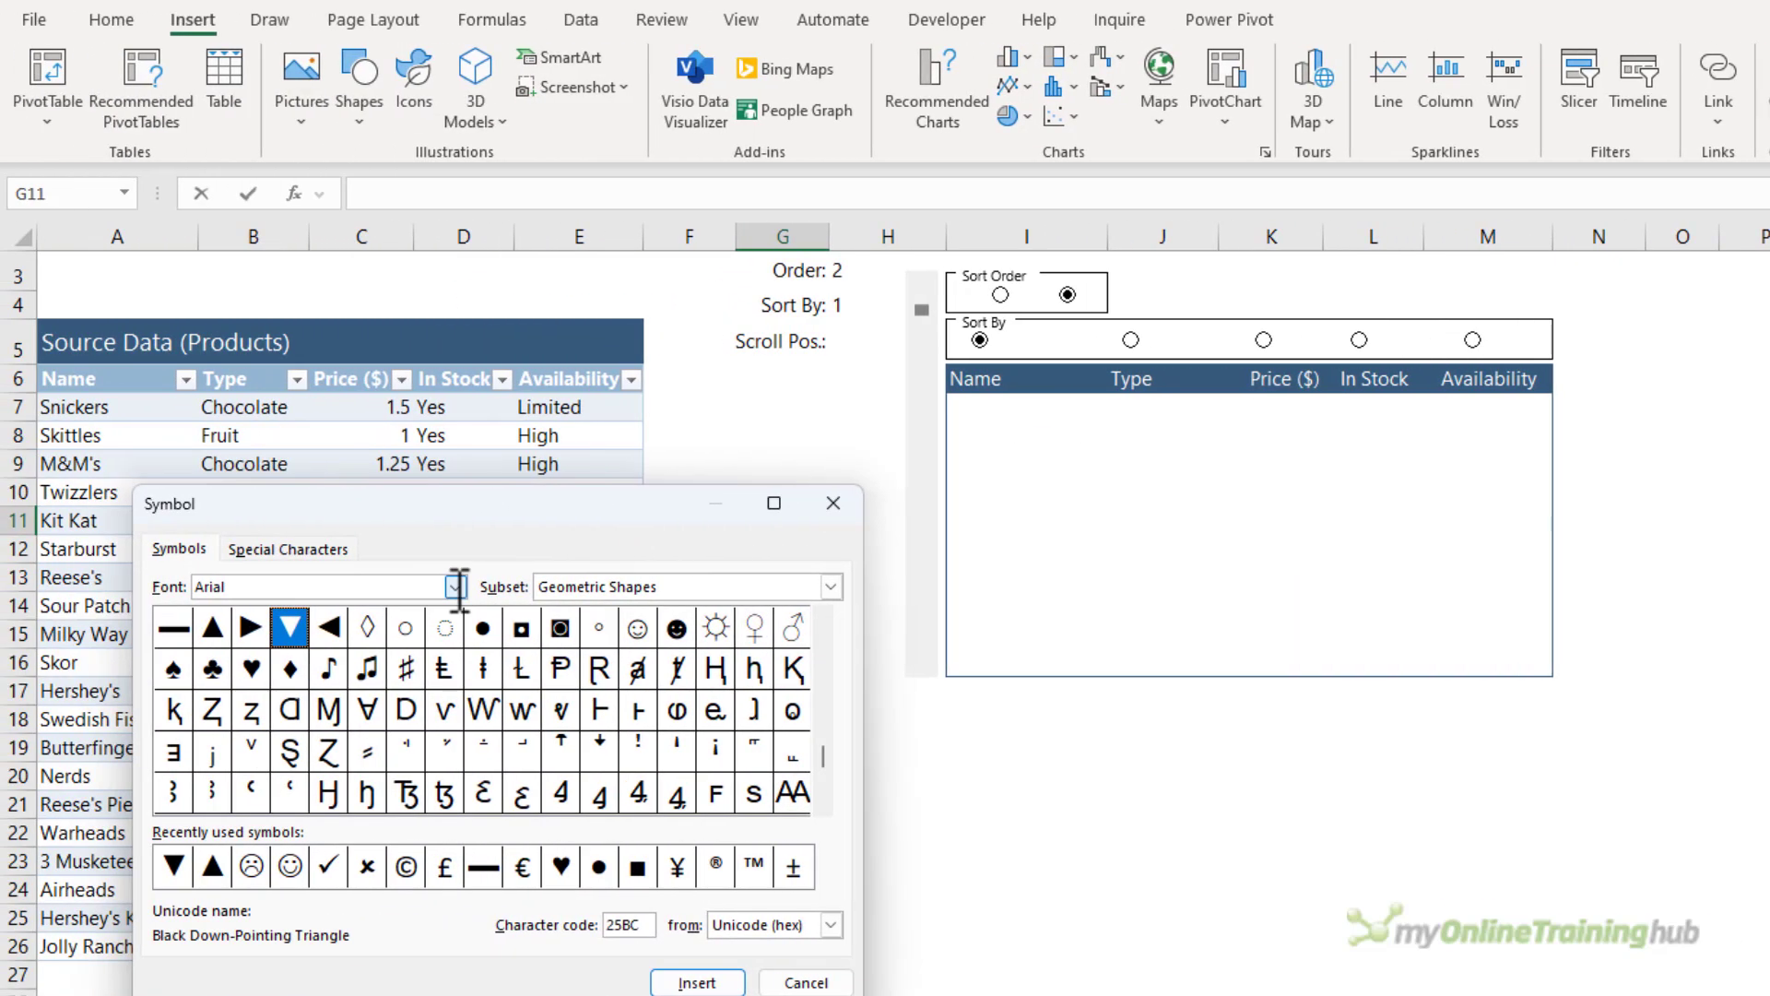
{"action": "left_click", "coordinate": [455, 586]}
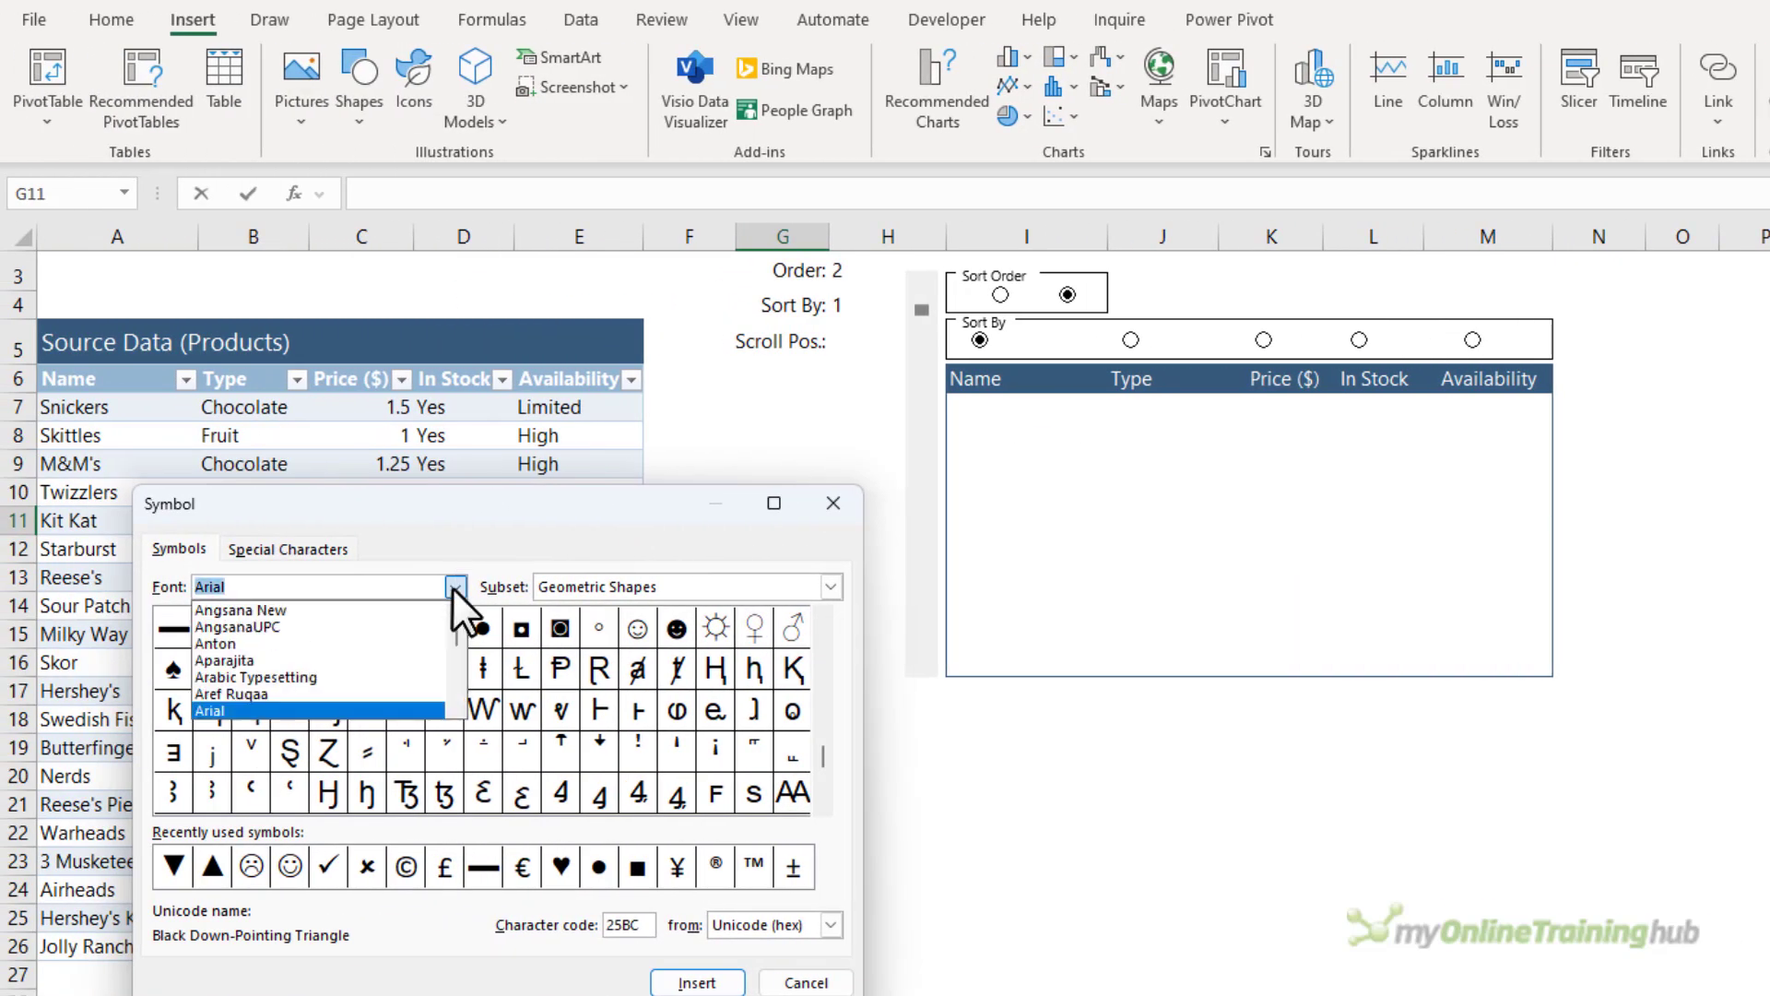
{"action": "left_click", "coordinate": [455, 587]}
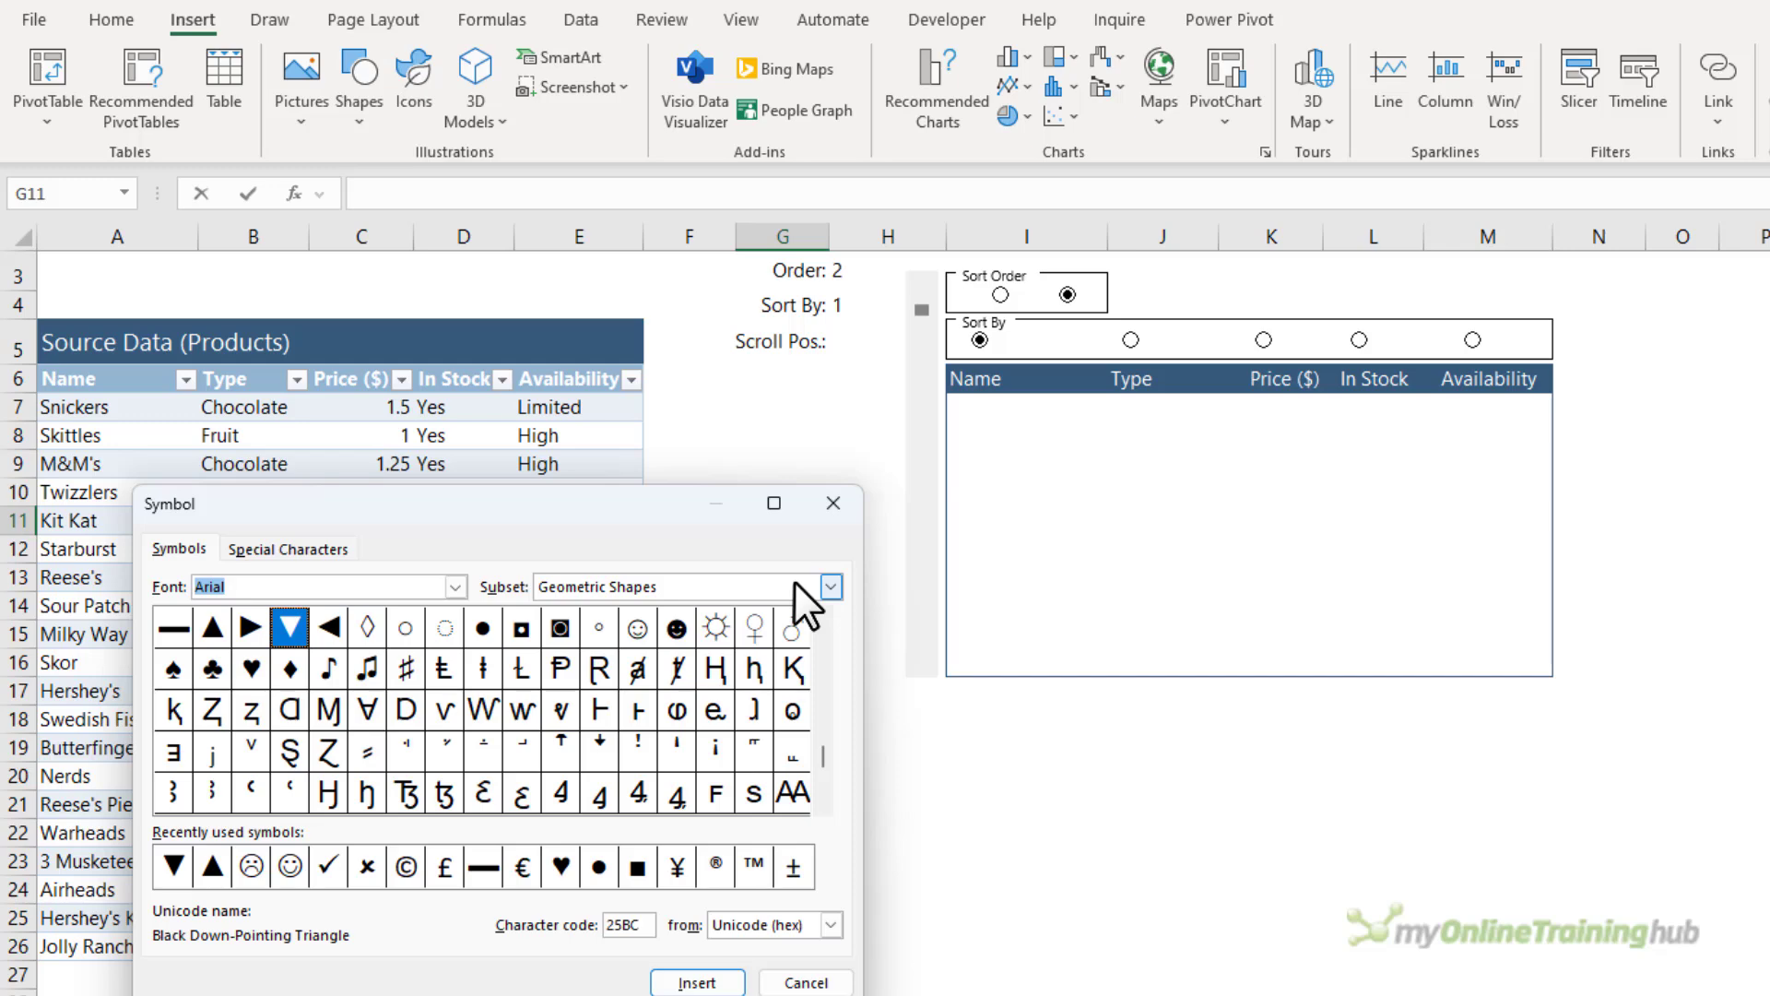
{"action": "double_click", "coordinate": [208, 630]}
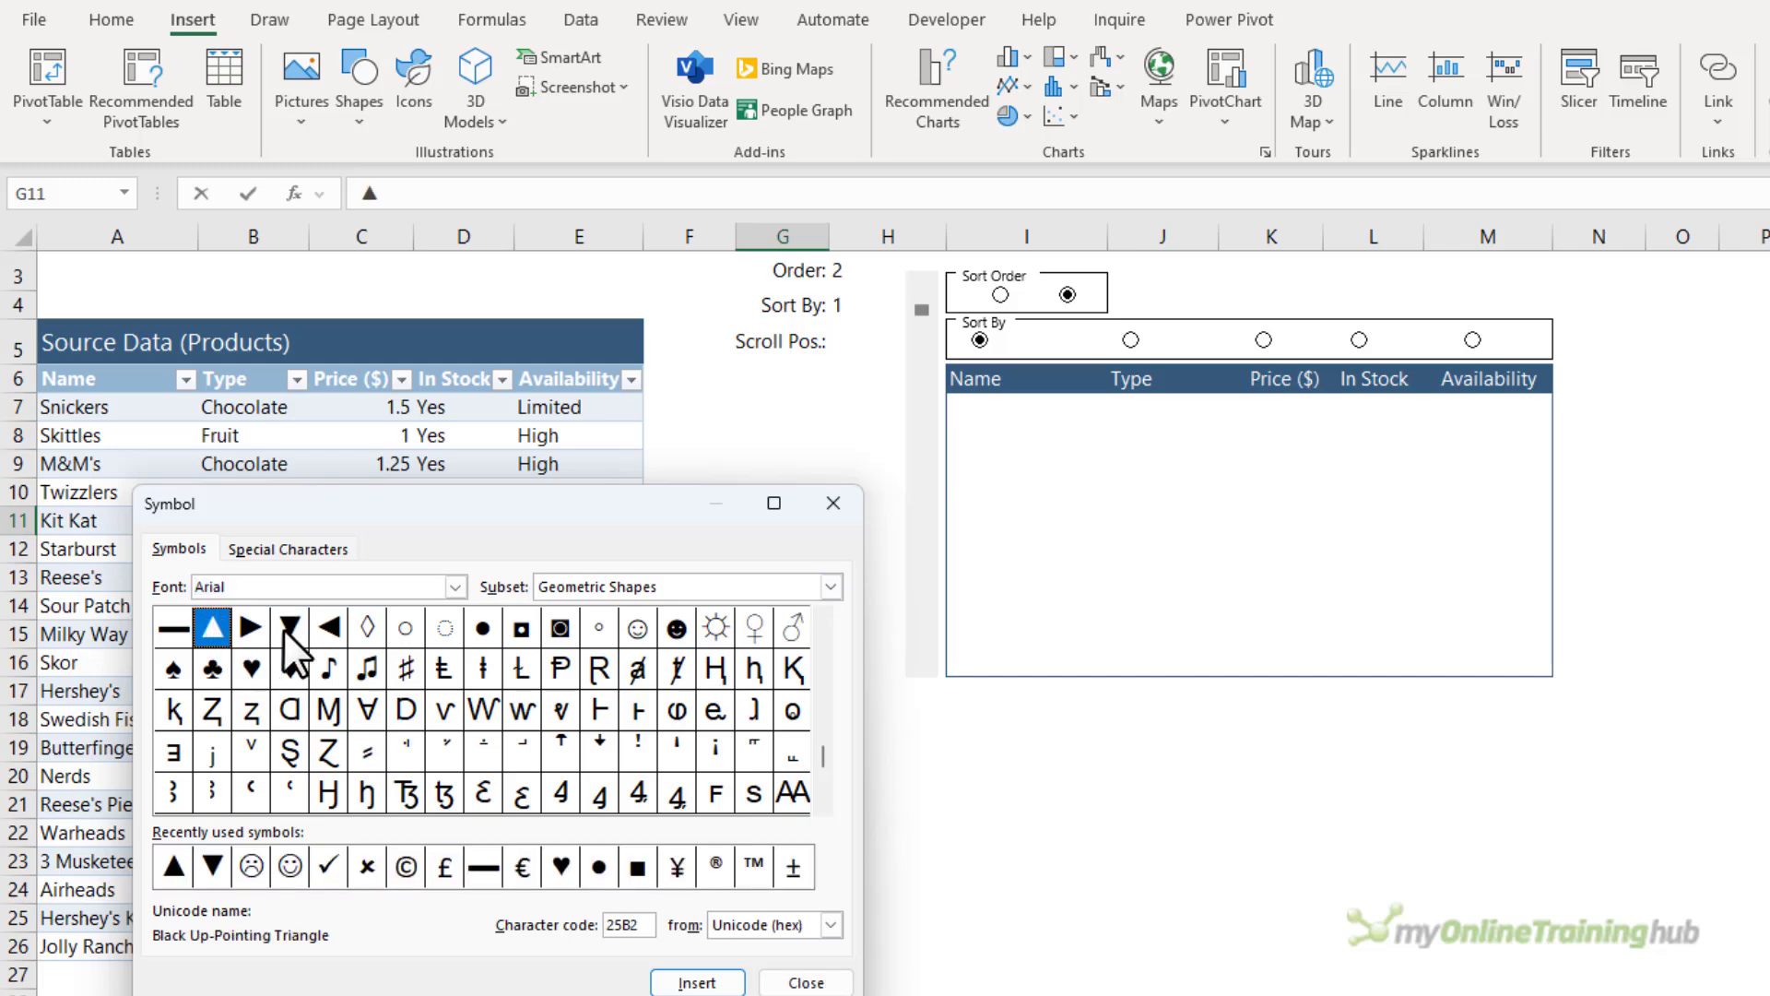
{"action": "double_click", "coordinate": [284, 628]}
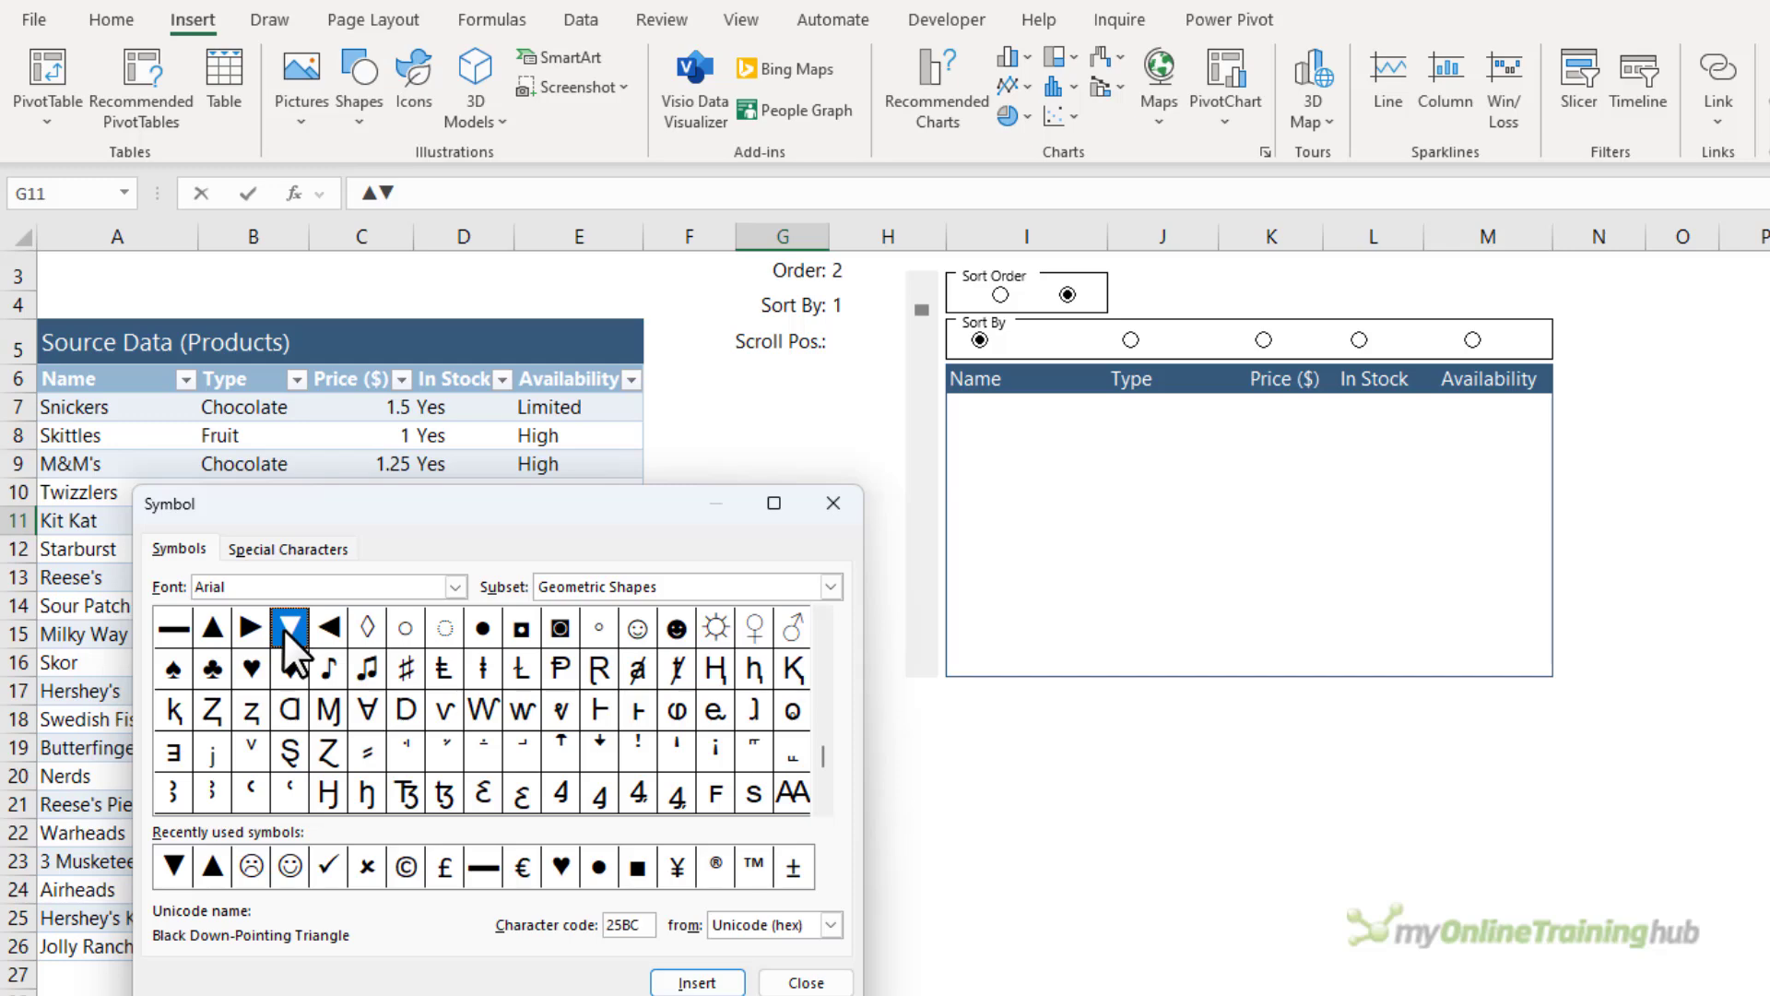
{"action": "left_click", "coordinate": [789, 985]}
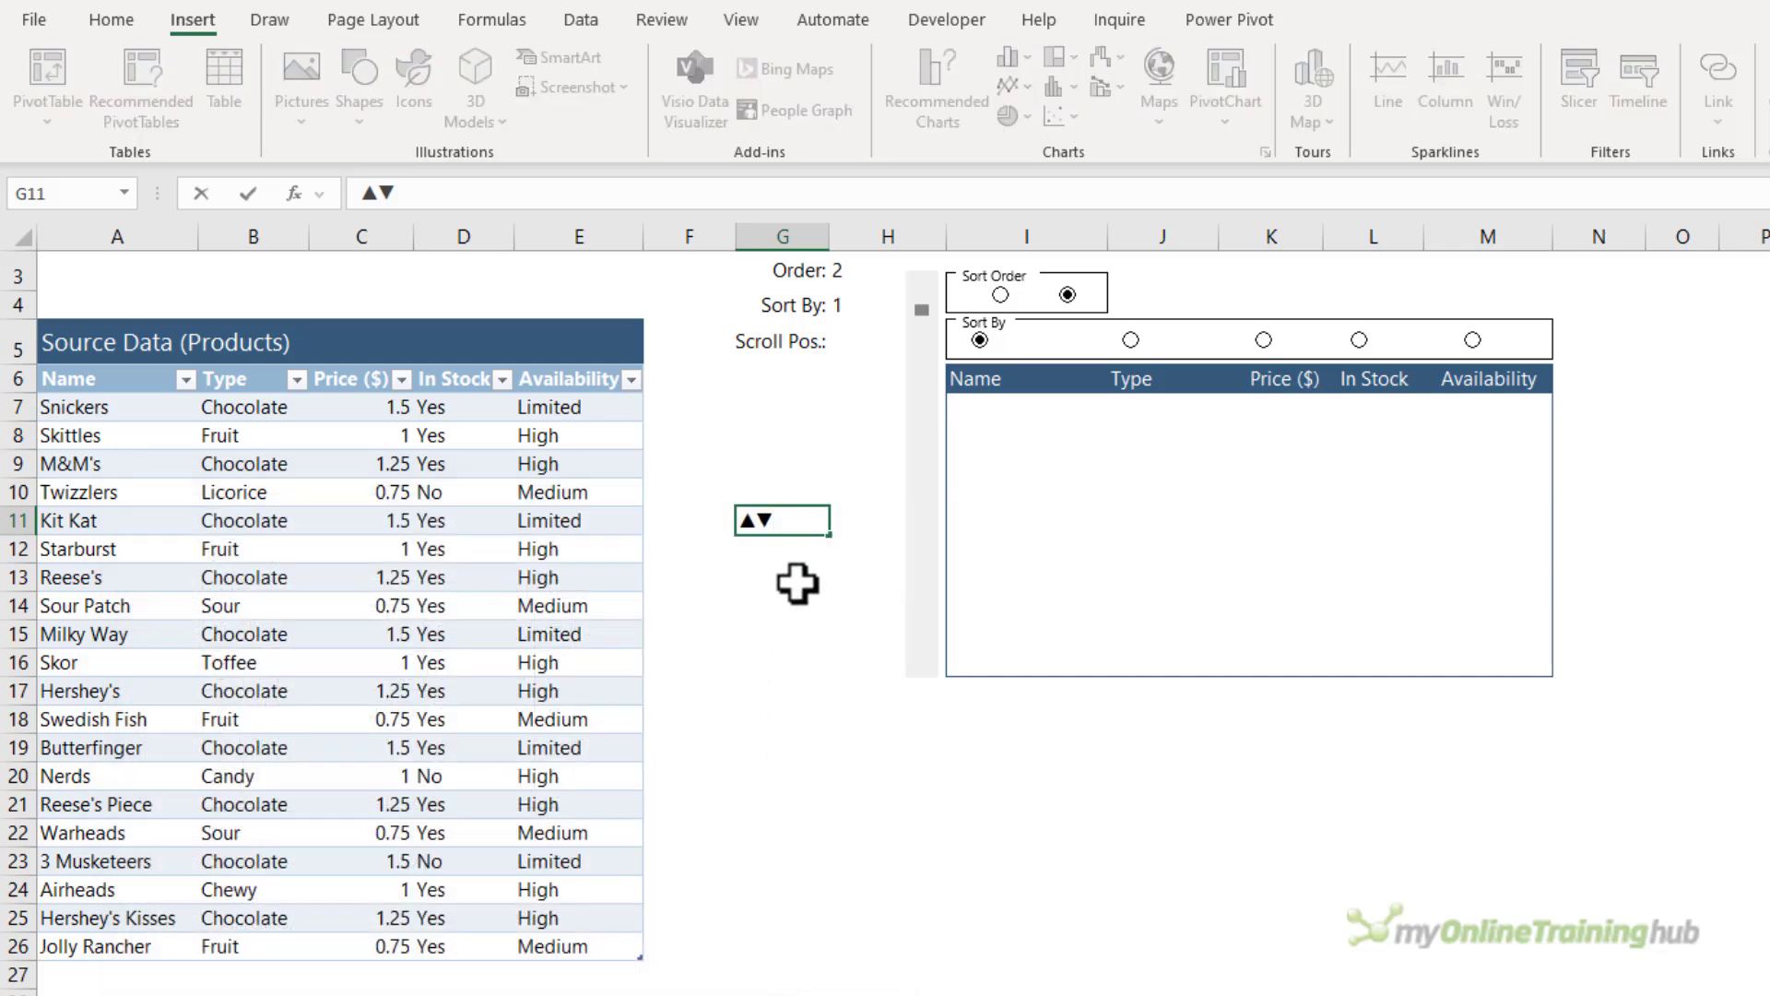
Step: Copy the two triangle symbols from cell G11 and discard the cell entry
{"action": "double_click", "coordinate": [742, 521]}
{"action": "key", "text": "ctrl+c"}
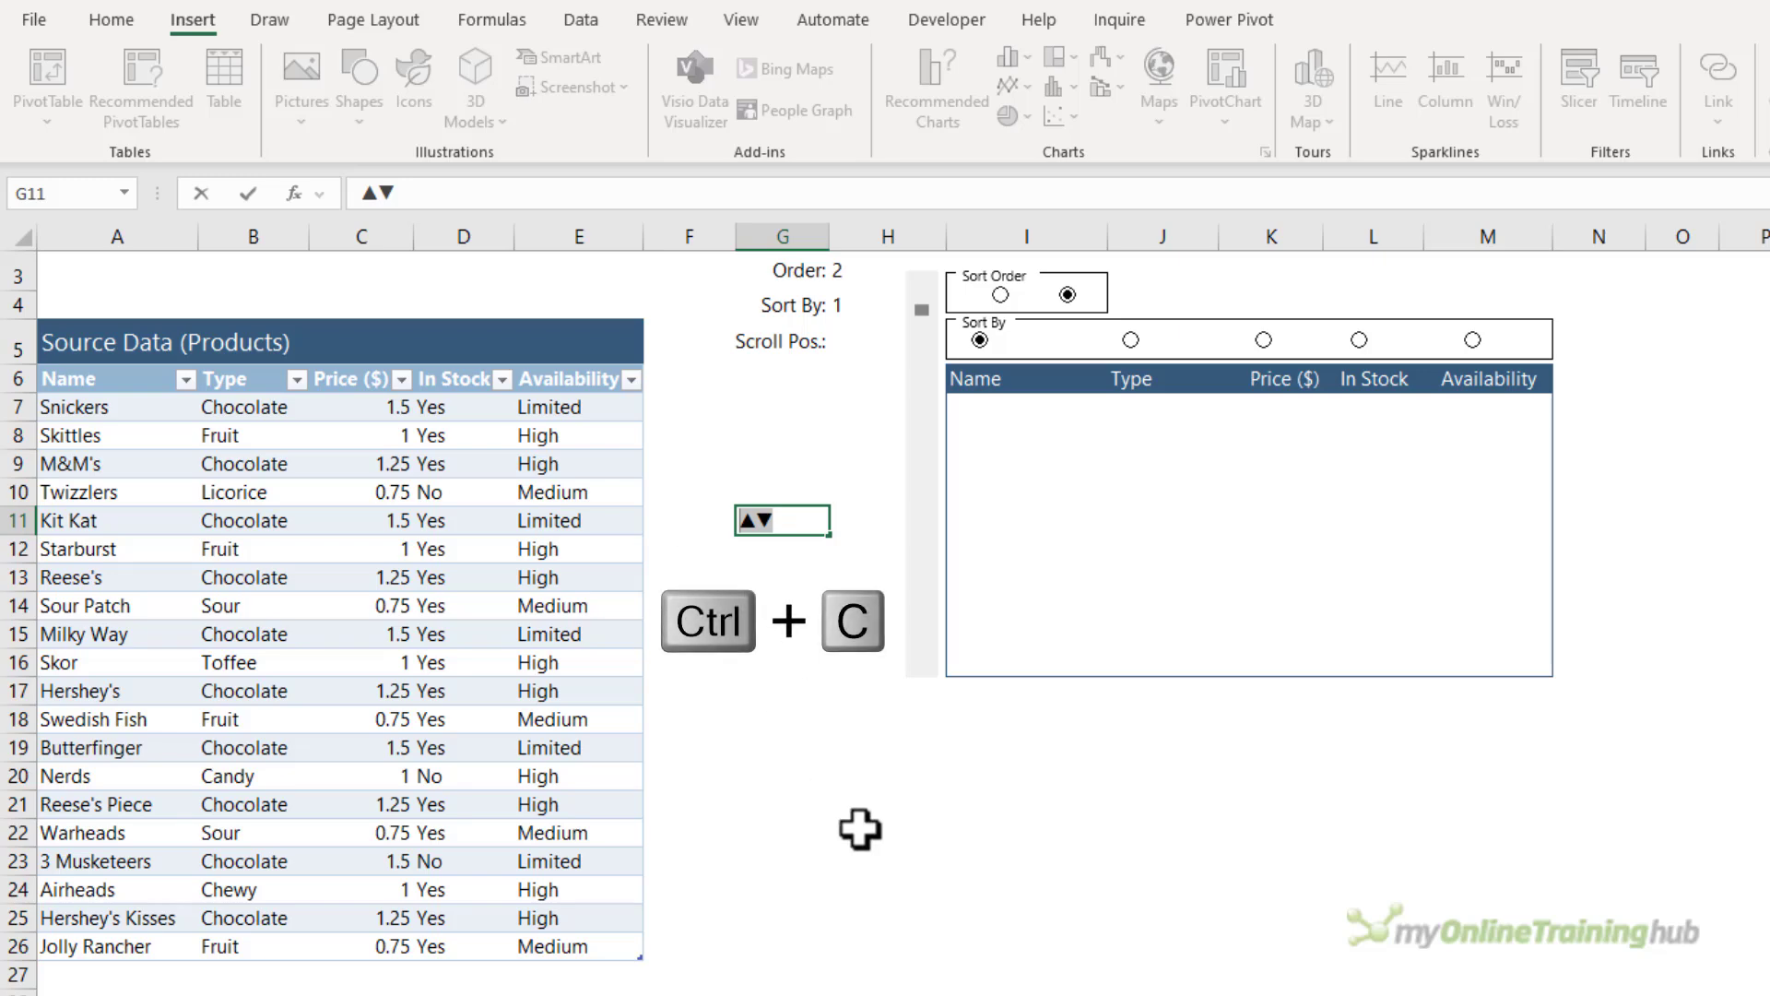
{"action": "key", "text": "Escape"}
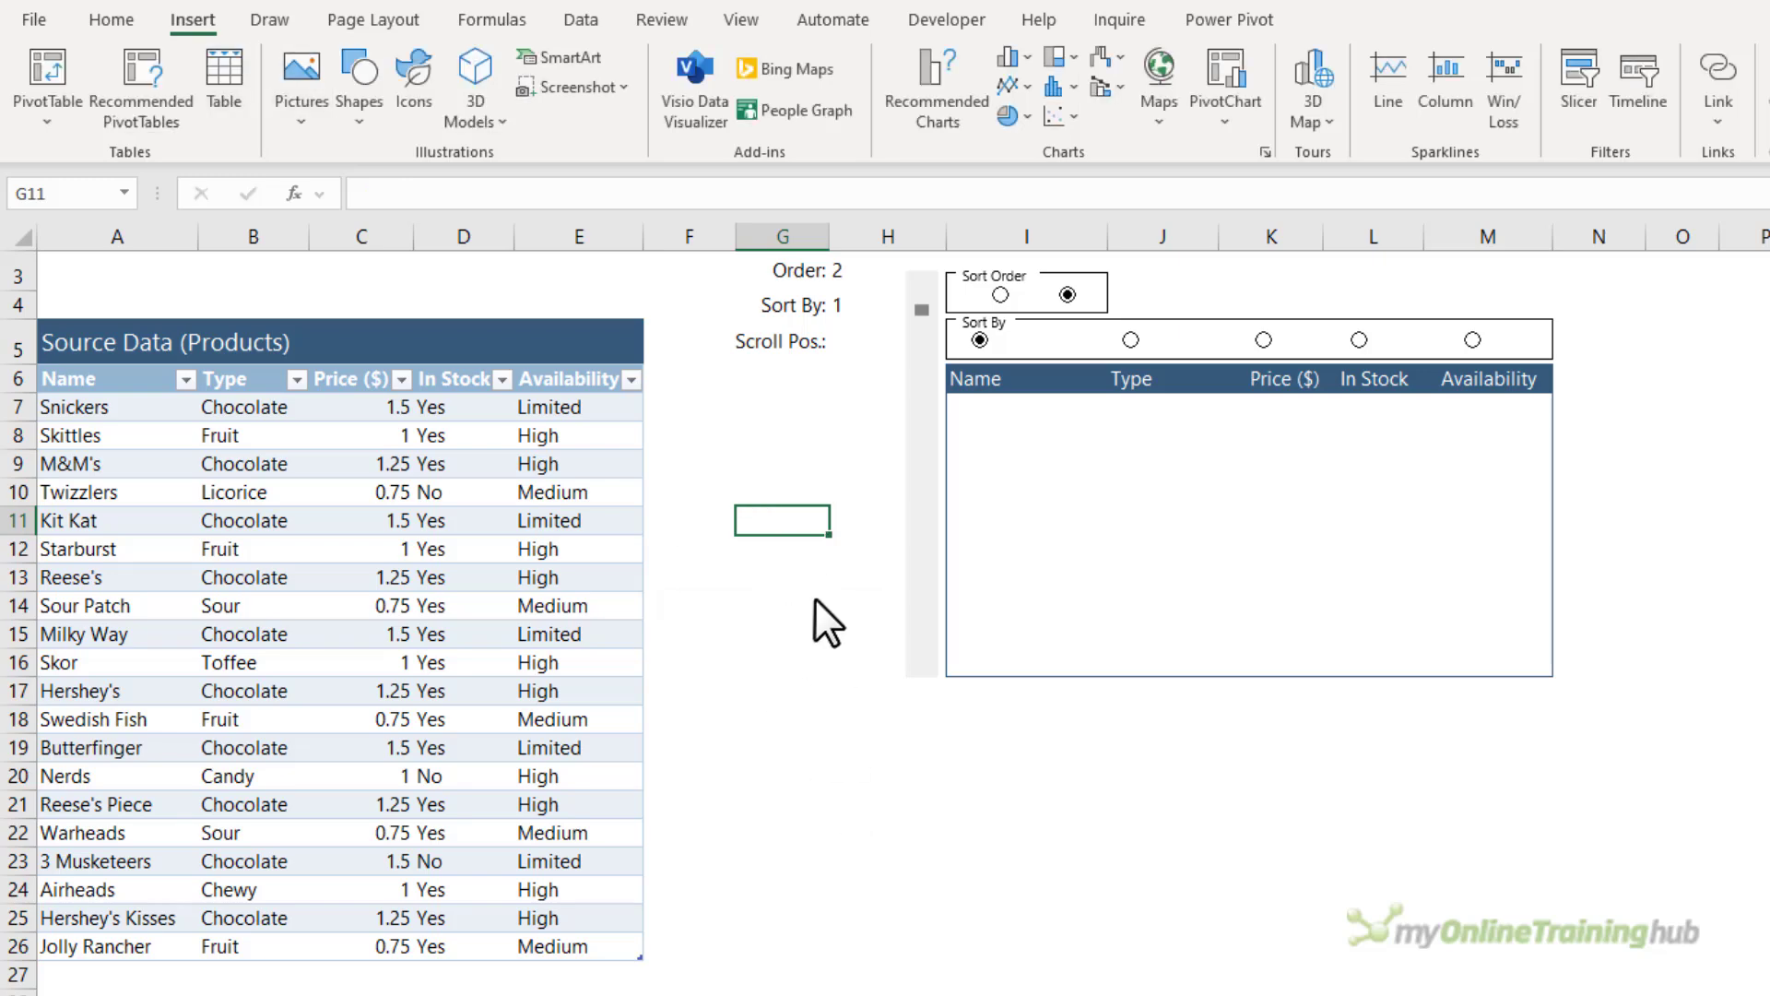
Step: Draw a small text box beside the first Sort Order option button and paste the copied triangle symbols into it
{"action": "left_click", "coordinate": [354, 114]}
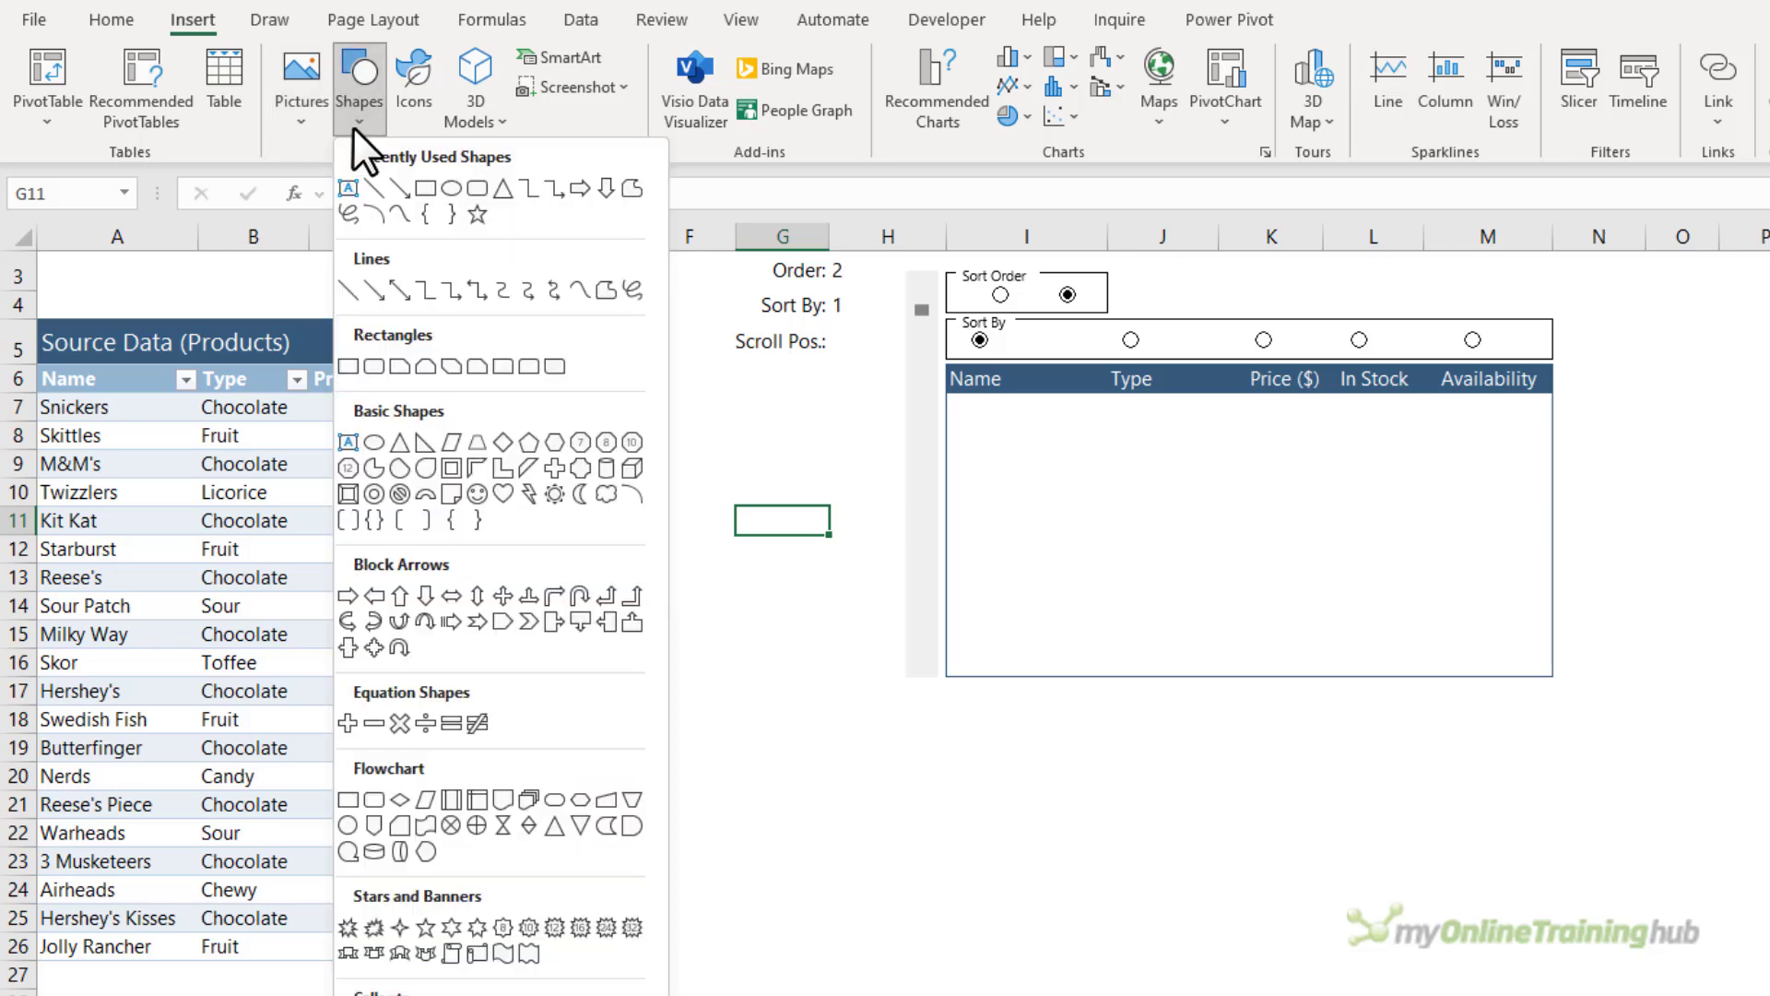
{"action": "left_click", "coordinate": [347, 188]}
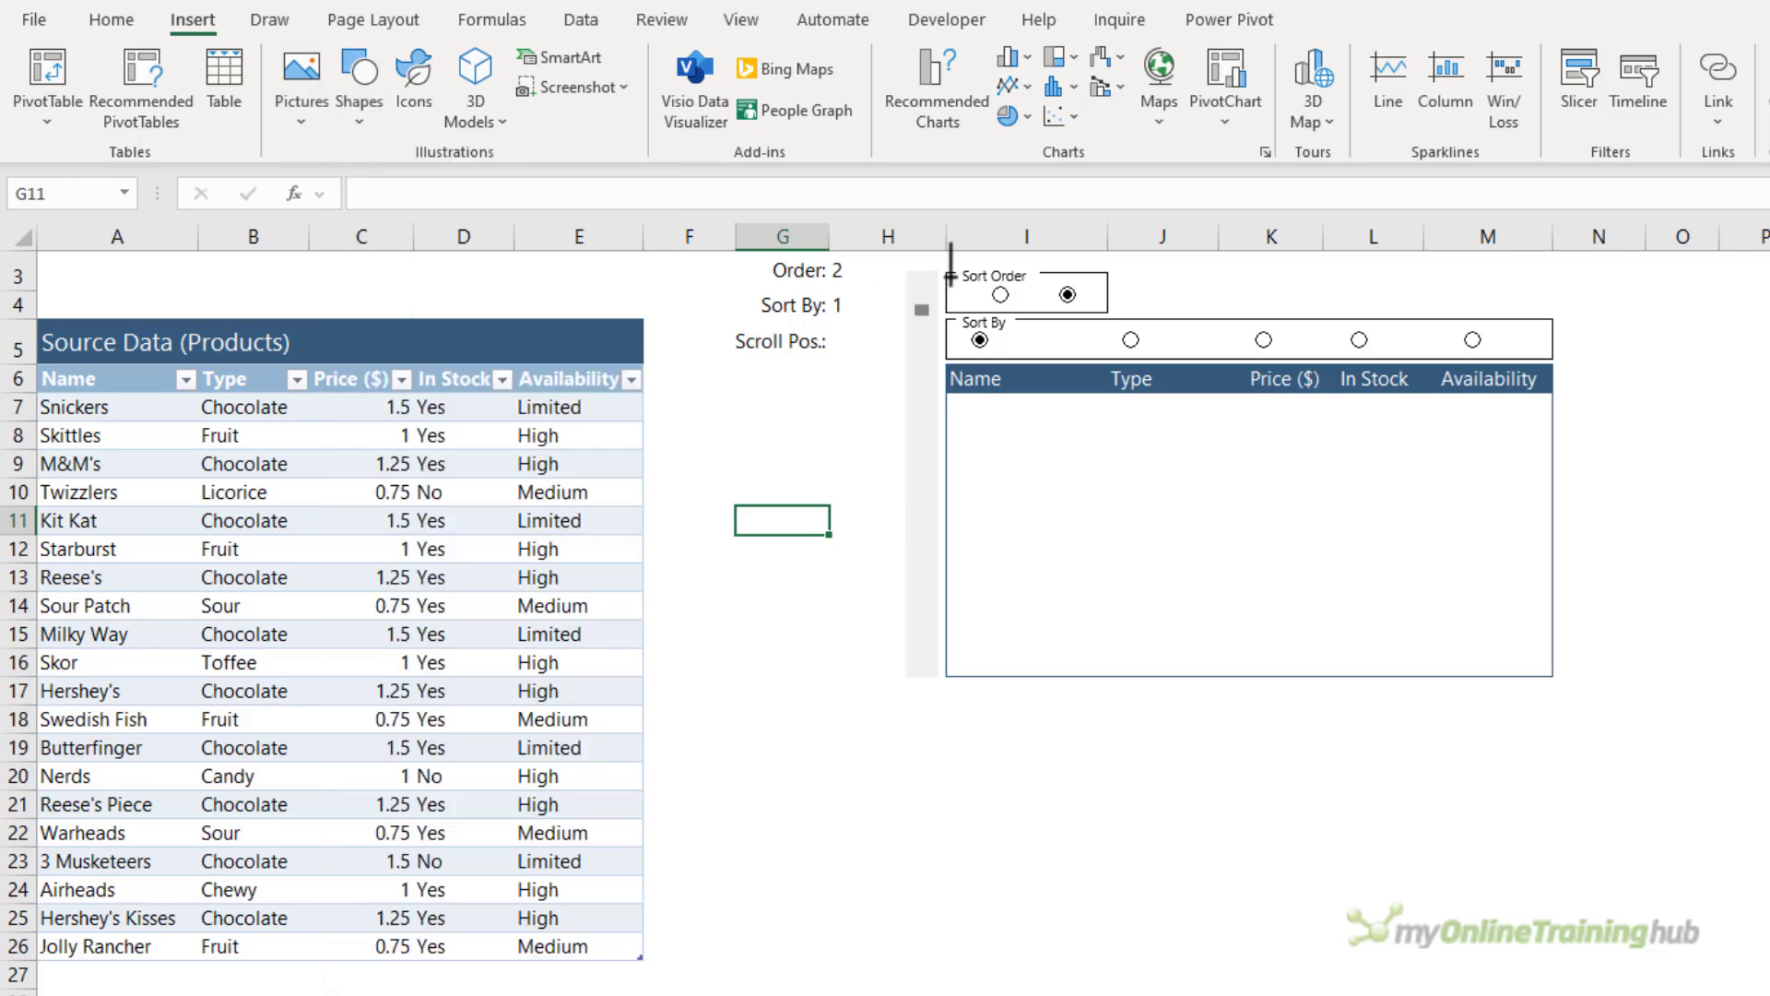
{"action": "left_click_drag", "start_coordinate": [950, 275], "coordinate": [990, 309]}
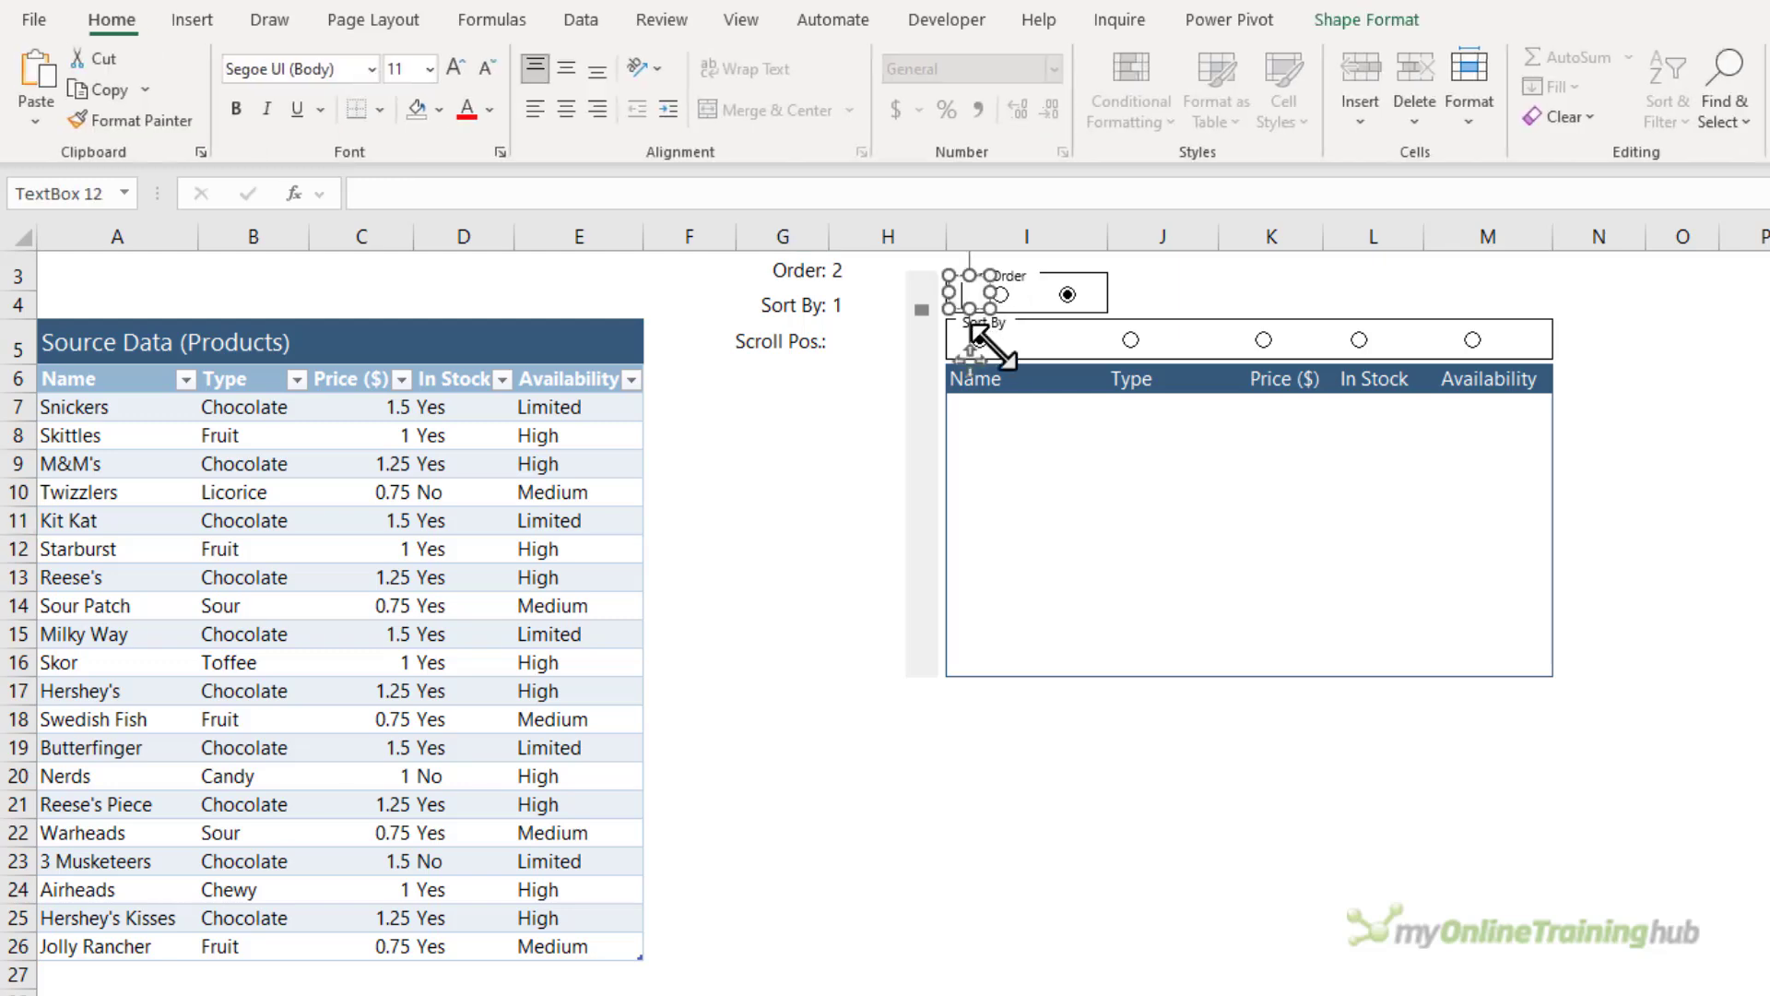
{"action": "key", "text": "ctrl+v"}
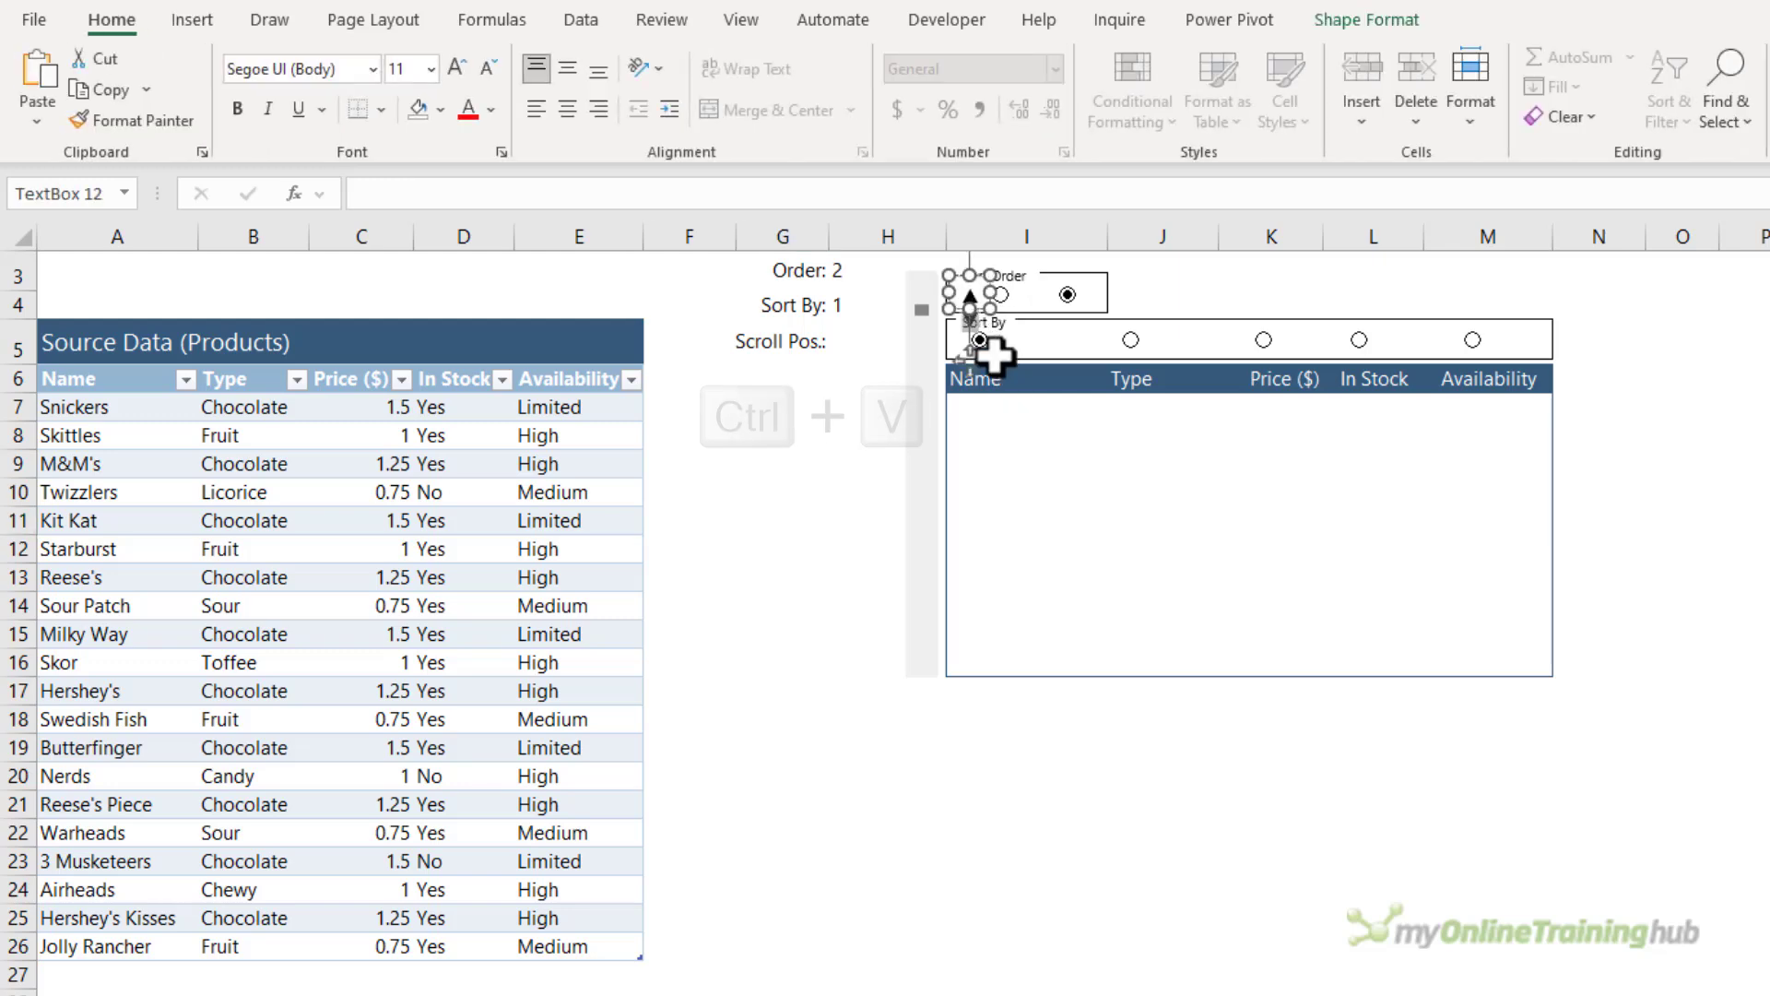
{"action": "left_click", "coordinate": [849, 458]}
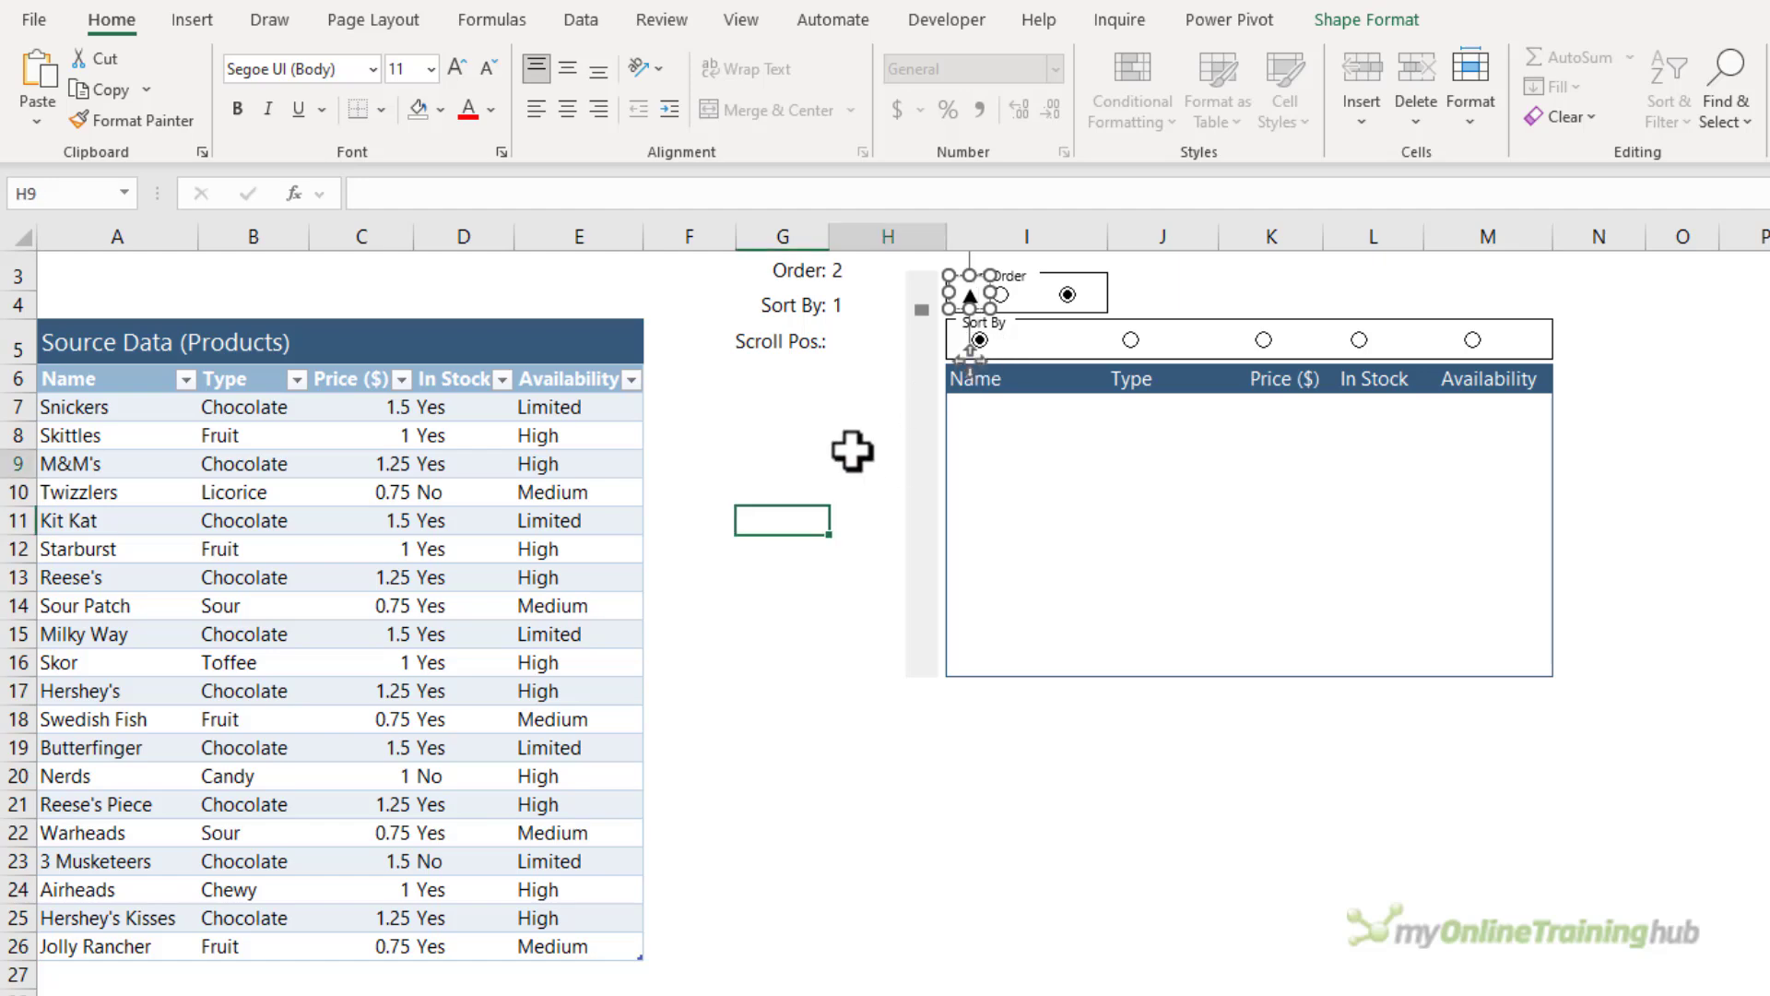
Step: Format the triangle text box in the Sort Order box with no fill and no outline
{"action": "left_click", "coordinate": [951, 304]}
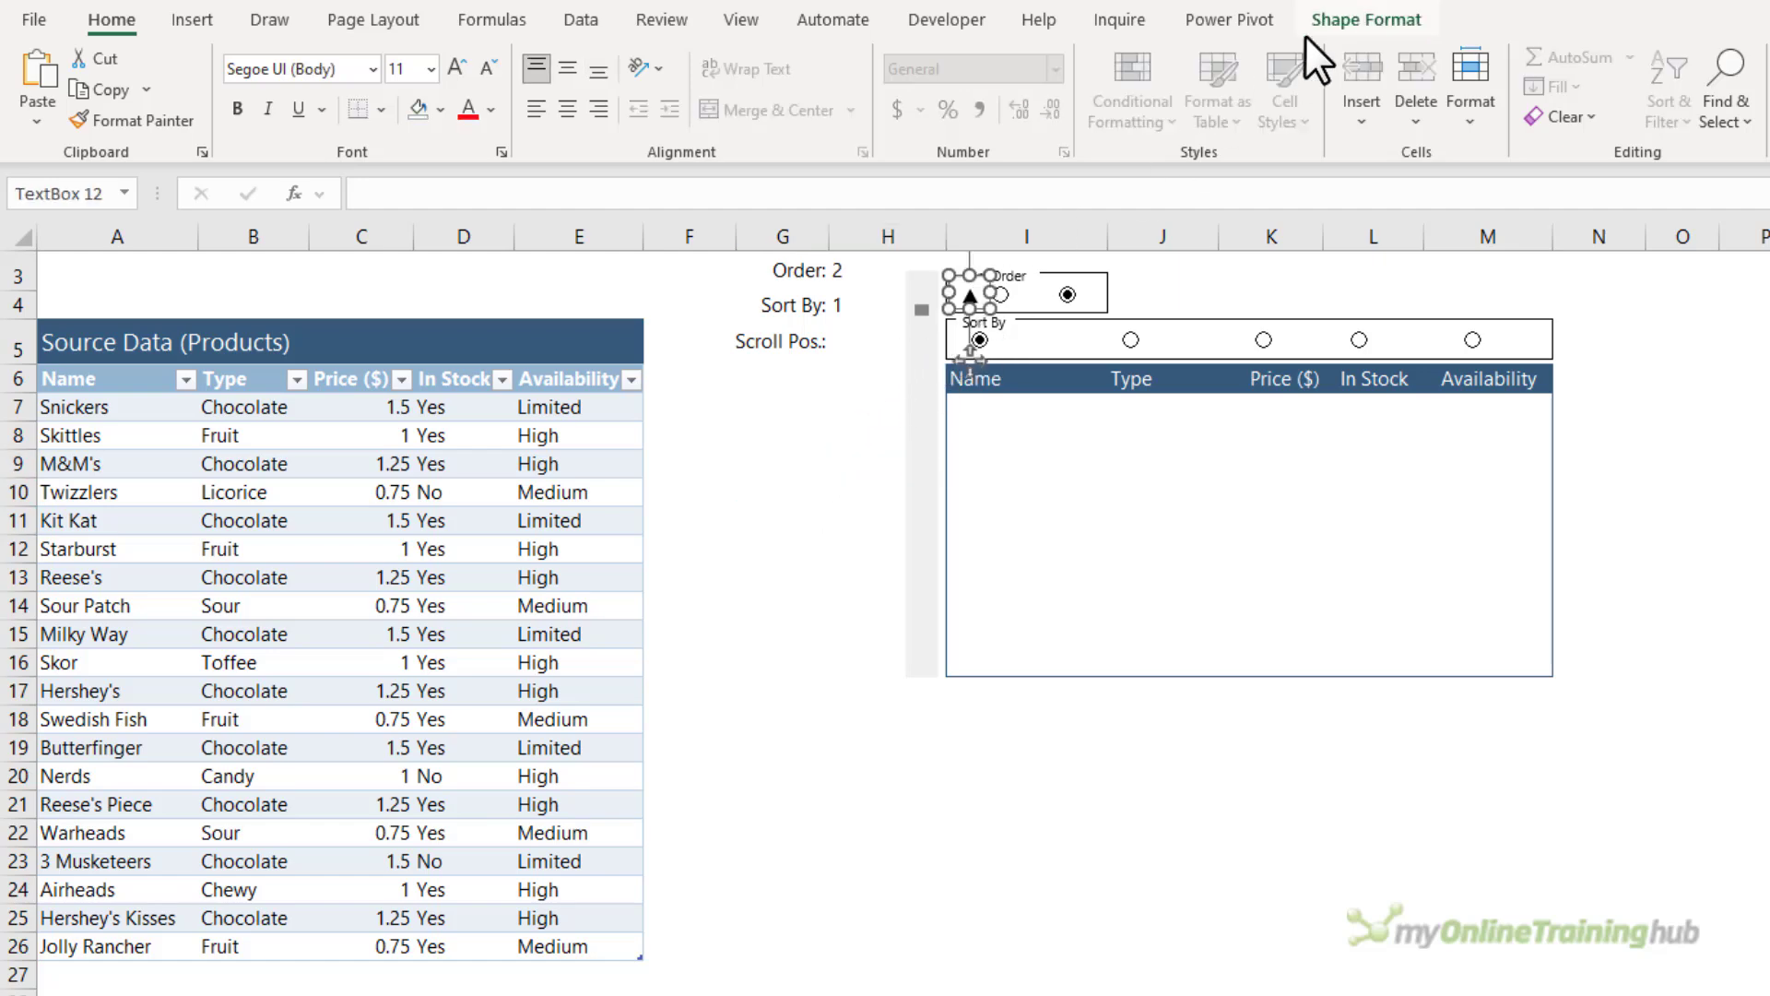
{"action": "left_click", "coordinate": [1320, 24]}
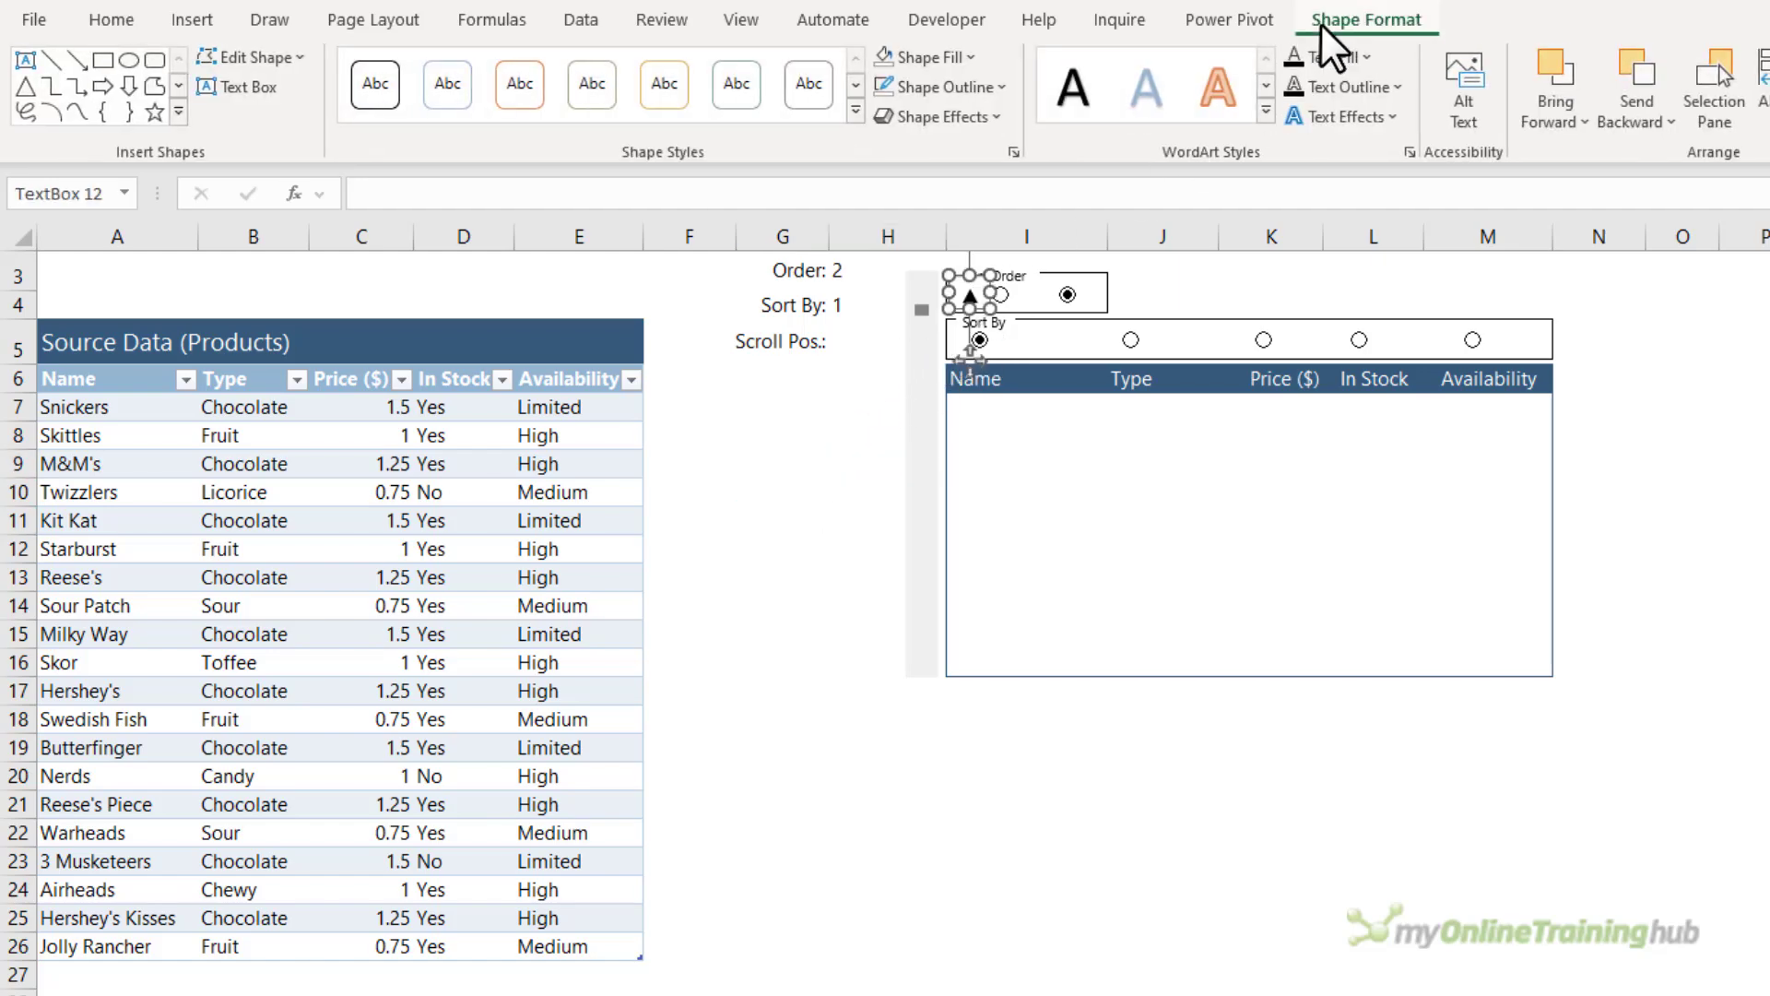
{"action": "left_click", "coordinate": [955, 58]}
{"action": "left_click", "coordinate": [942, 452]}
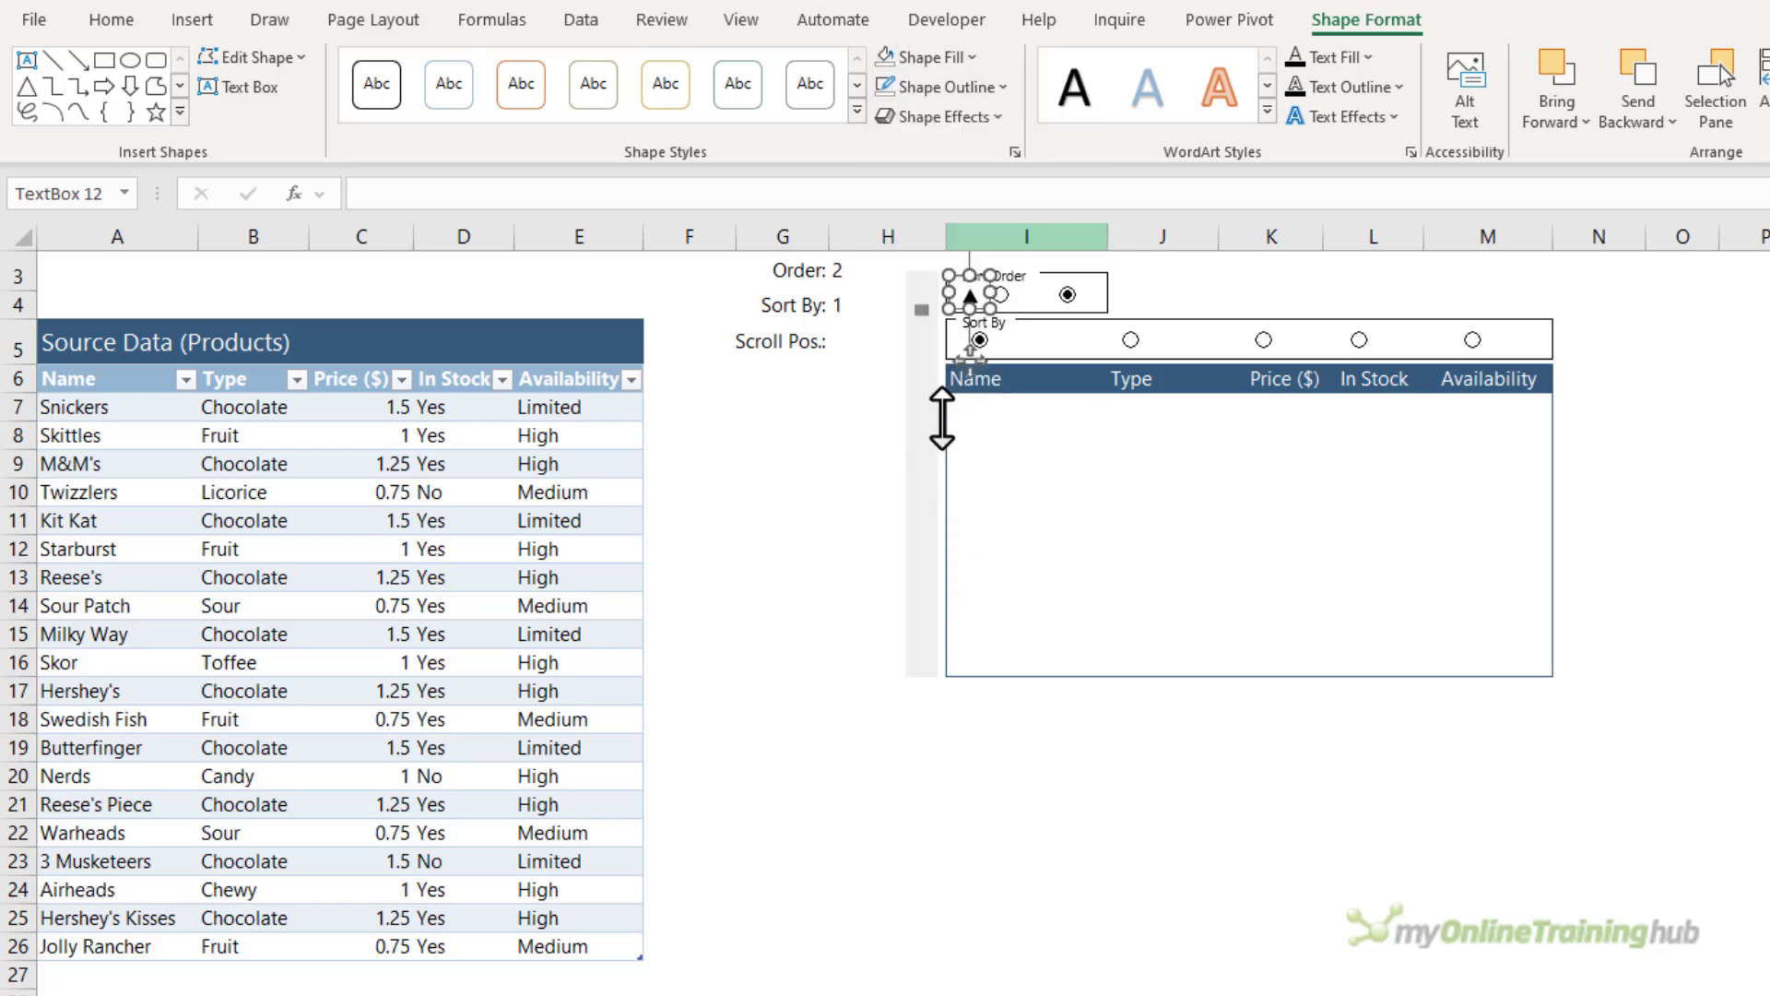
{"action": "left_click", "coordinate": [983, 96]}
{"action": "left_click", "coordinate": [960, 474]}
{"action": "left_click", "coordinate": [860, 472]}
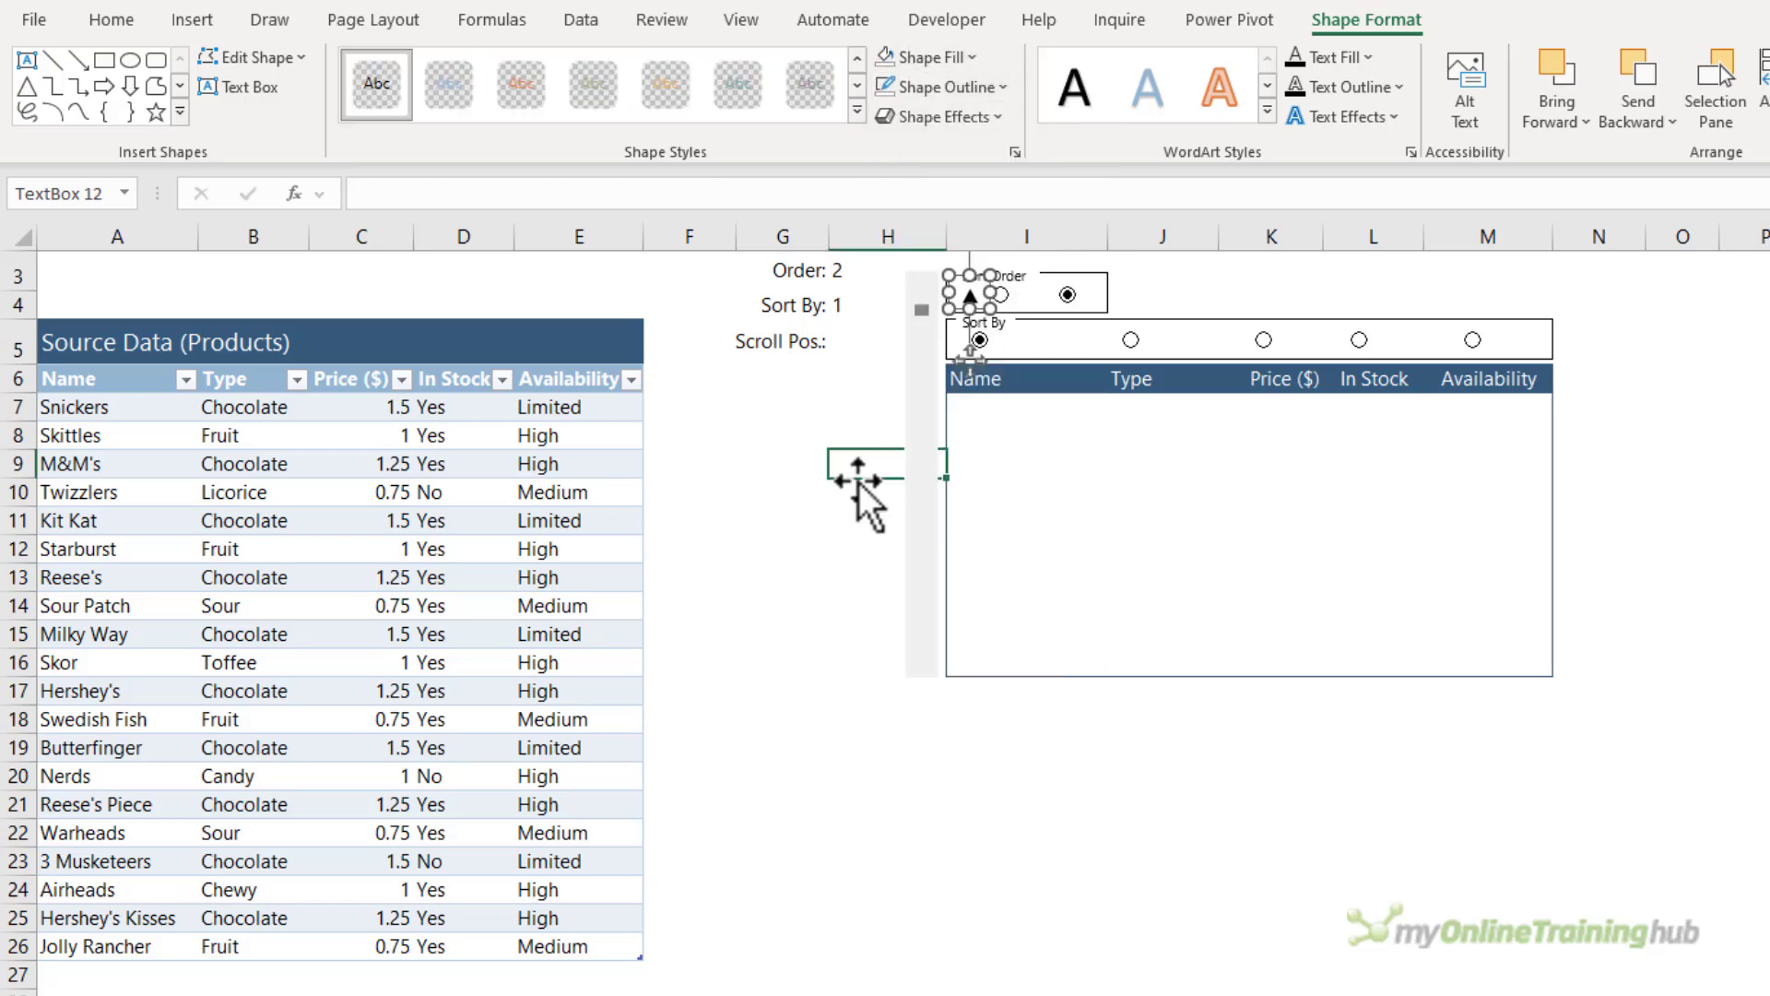
Step: Duplicate the triangle text box beside the second Sort Order option button and replace its content with the down-pointing triangle ▼
{"action": "left_click", "coordinate": [972, 296]}
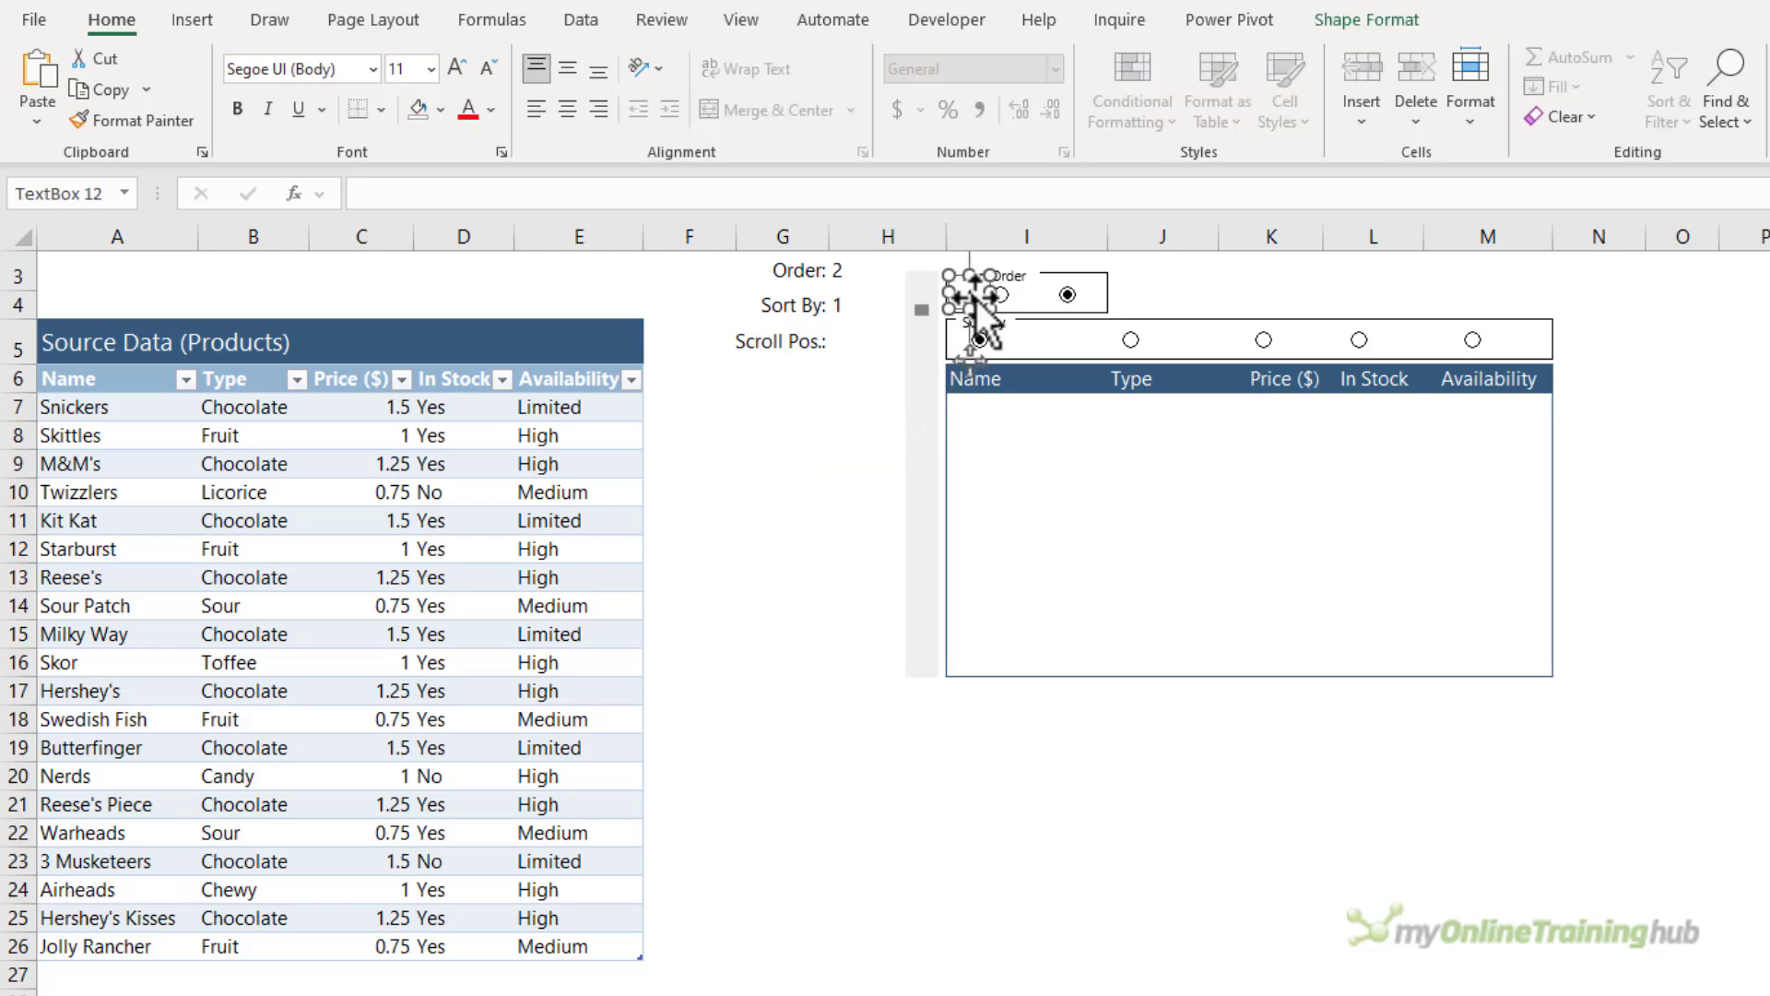
{"action": "left_click_drag", "start_coordinate": [961, 307], "coordinate": [1025, 302]}
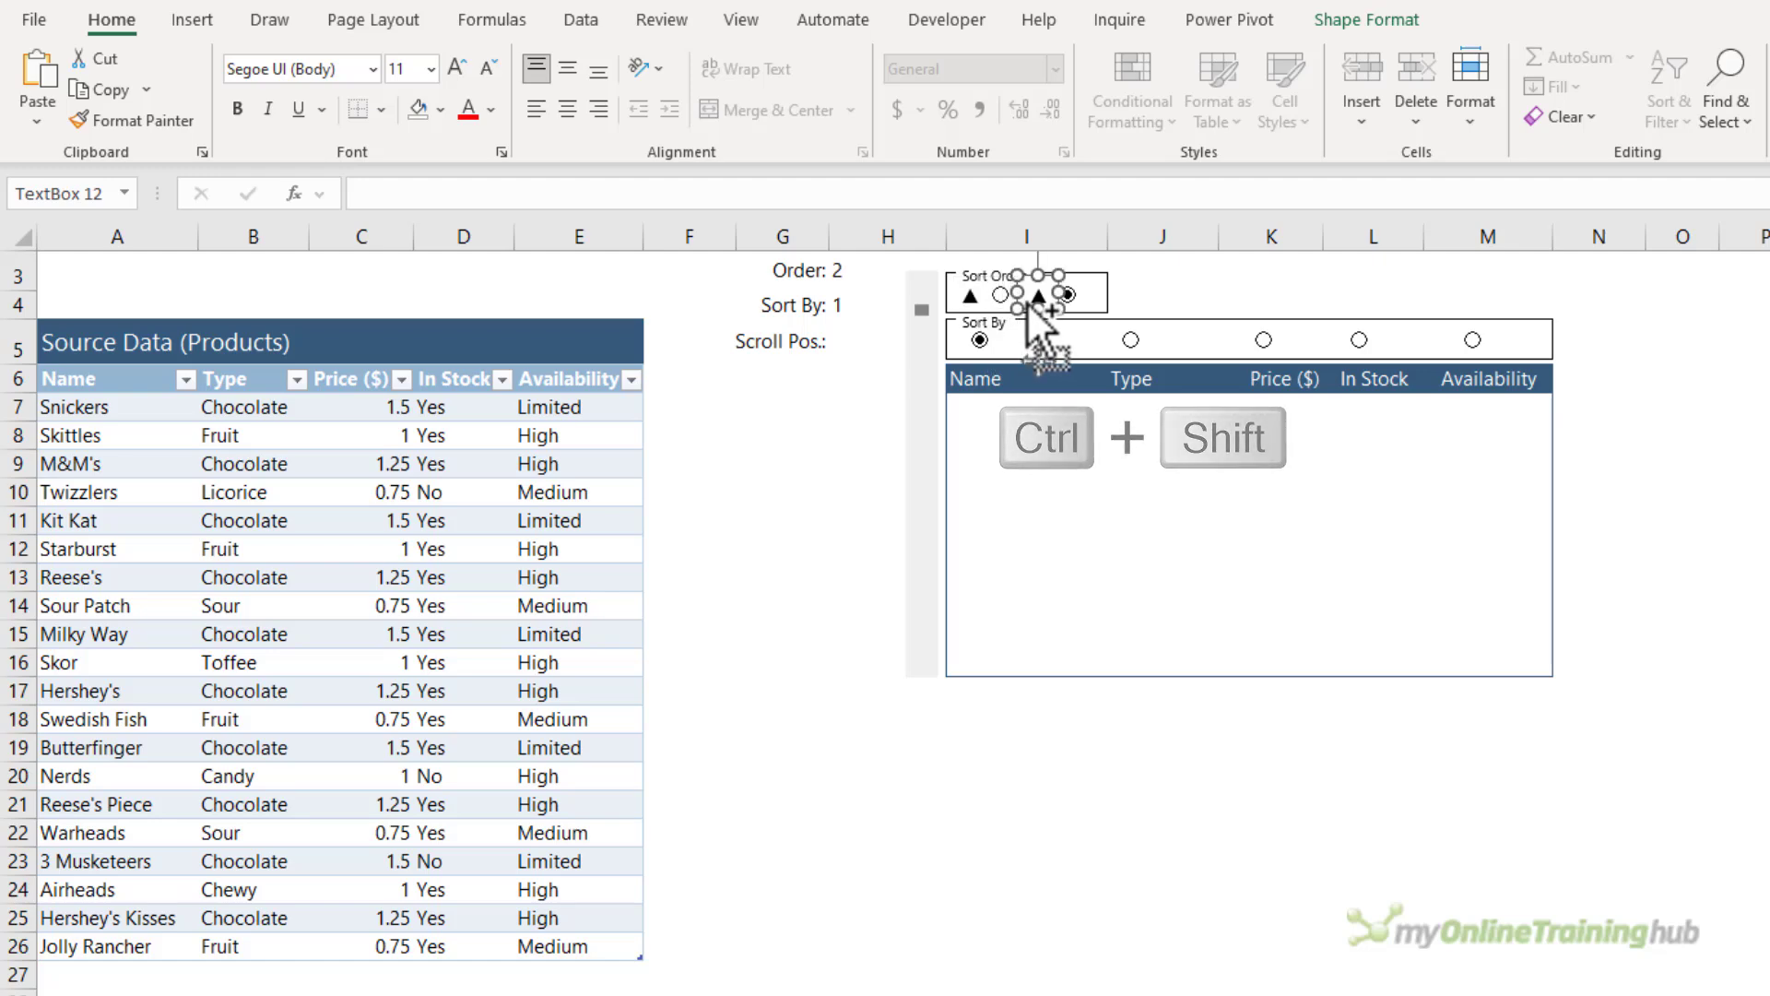
{"action": "double_click", "coordinate": [1038, 295]}
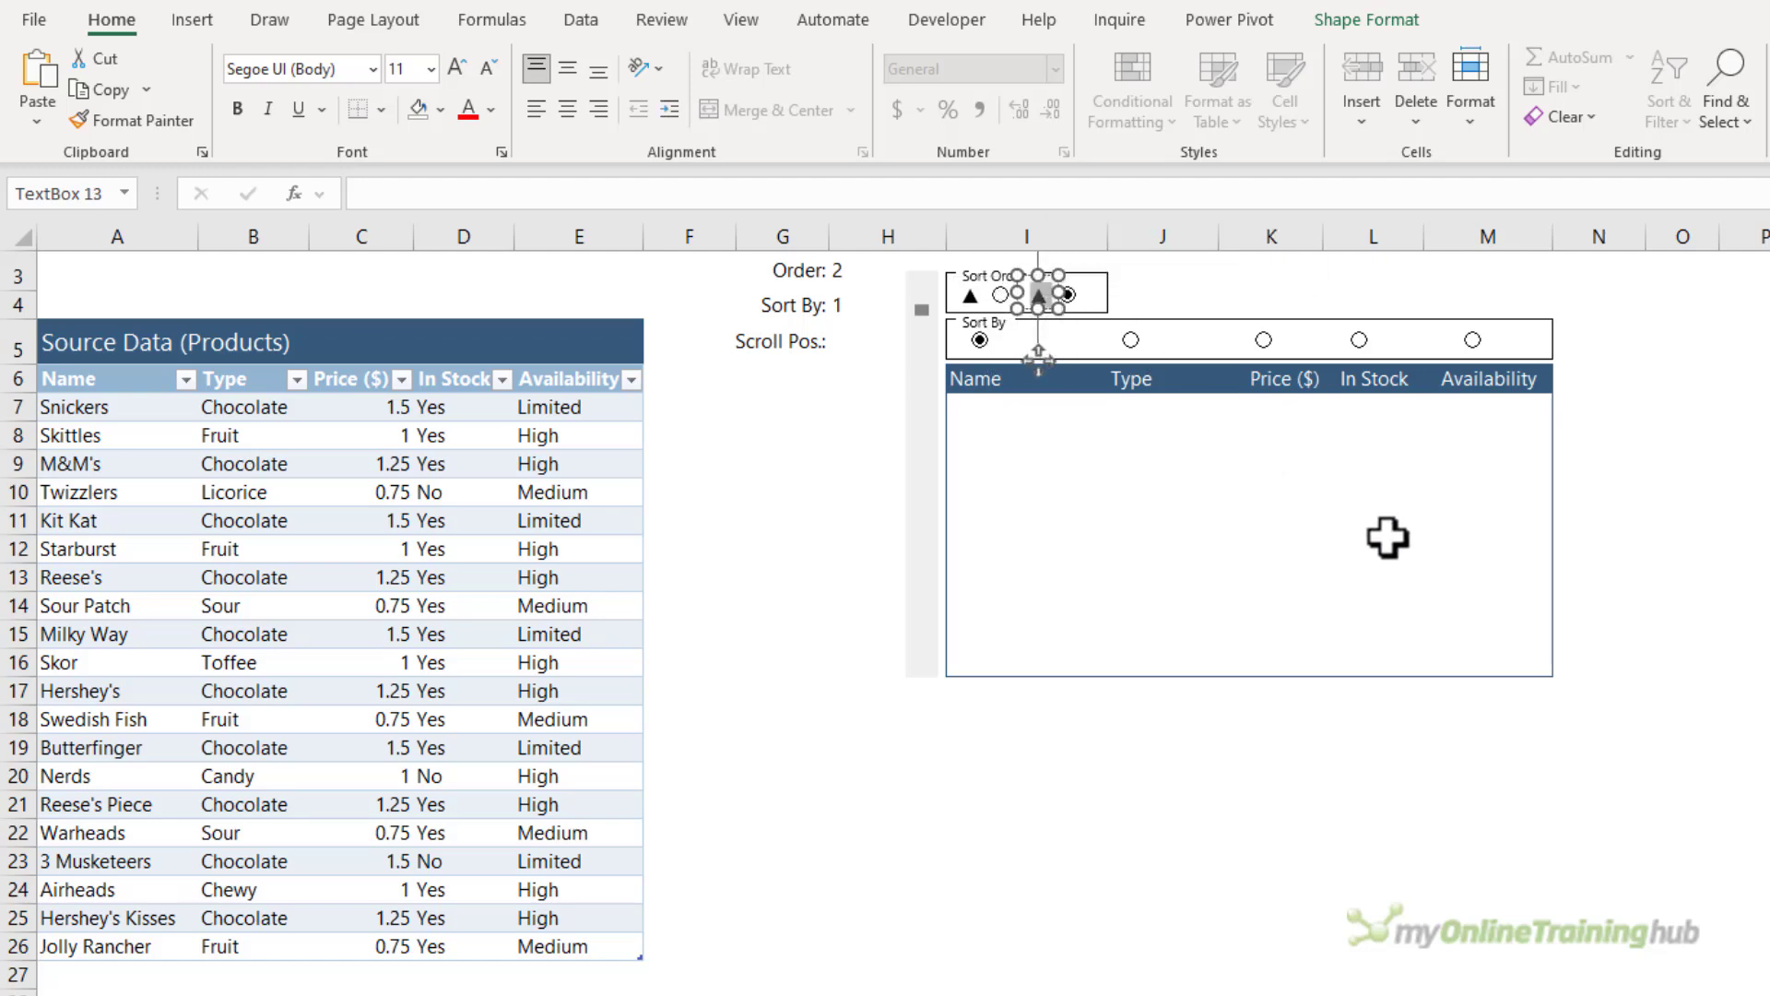
{"action": "key", "text": "ctrl+v"}
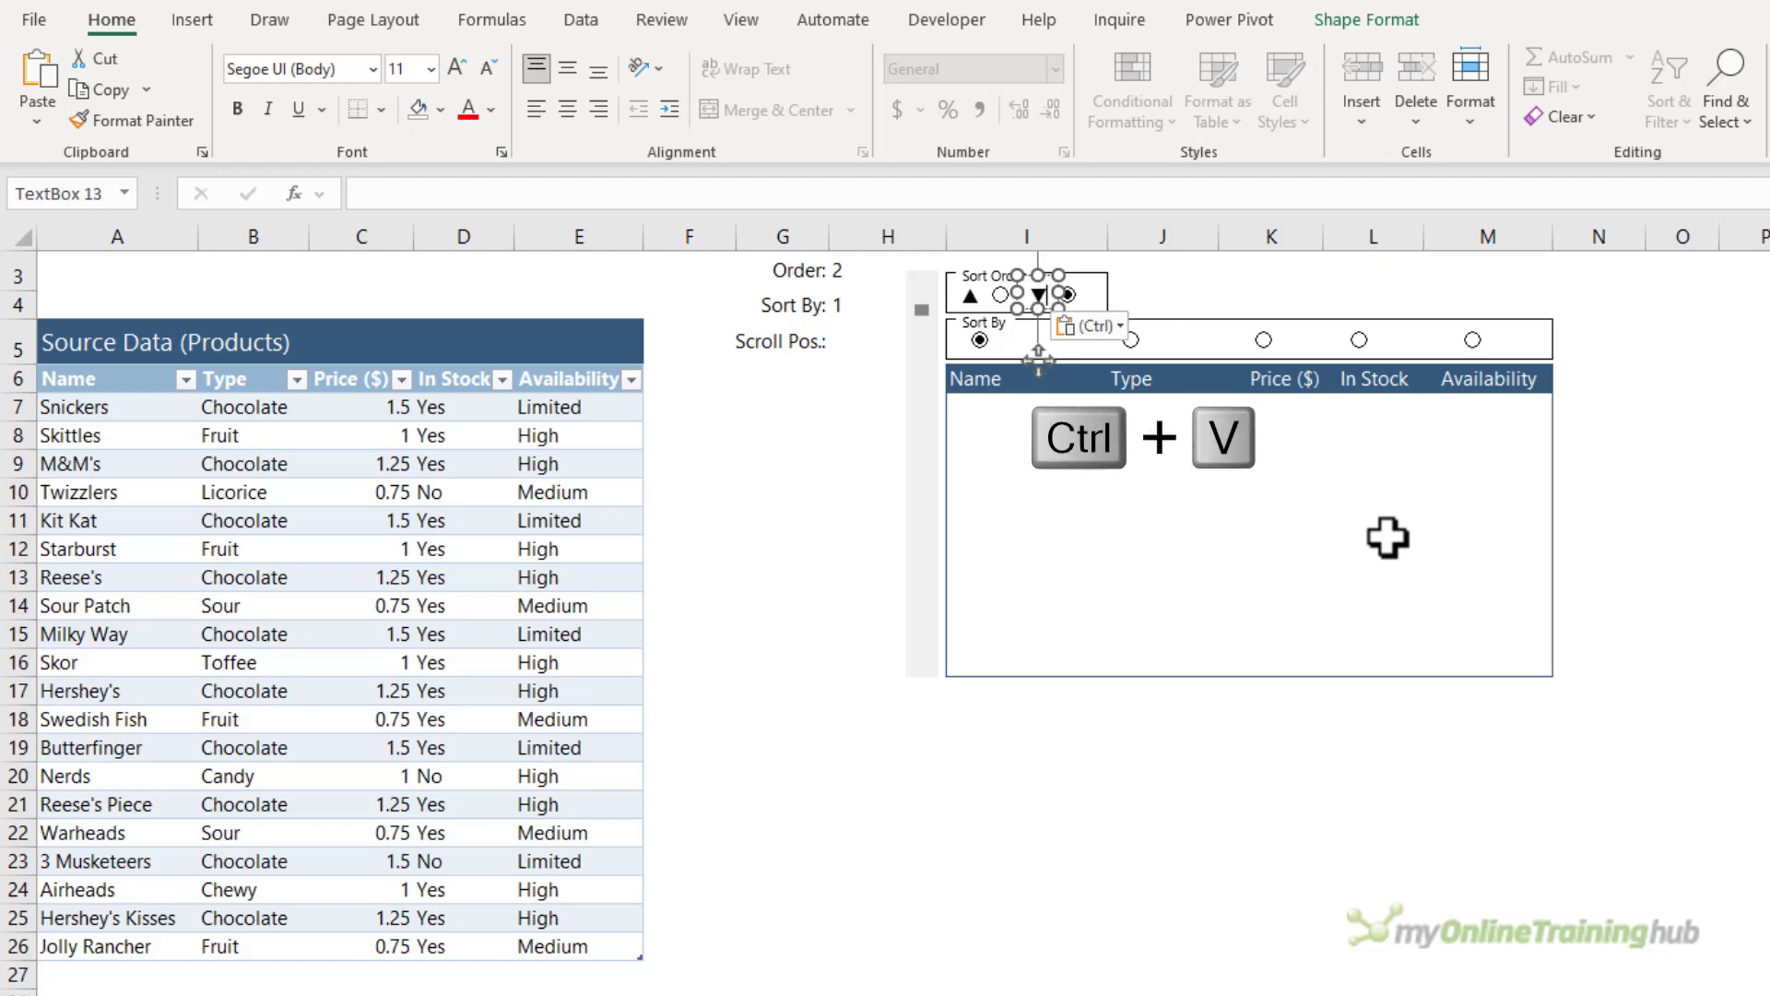
{"action": "left_click", "coordinate": [803, 599]}
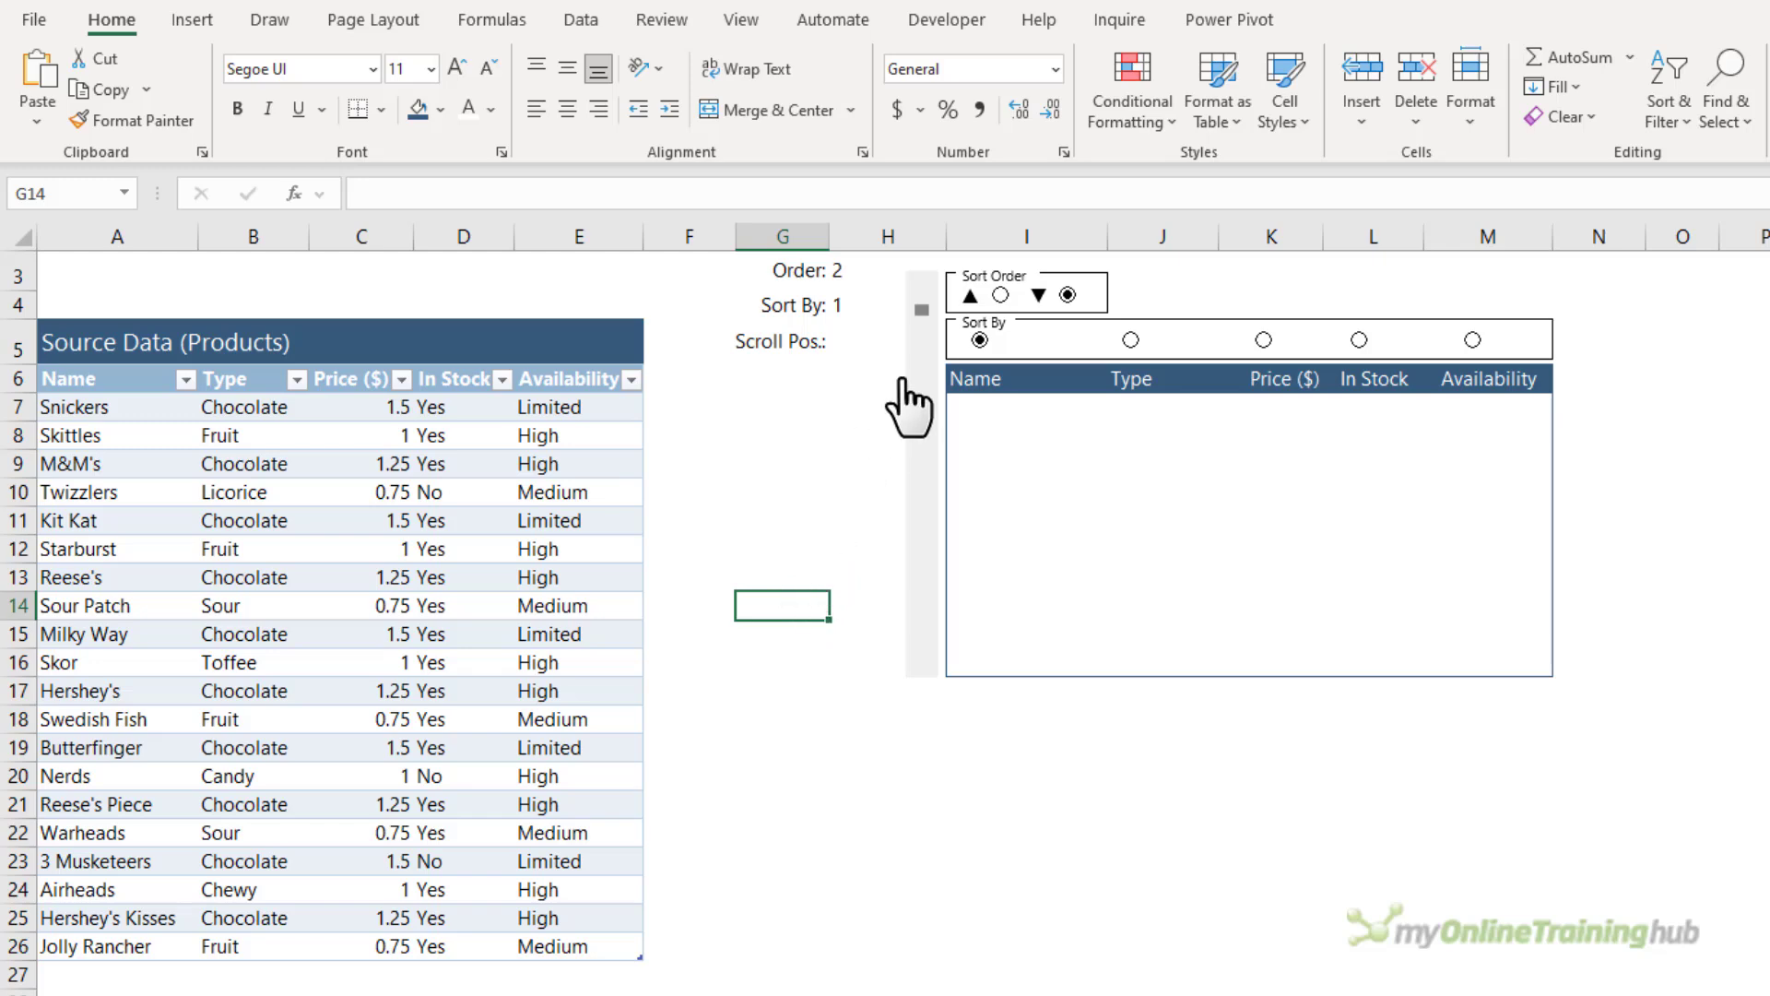
Step: Set the scroll bar's maximum value to 10 and link it to cell $H$5
{"action": "right_click", "coordinate": [917, 347]}
{"action": "left_click", "coordinate": [1020, 590]}
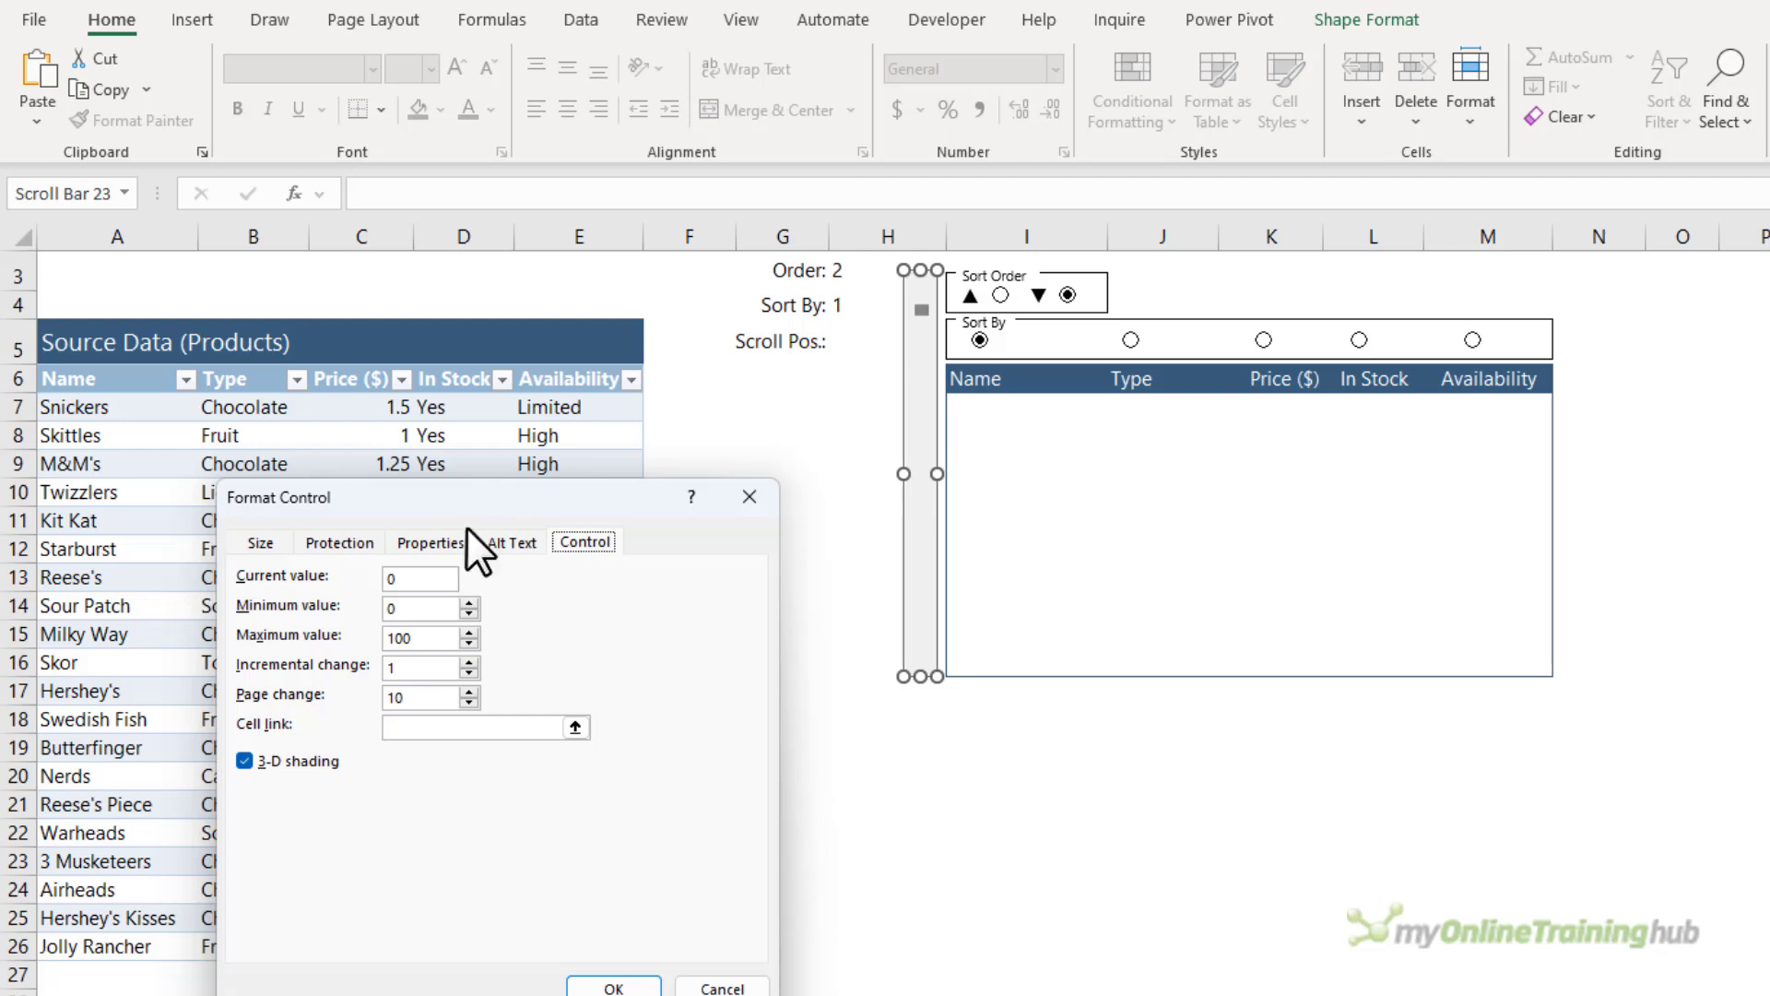
{"action": "left_click_drag", "start_coordinate": [434, 637], "coordinate": [385, 637]}
{"action": "type", "text": "10"}
{"action": "left_click_drag", "start_coordinate": [420, 697], "coordinate": [384, 693]}
{"action": "left_click", "coordinate": [402, 730]}
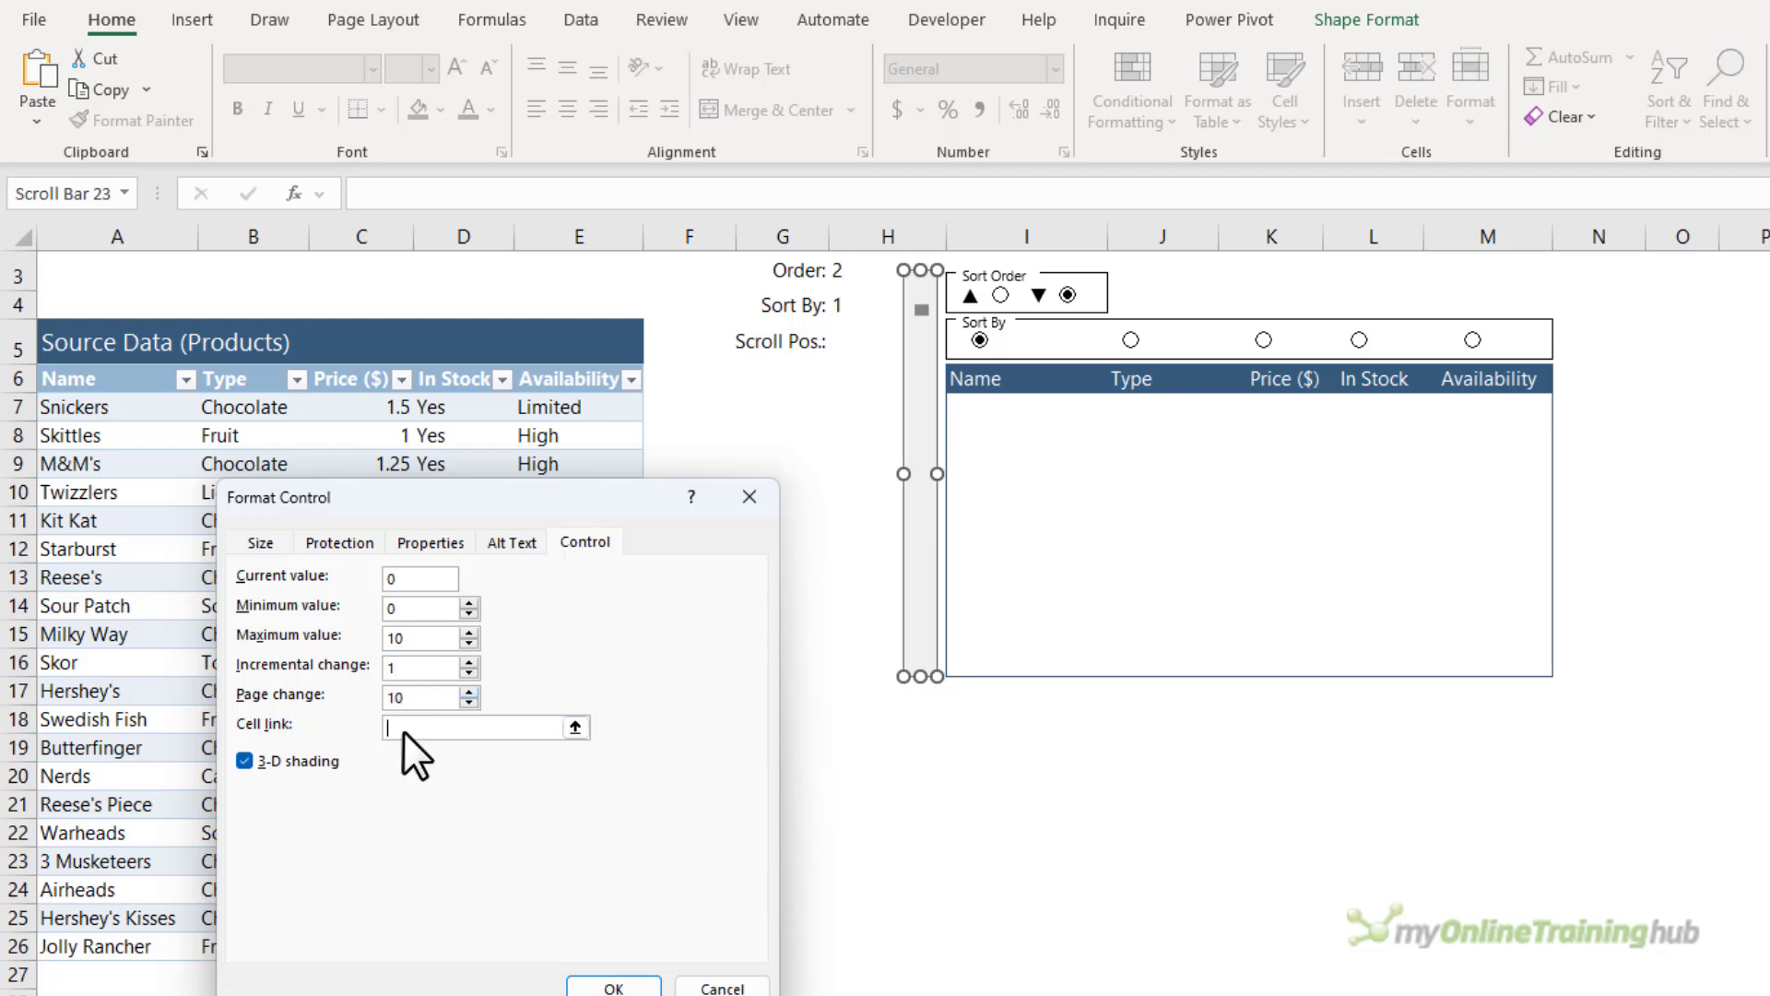
{"action": "left_click", "coordinate": [858, 343]}
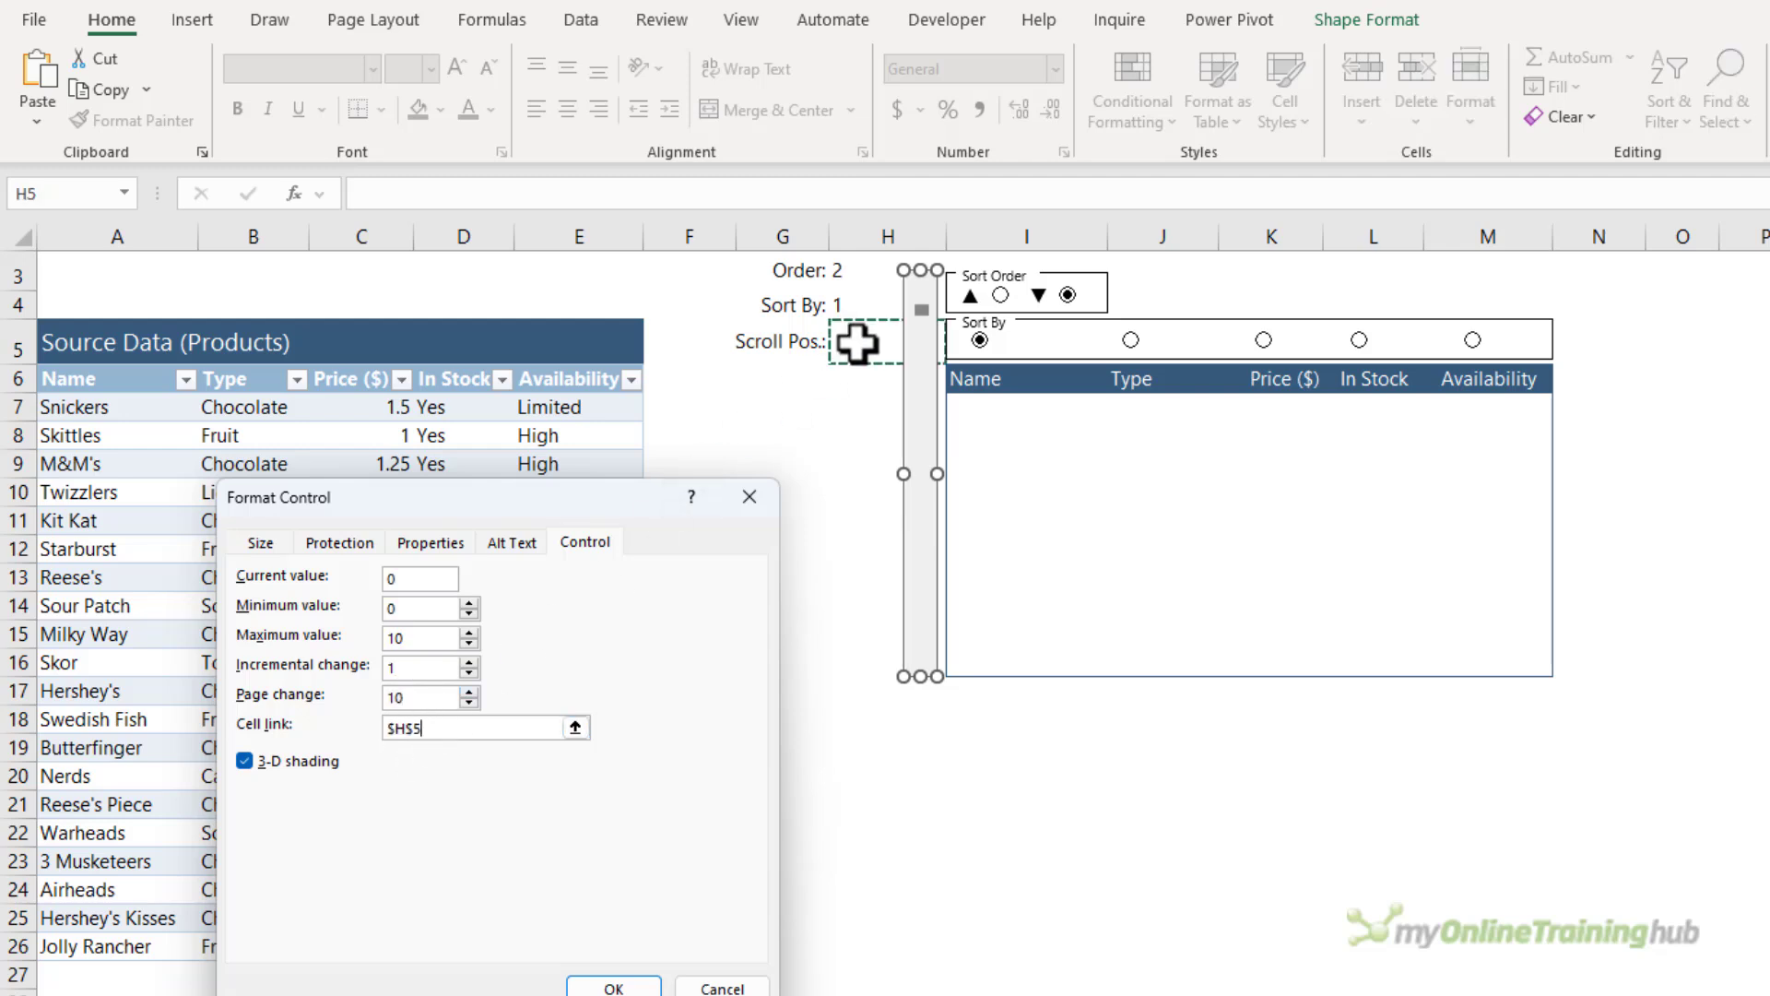
{"action": "left_click", "coordinate": [615, 989]}
{"action": "left_click", "coordinate": [778, 497]}
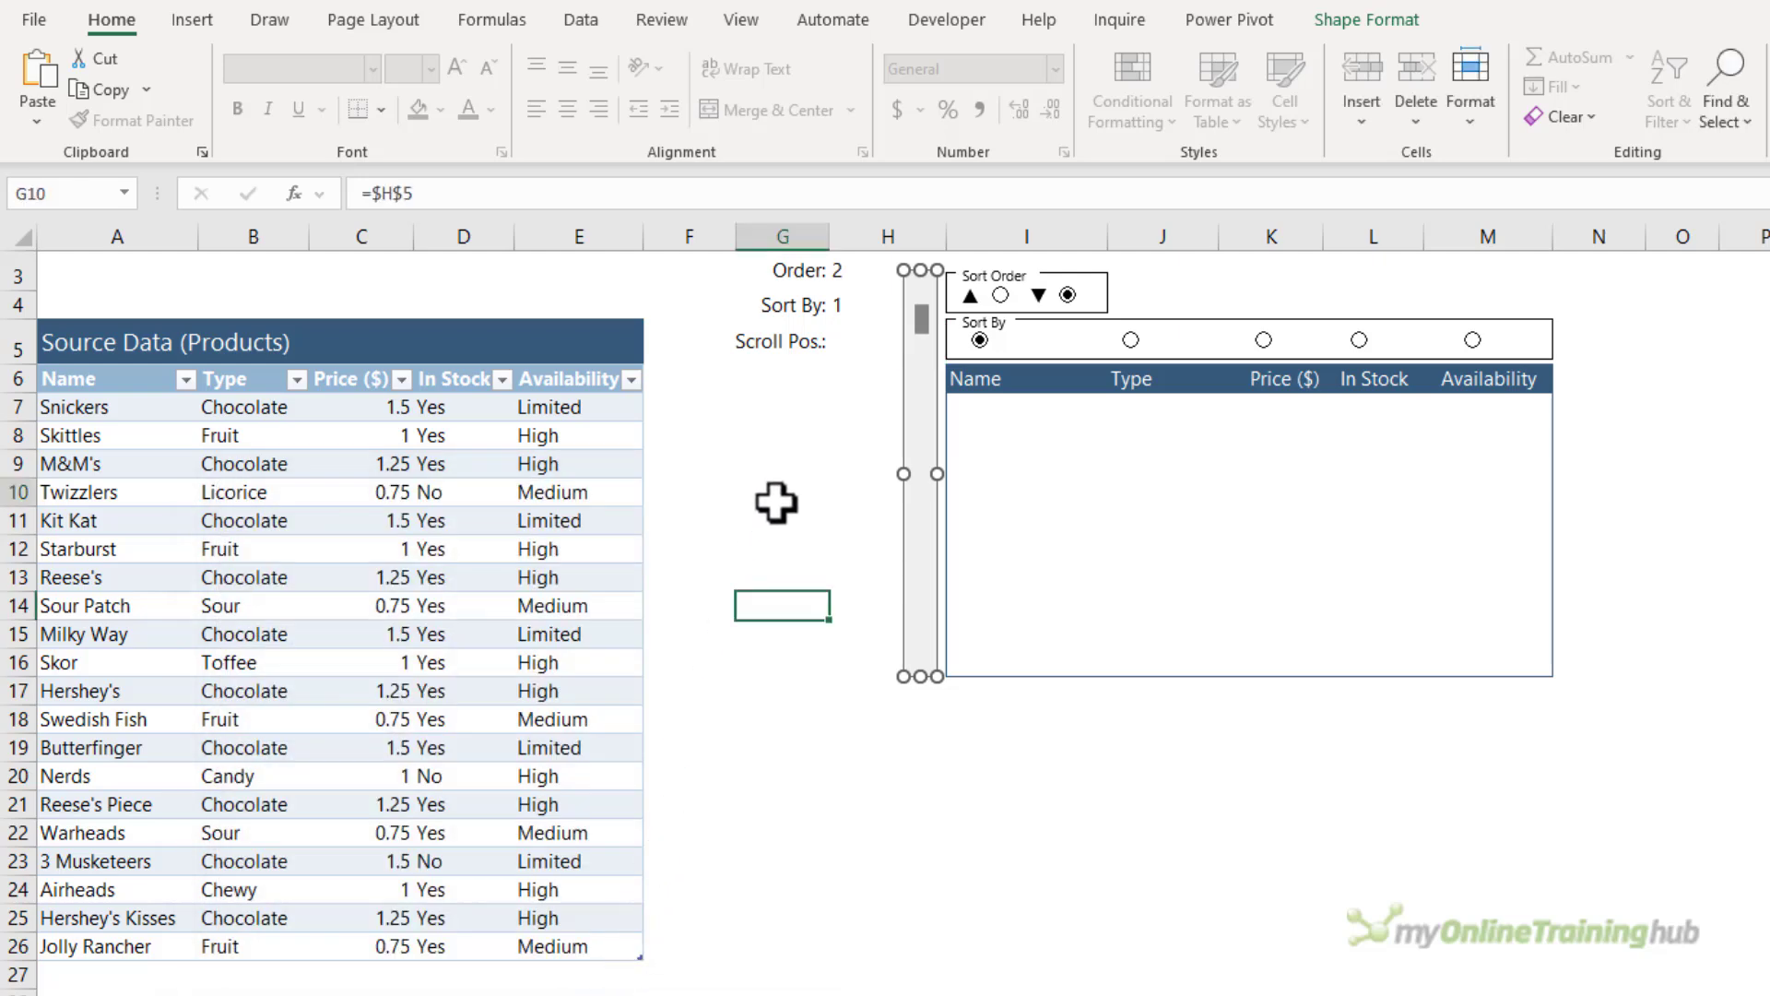
Step: Test the scroll bar by paging it down and back up to check the linked Scroll Pos. cell
{"action": "left_click", "coordinate": [922, 544]}
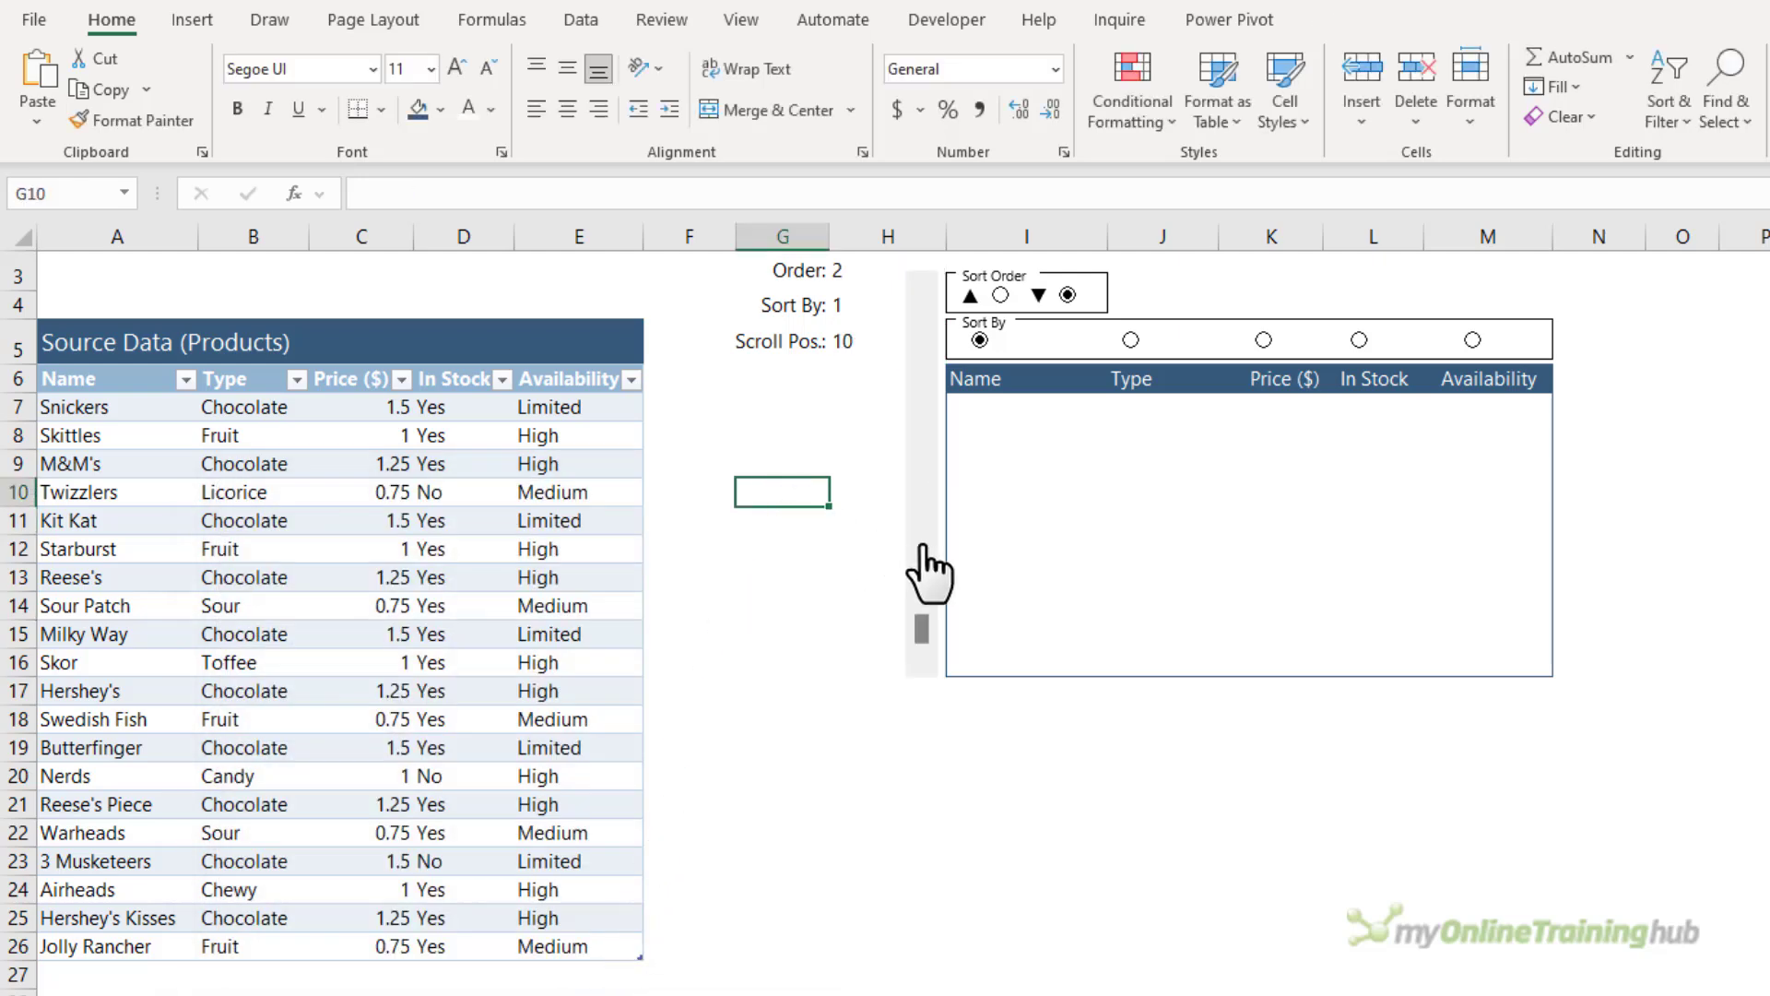
{"action": "left_click", "coordinate": [921, 286]}
{"action": "left_click", "coordinate": [924, 498]}
{"action": "left_click", "coordinate": [917, 414]}
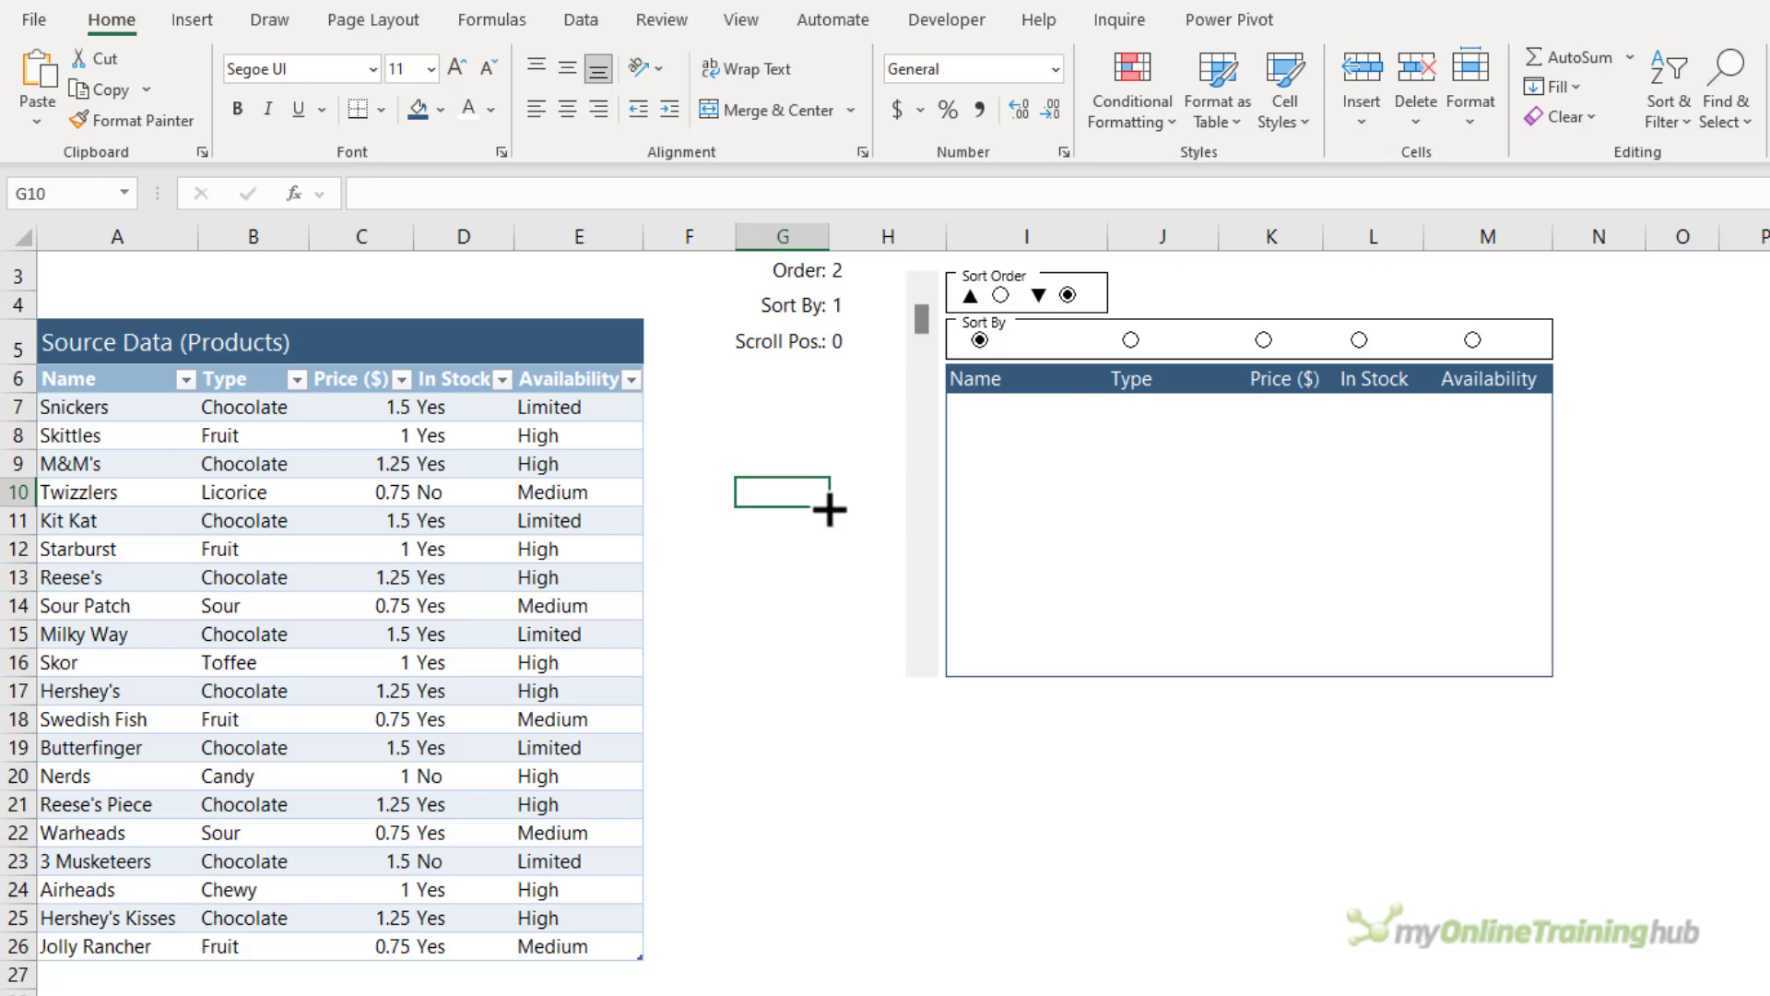
Step: Give the Order value cell H3 the defined name Order
{"action": "left_click", "coordinate": [852, 280]}
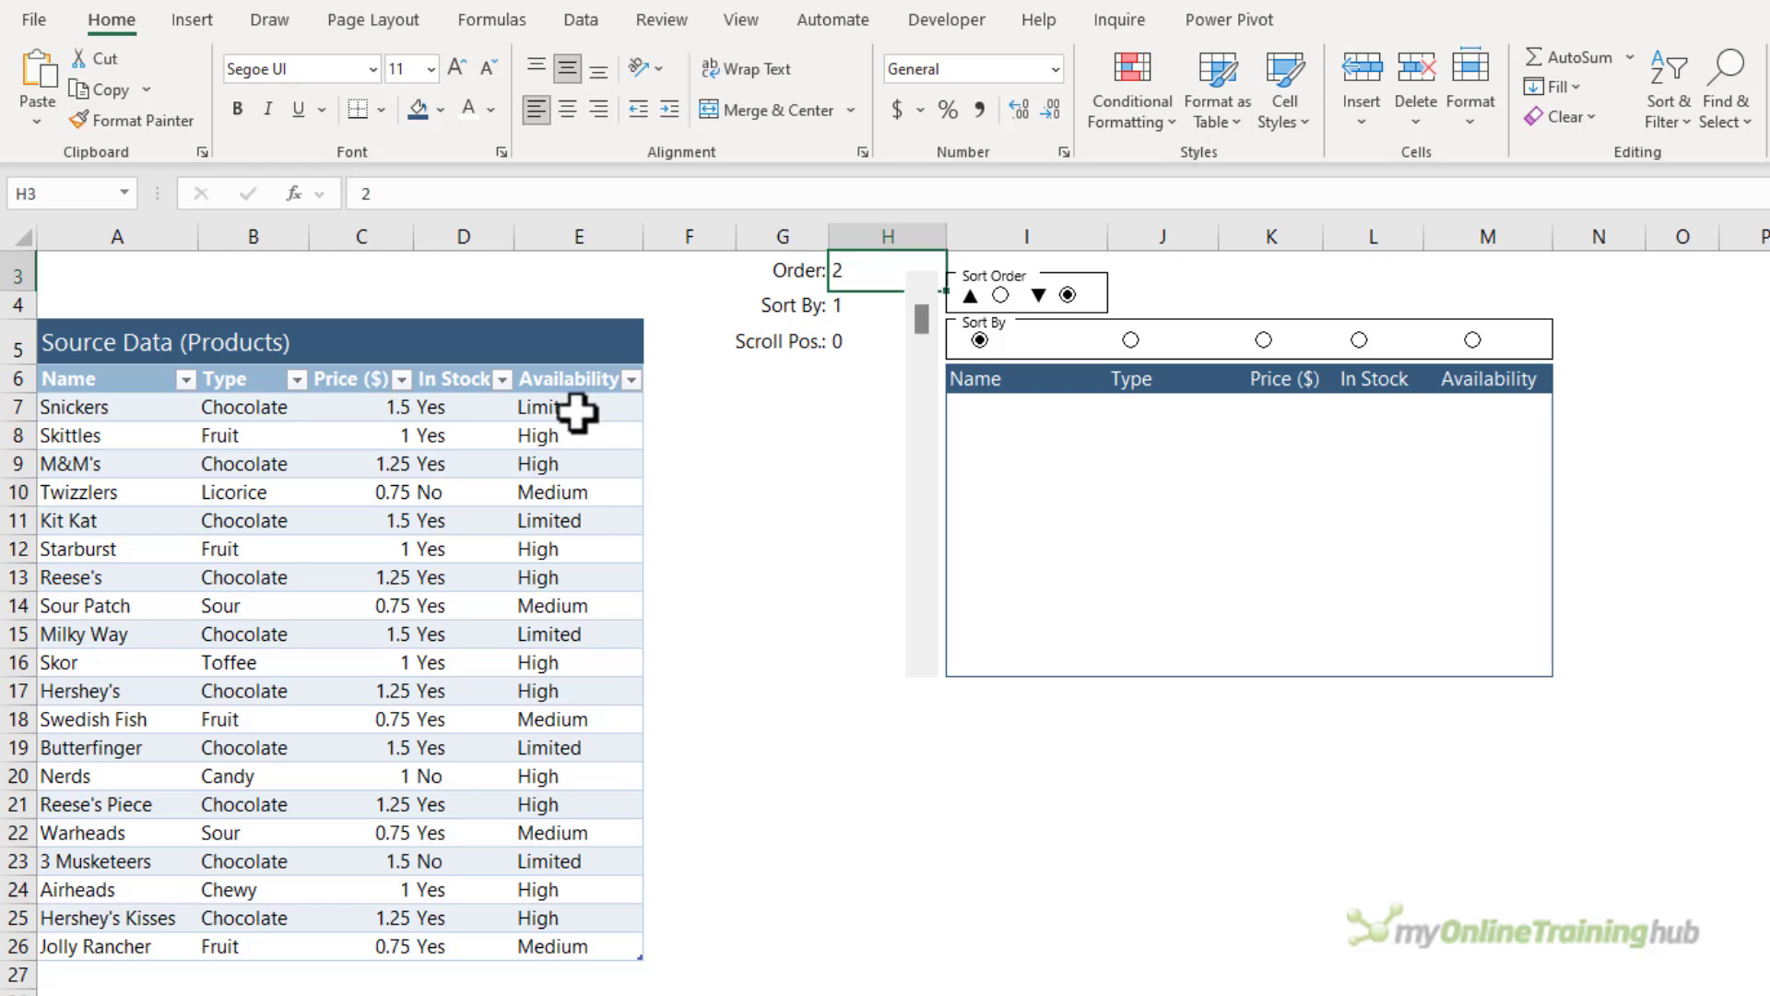
{"action": "left_click", "coordinate": [80, 193]}
{"action": "type", "text": "Order"}
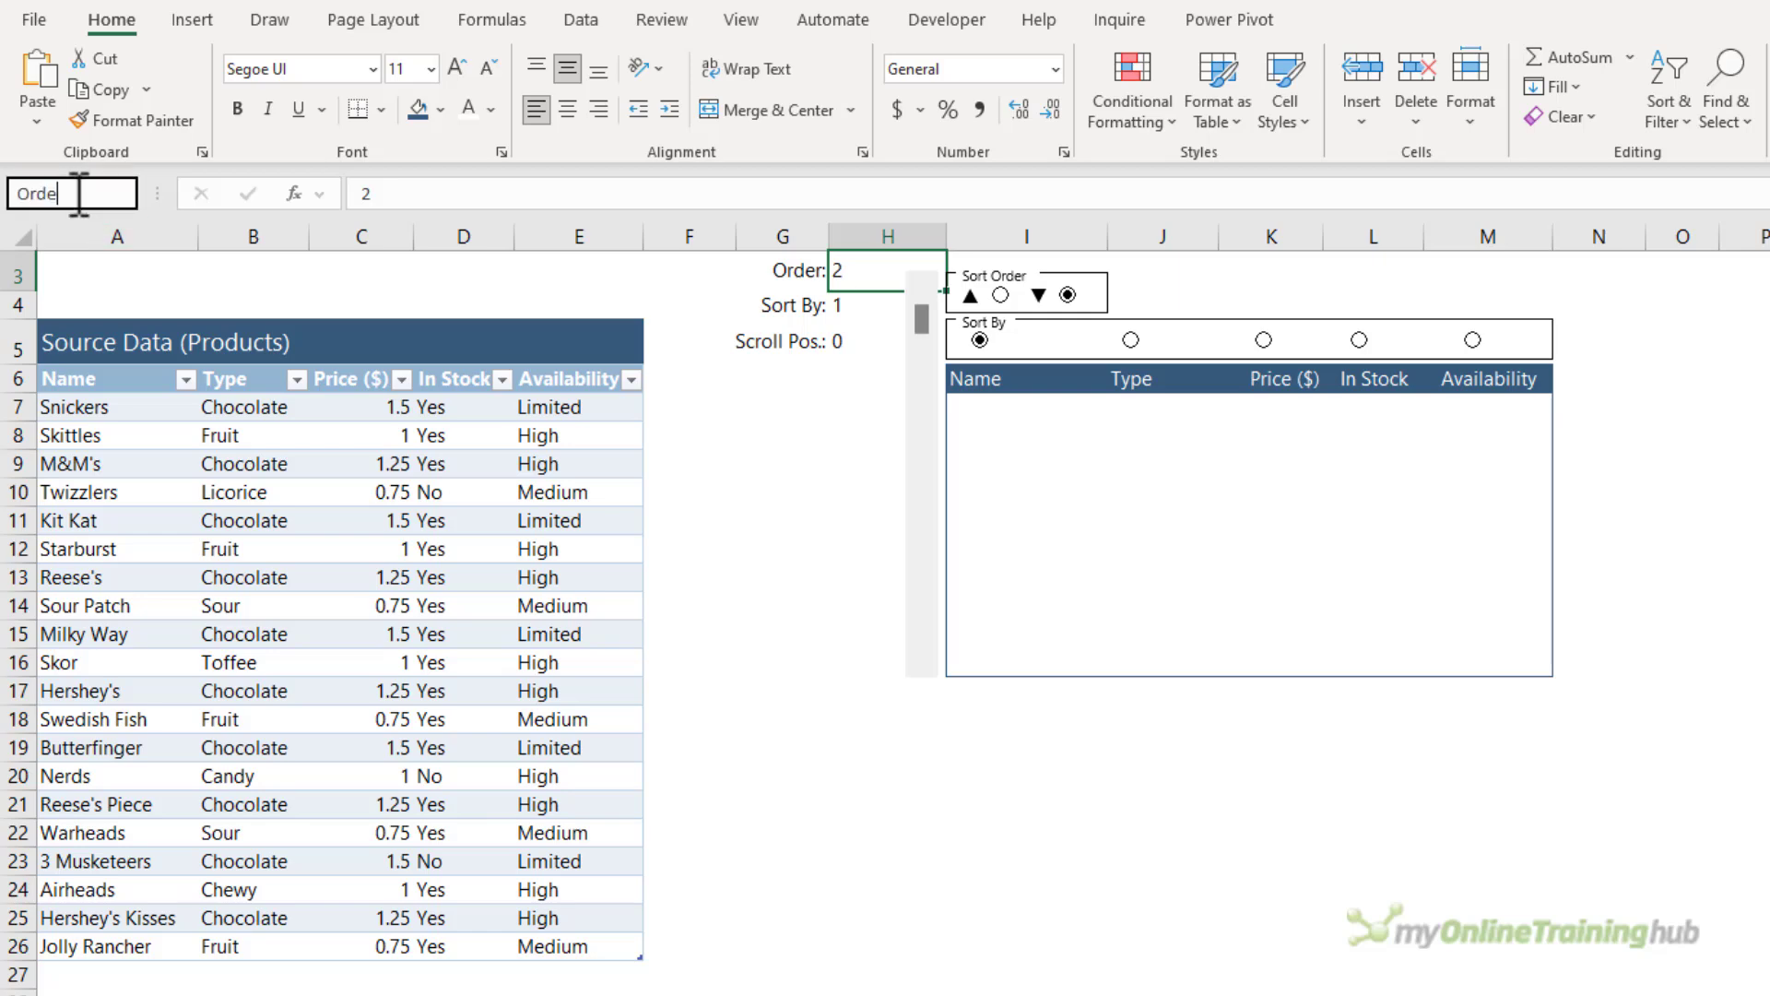
{"action": "key", "text": "Return"}
Step: Give the Sort By value cell H4 the defined name SortBy
{"action": "left_click", "coordinate": [843, 305]}
{"action": "left_click", "coordinate": [70, 193]}
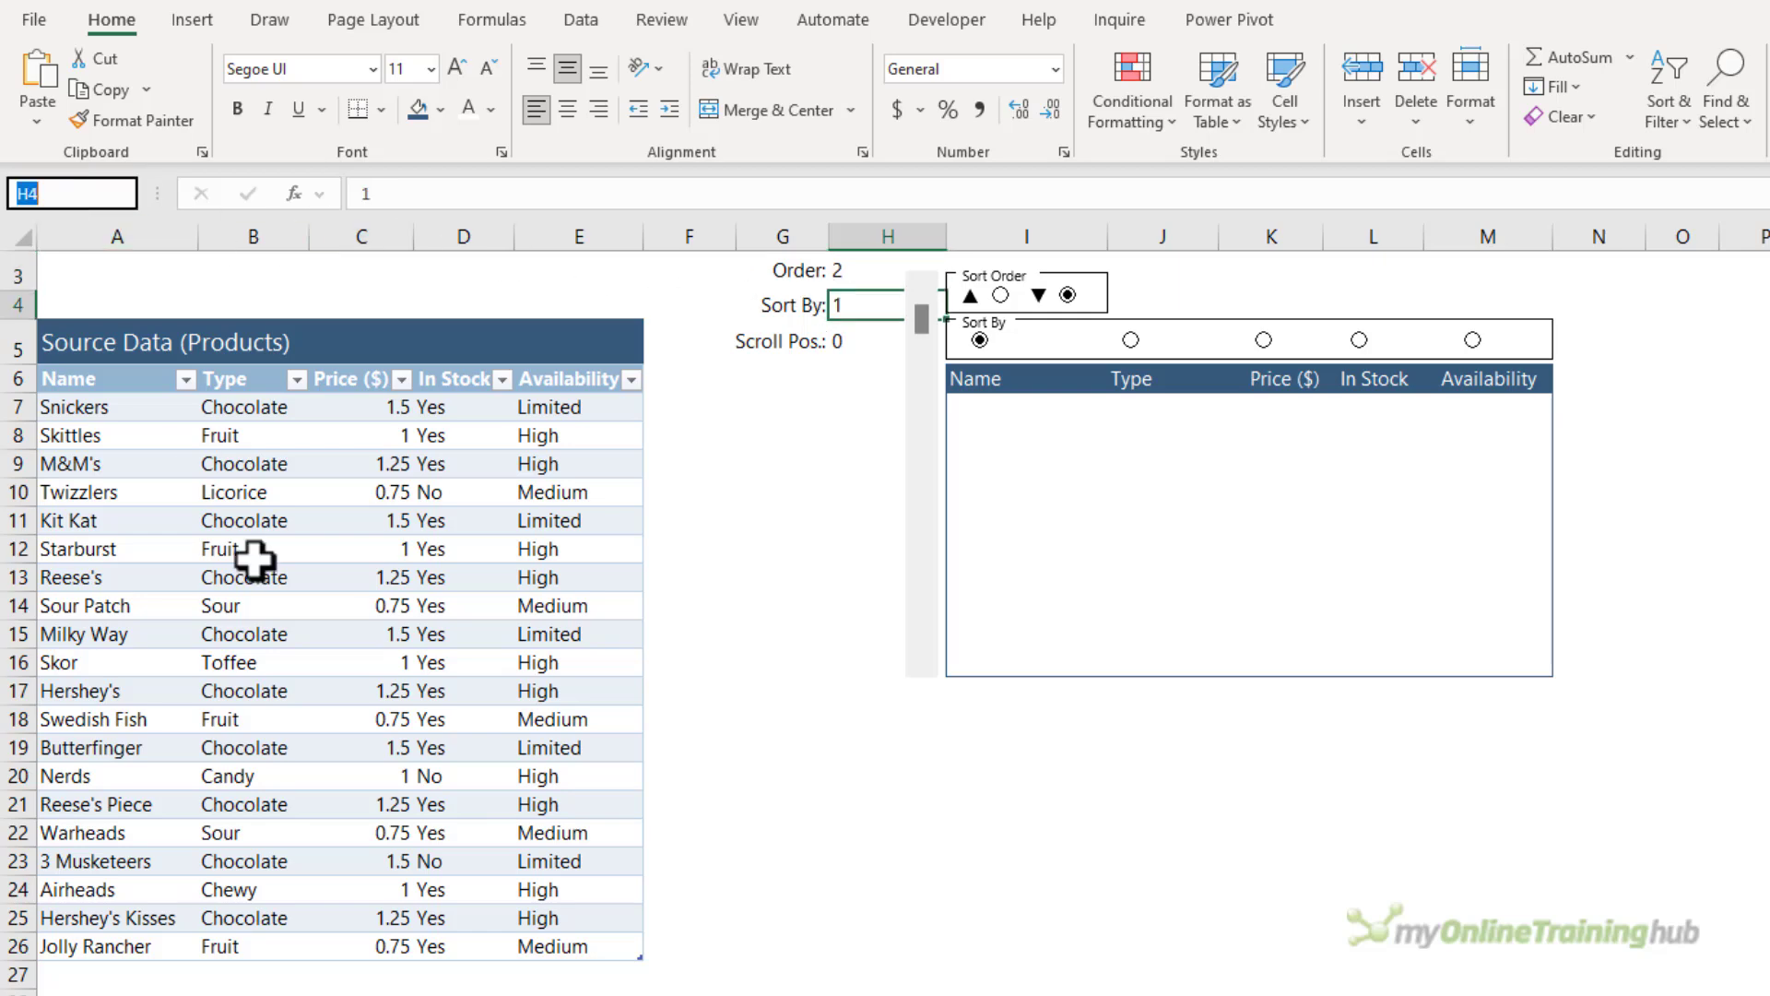
{"action": "type", "text": "SortBy"}
{"action": "key", "text": "Return"}
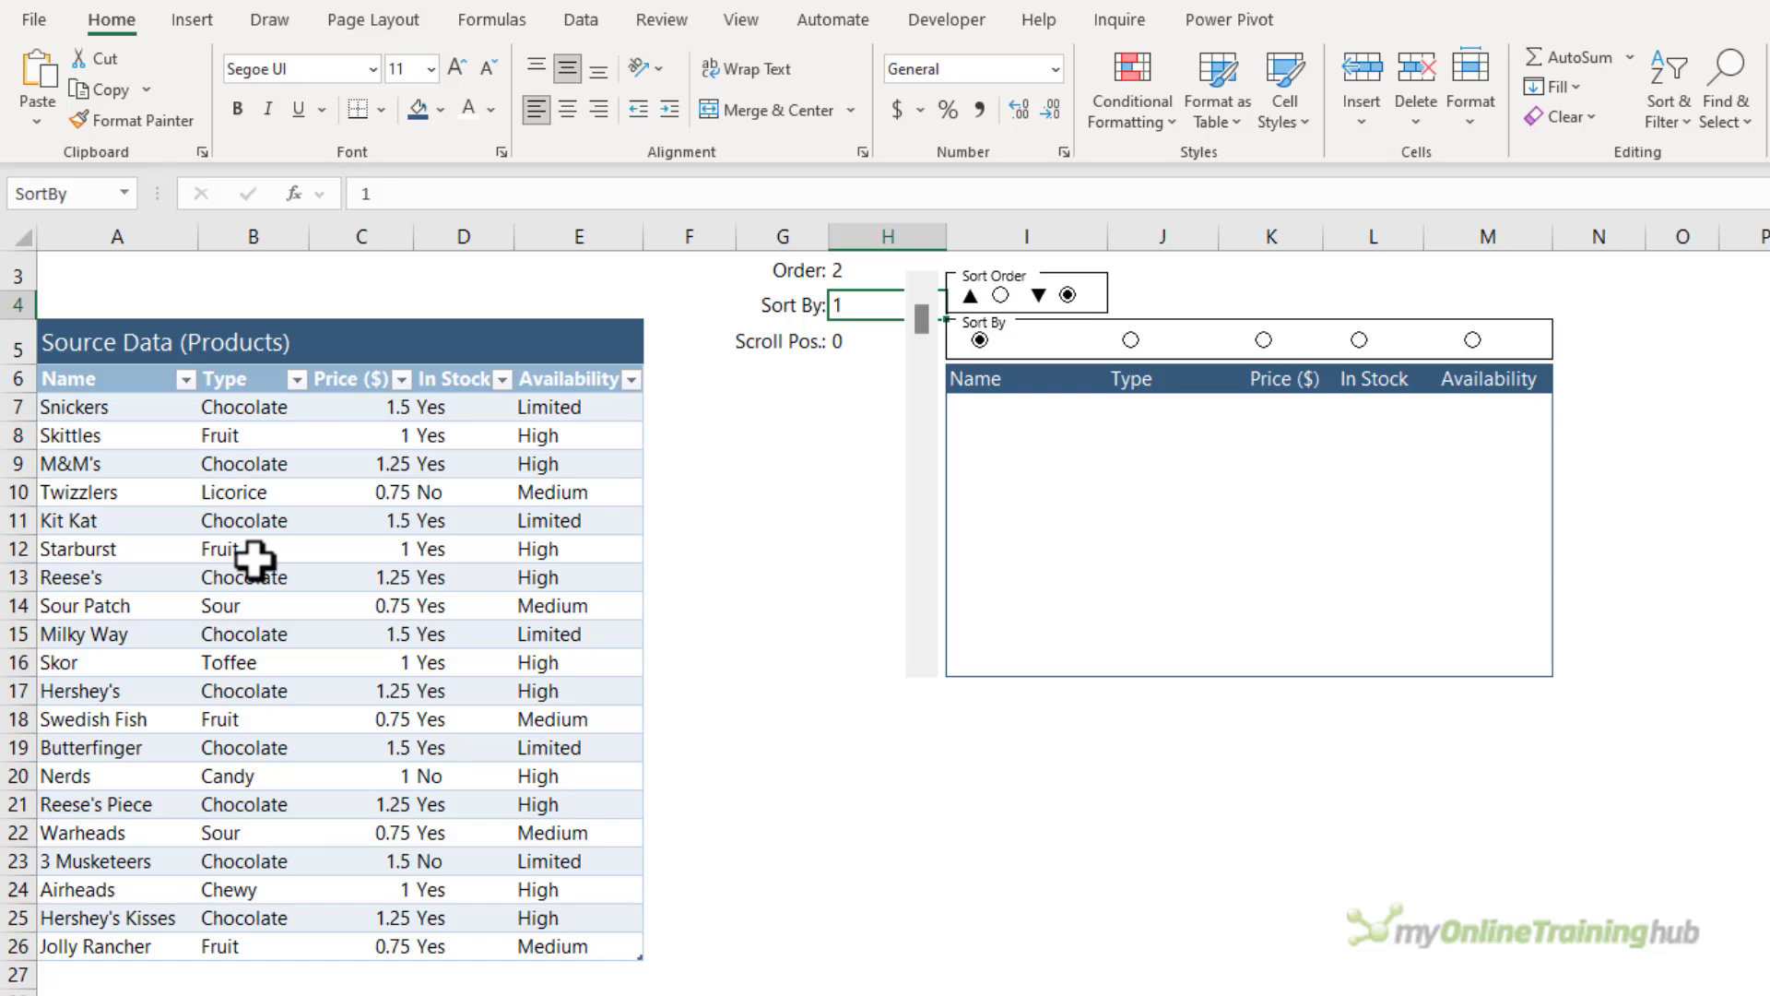
Step: Give the Scroll Pos. value cell H5 the defined name Scroll
{"action": "key", "text": "Down"}
{"action": "left_click", "coordinate": [78, 195]}
{"action": "type", "text": "Scroll"}
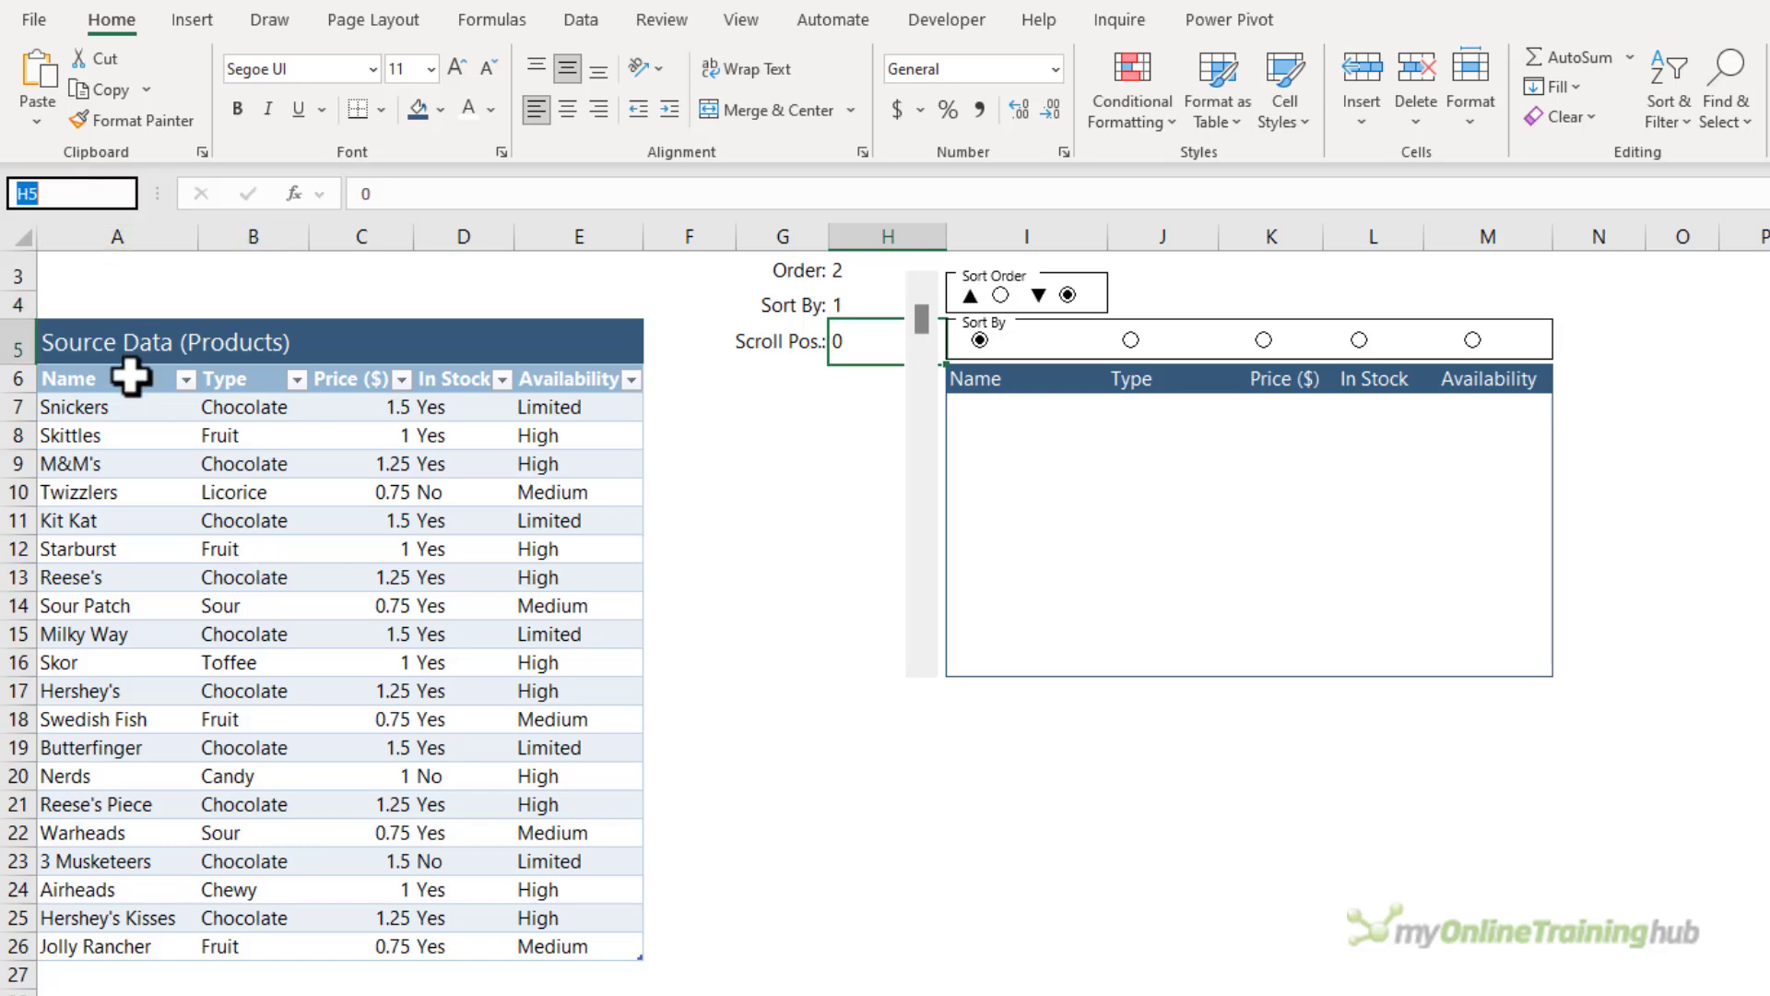
{"action": "key", "text": "Return"}
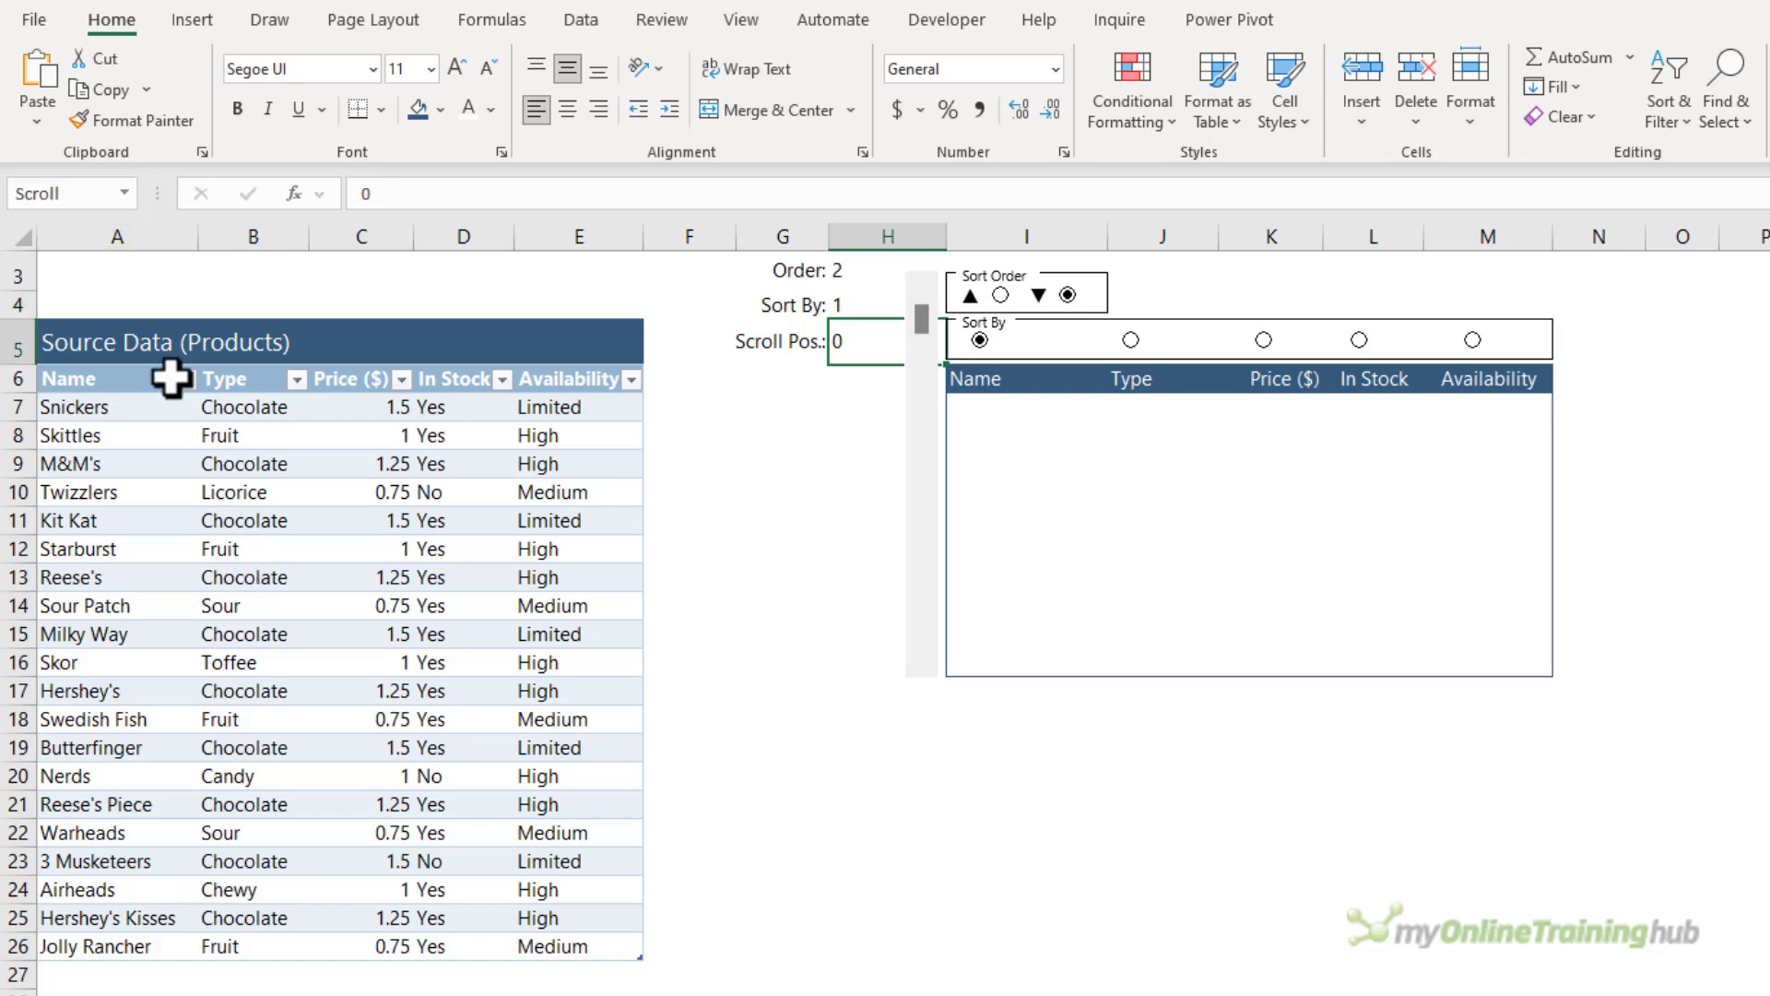
Step: Start a formula in cell I7 with INDEX around a SORT of the Stock table, using SortBy as the sort index
{"action": "left_click", "coordinate": [1008, 410]}
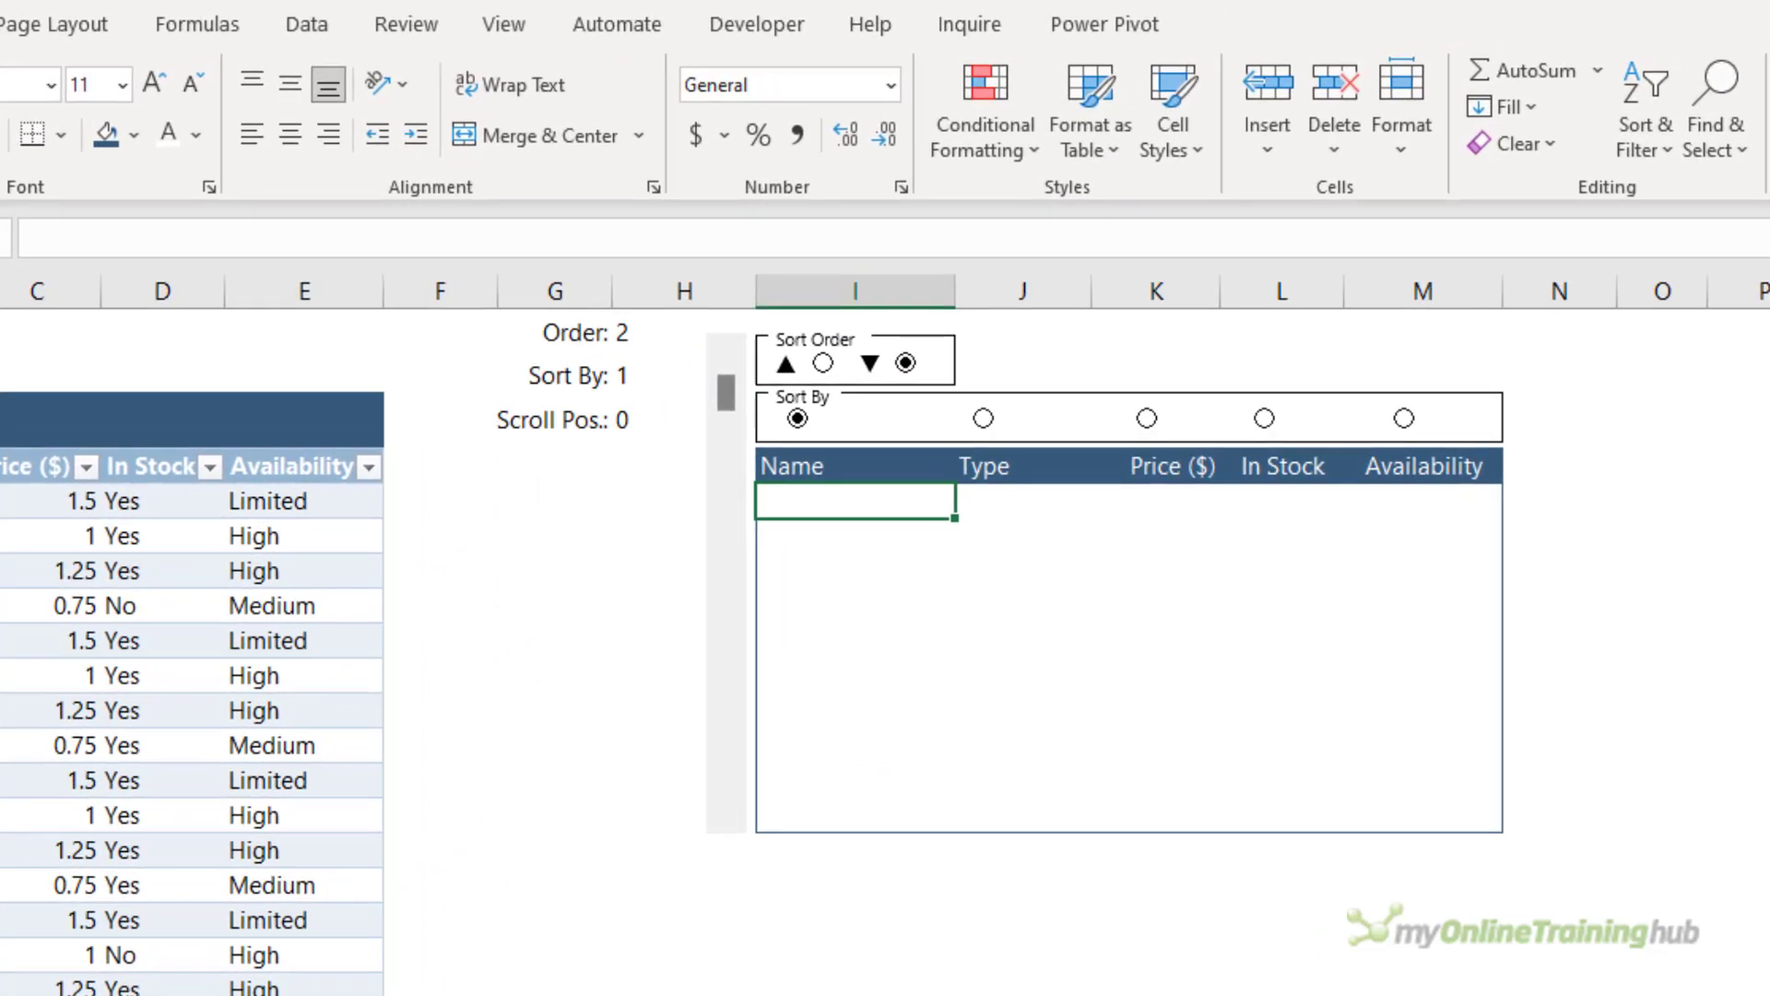
{"action": "type", "text": "=ind"}
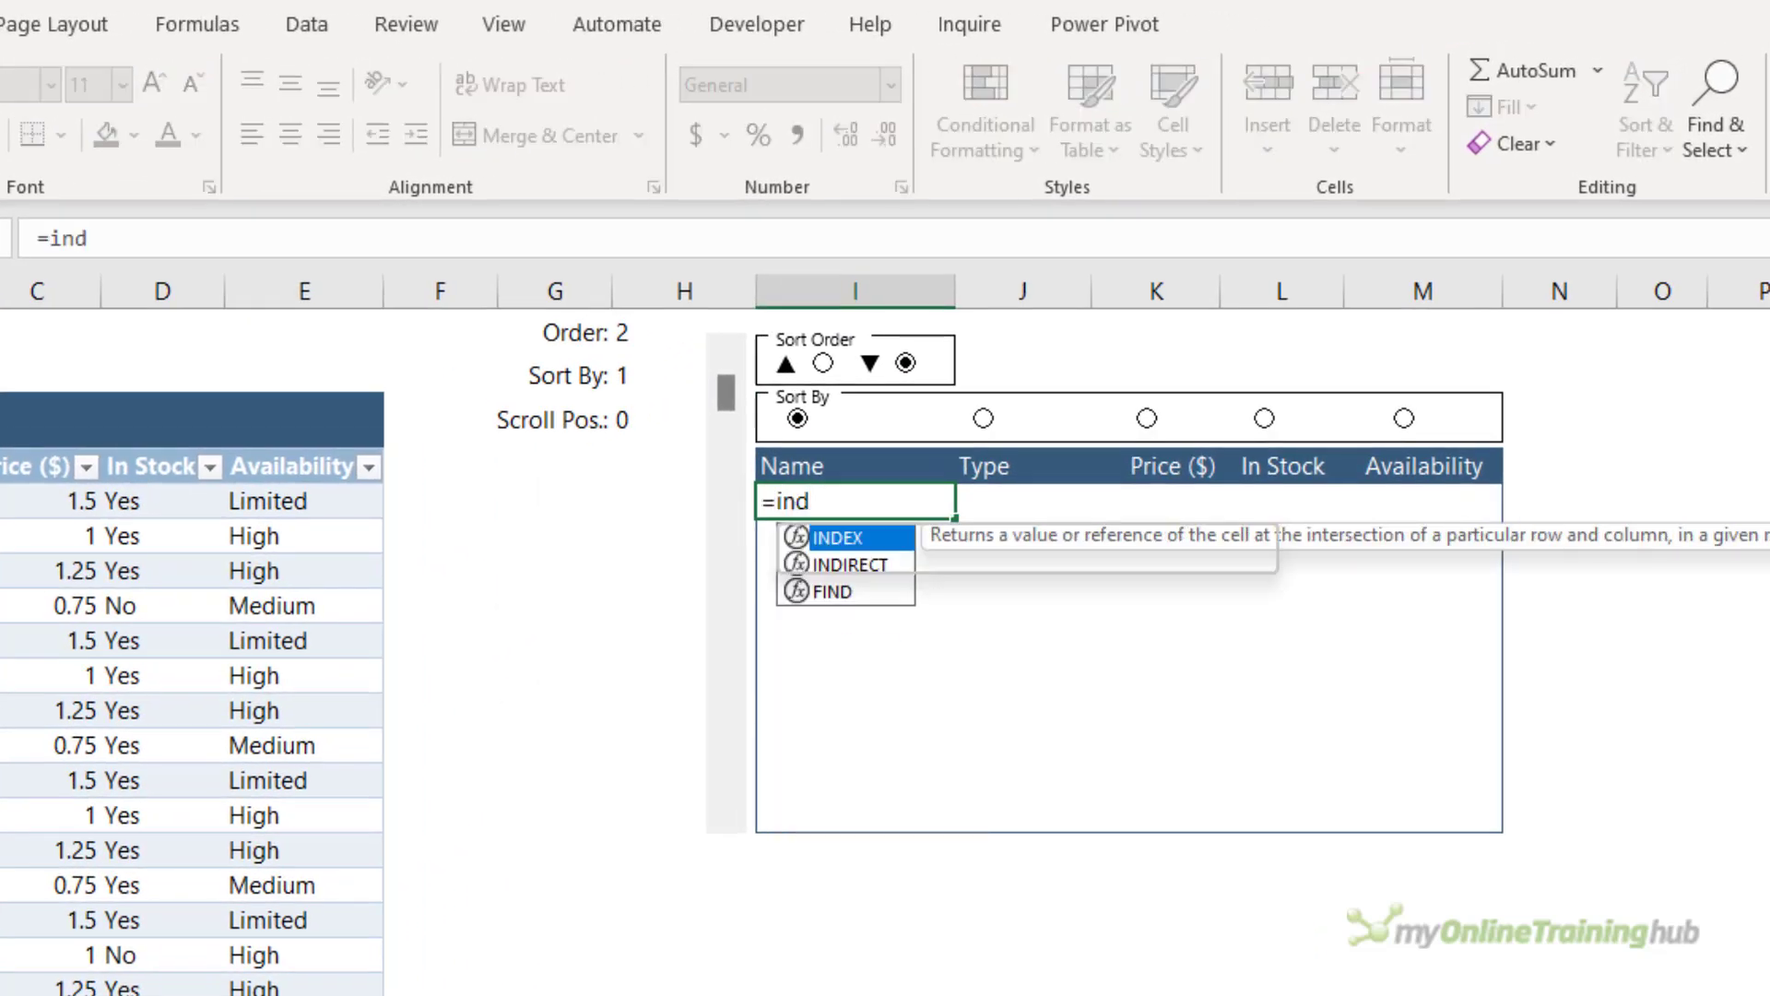
{"action": "key", "text": "Tab"}
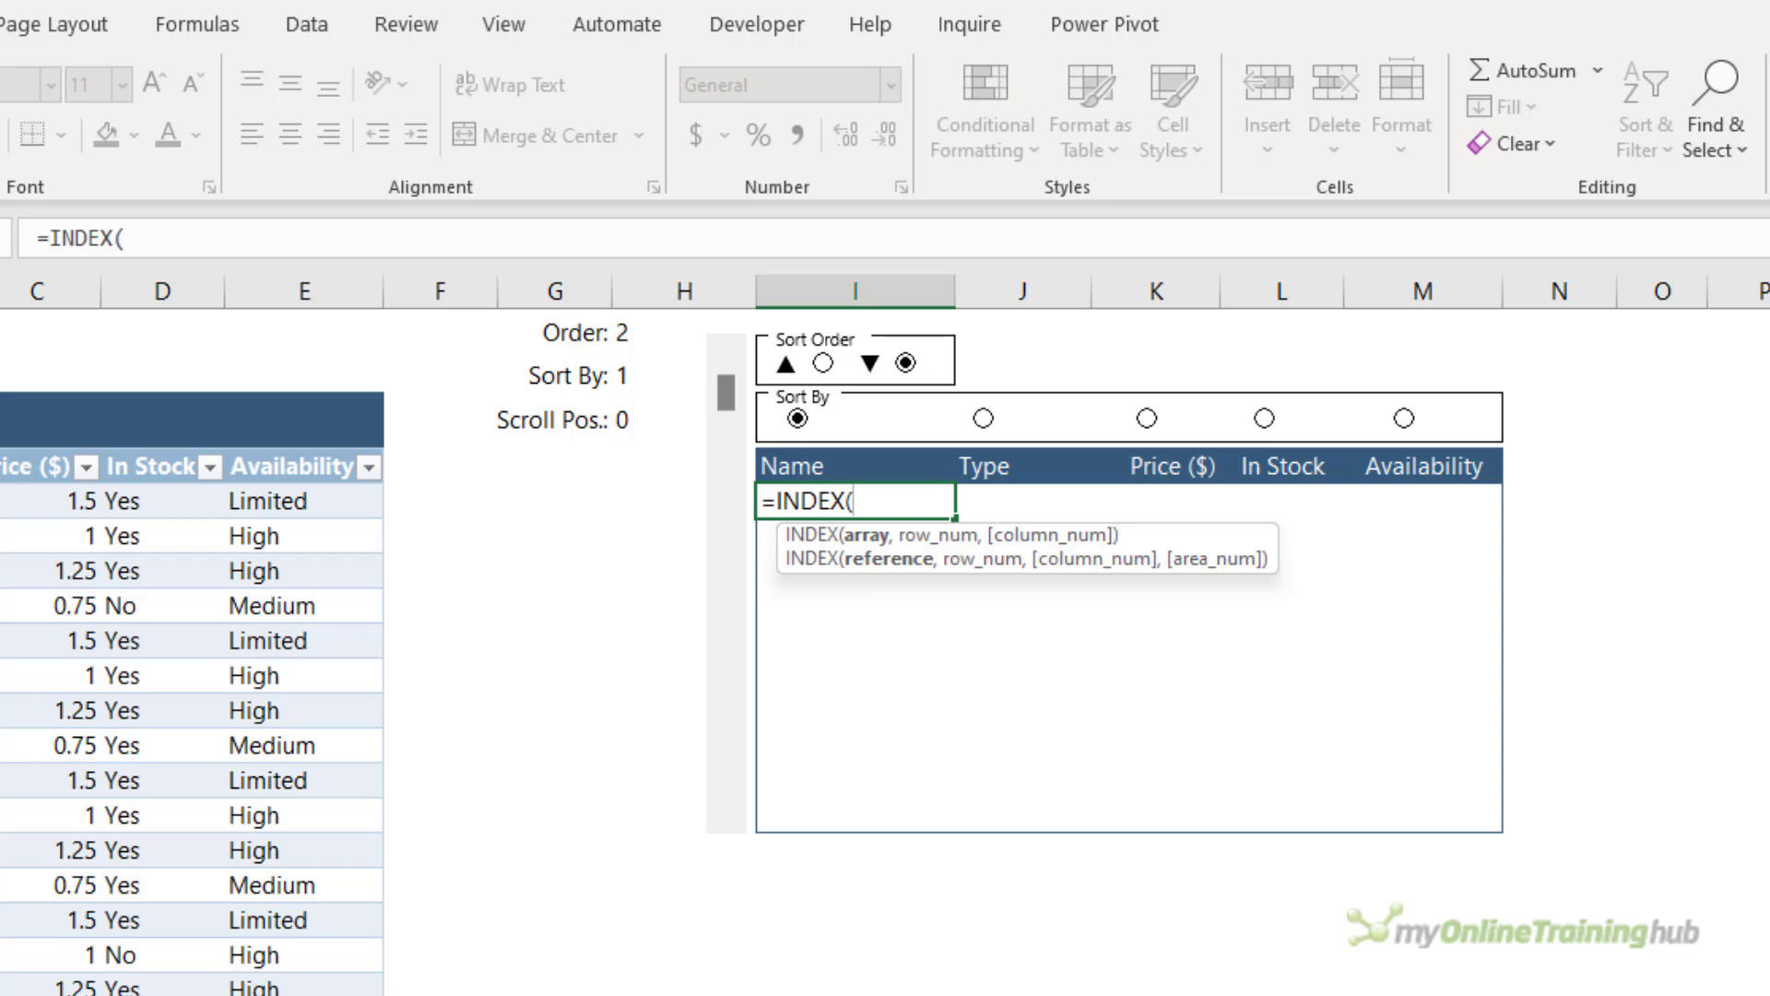
{"action": "type", "text": "sor"}
{"action": "key", "text": "Tab"}
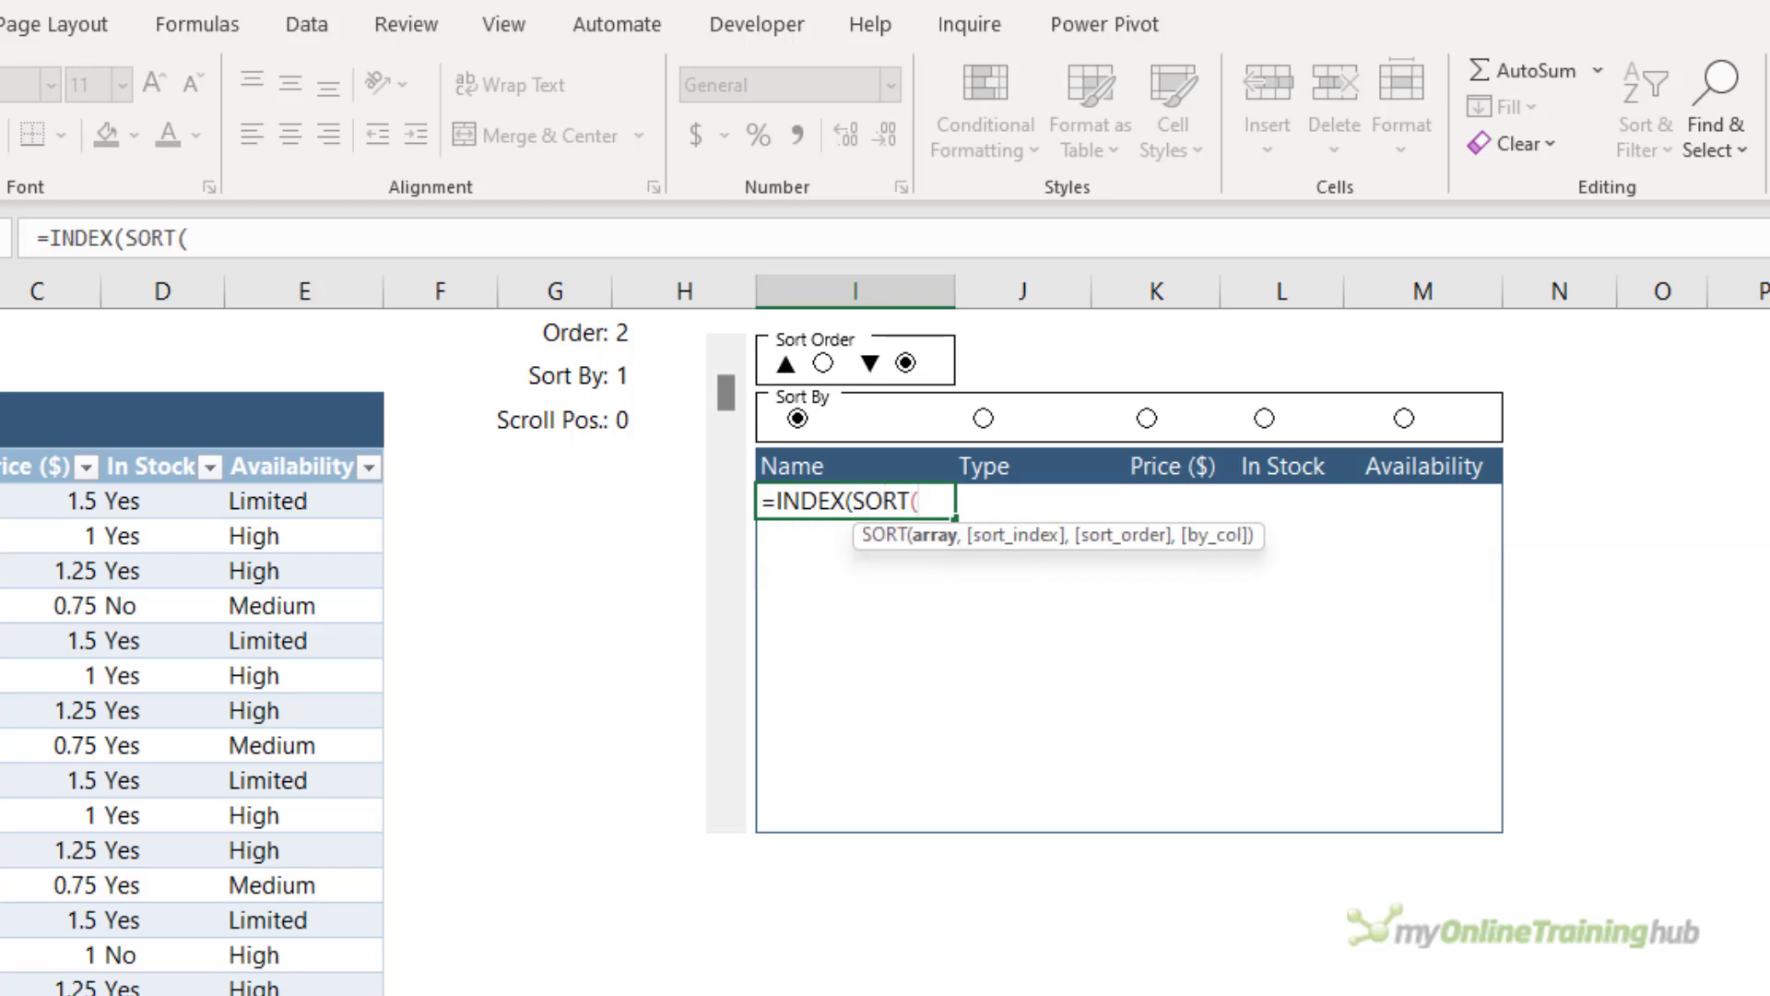
{"action": "type", "text": "sto"}
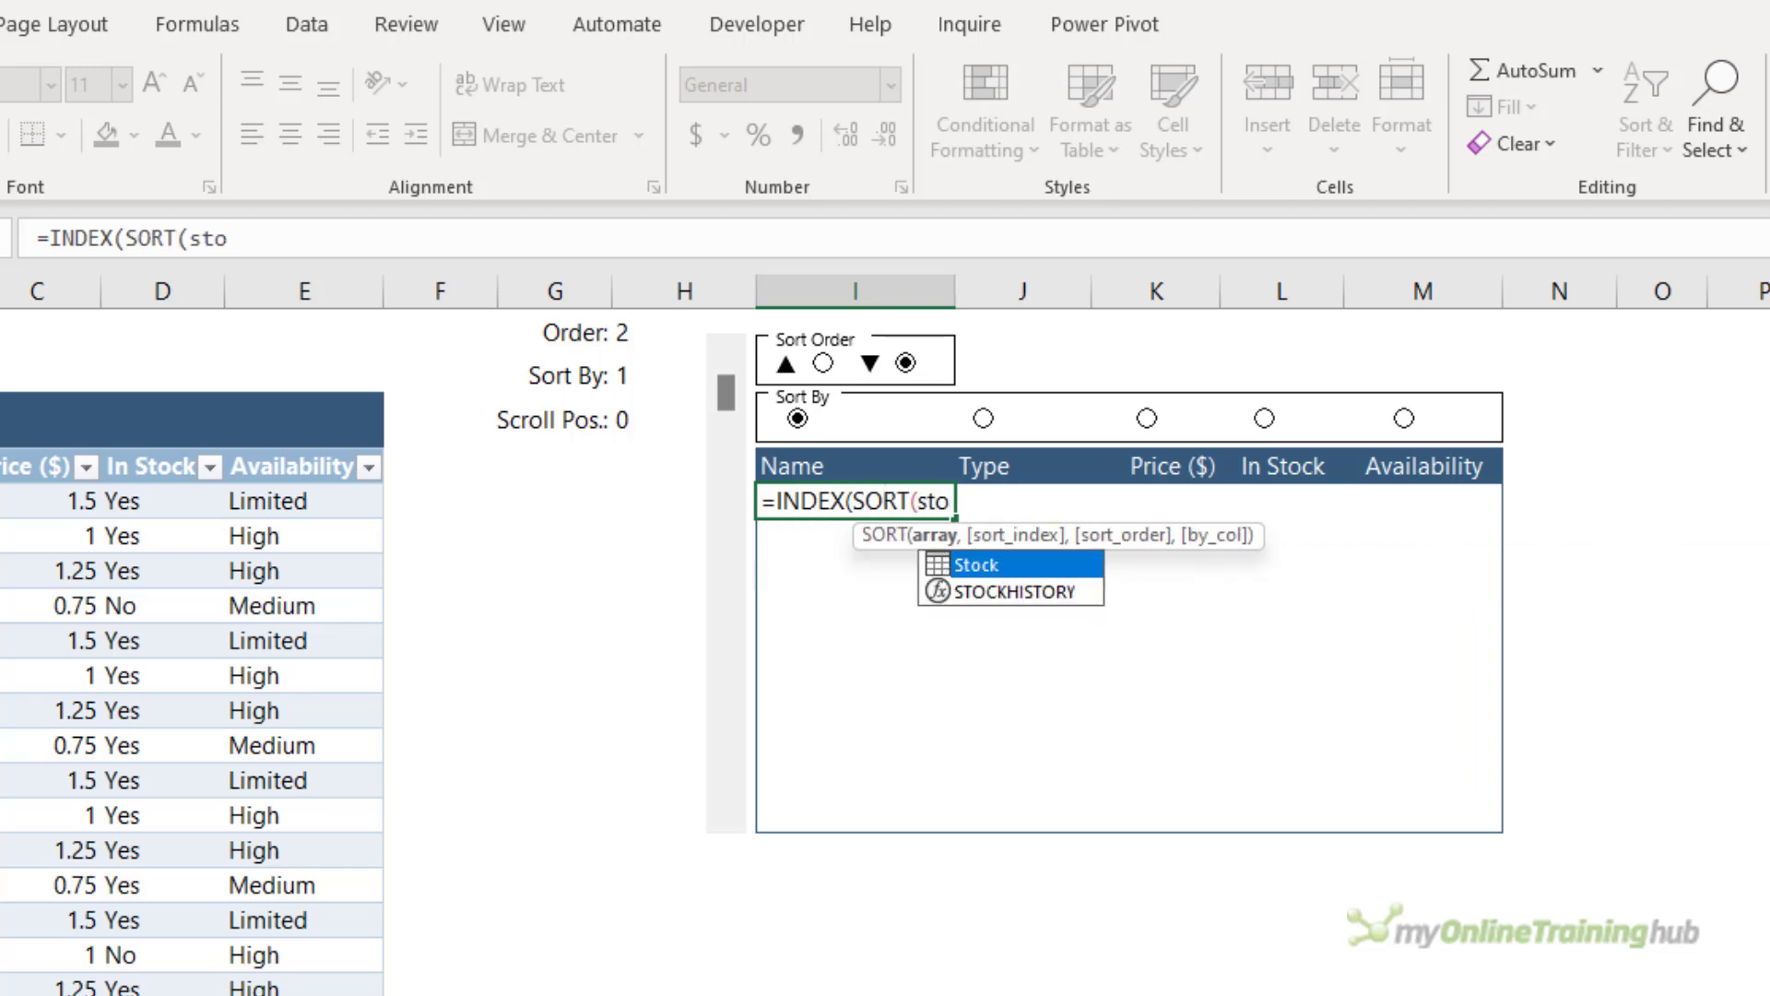
{"action": "key", "text": "Tab"}
{"action": "type", "text": ","}
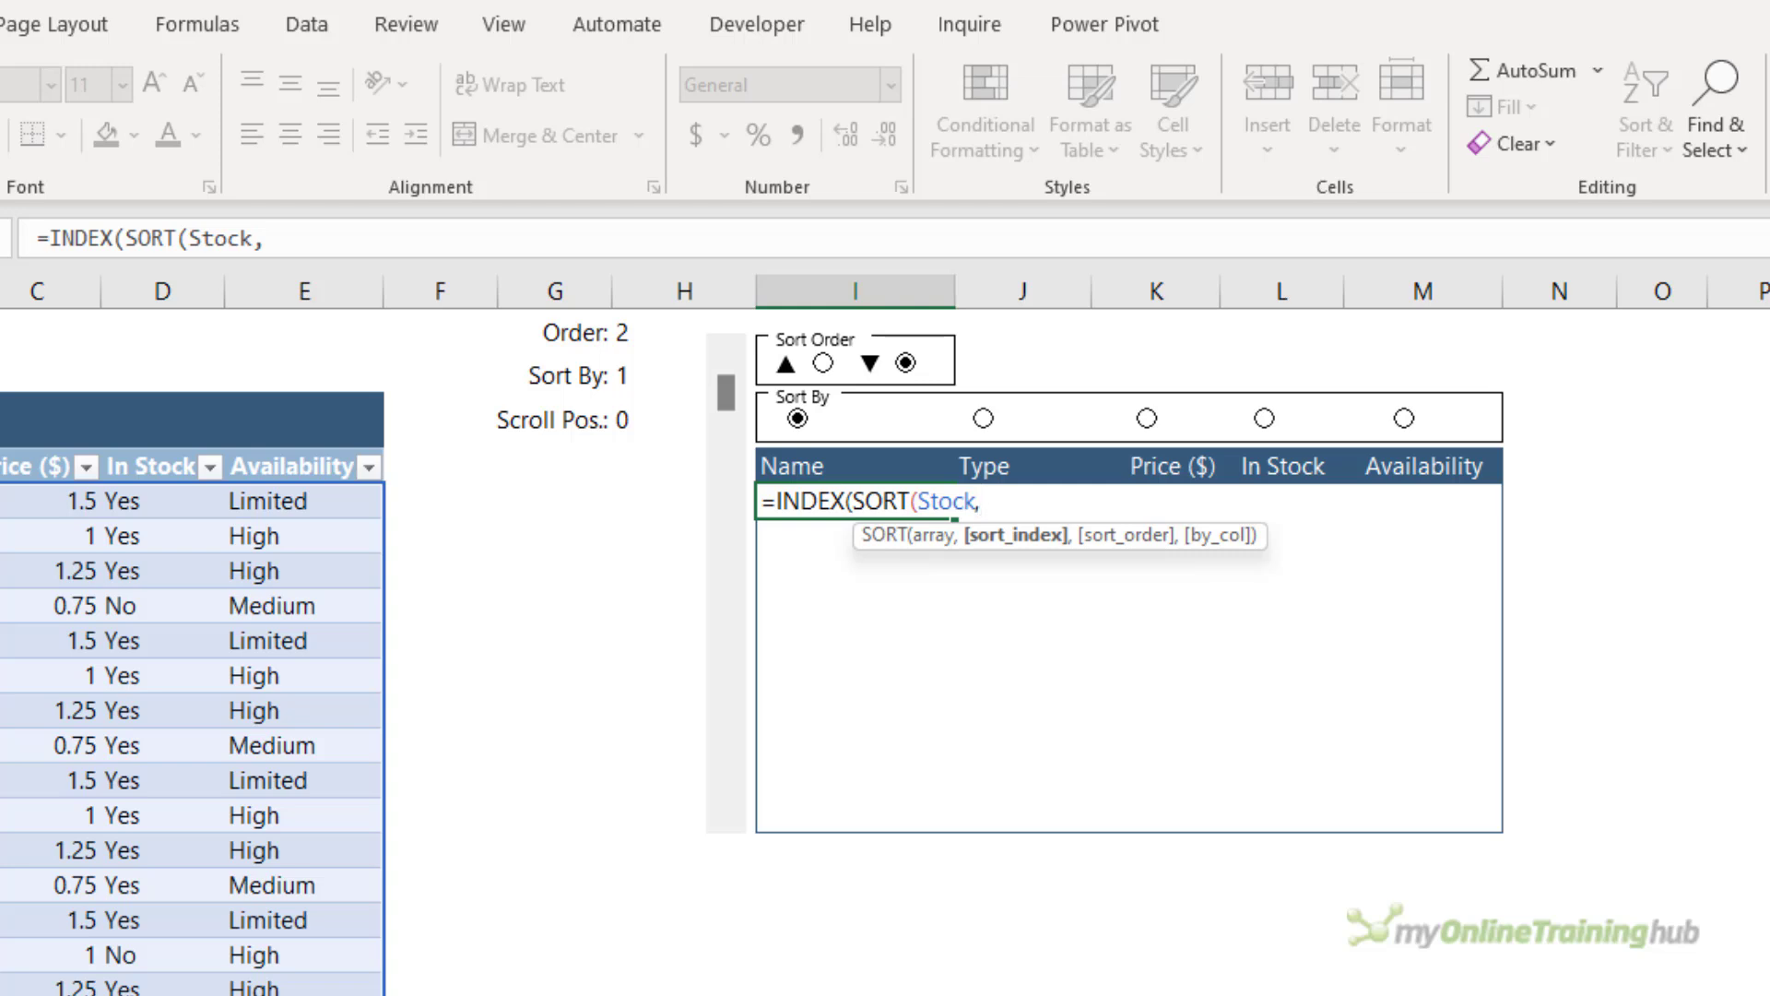
{"action": "type", "text": "sort"}
{"action": "key", "text": "Down"}
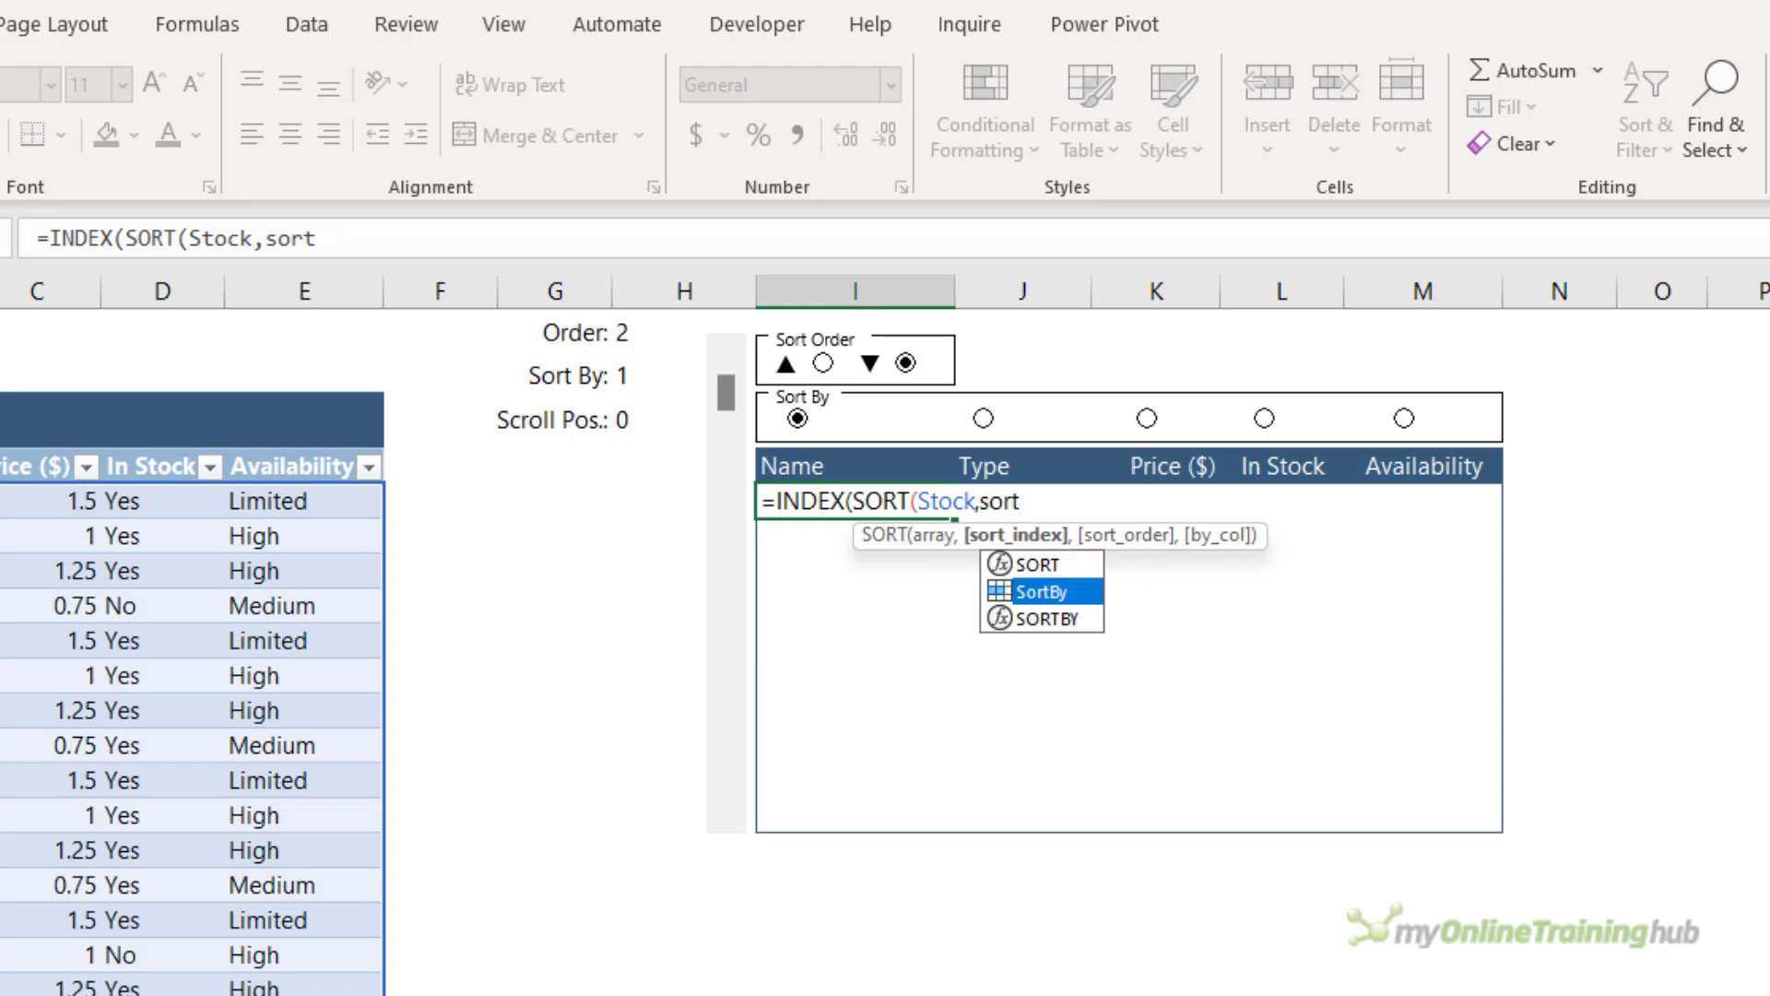
{"action": "key", "text": "Tab"}
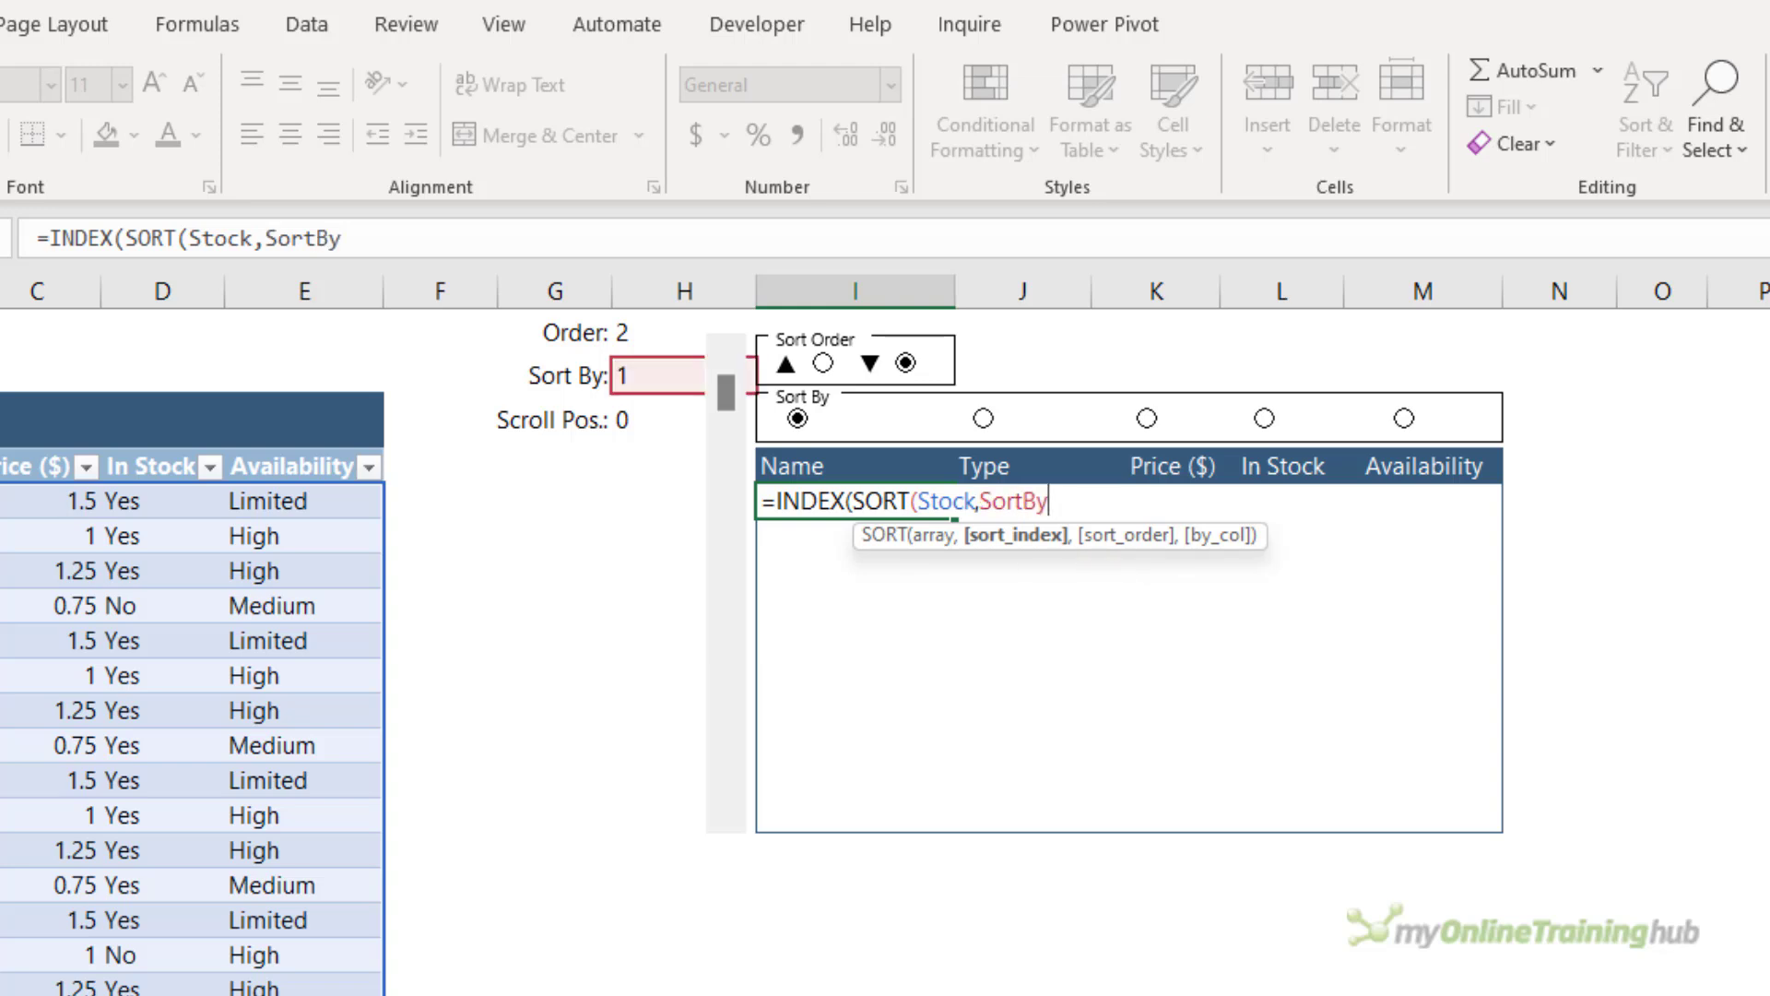
{"action": "type", "text": ","}
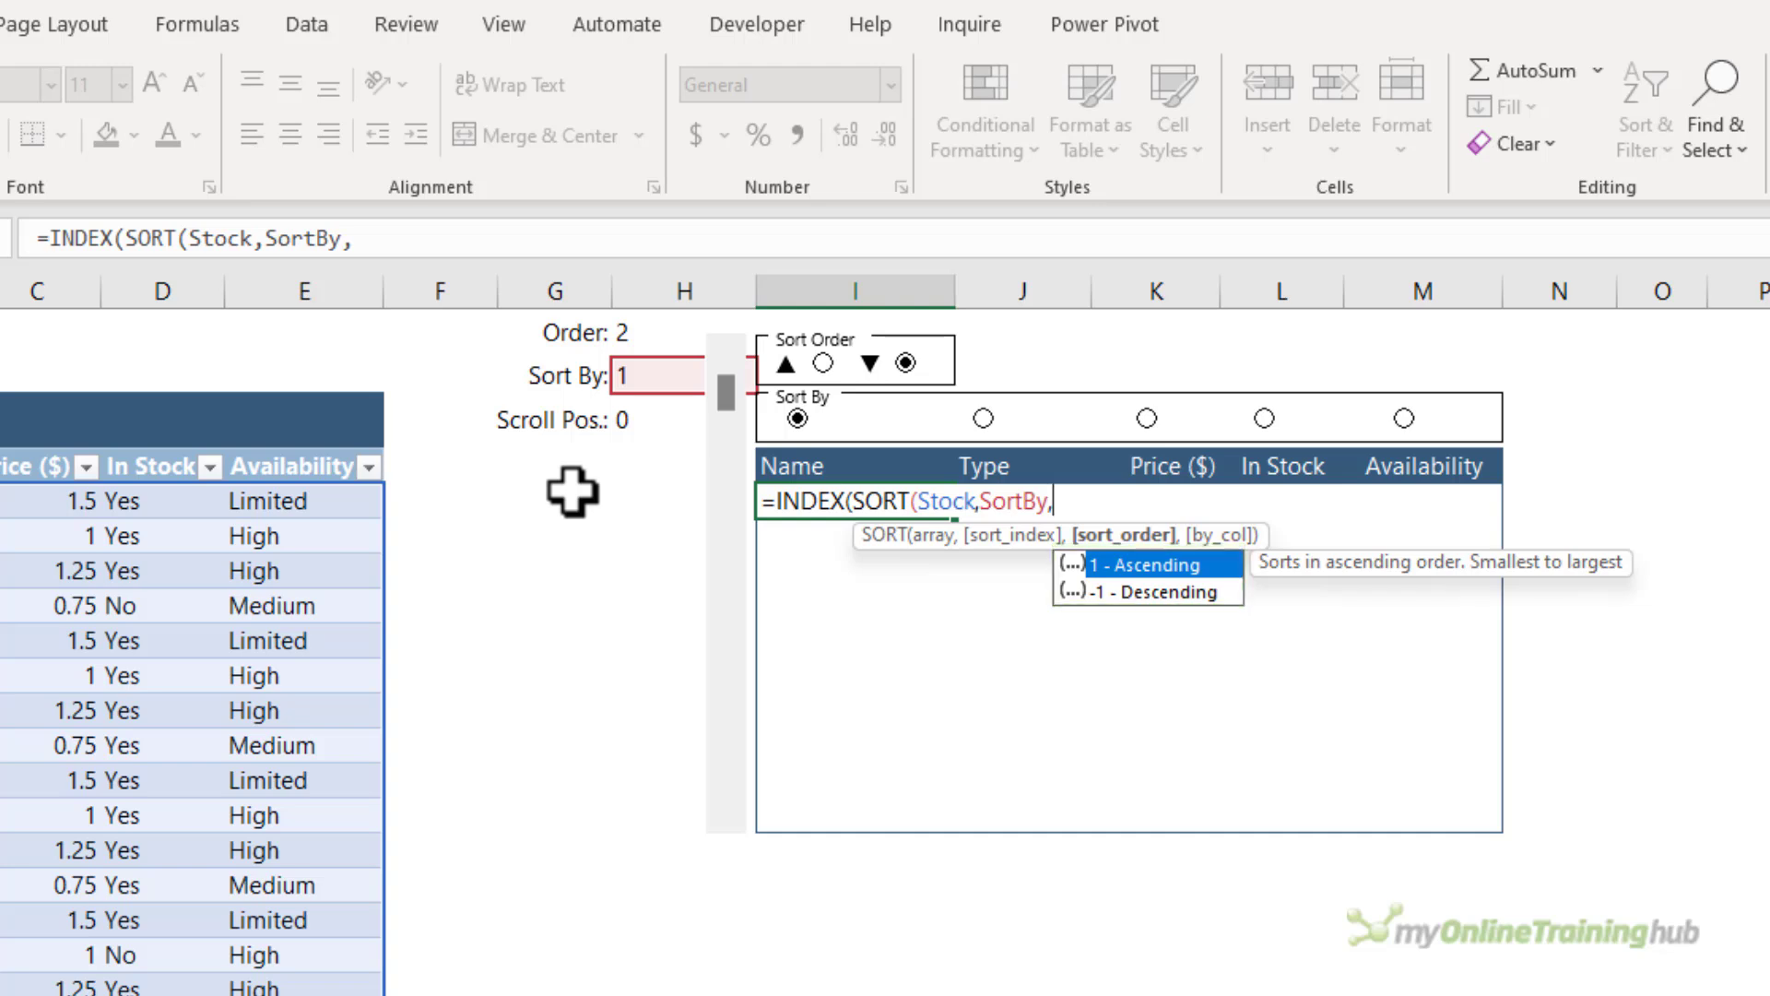
Step: Enter CHOOSE(Order,1,-1) as the sort order argument and close the SORT function
{"action": "type", "text": "choose("}
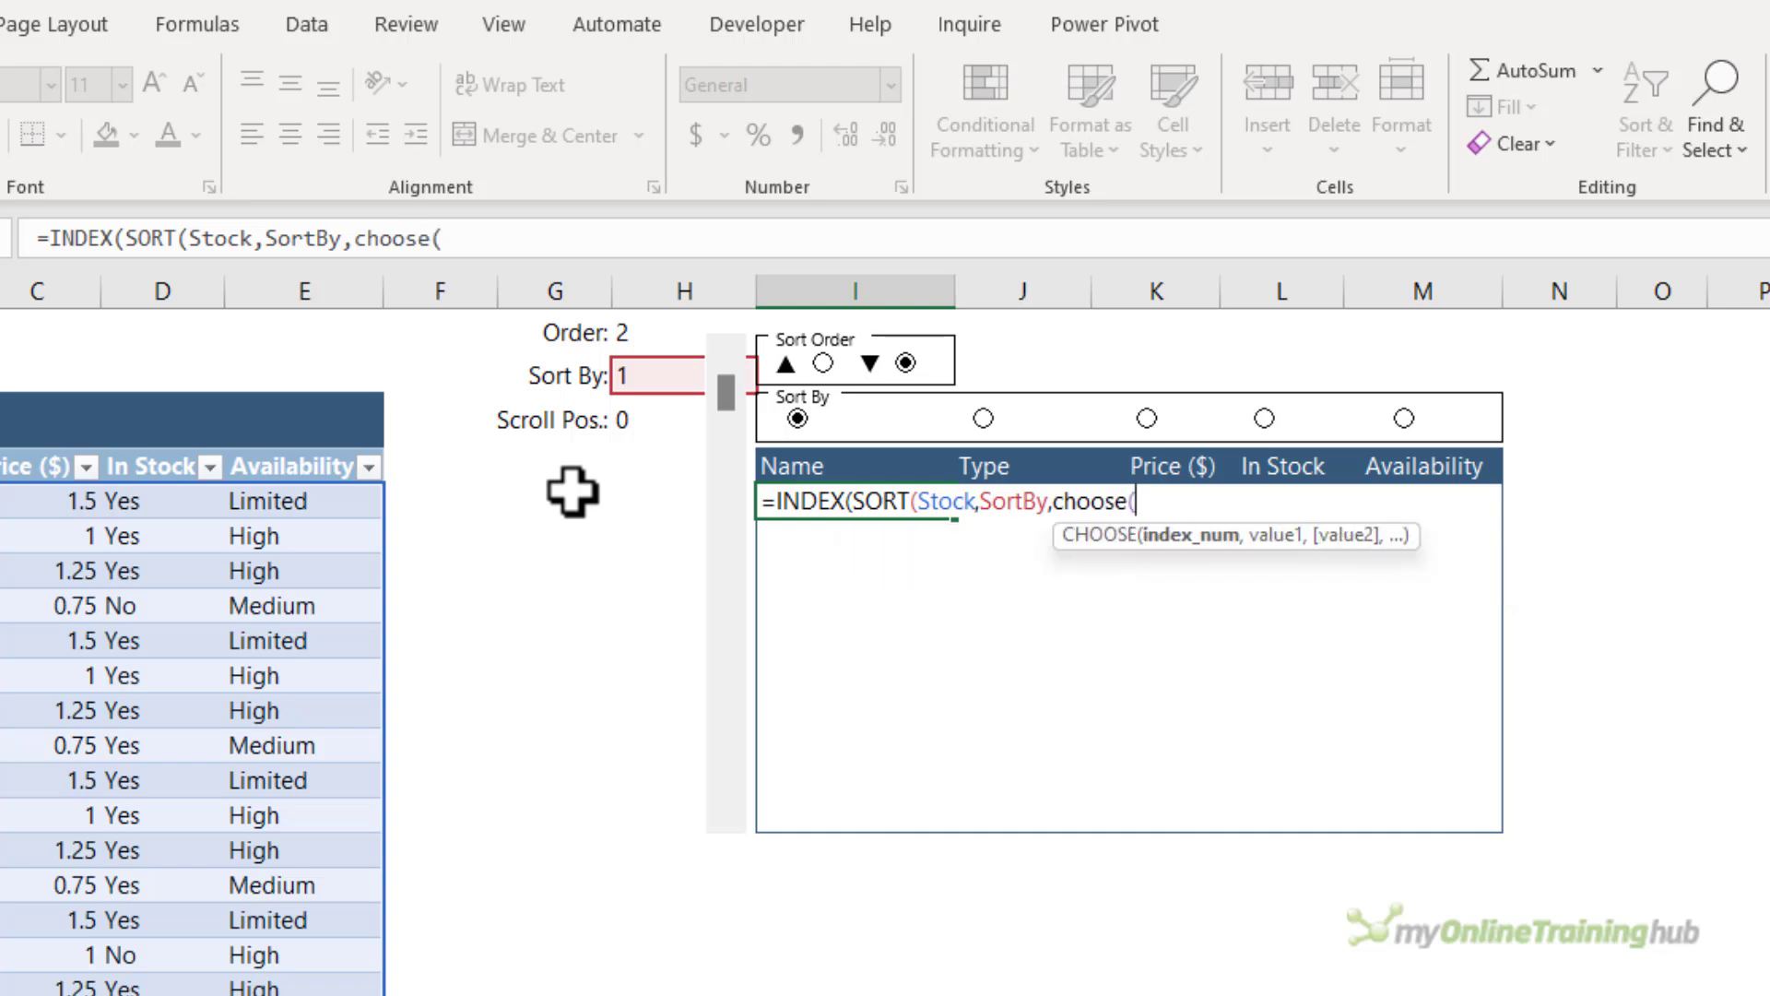
{"action": "type", "text": "ord"}
{"action": "key", "text": "Tab"}
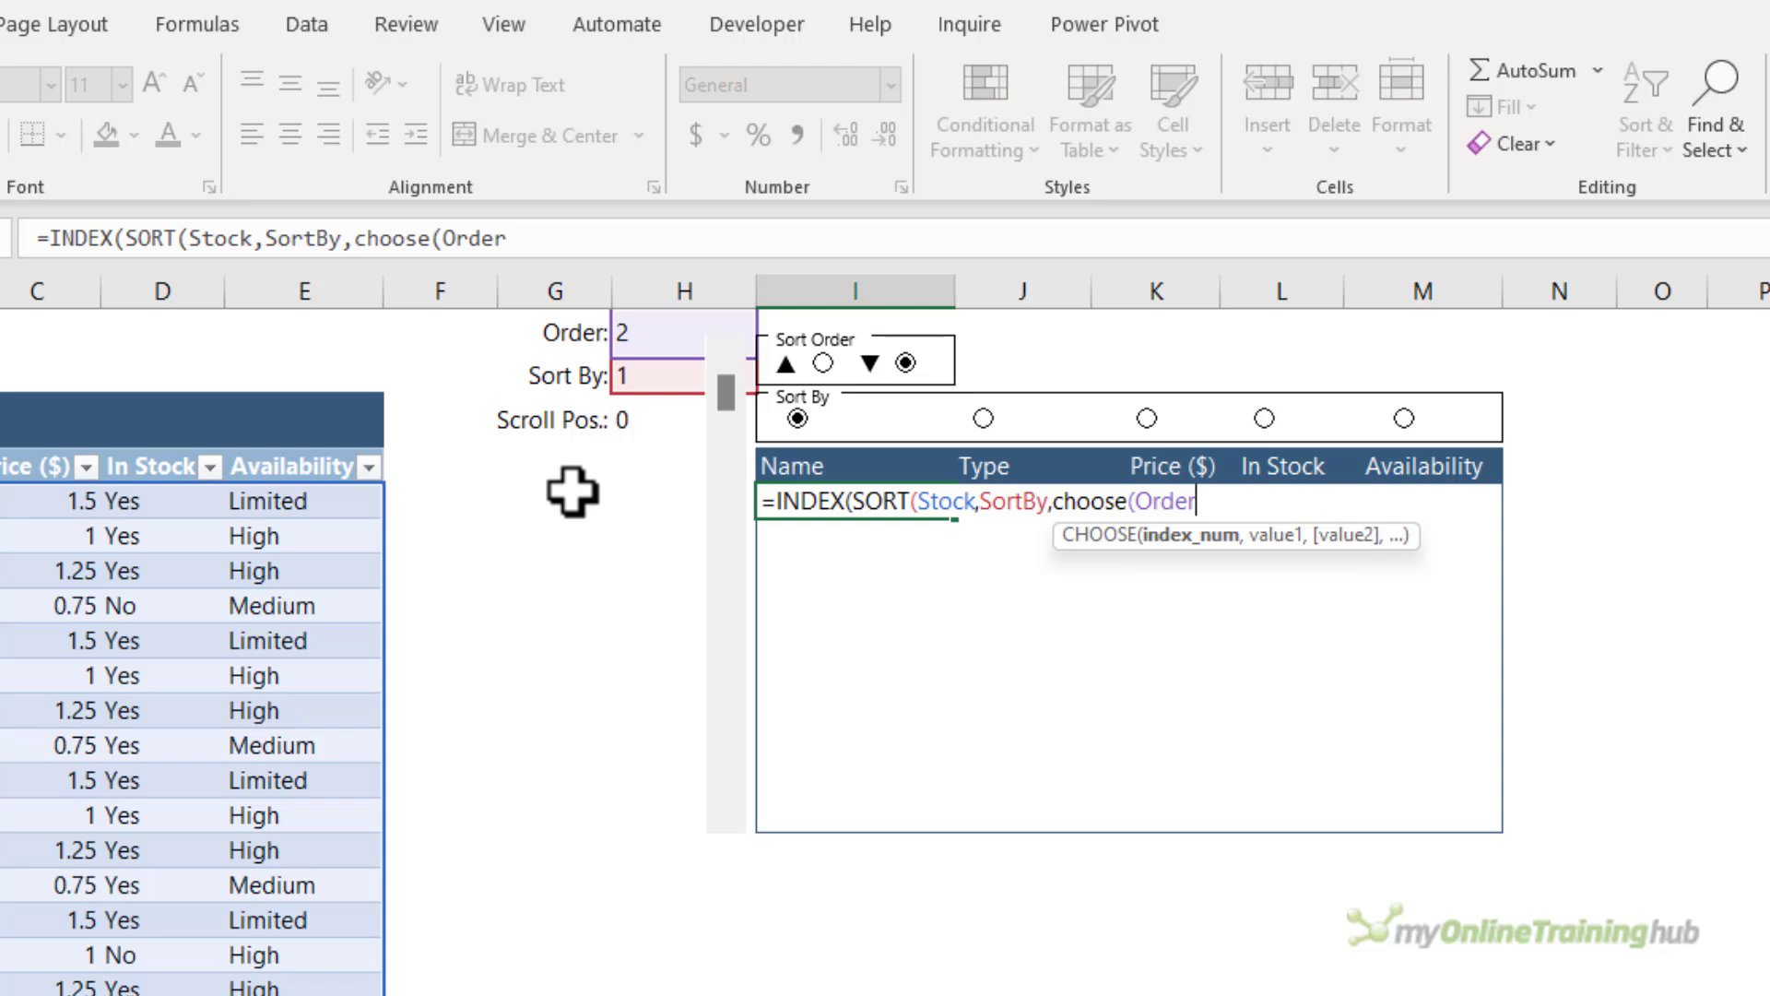
{"action": "type", "text": ","}
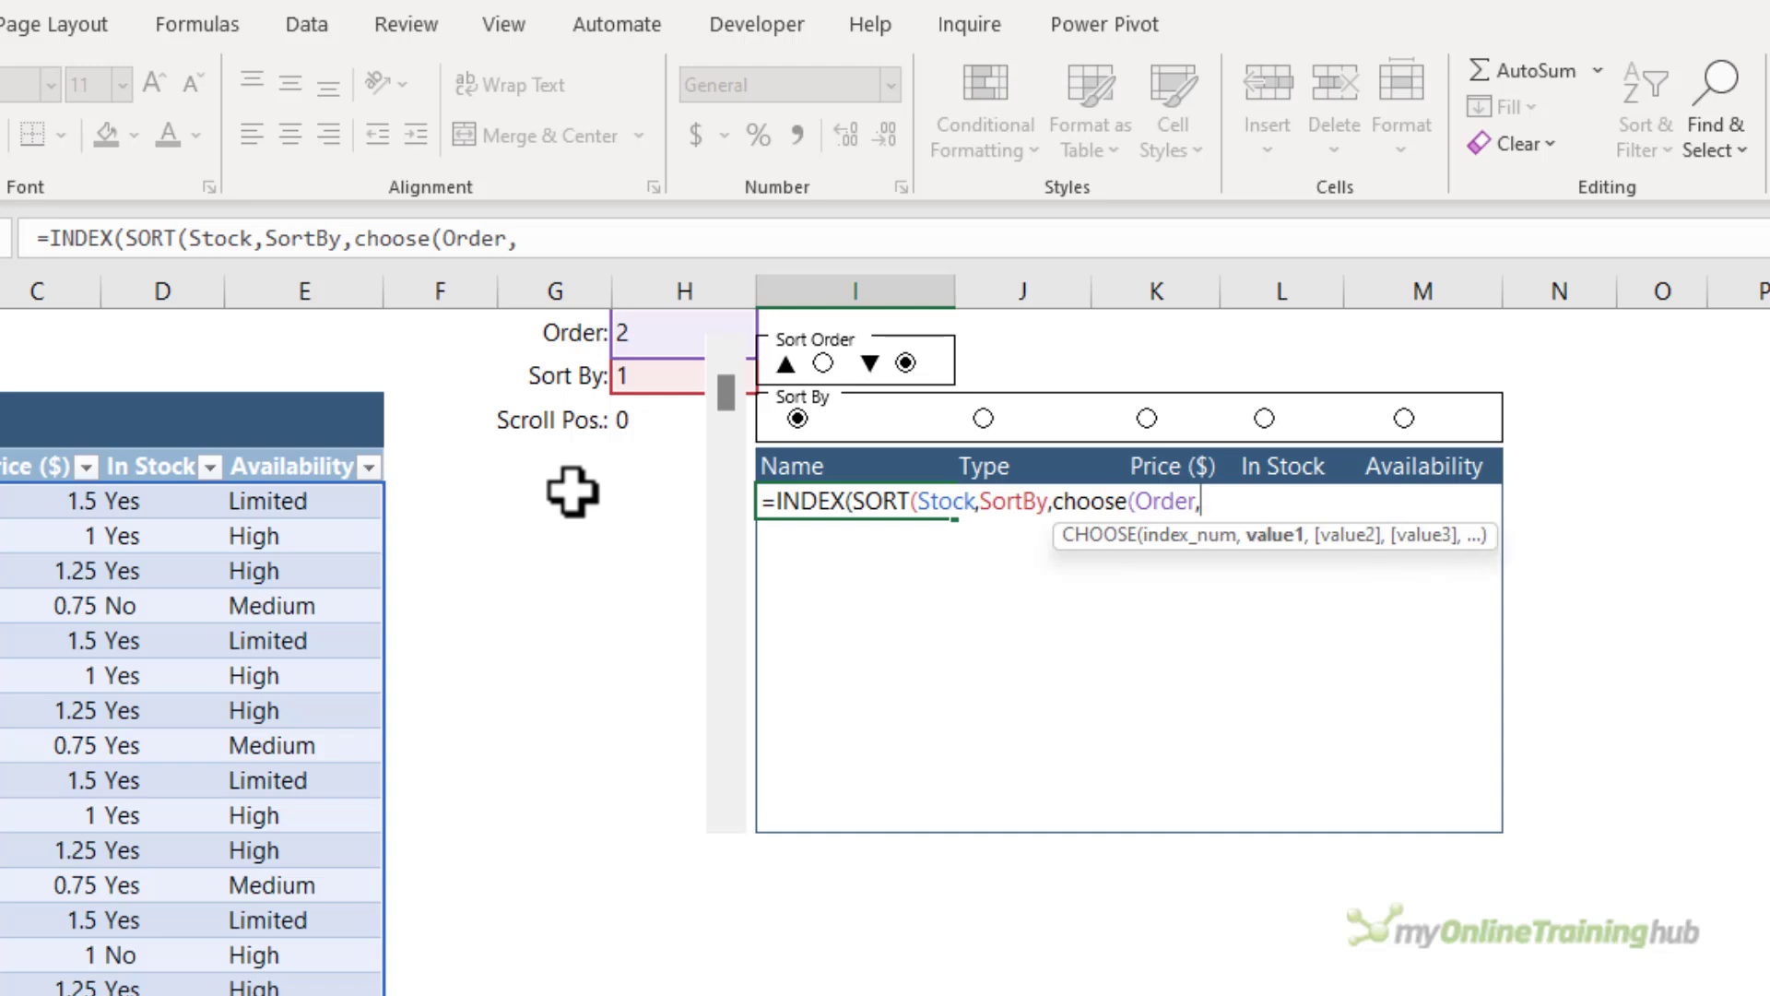
{"action": "type", "text": "1,-1"}
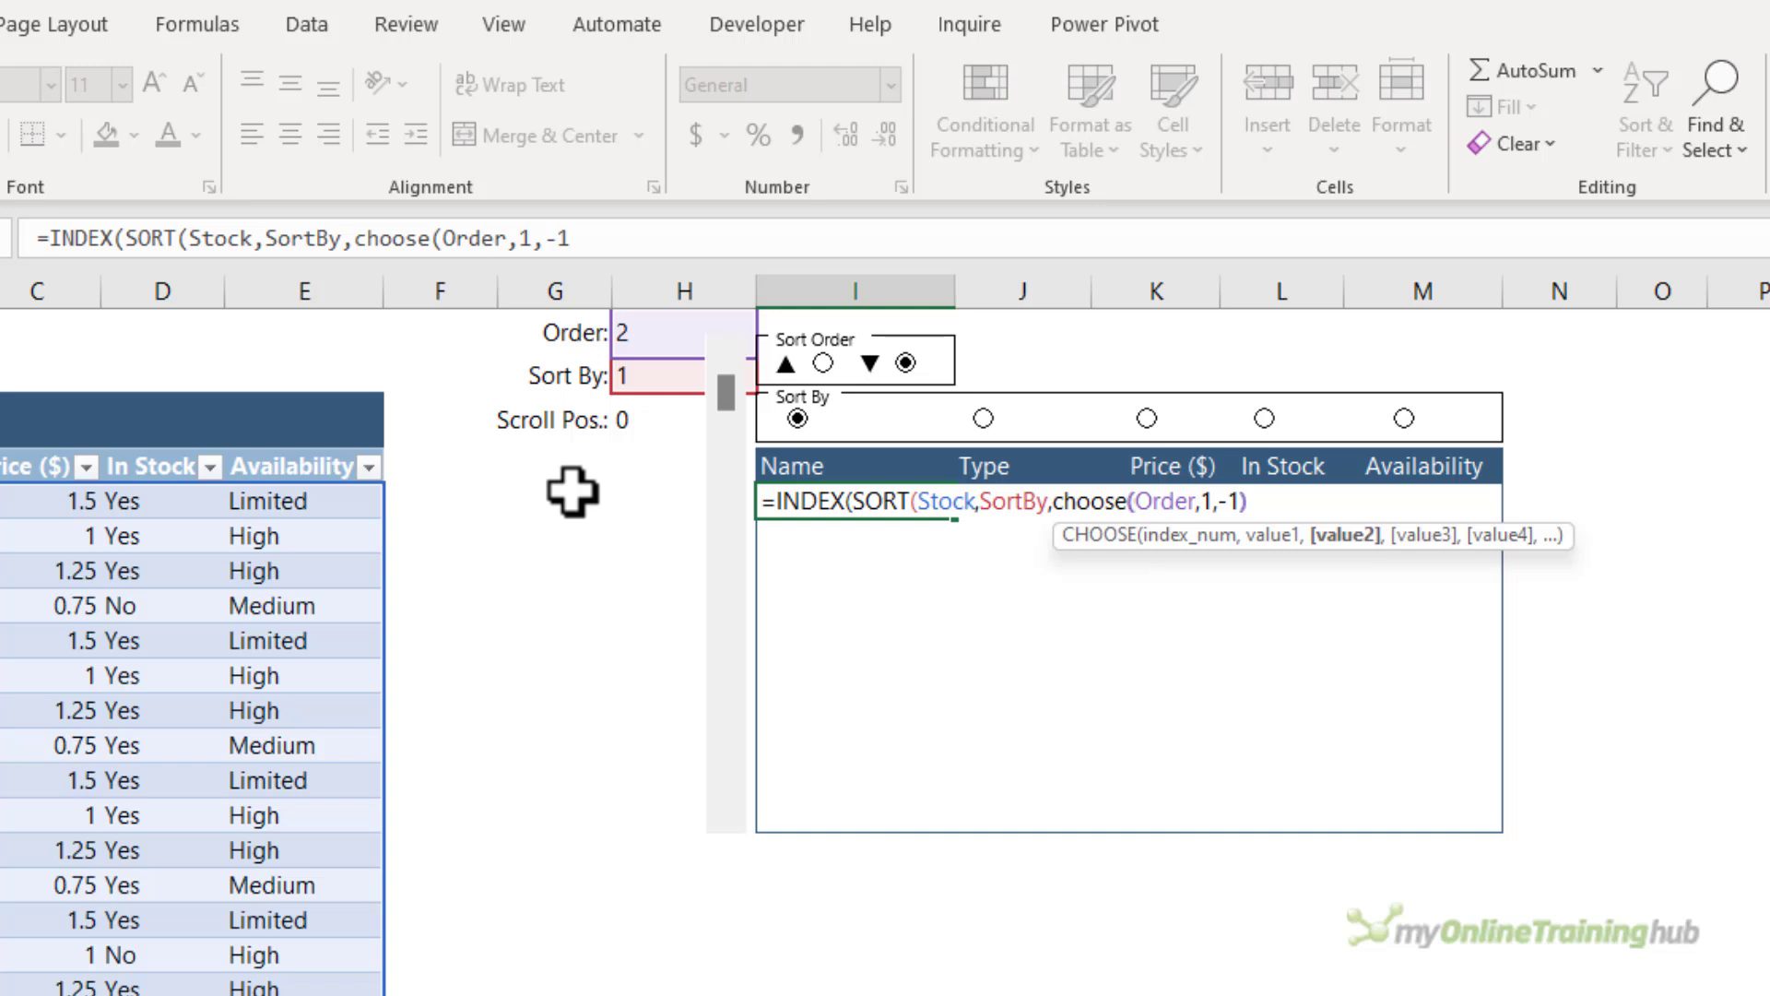
{"action": "type", "text": ")"}
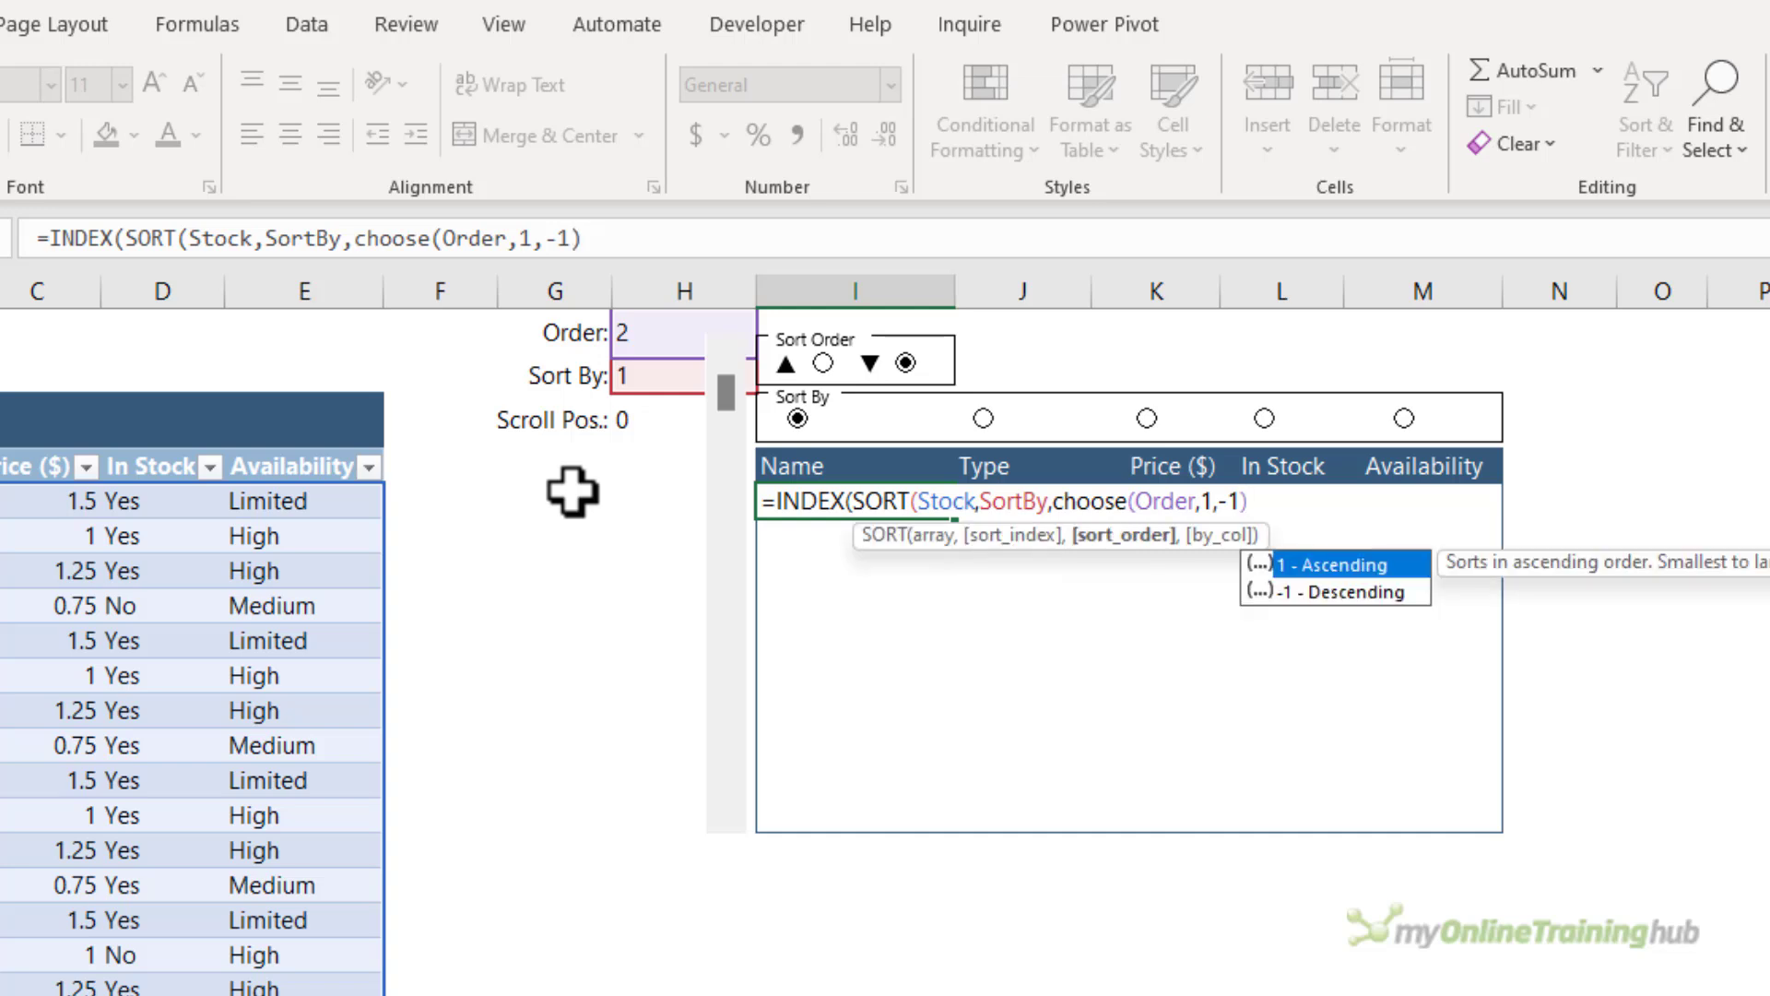
{"action": "type", "text": ")"}
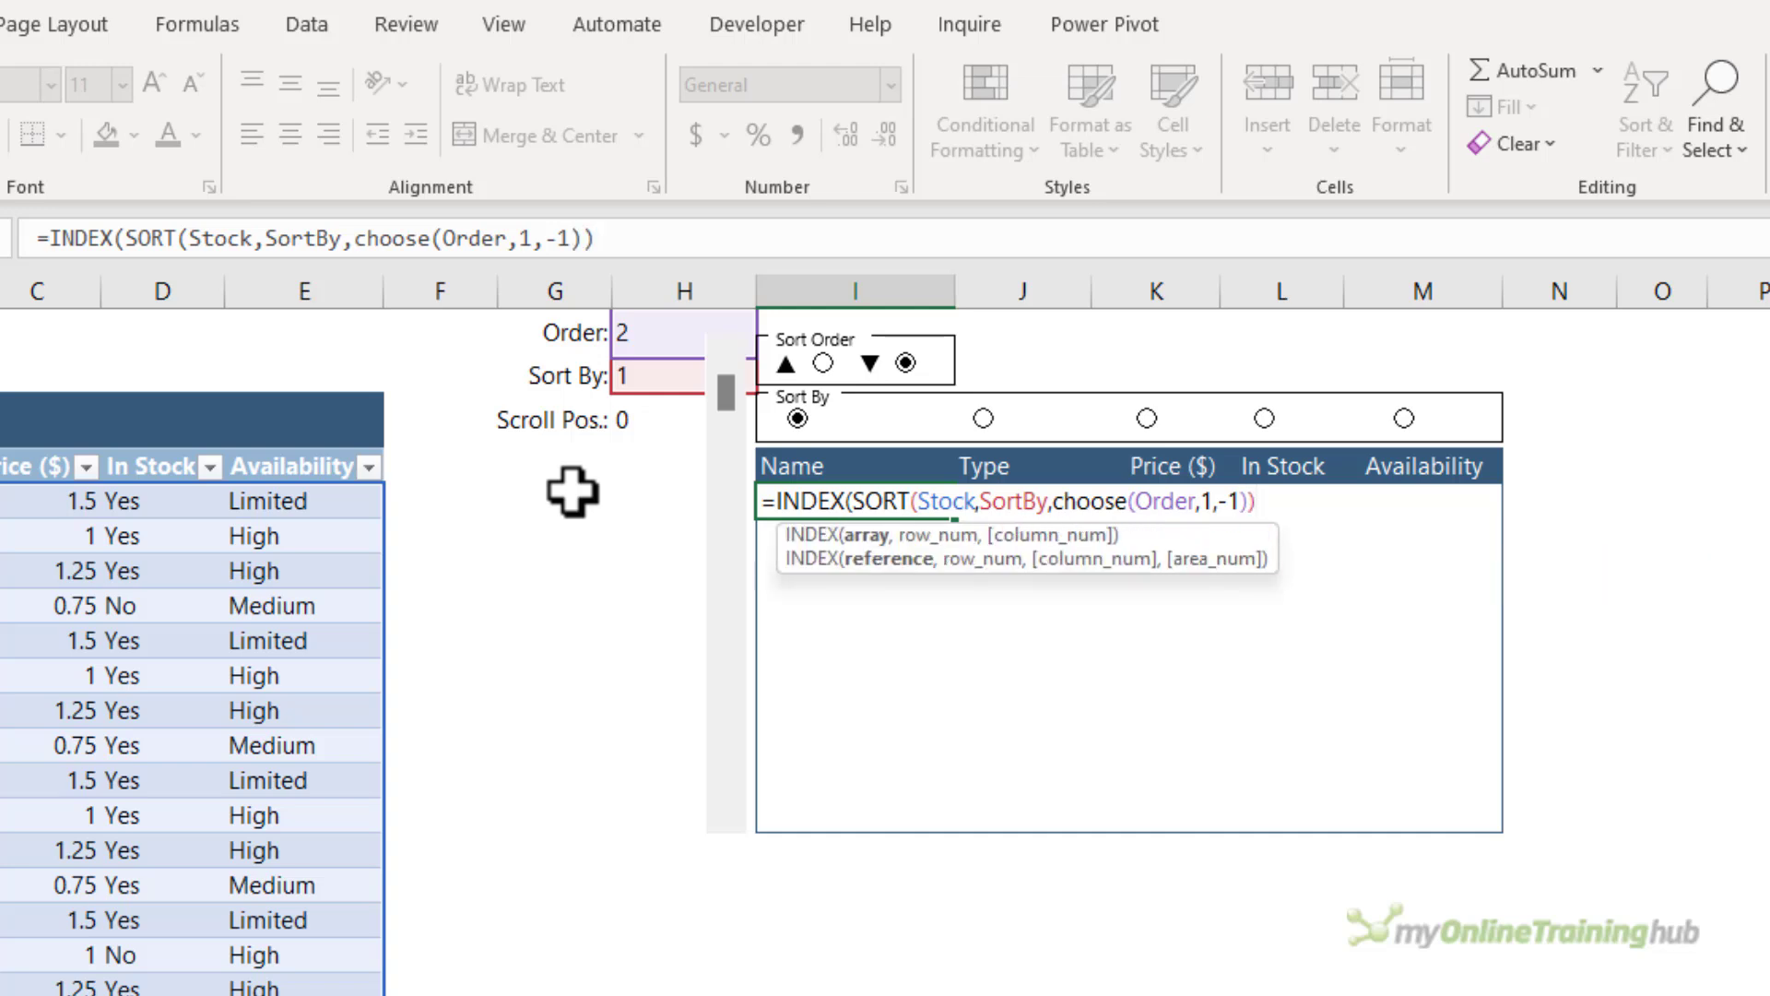
Step: Add SEQUENCE(10,1,Scroll+1,1) as the INDEX row number argument, referencing the Scroll Pos. cell for the start value
{"action": "type", "text": ","}
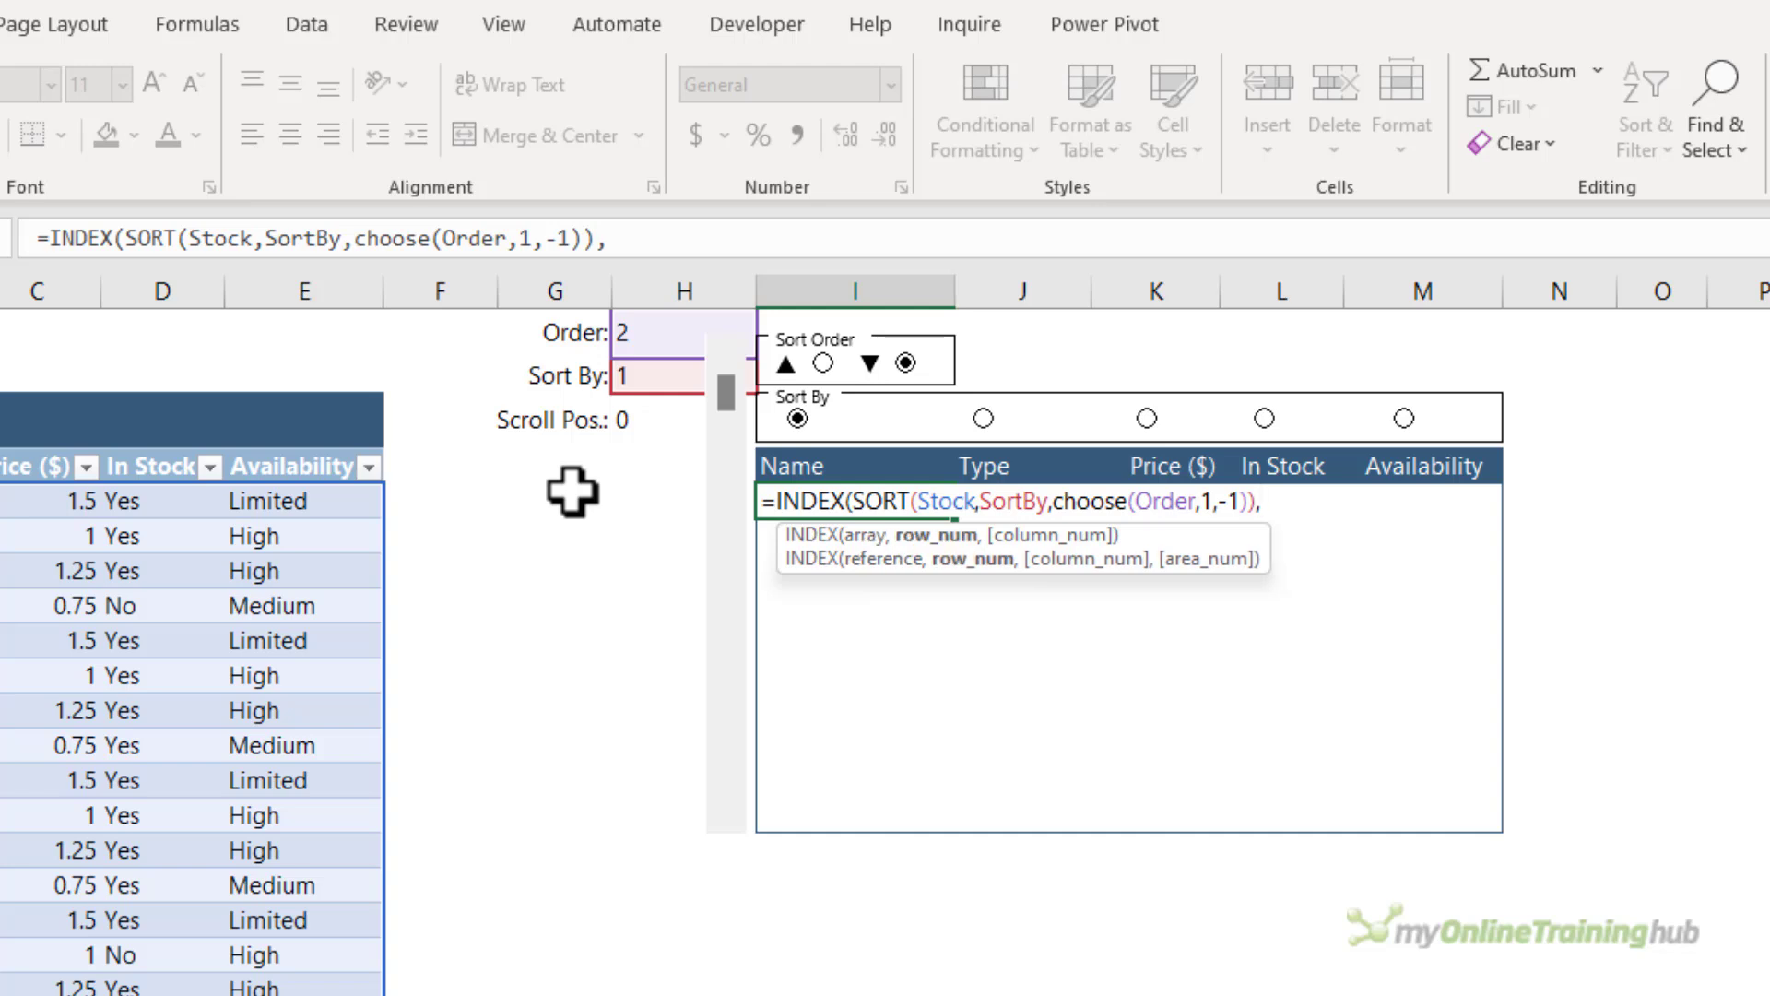
{"action": "type", "text": "s"}
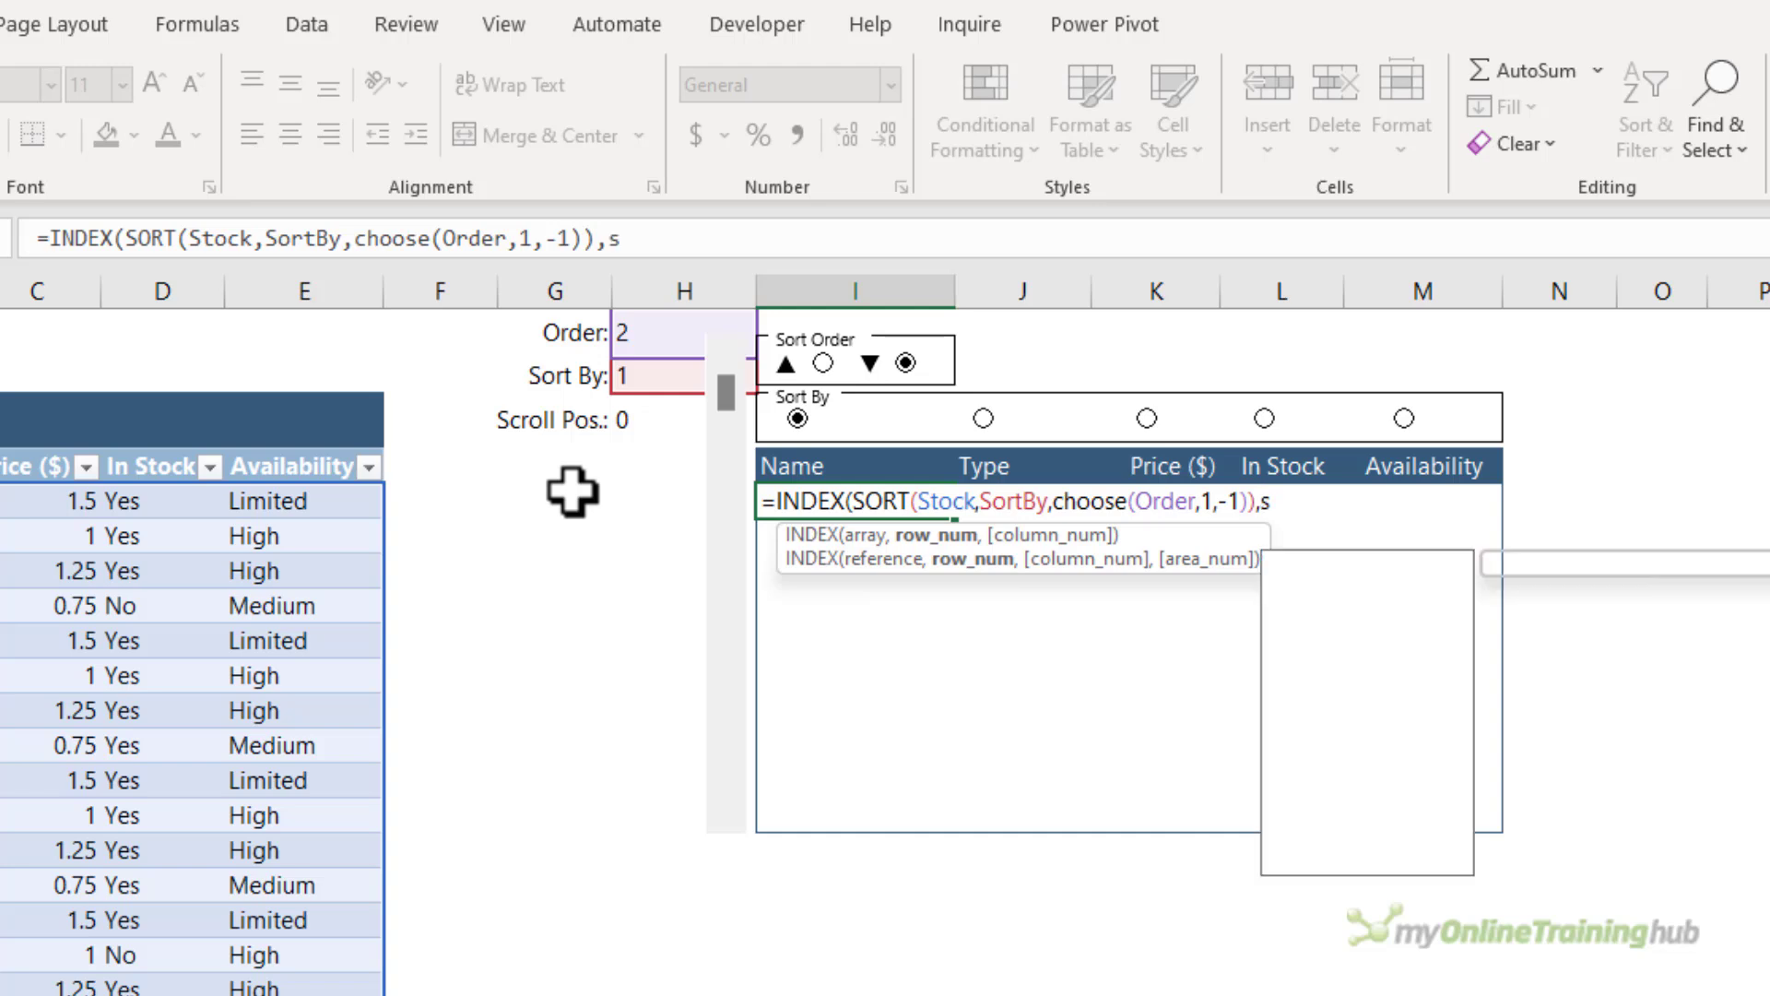
{"action": "type", "text": "eq"}
{"action": "key", "text": "Tab"}
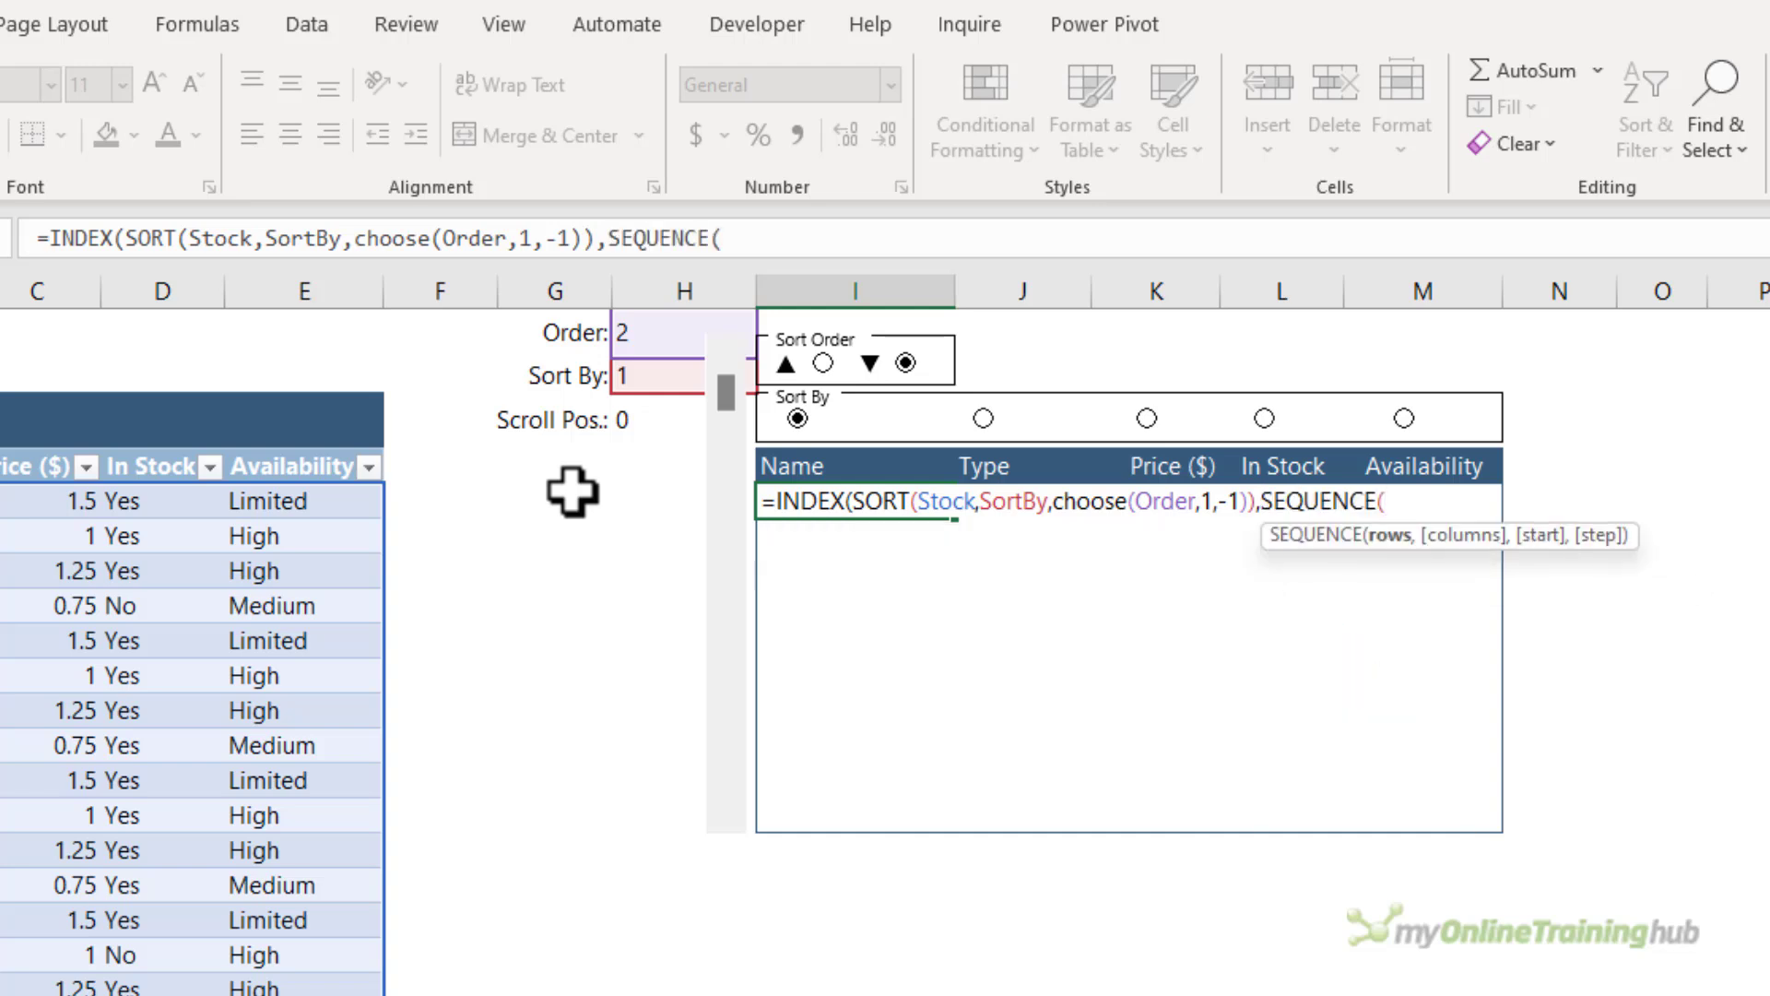
{"action": "type", "text": "10,"}
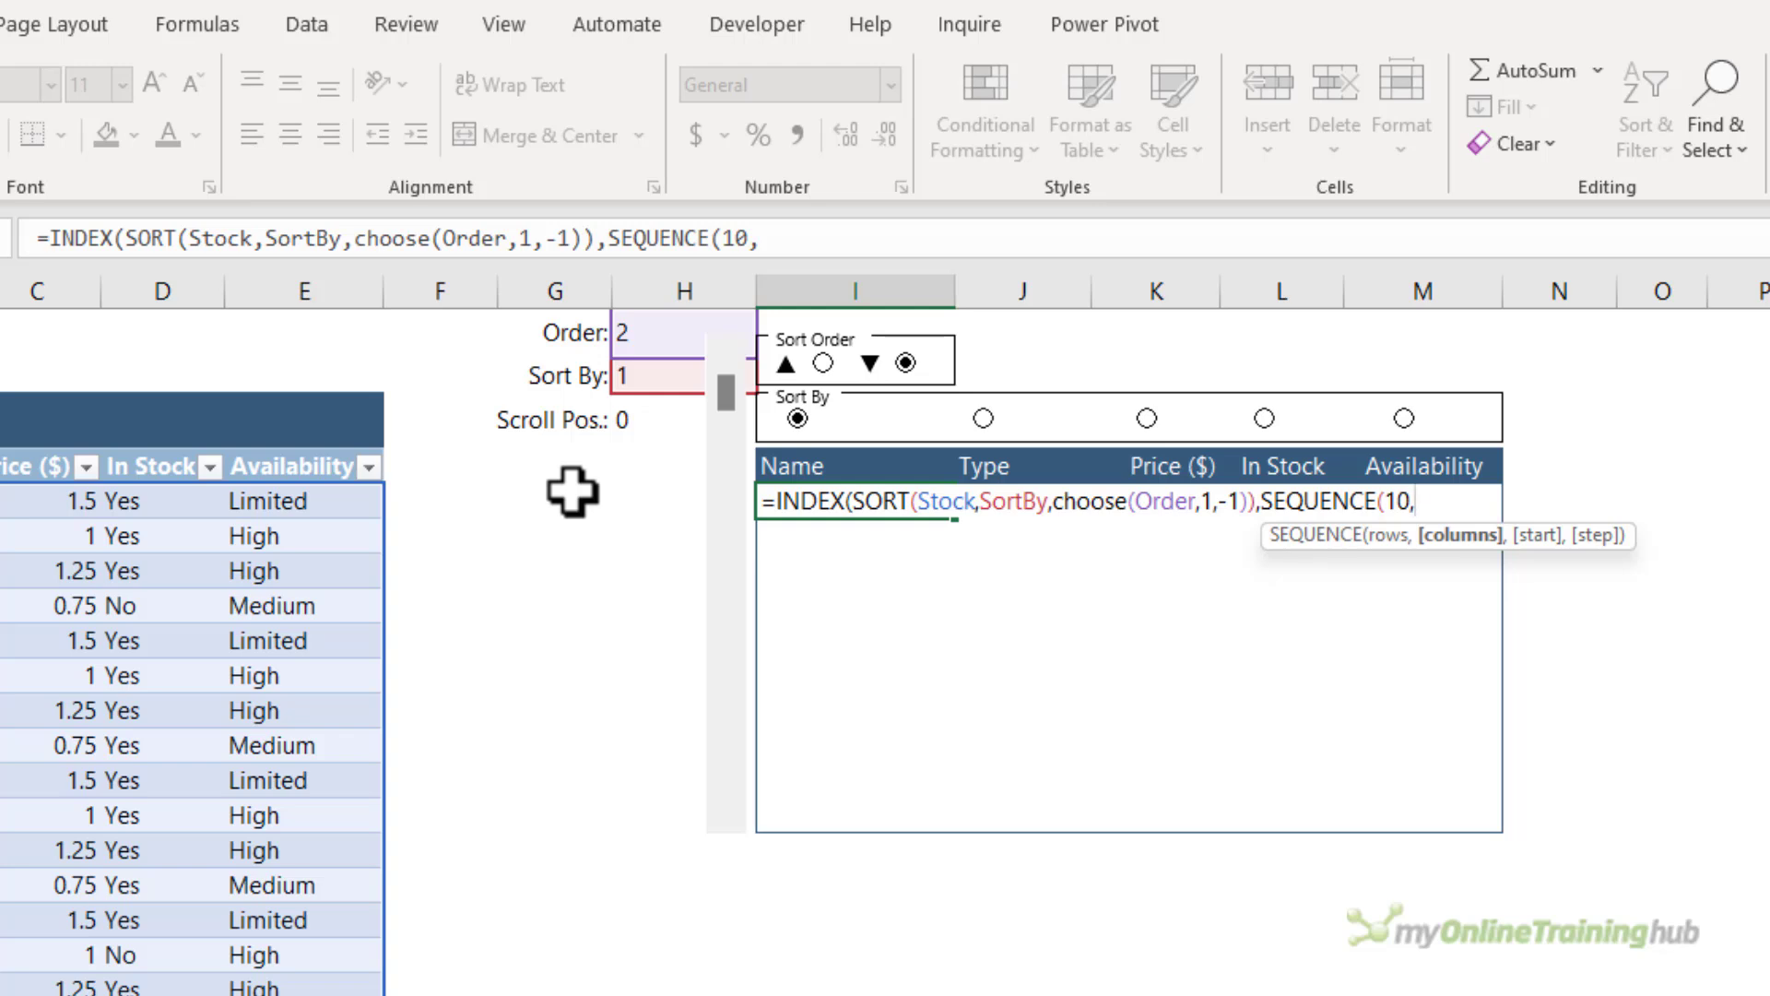
{"action": "type", "text": "1,"}
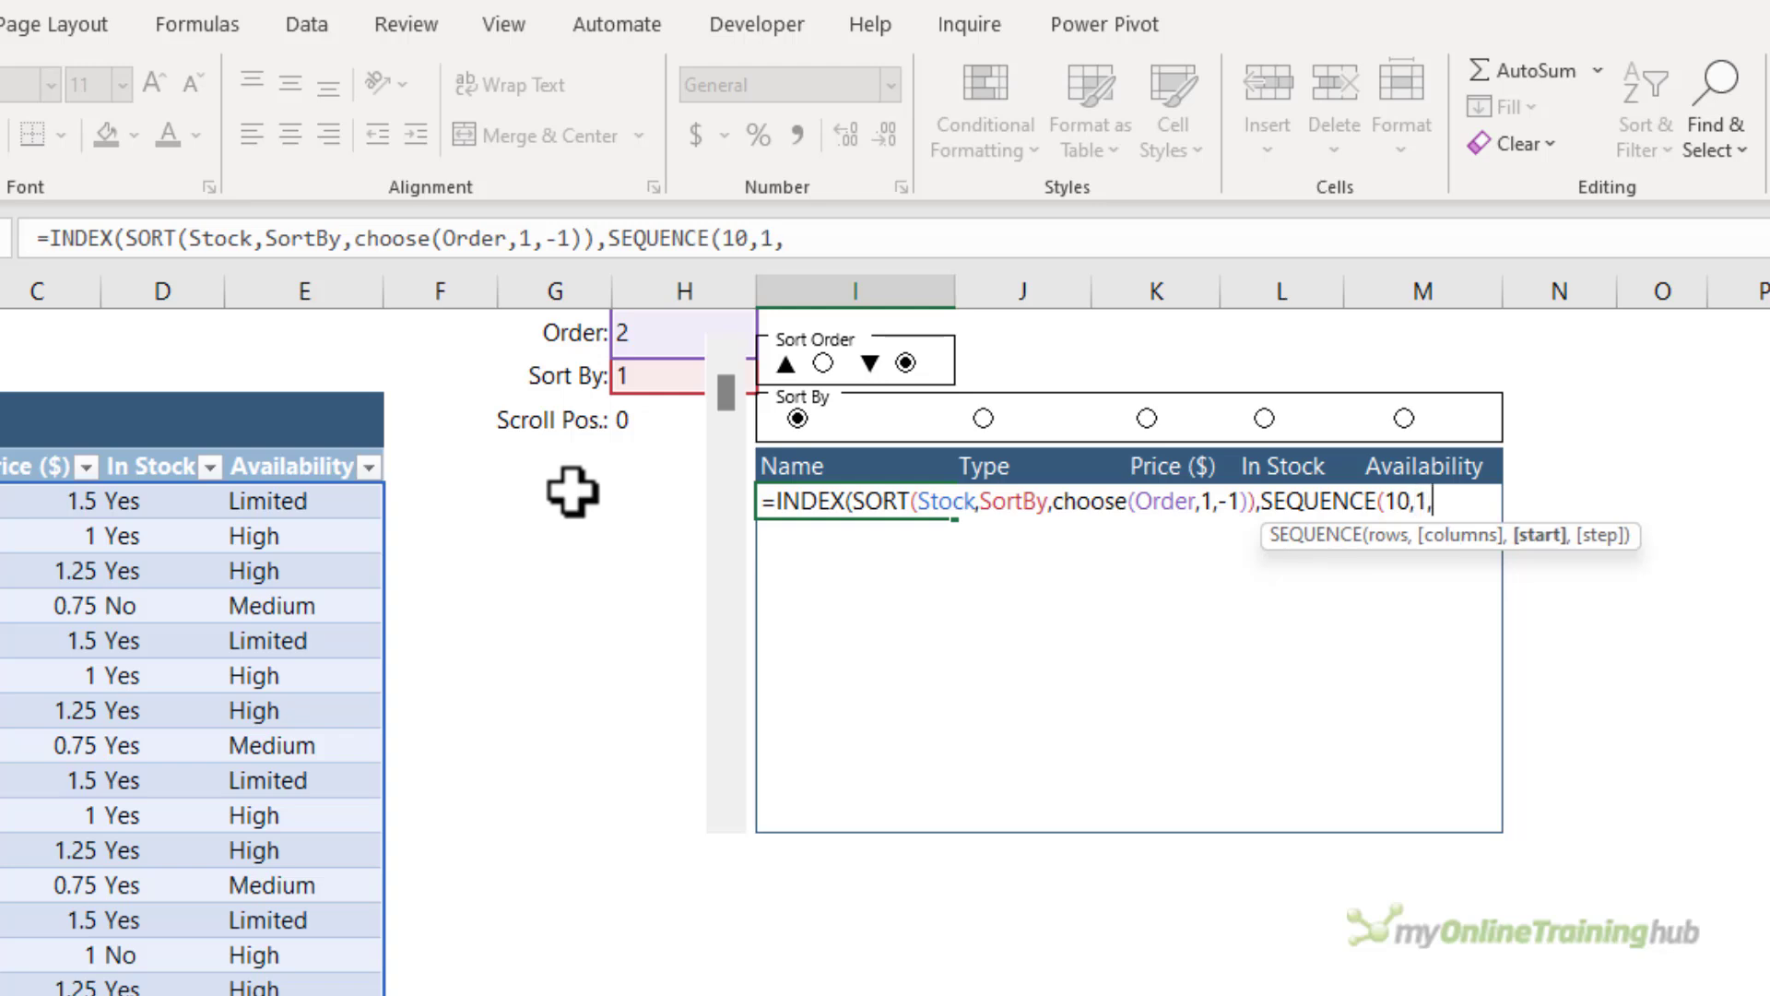
{"action": "left_click", "coordinate": [637, 420]}
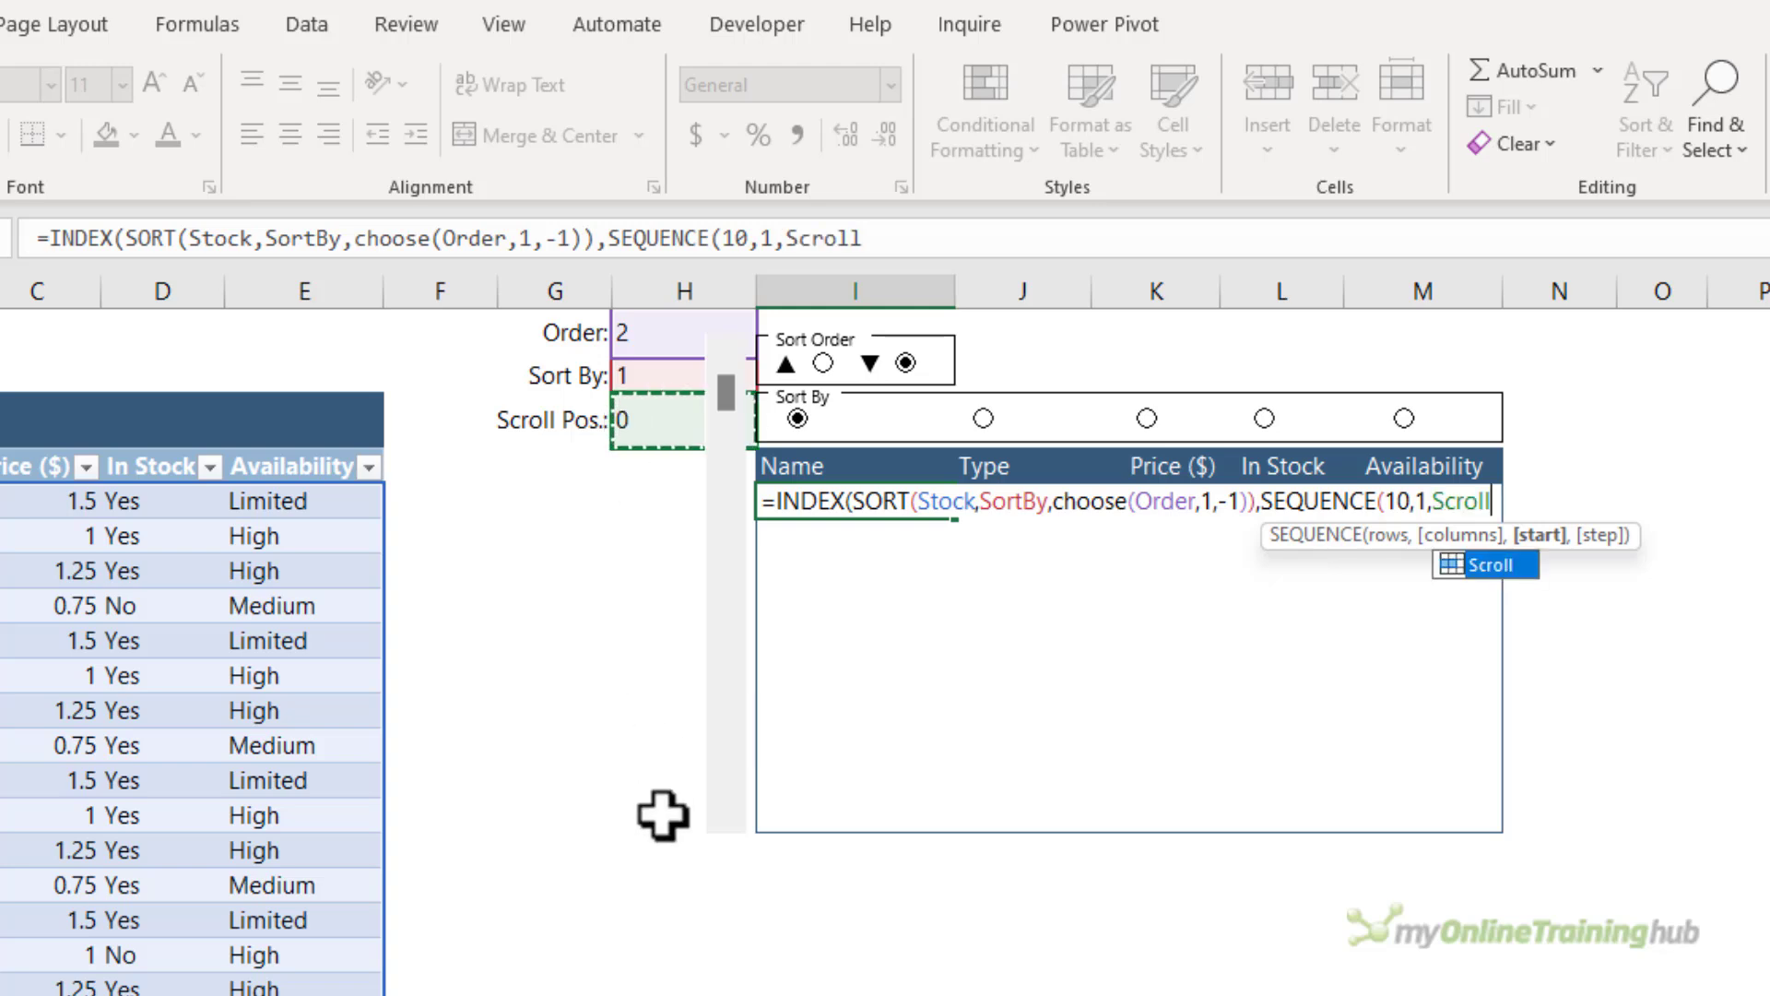
{"action": "type", "text": "+1"}
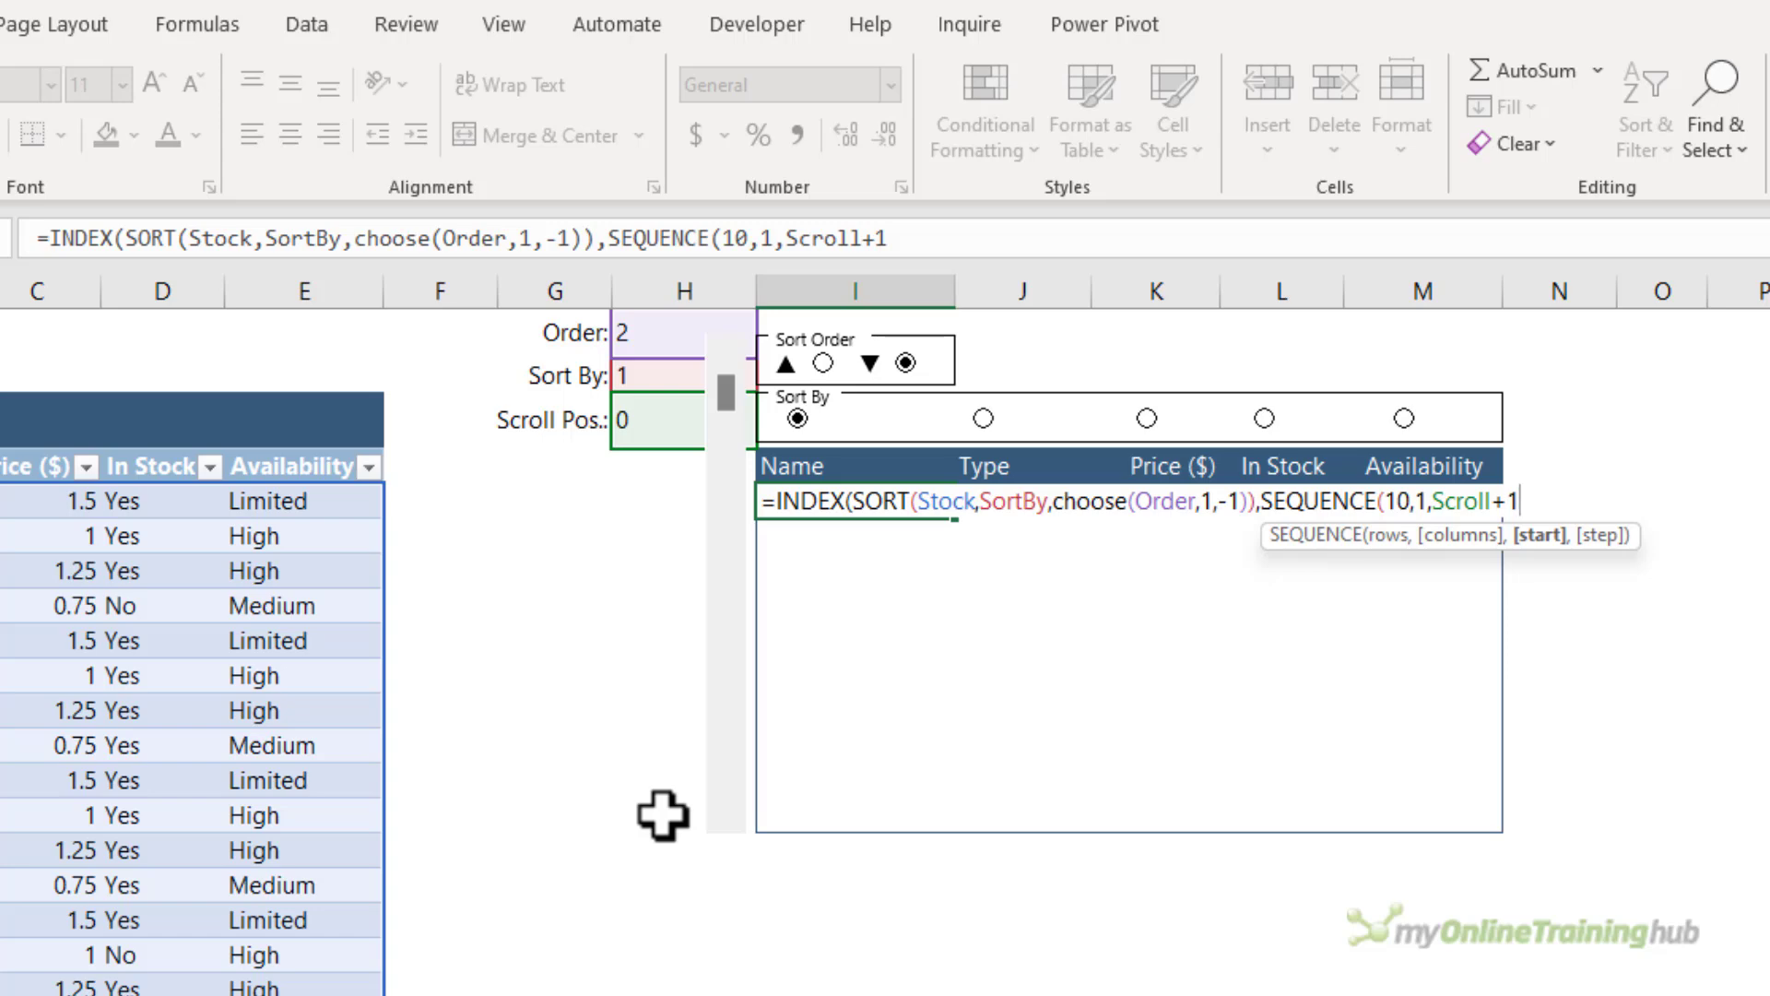
{"action": "type", "text": ","}
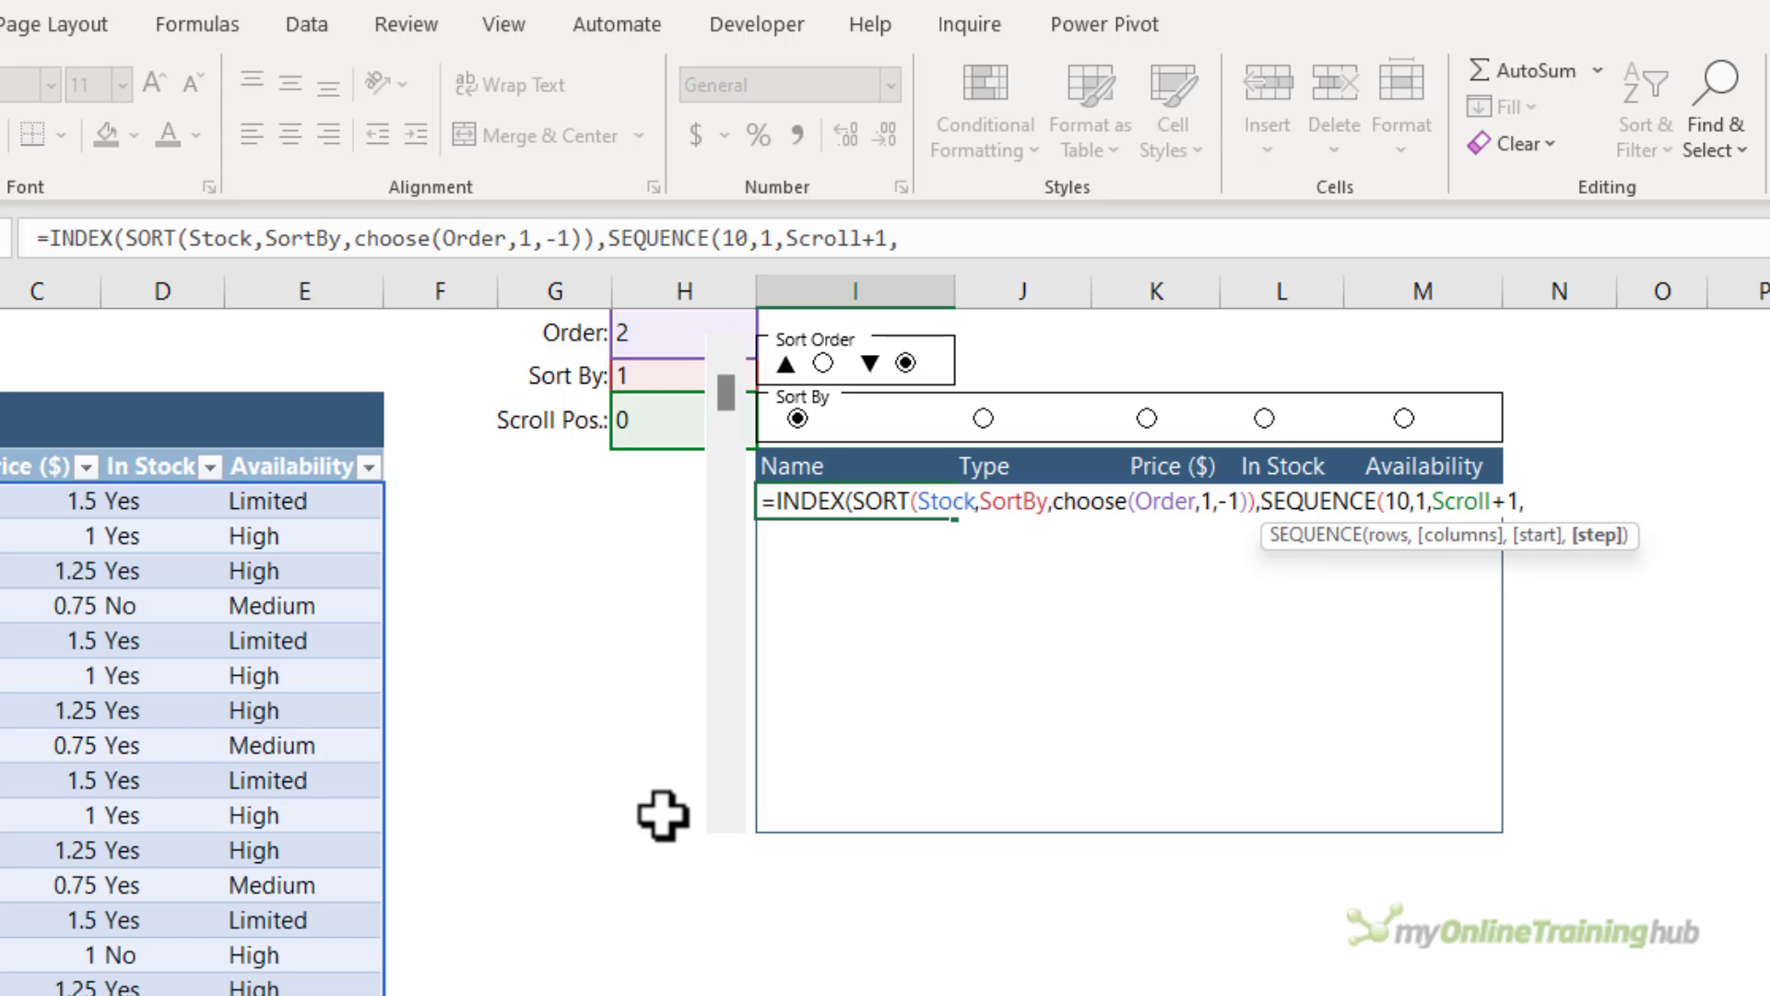
{"action": "type", "text": "1)"}
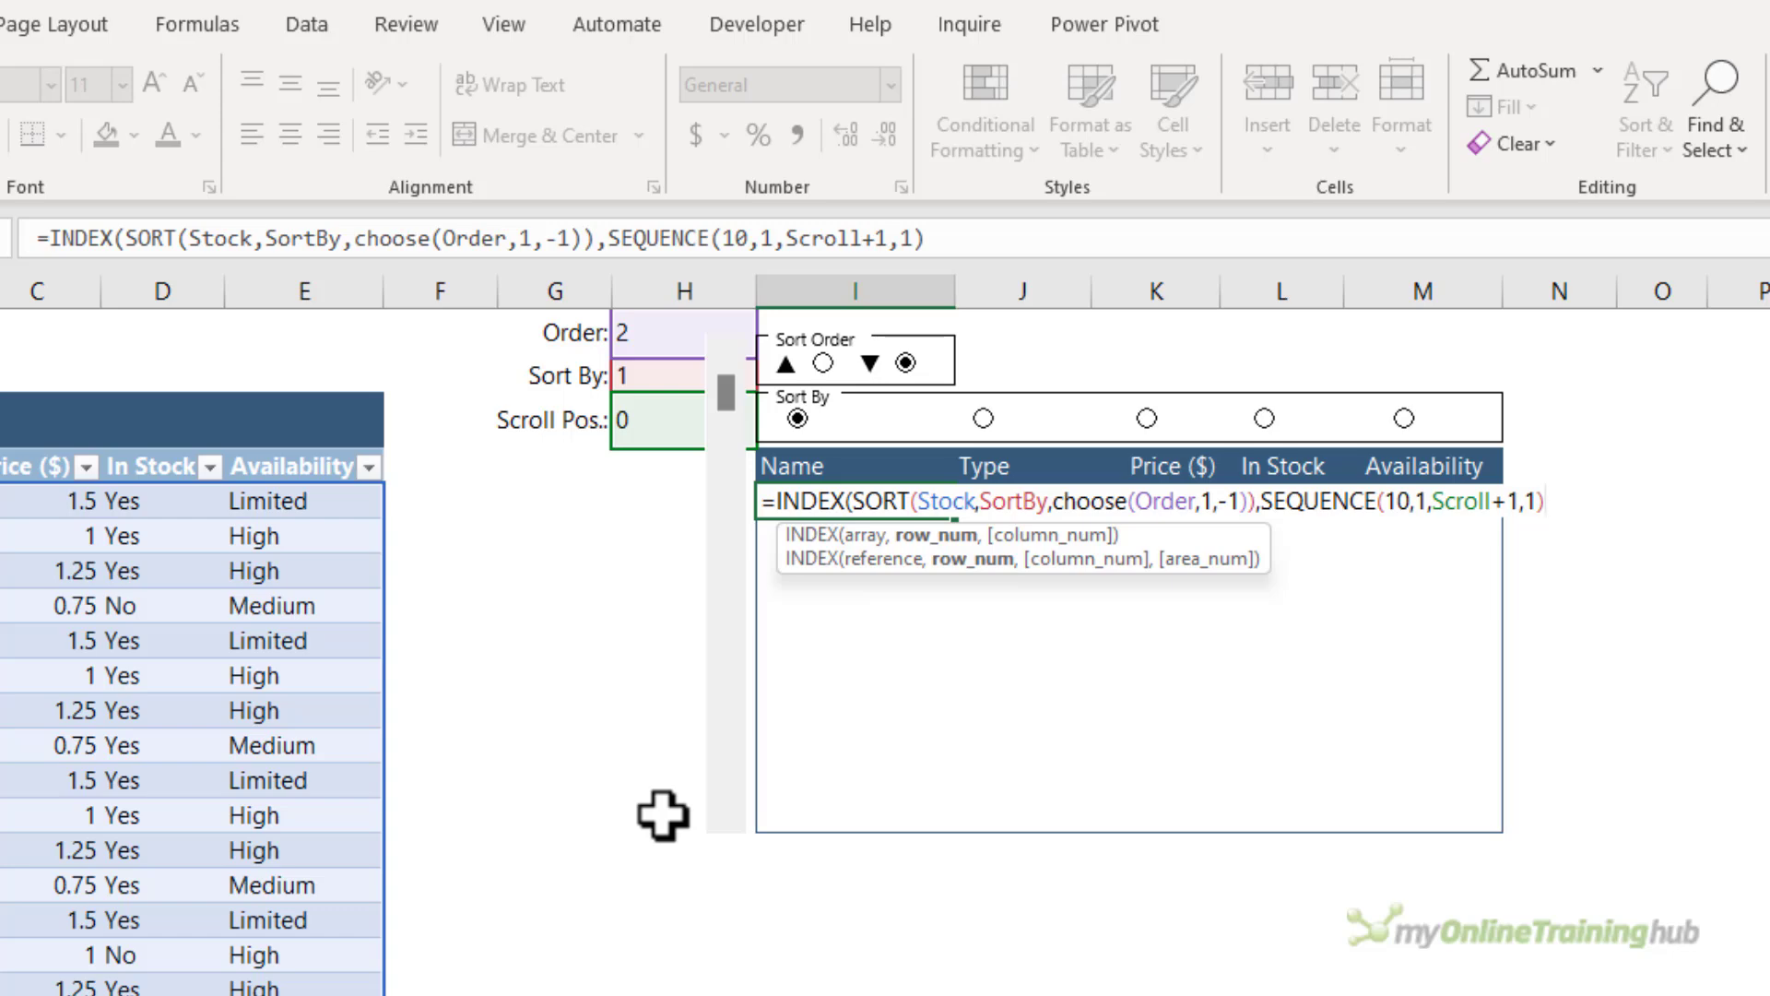
Step: Enter {1,2,3,4,5} as the INDEX column number argument and complete the formula in cell I7
{"action": "type", "text": ","}
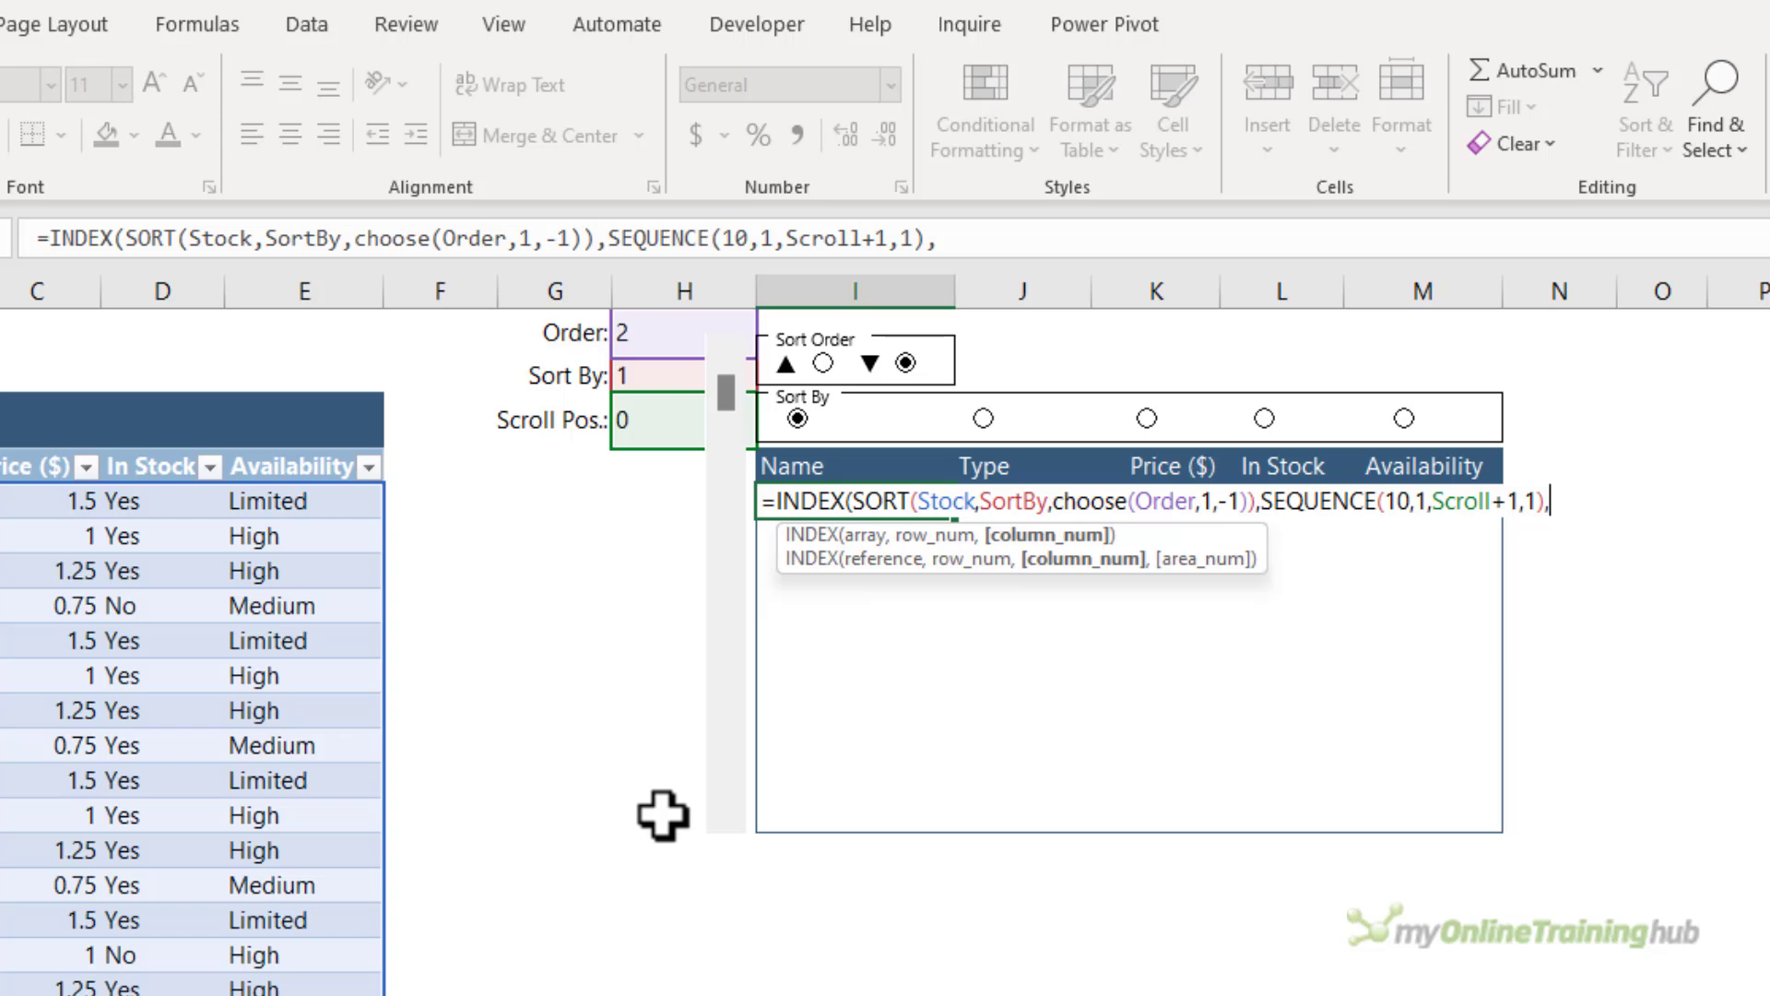
{"action": "type", "text": "{1,2,3,4,5}"}
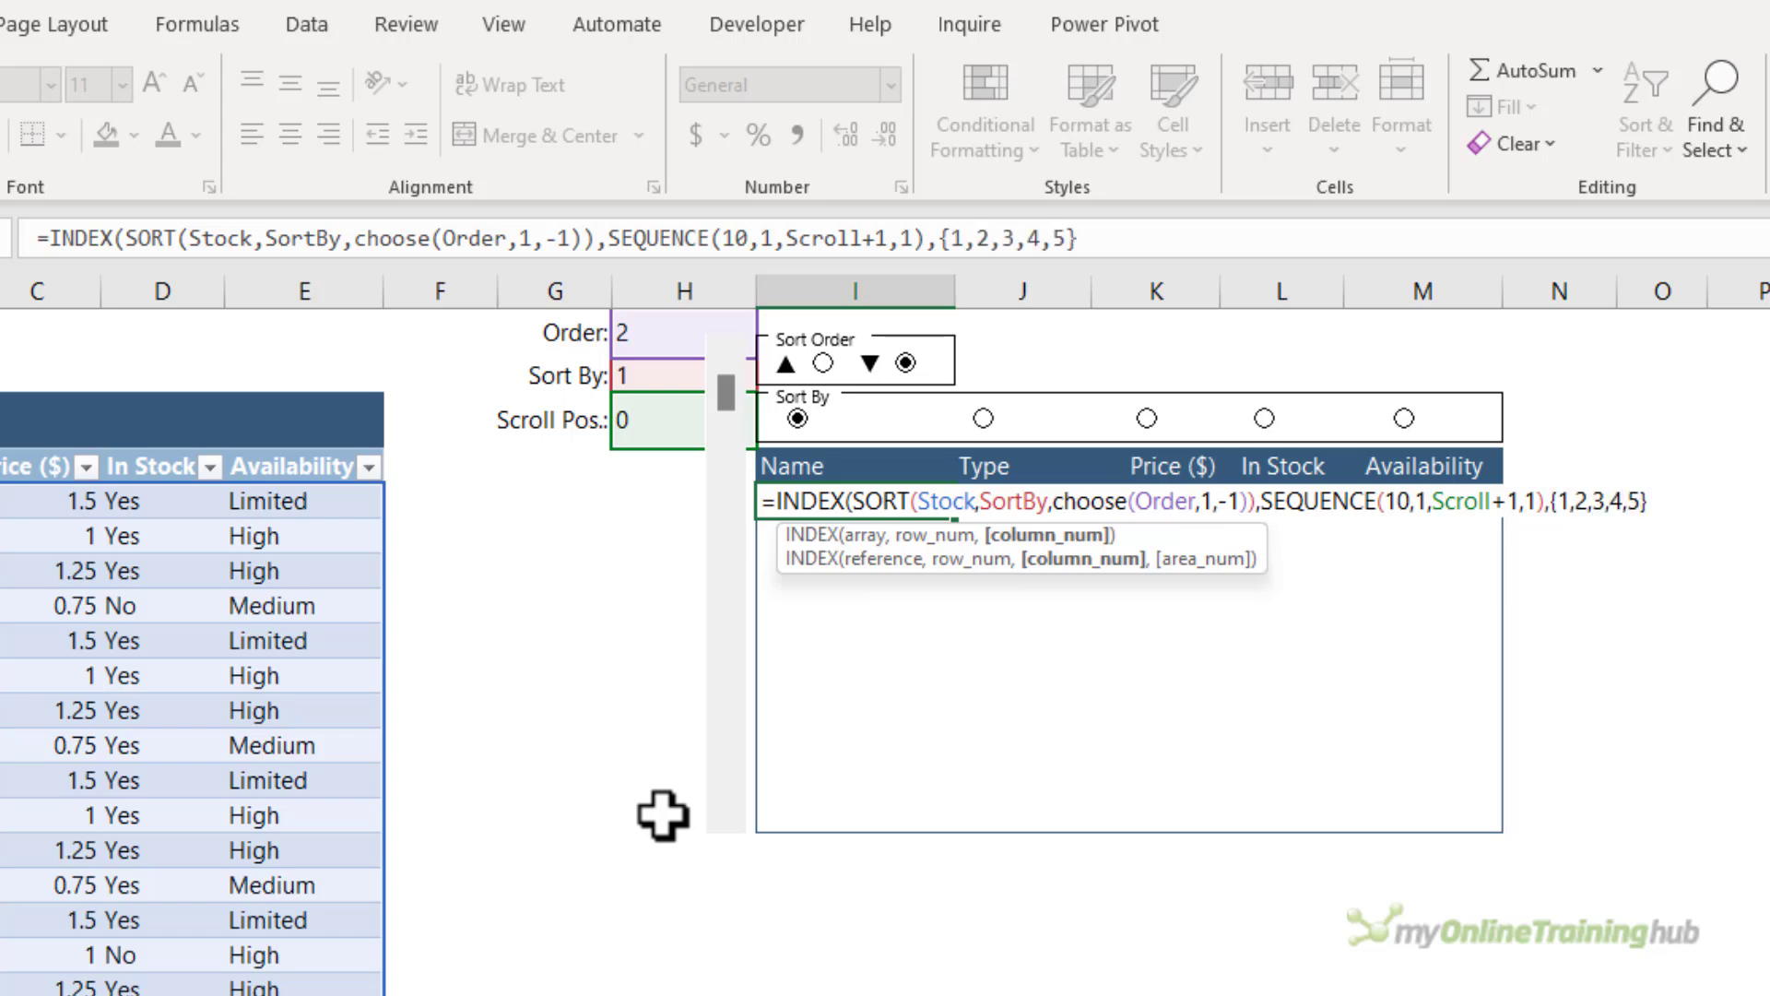
{"action": "type", "text": ")"}
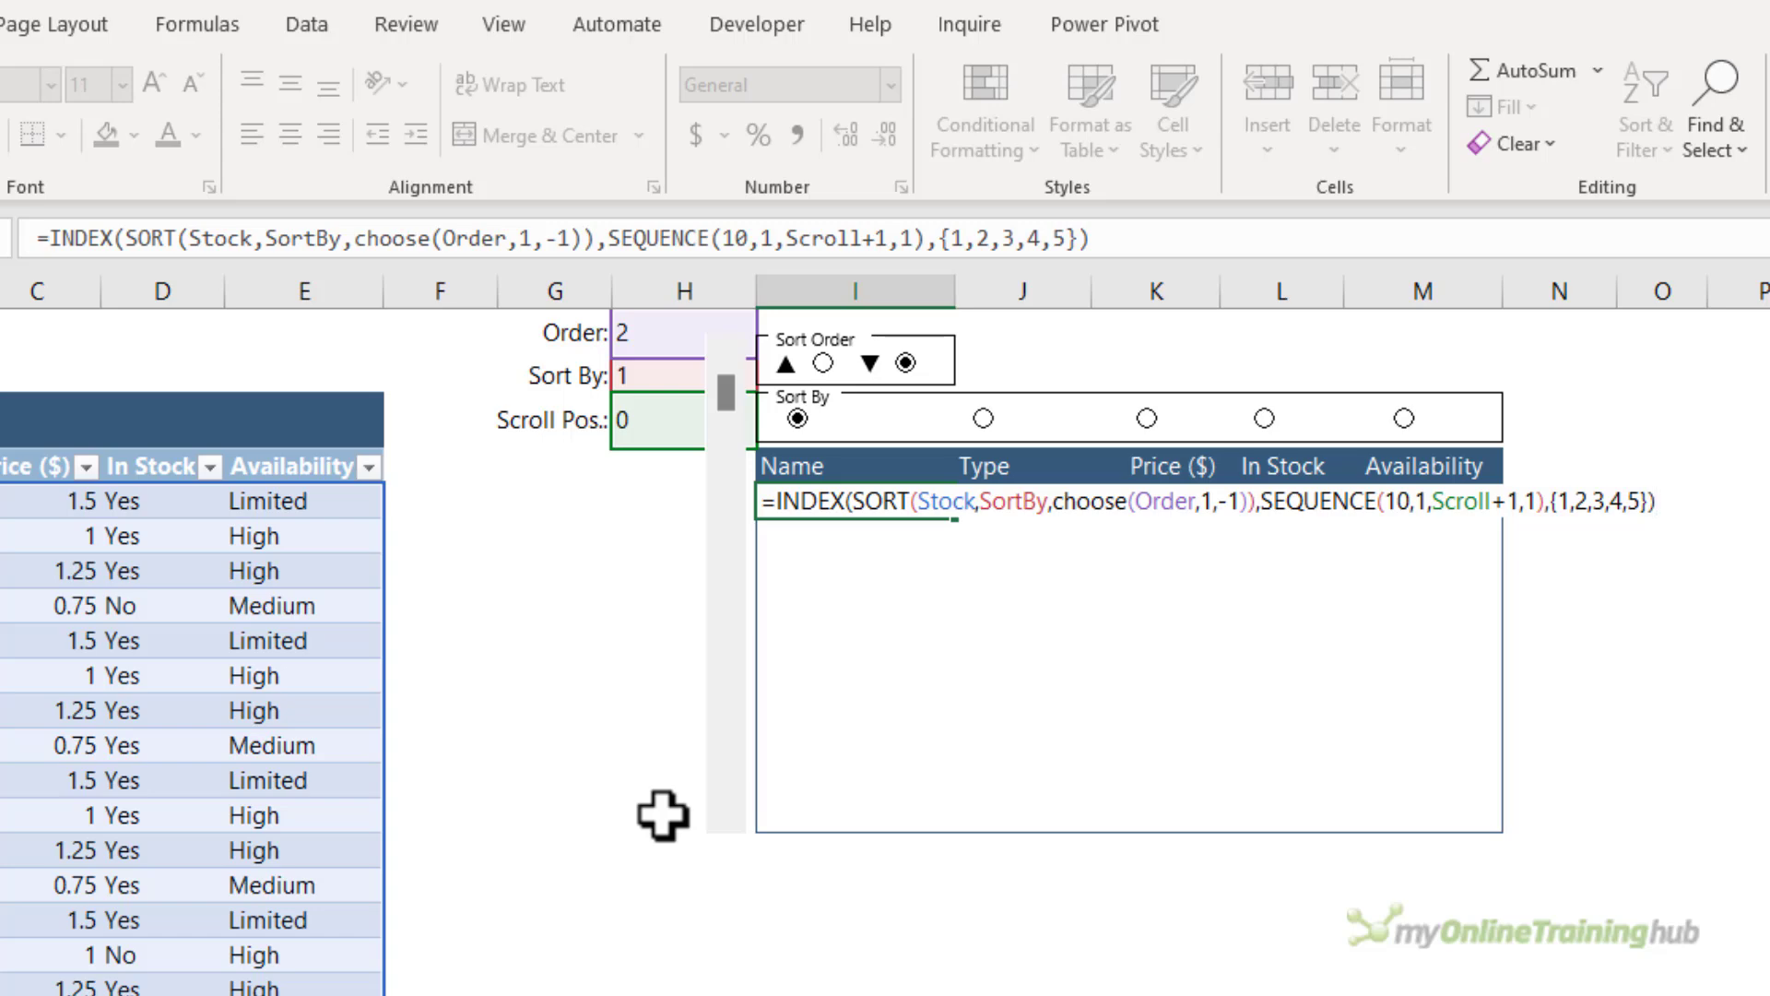
{"action": "key", "text": "Return"}
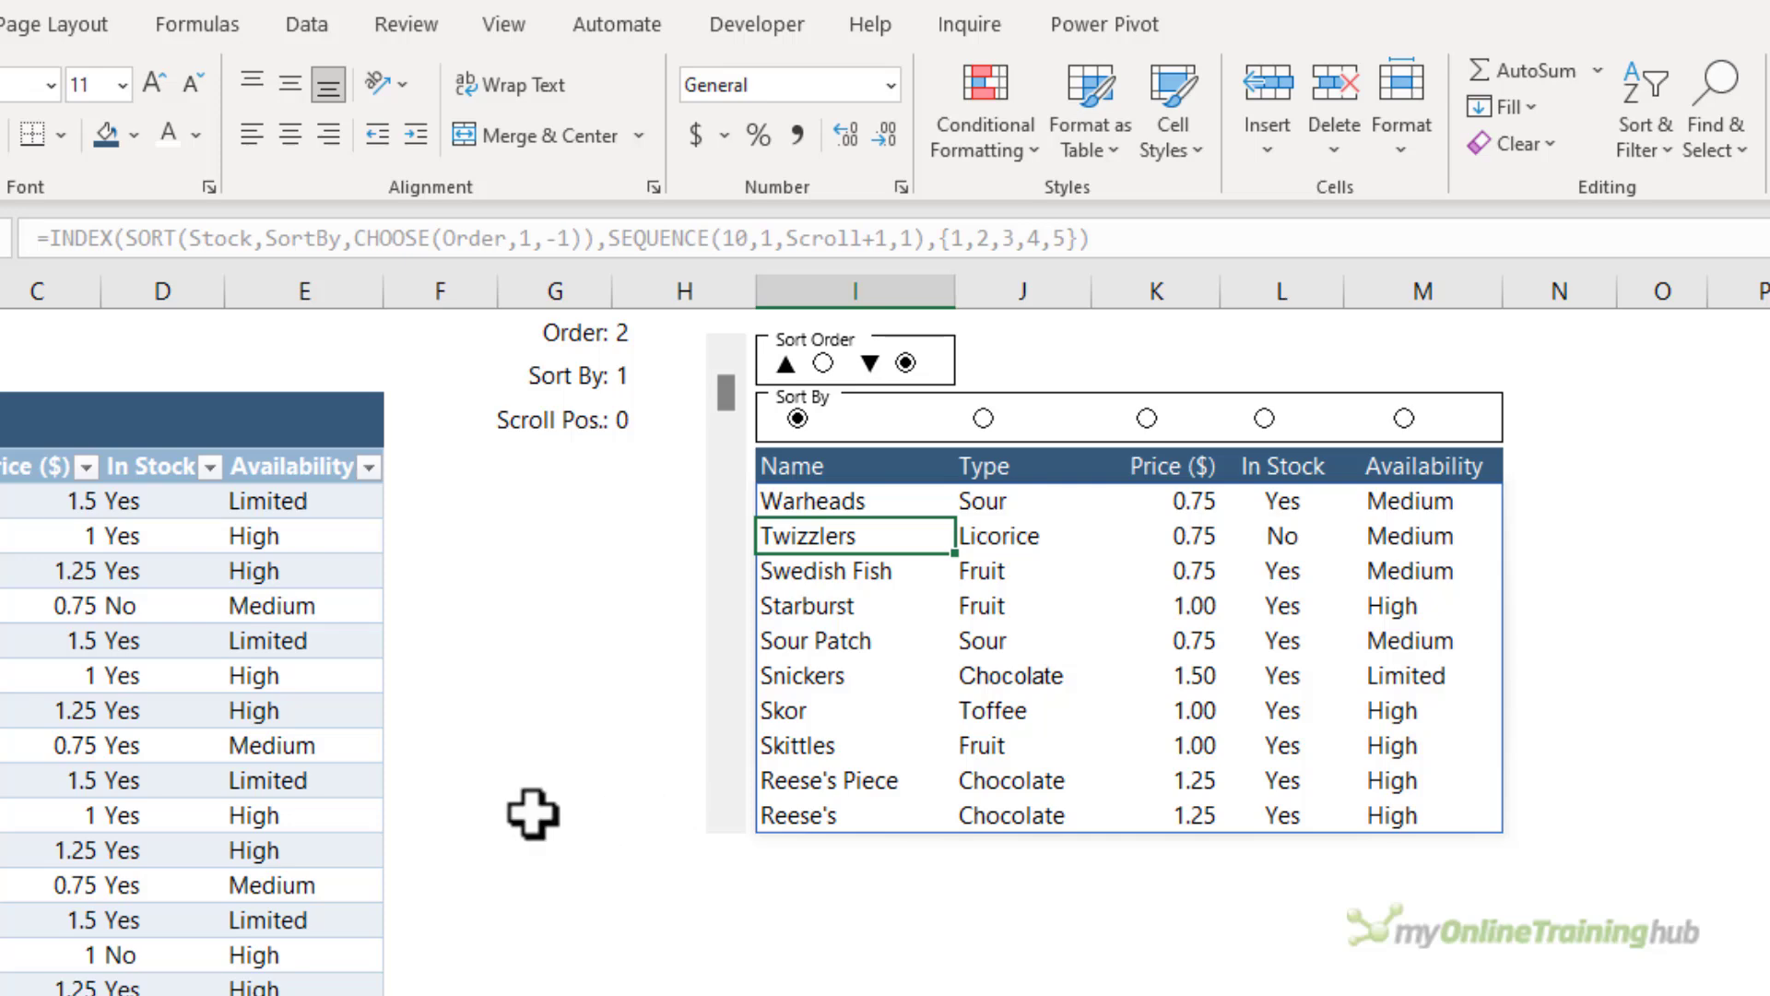
Step: Test the sort controls by sorting descending by Type and Price, switching to ascending order, and sorting by Name
{"action": "left_click", "coordinate": [985, 417]}
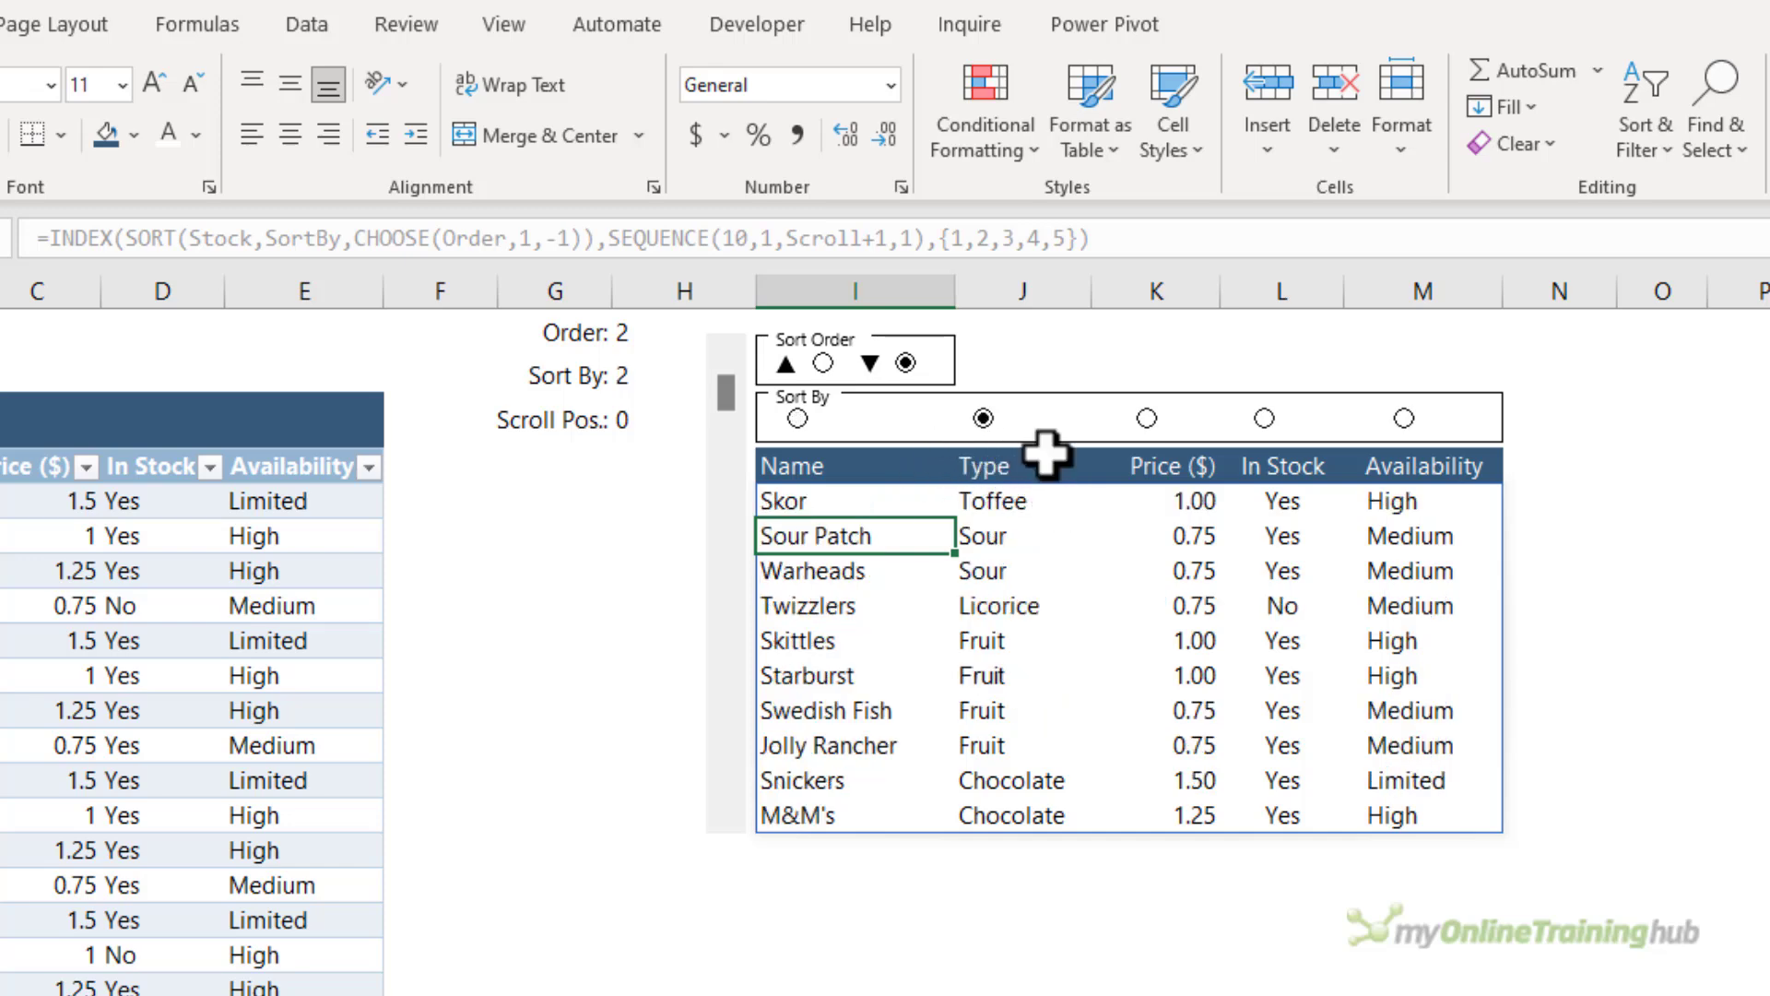
{"action": "left_click", "coordinate": [1146, 417]}
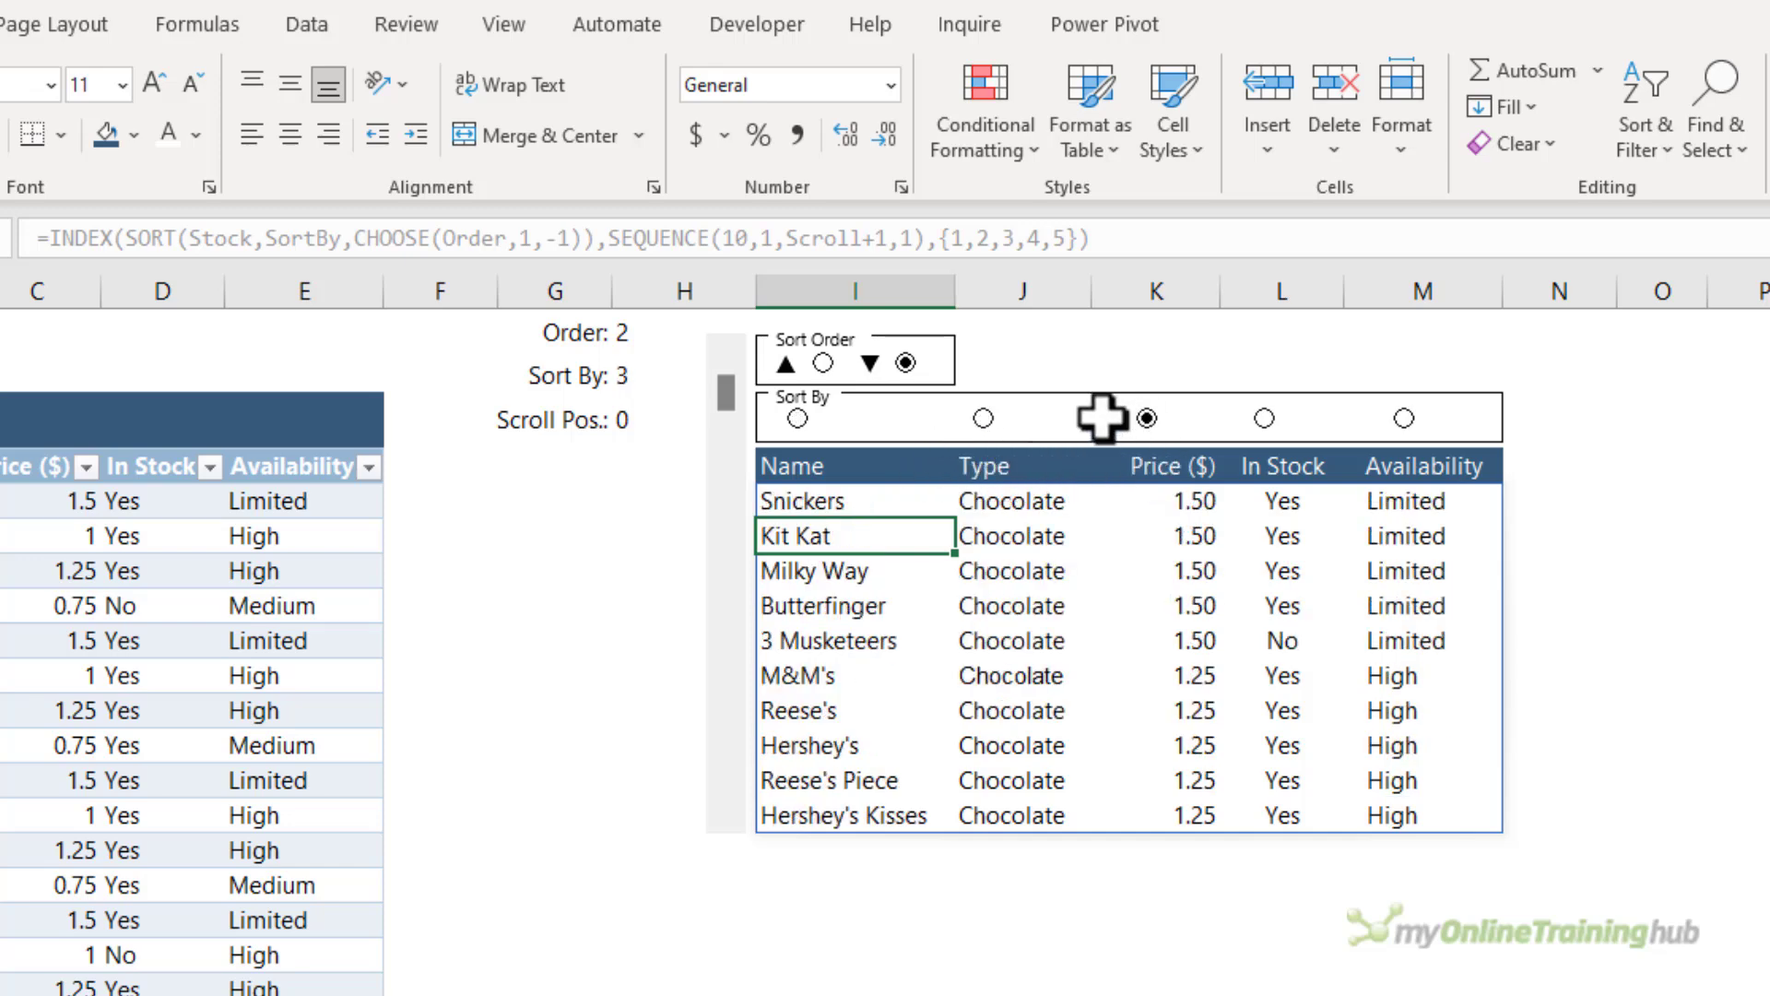
{"action": "left_click", "coordinate": [824, 362]}
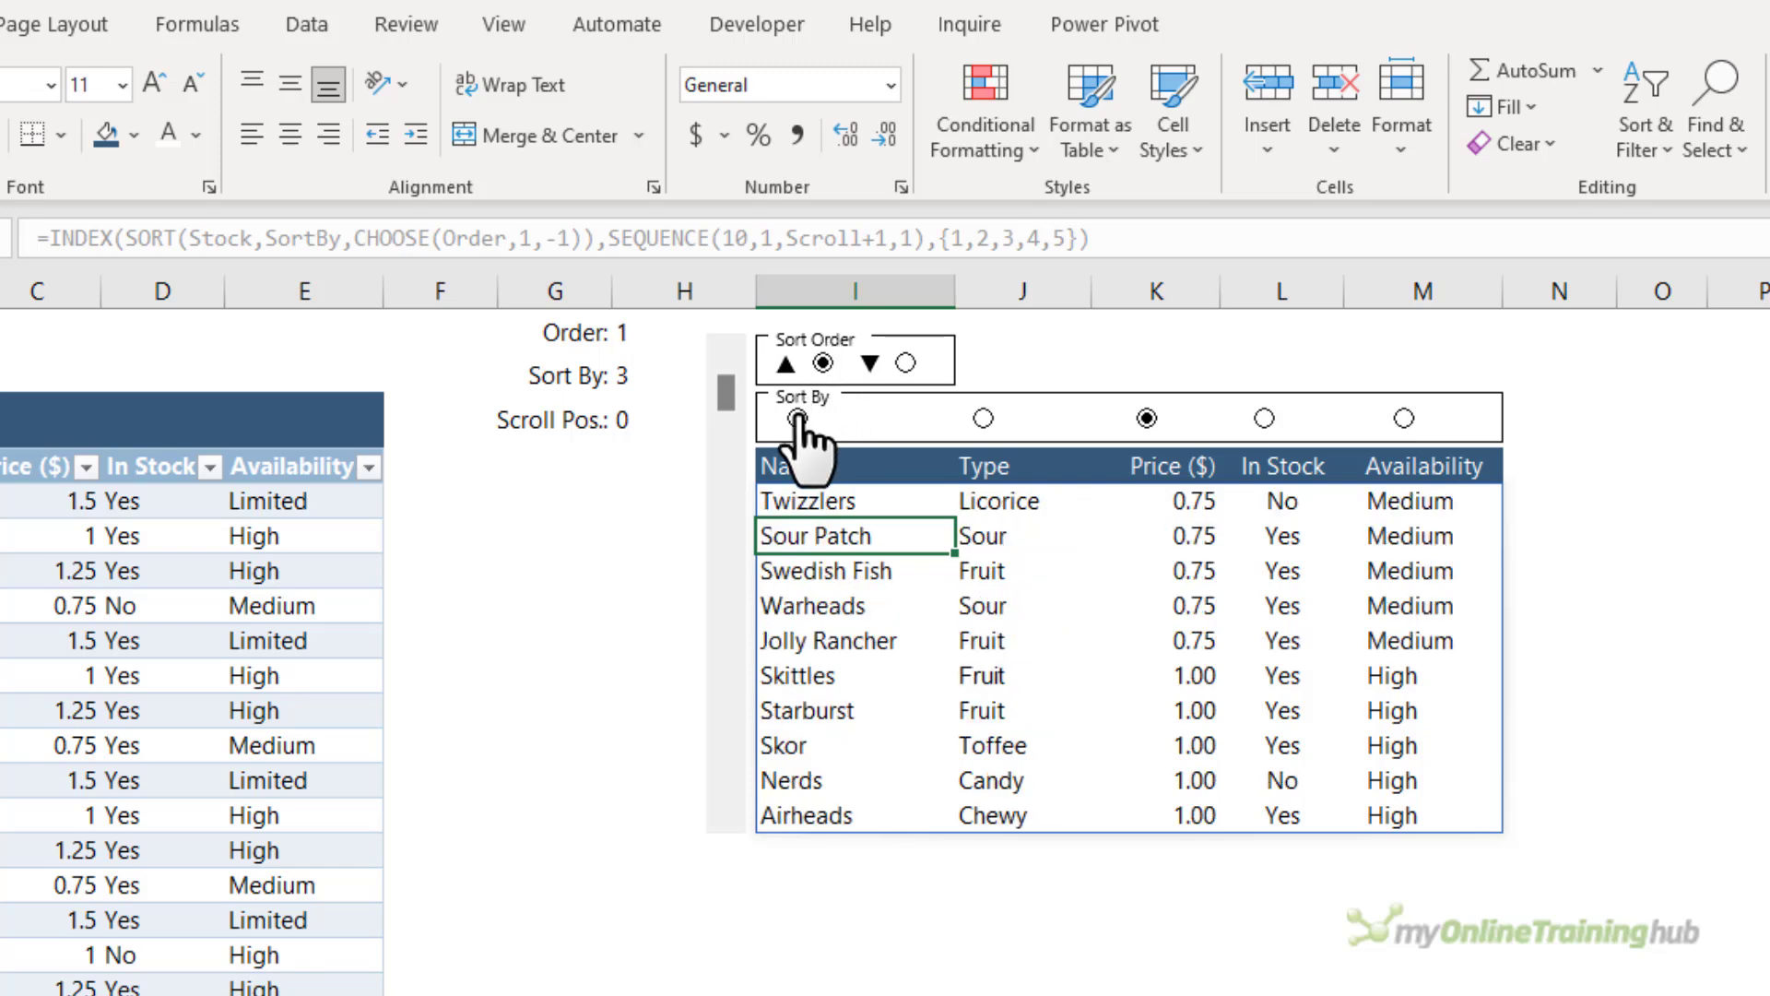
{"action": "left_click", "coordinate": [797, 418]}
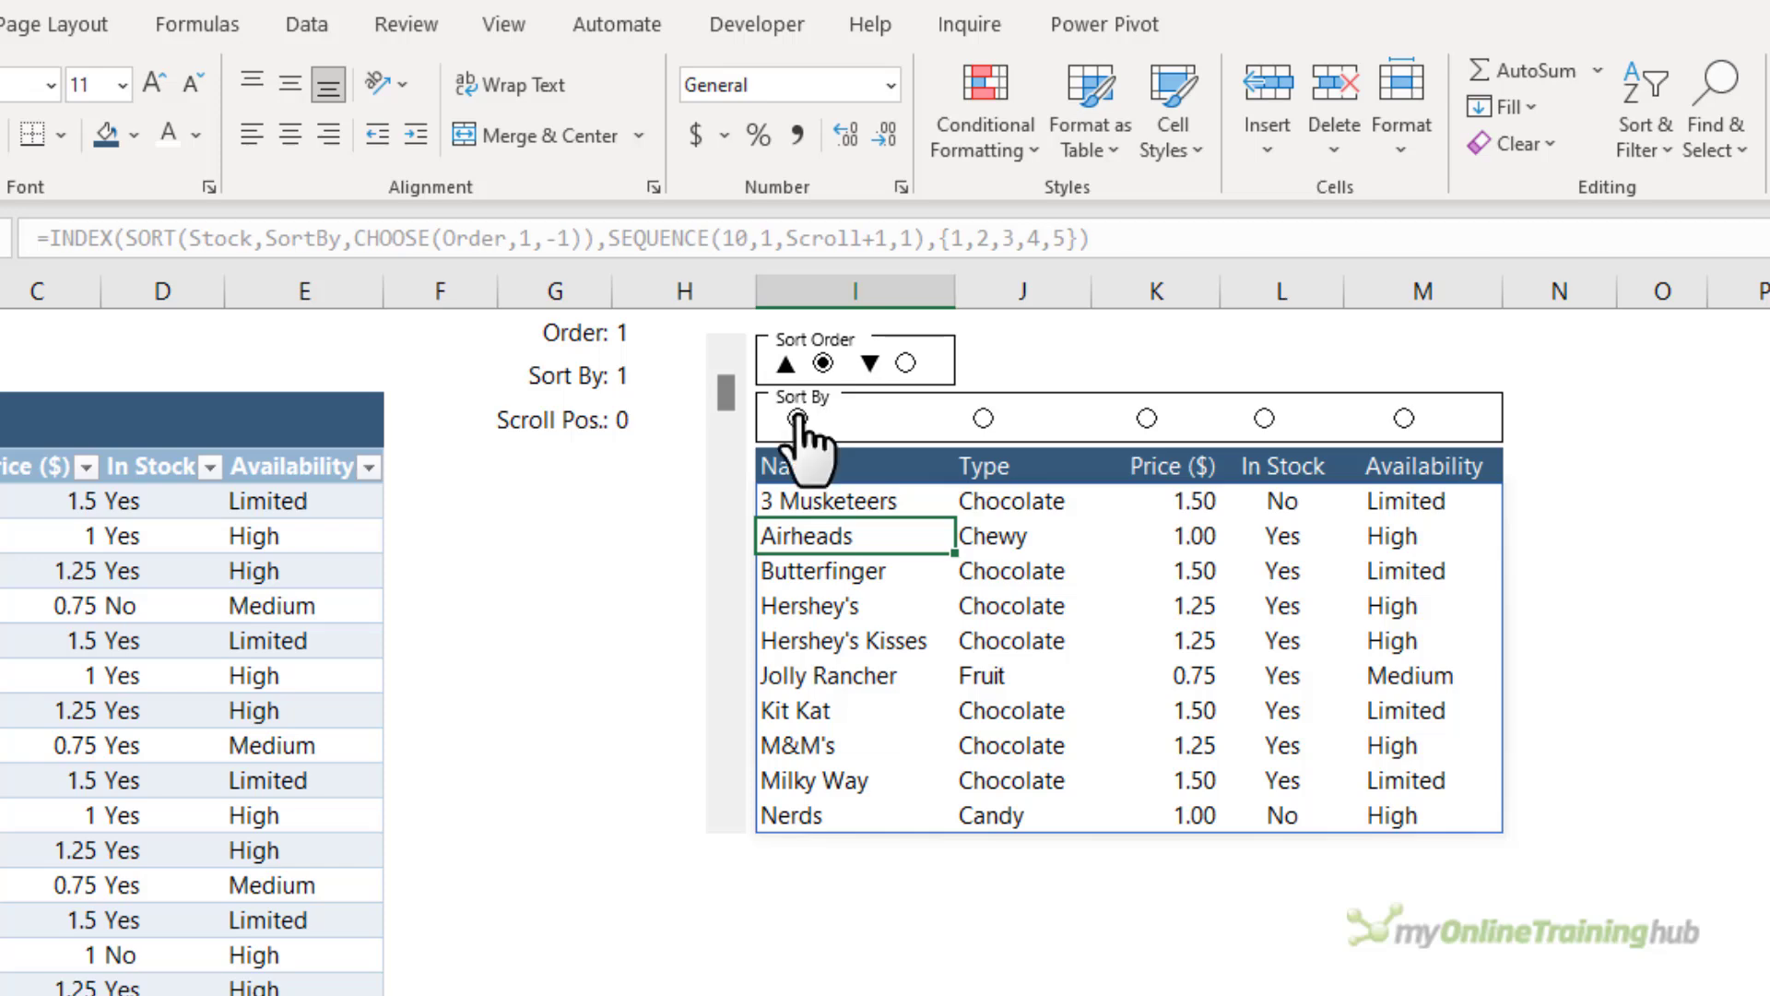
Step: Create a formula-based conditional formatting rule for the product rows I7:M16 using =$H$4=COLUMN(A1)
{"action": "mouse_move", "coordinate": [842, 501]}
{"action": "left_mouse_down"}
{"action": "mouse_move", "coordinate": [1374, 751]}
{"action": "mouse_move", "coordinate": [1409, 811]}
{"action": "left_mouse_up"}
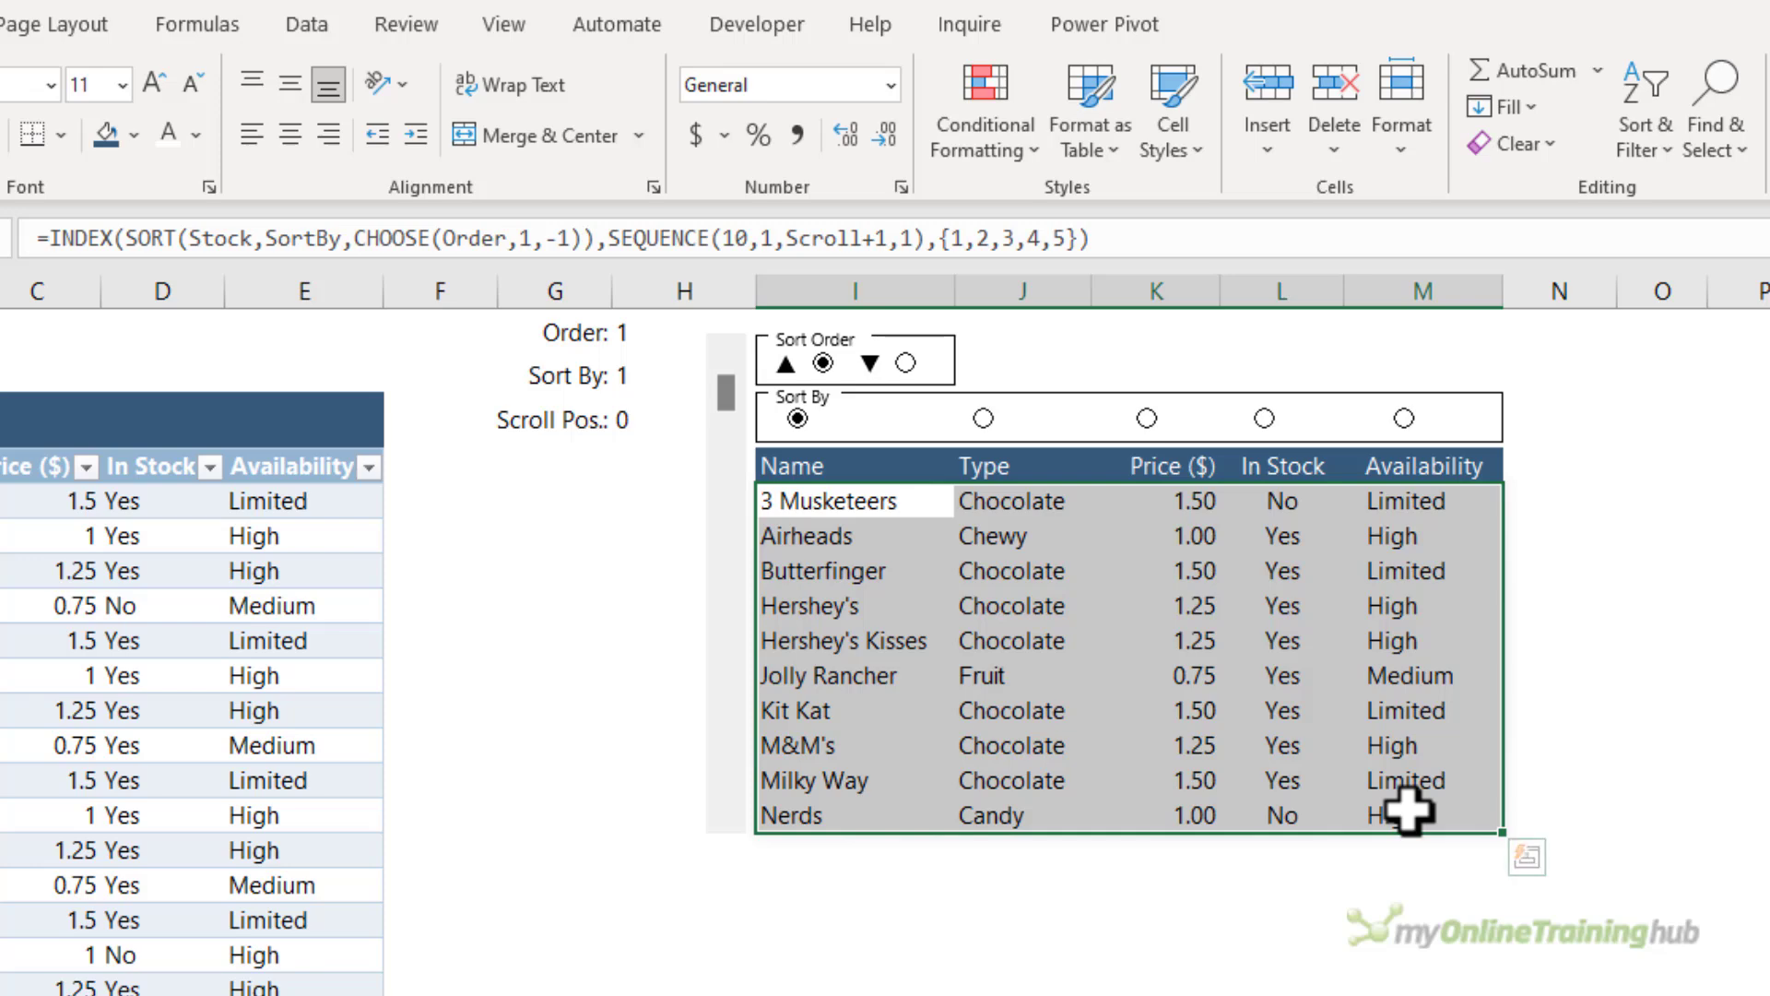
{"action": "left_click", "coordinate": [985, 152]}
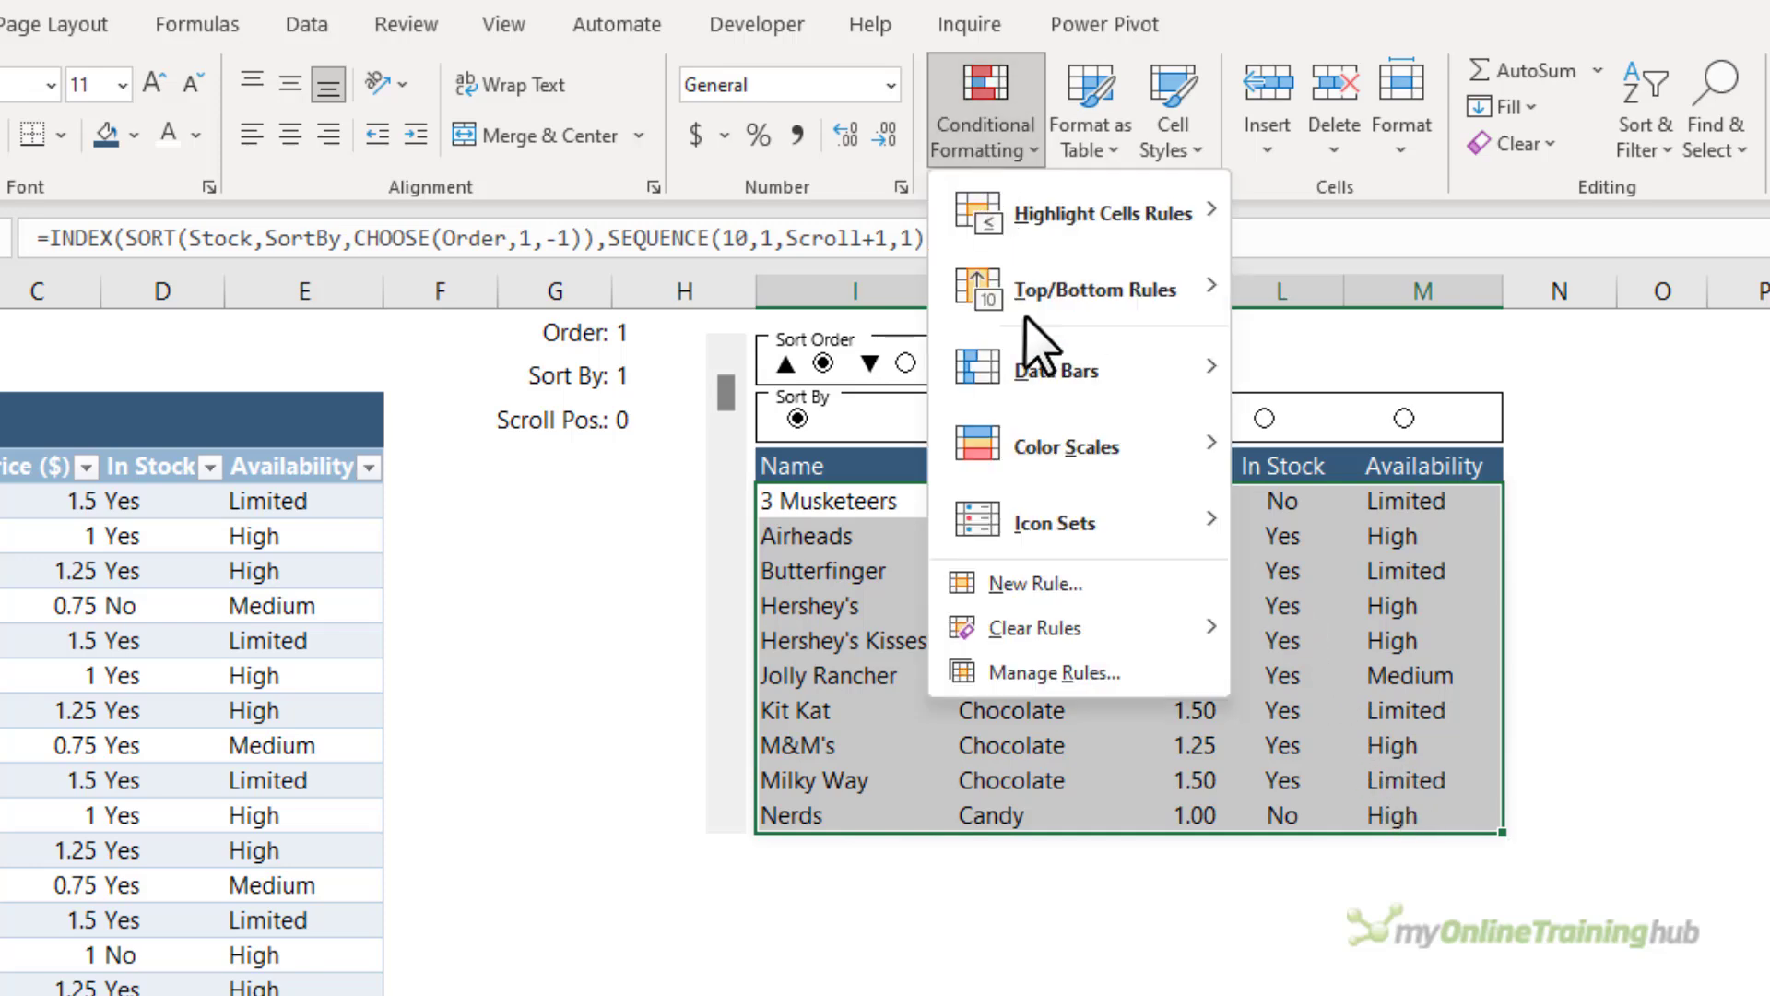
{"action": "left_click", "coordinate": [1100, 579]}
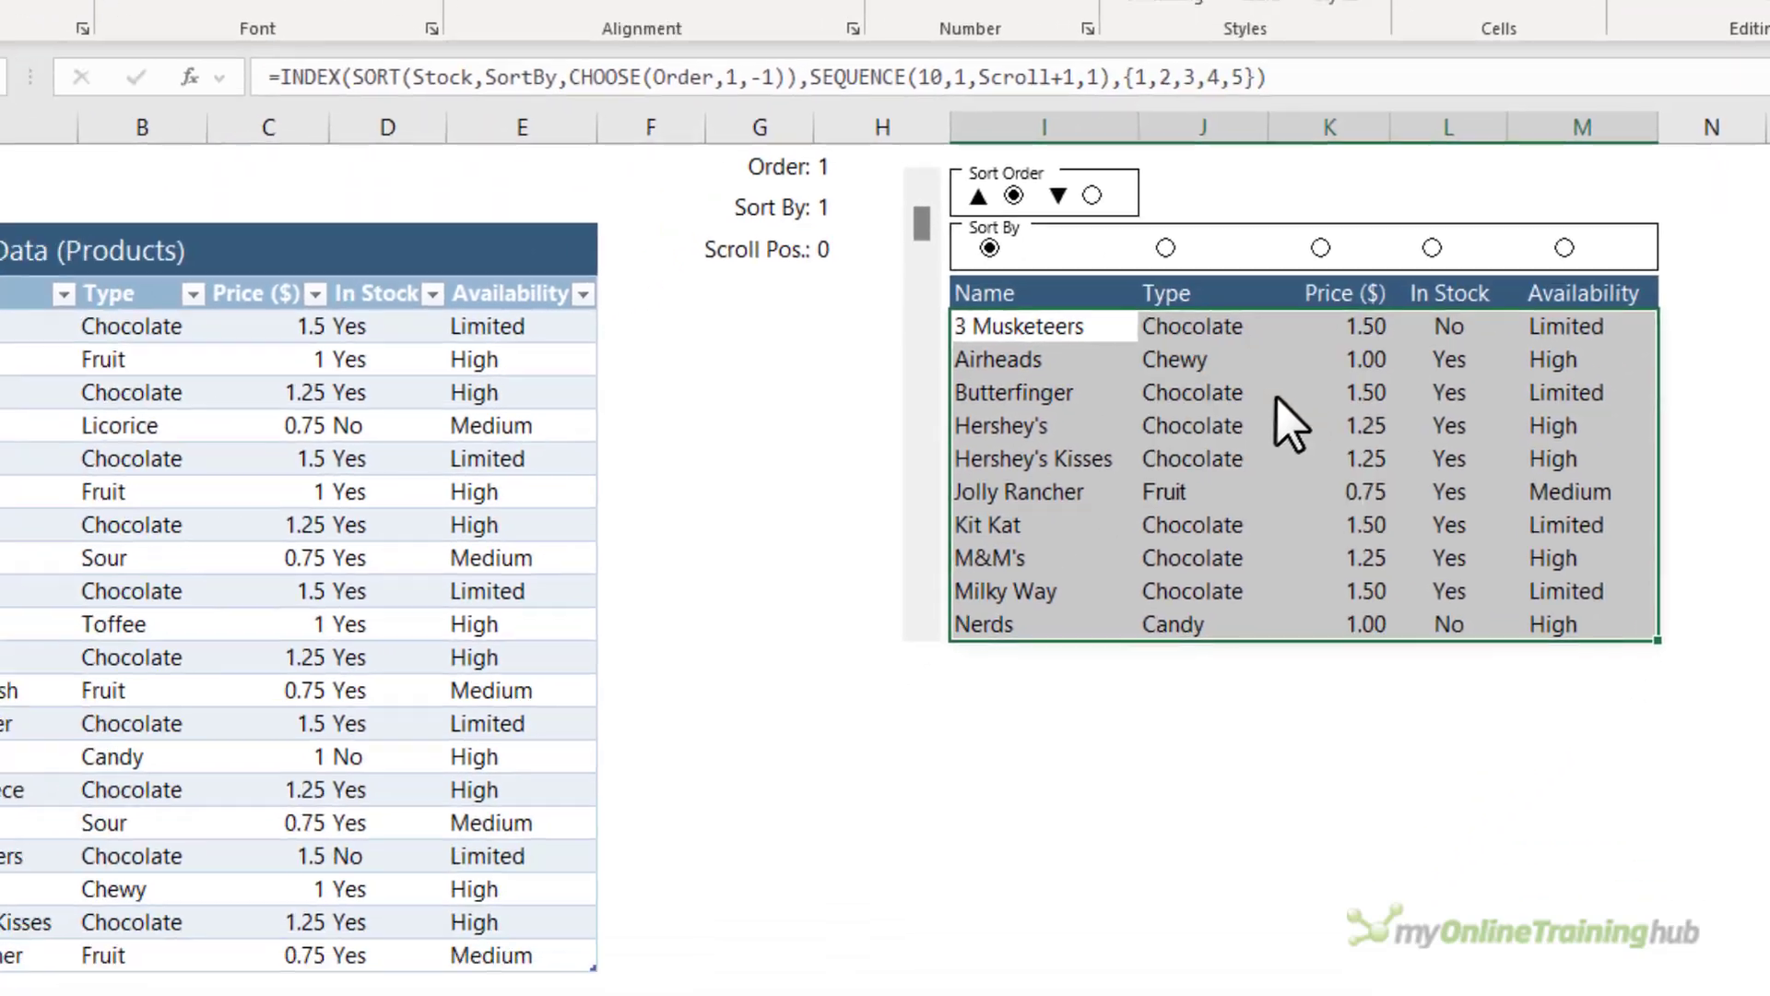
{"action": "left_click", "coordinate": [417, 711]}
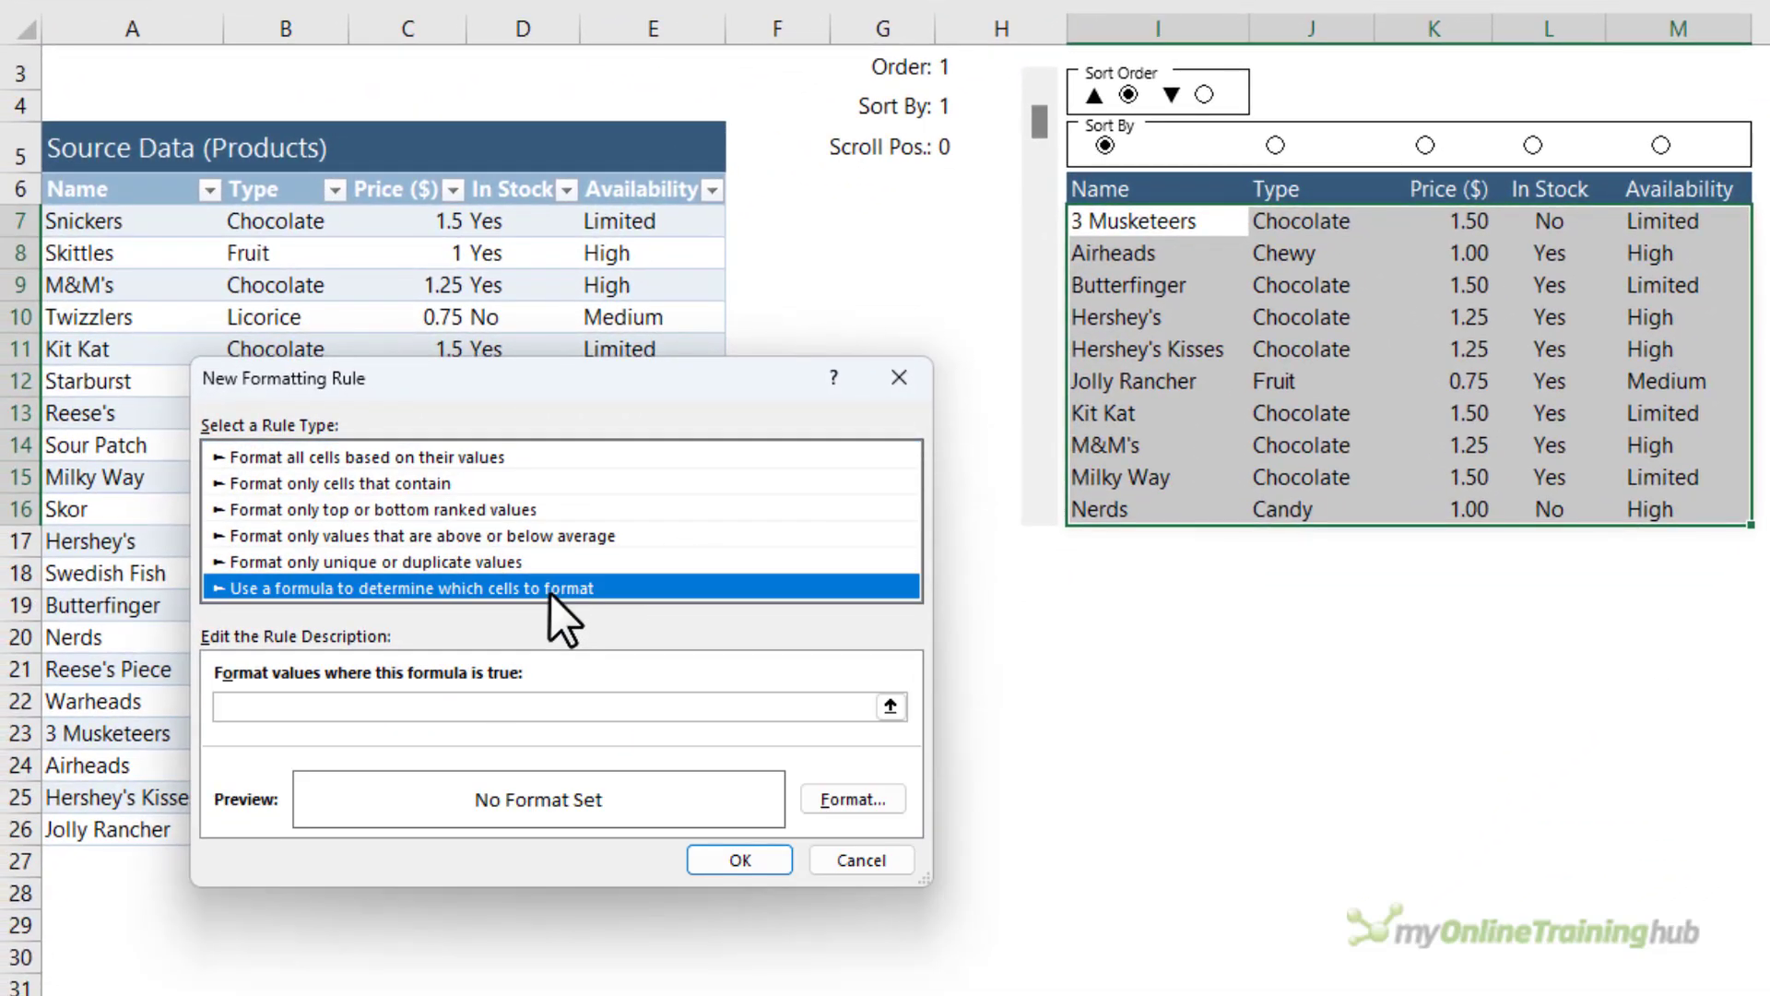
{"action": "left_click", "coordinate": [412, 711]}
{"action": "type", "text": "="}
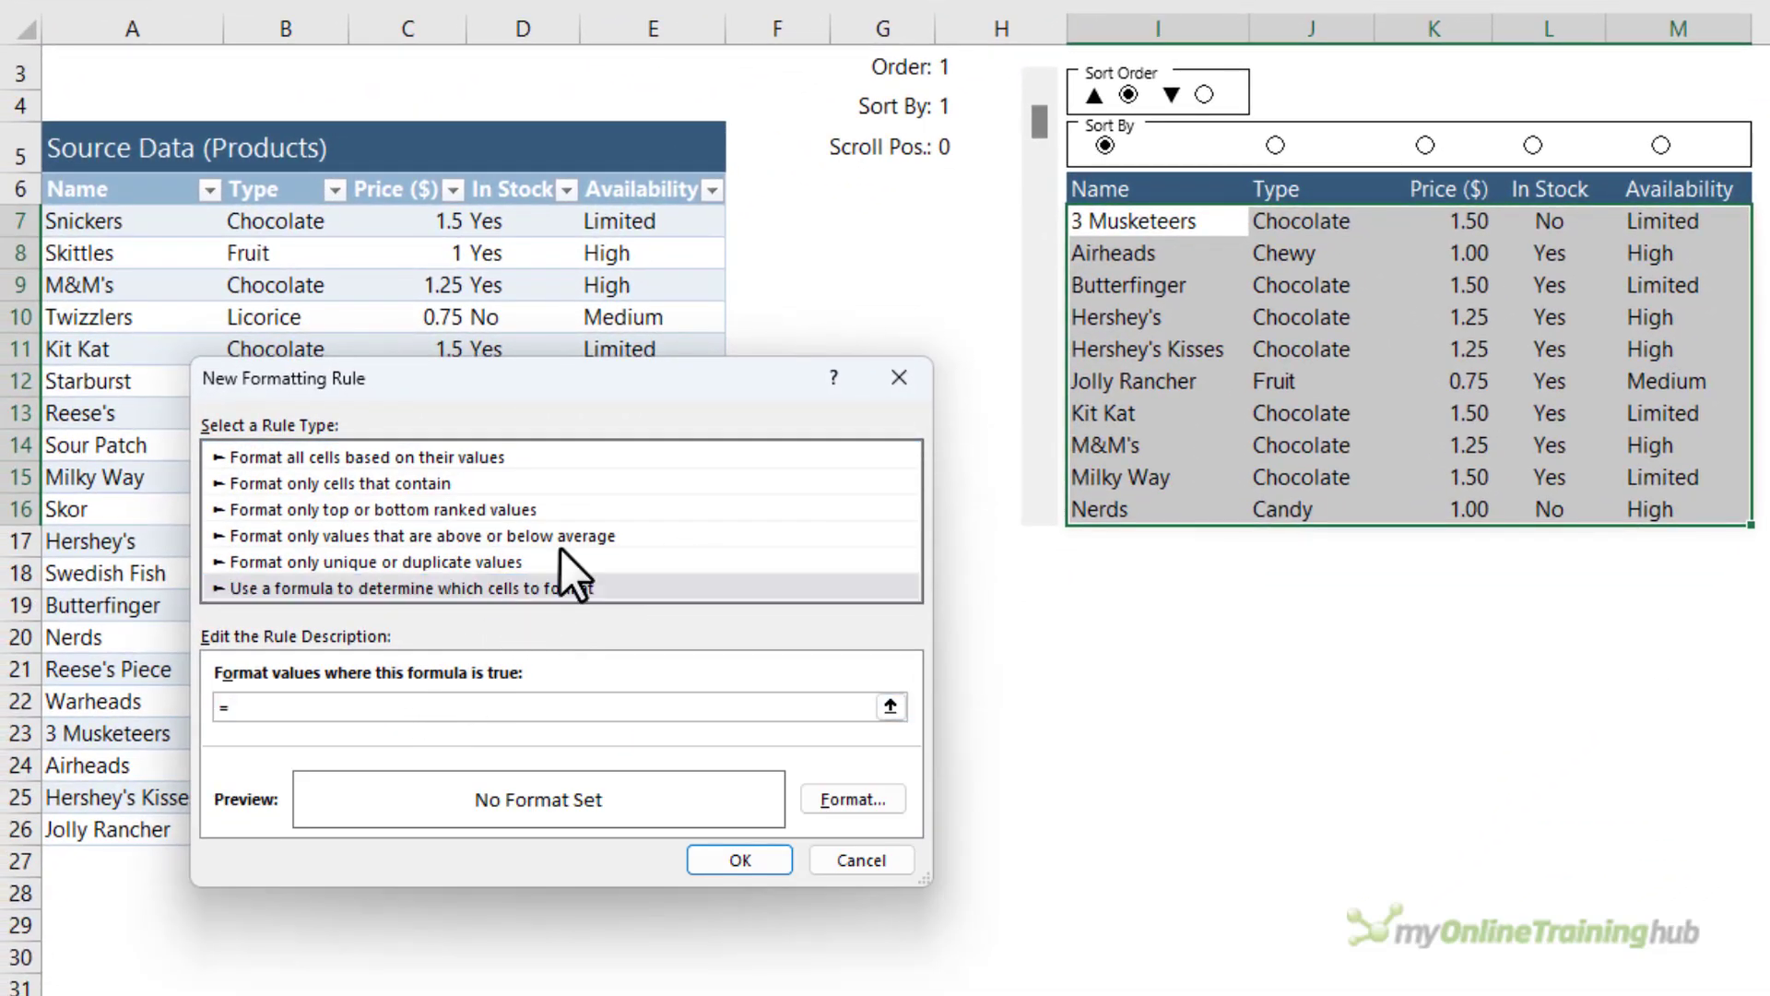
{"action": "left_click", "coordinate": [968, 107]}
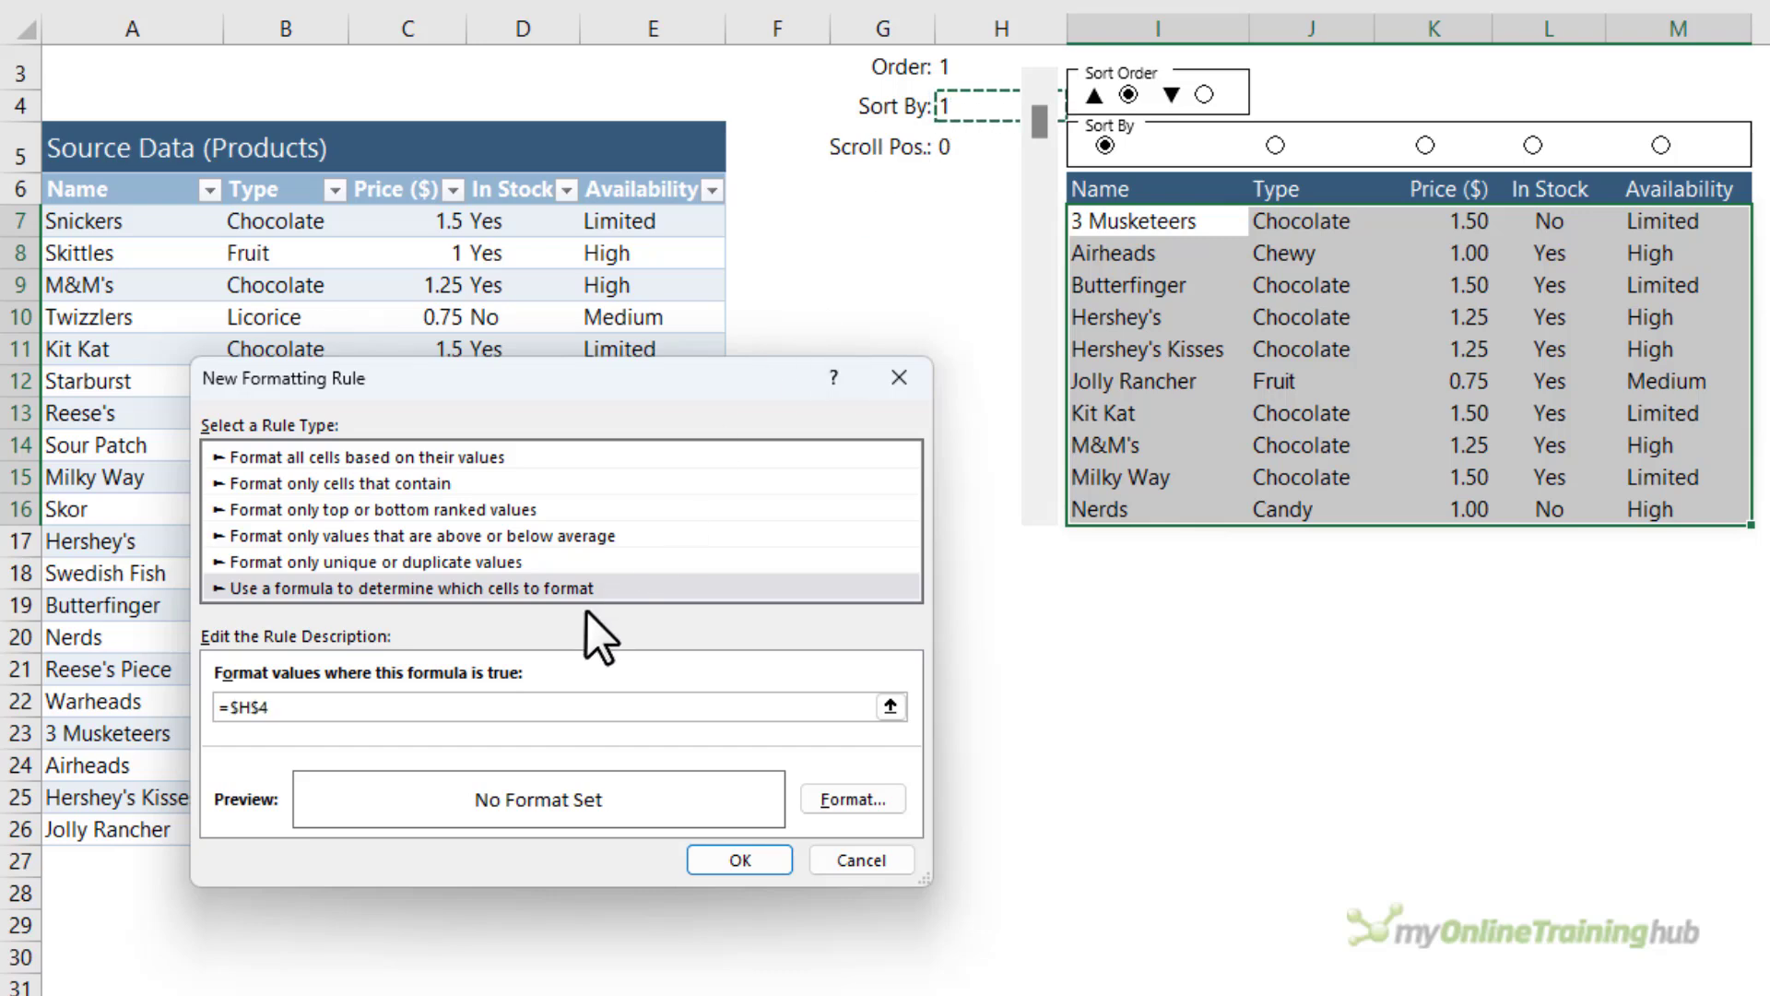
{"action": "type", "text": "="}
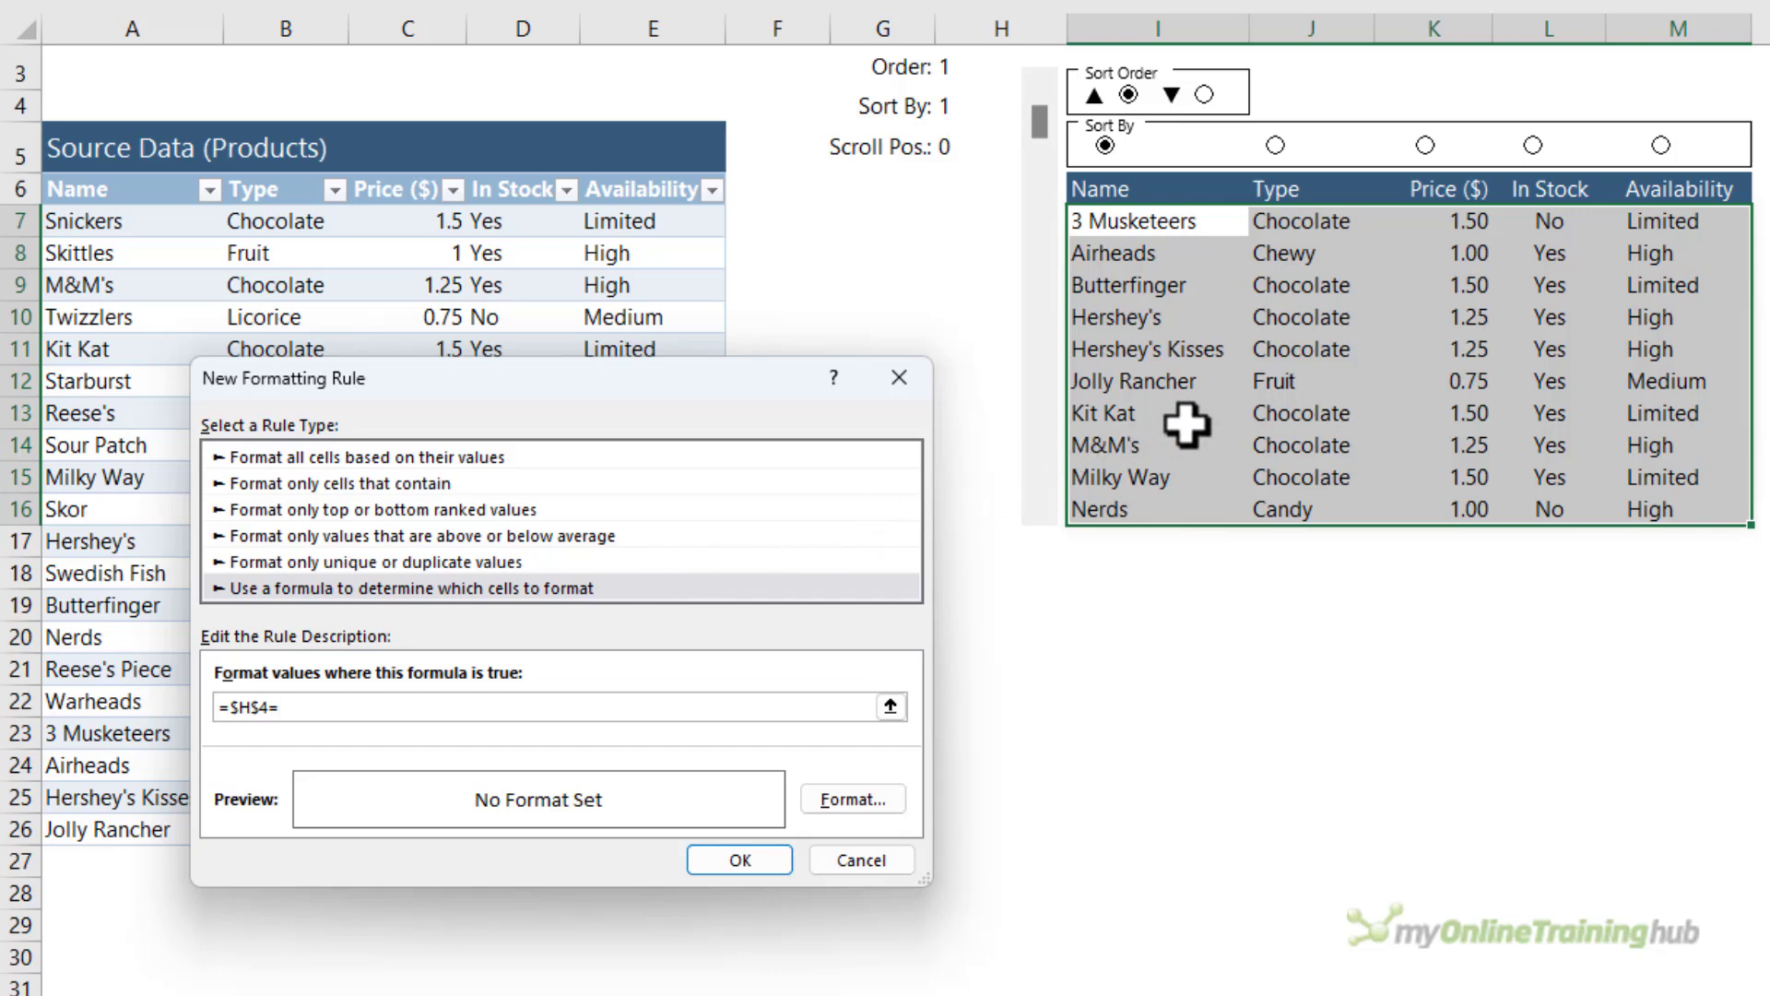
{"action": "type", "text": "column(A1"}
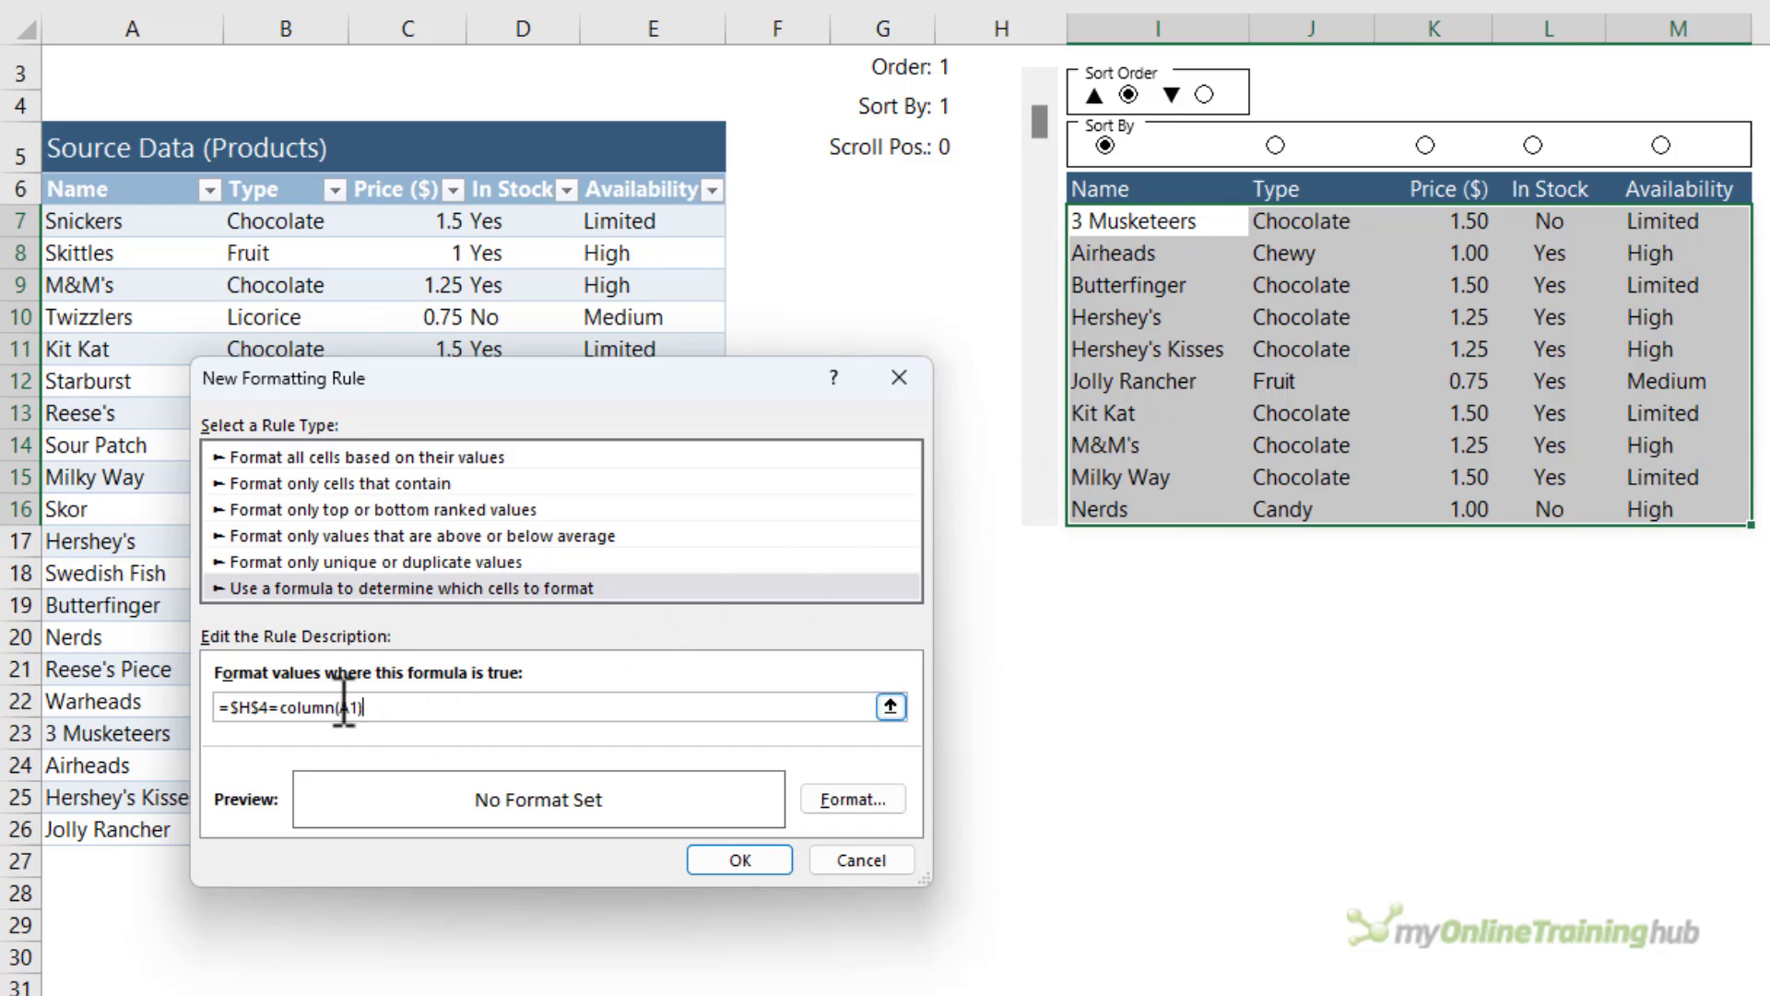
{"action": "left_click_drag", "start_coordinate": [279, 706], "coordinate": [403, 707]}
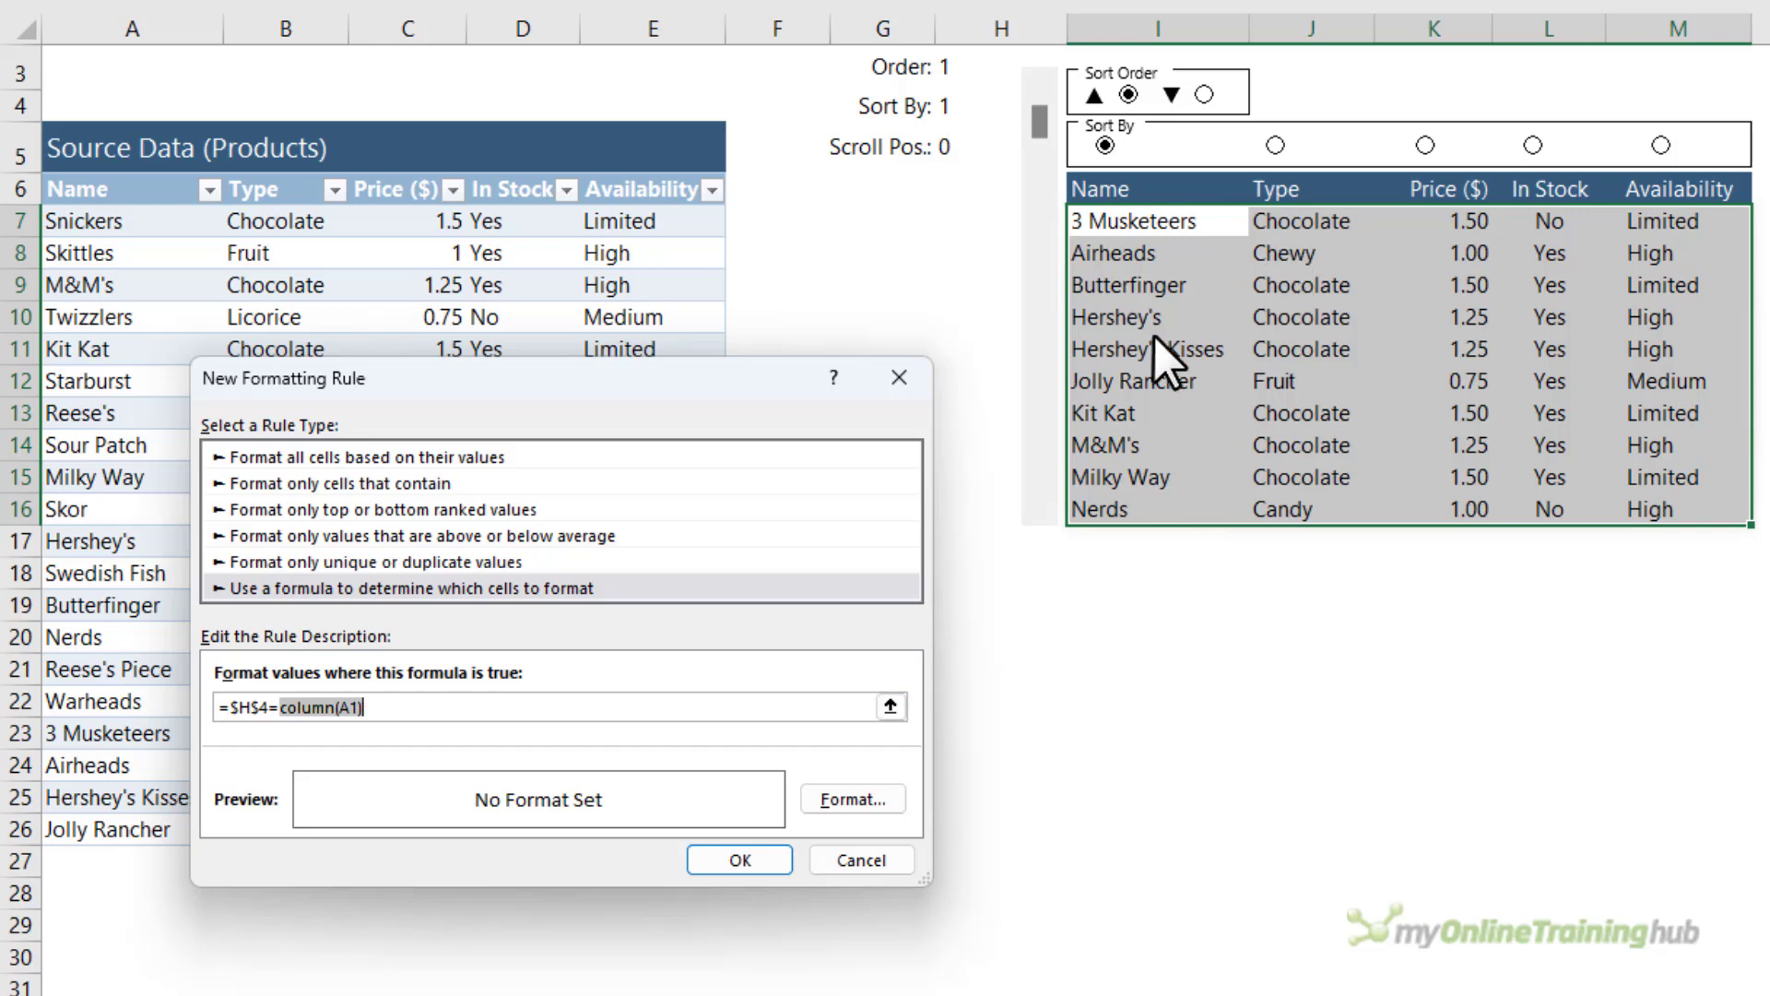
{"action": "left_click", "coordinate": [341, 706]}
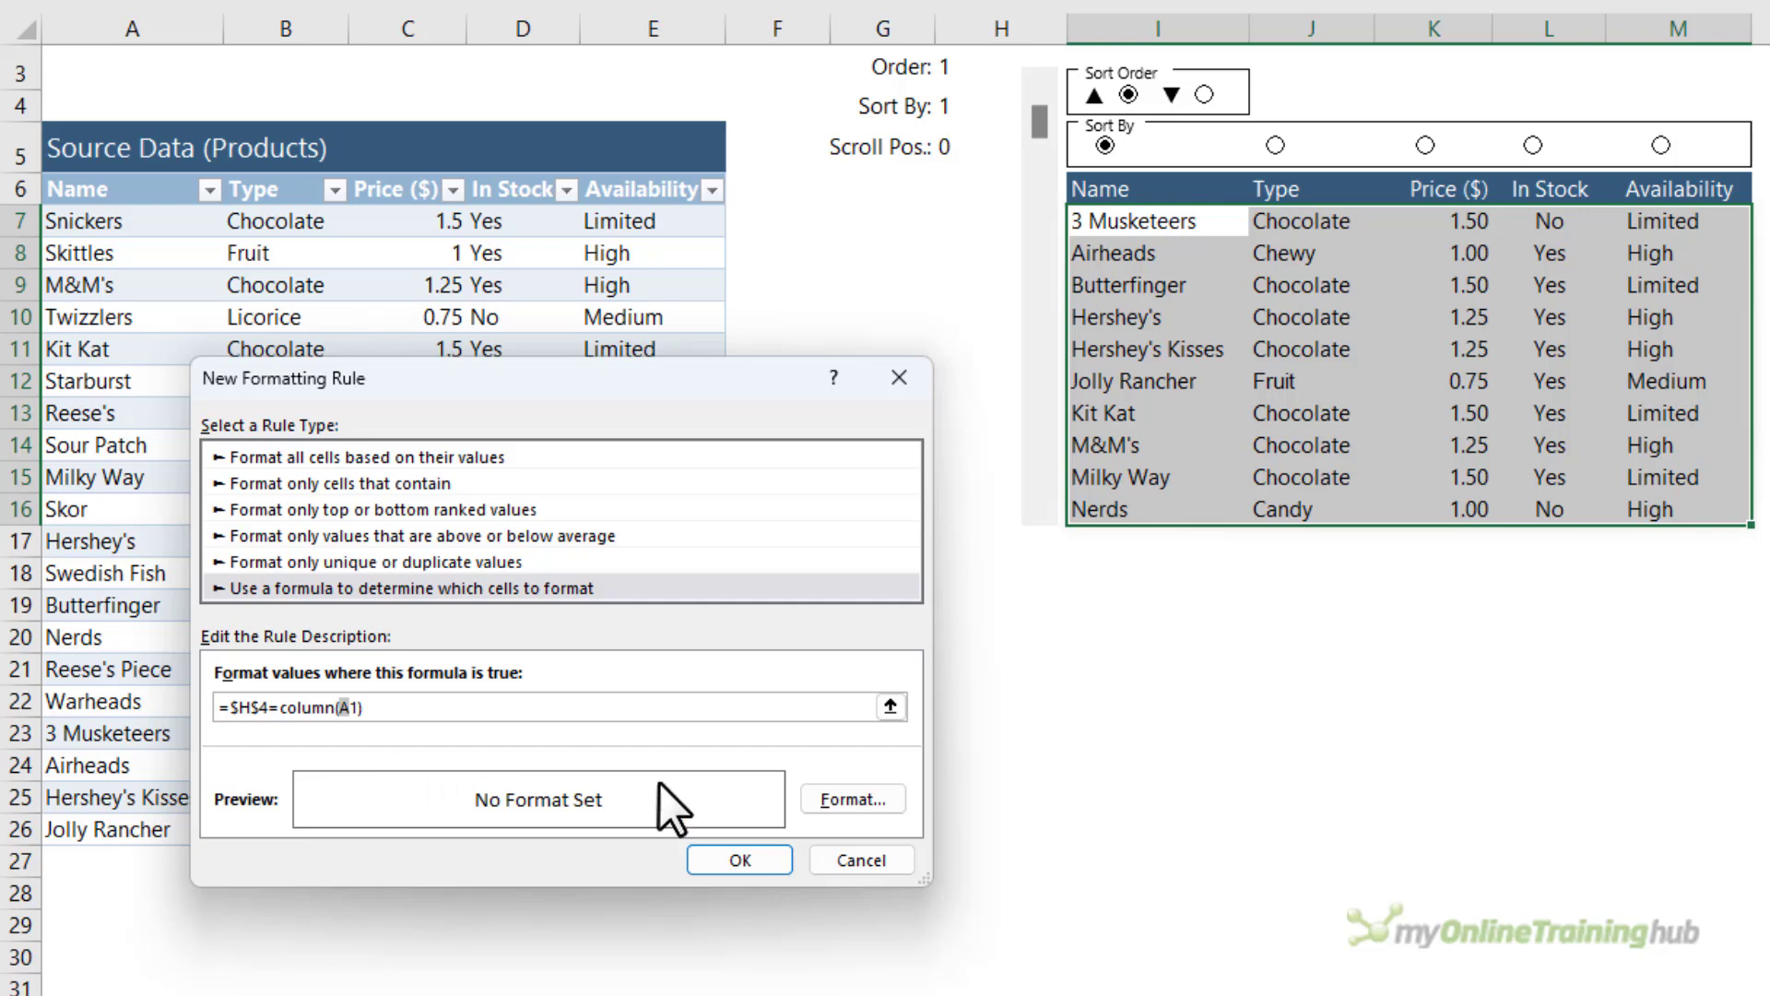
Step: Give the conditional formatting rule a light blue fill and apply it to the product rows
{"action": "left_click", "coordinate": [830, 800]}
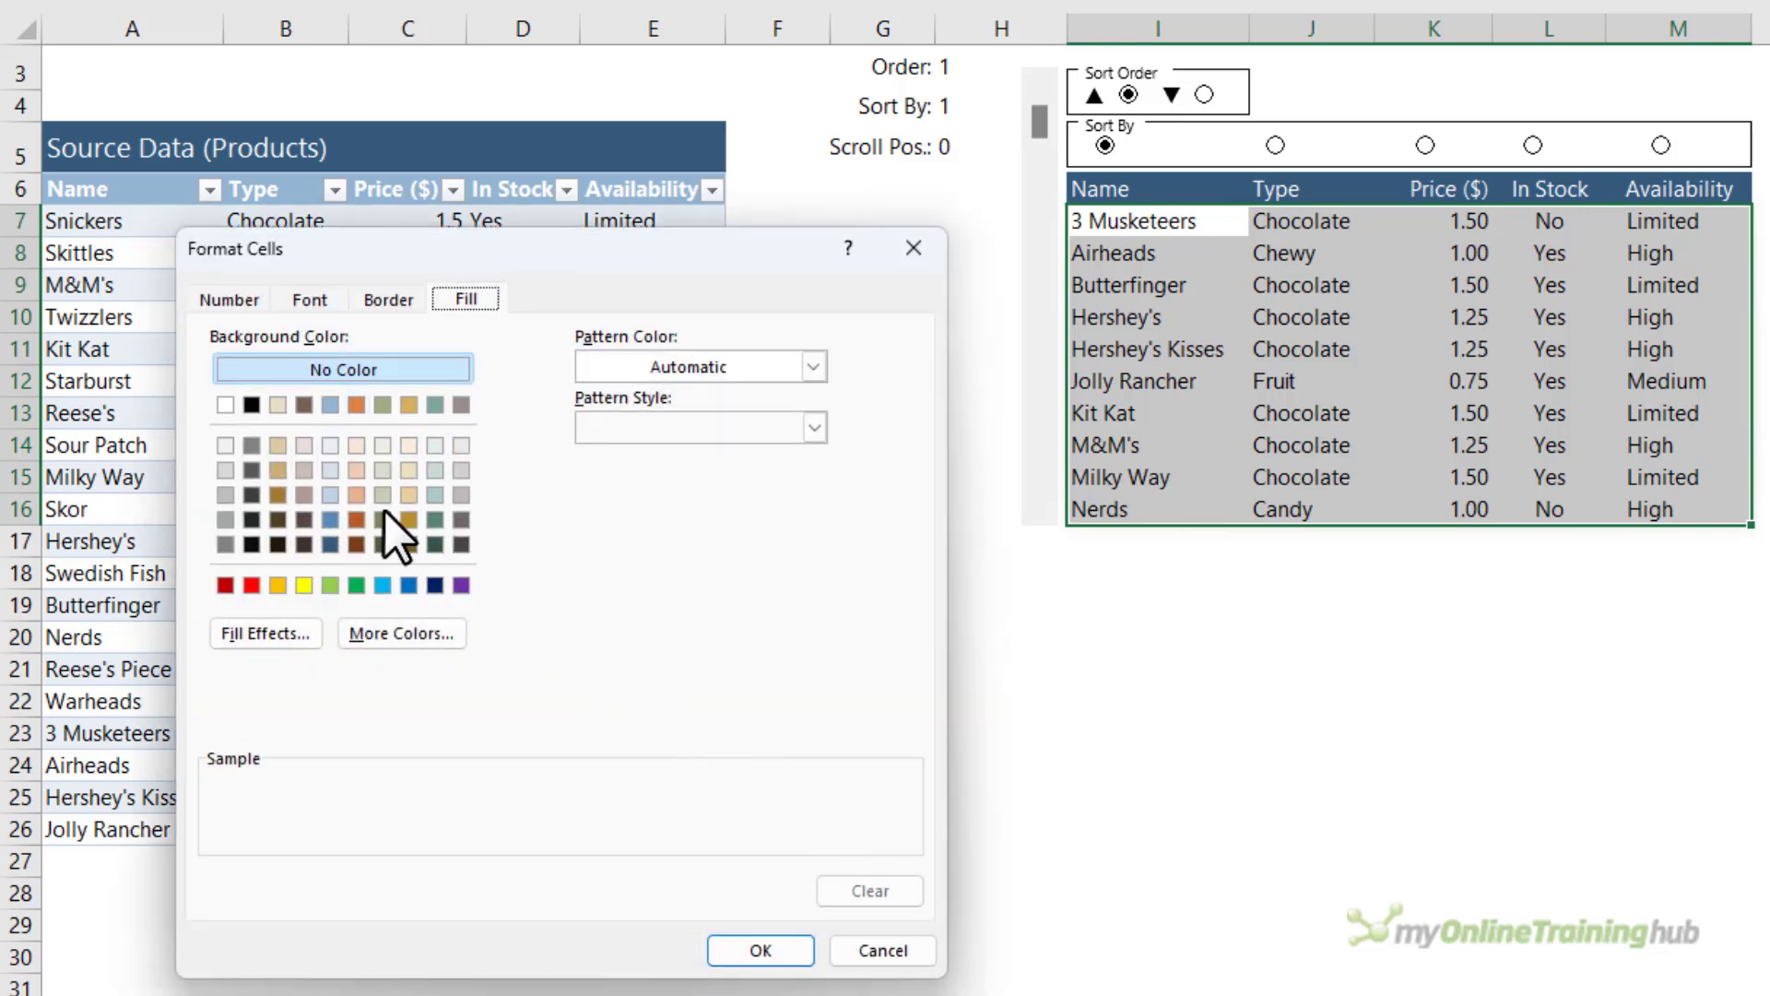
{"action": "left_click", "coordinate": [330, 474]}
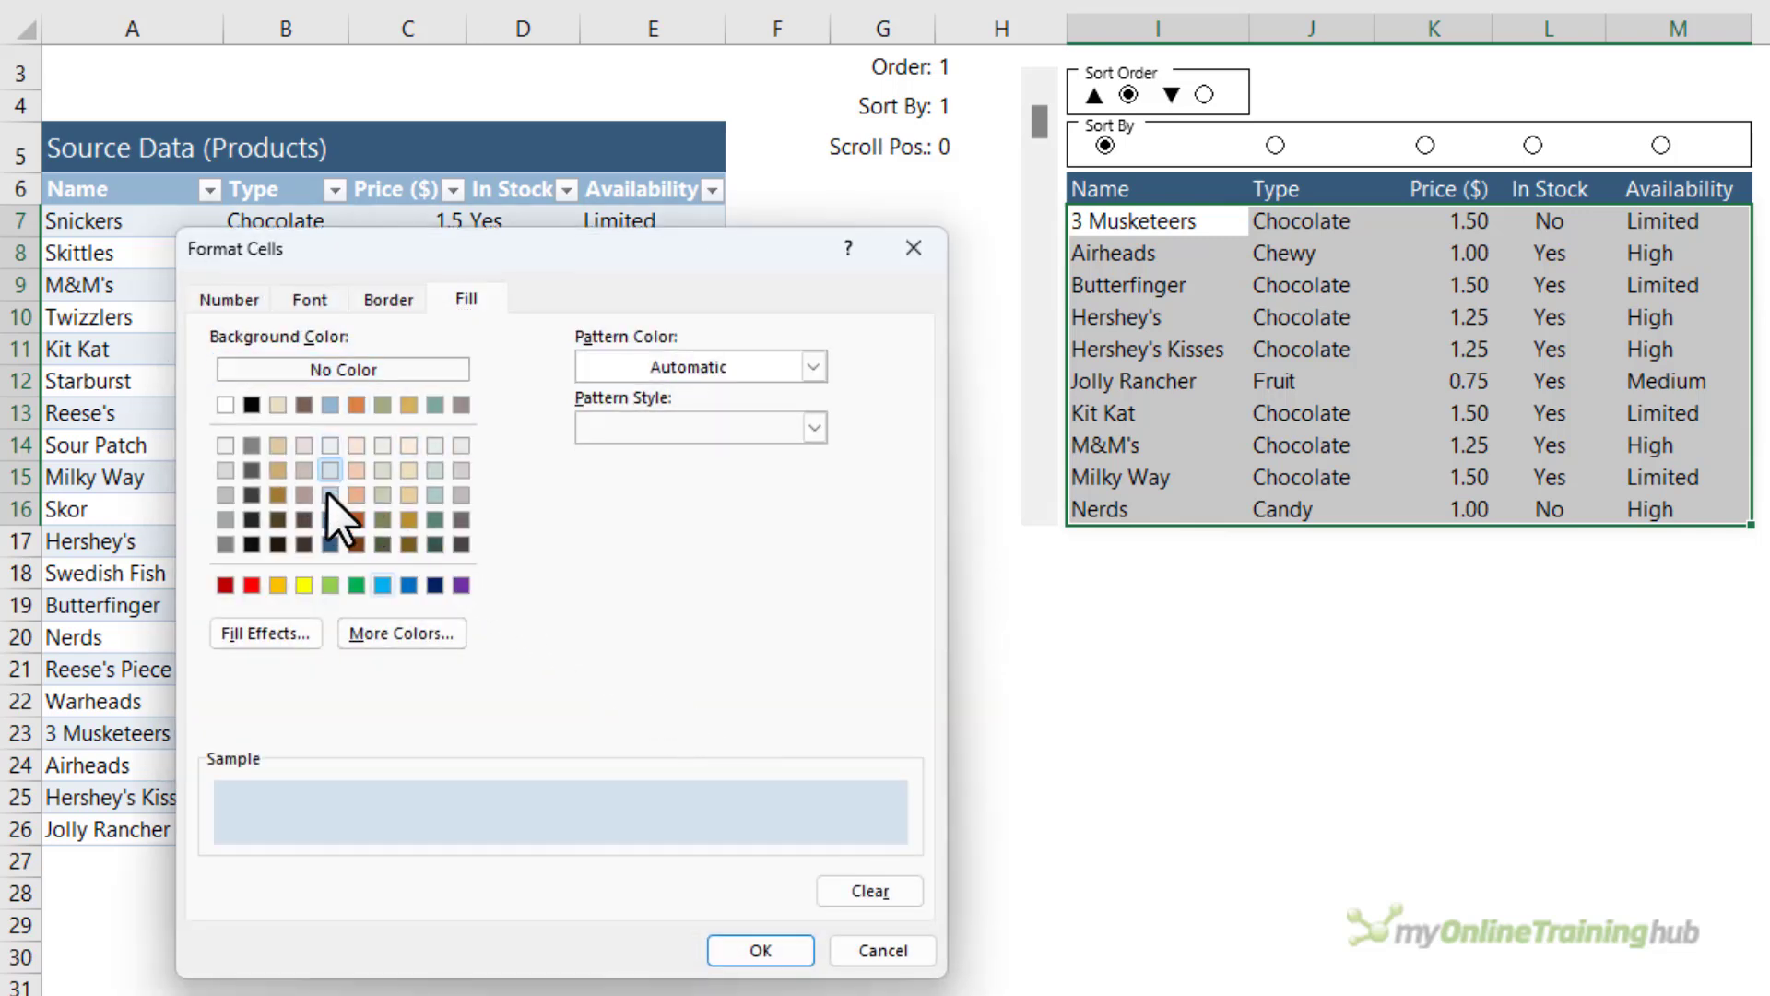
{"action": "left_click", "coordinate": [755, 950]}
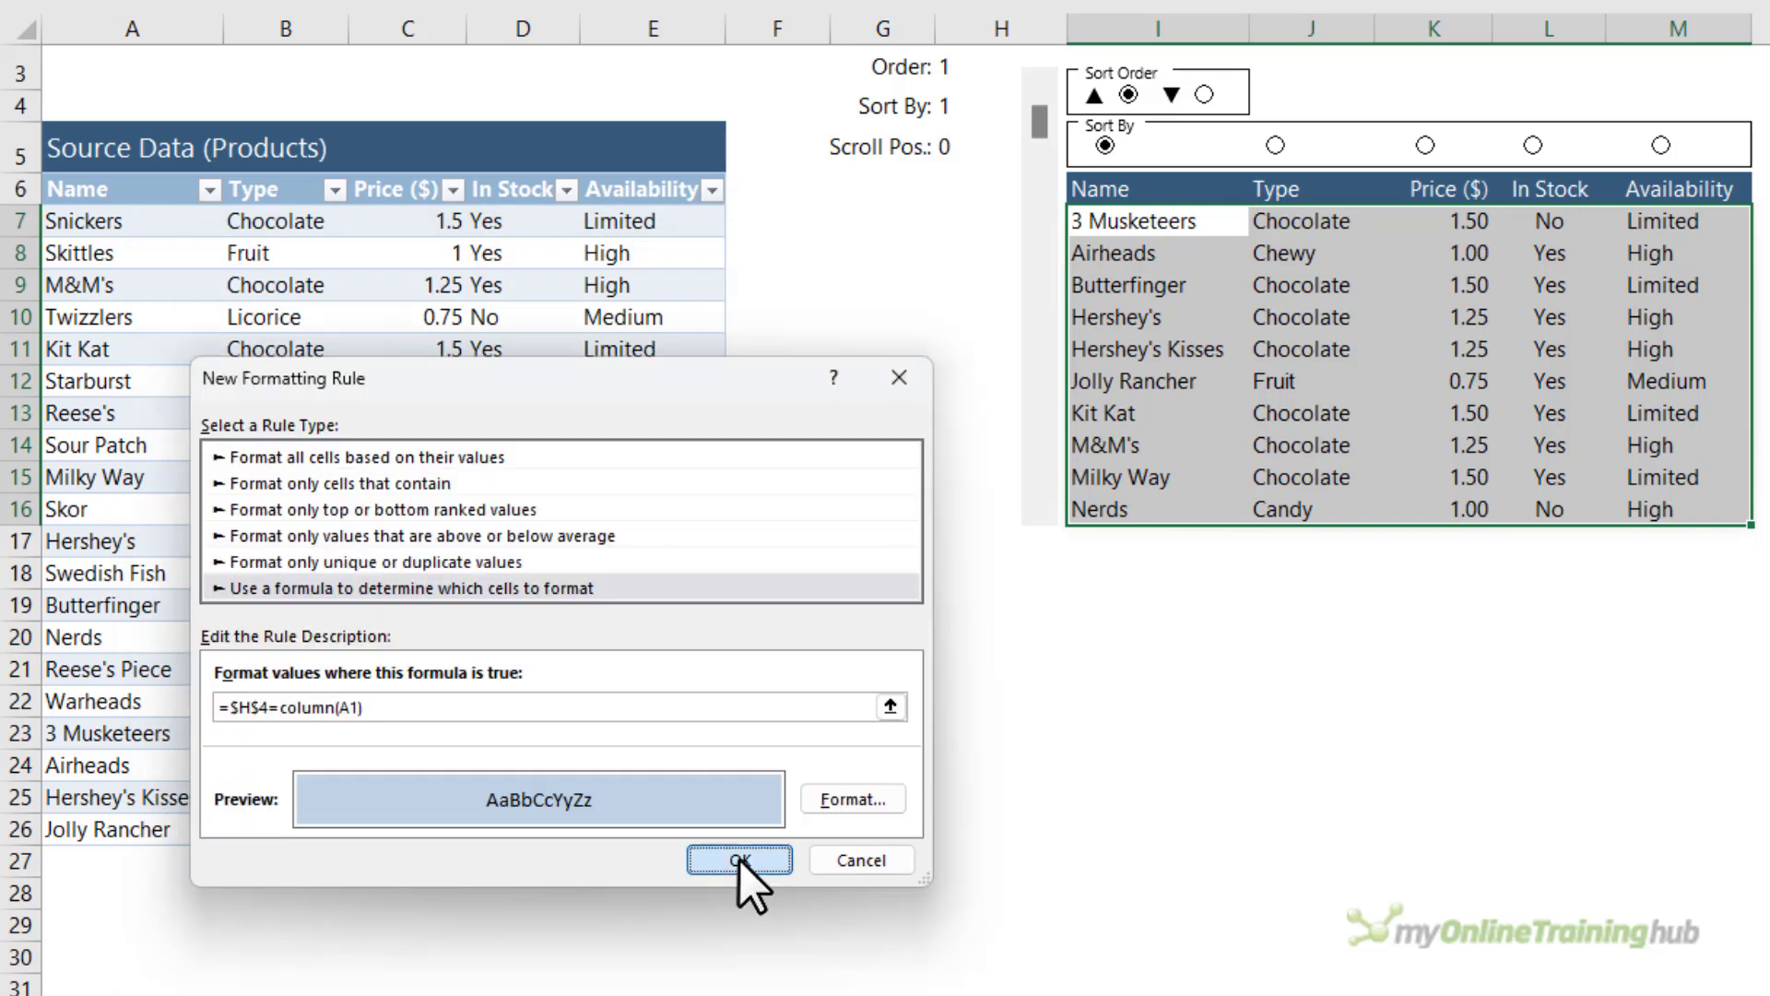
{"action": "left_click", "coordinate": [740, 860]}
{"action": "left_click", "coordinate": [802, 753]}
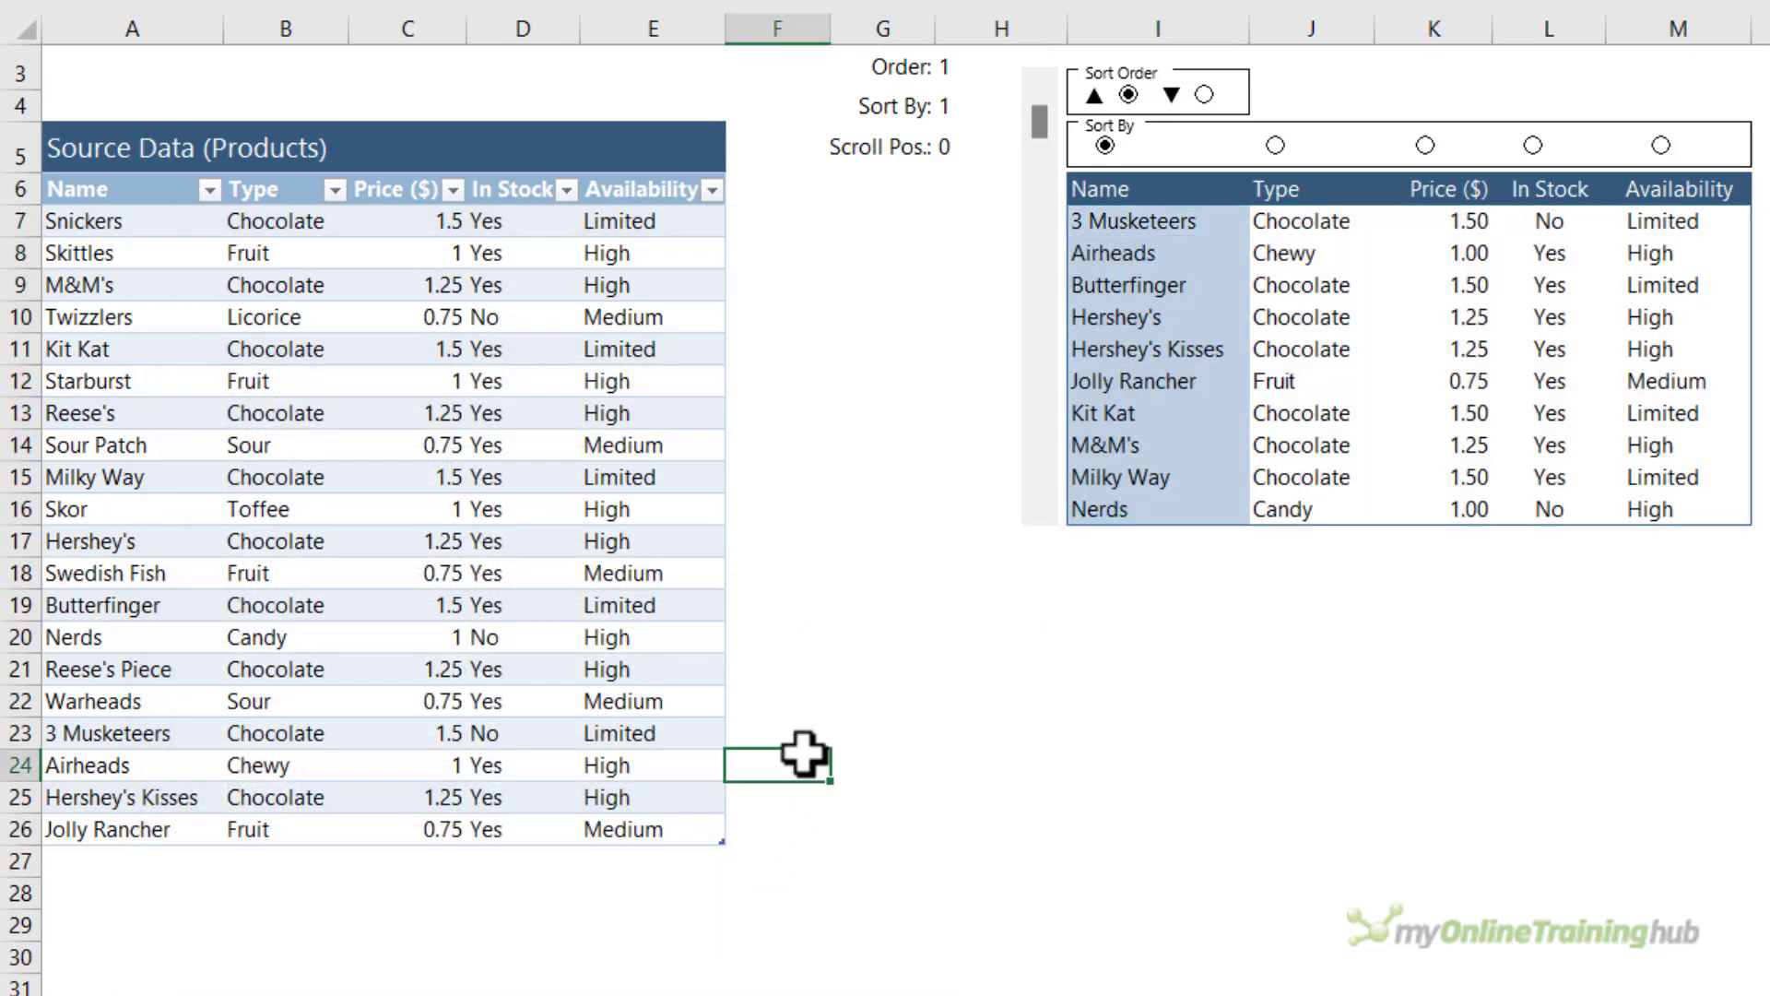
Step: Try sorting the product table by Type, Price, In Stock and Availability, and switch the order to descending
{"action": "left_click", "coordinate": [1277, 145]}
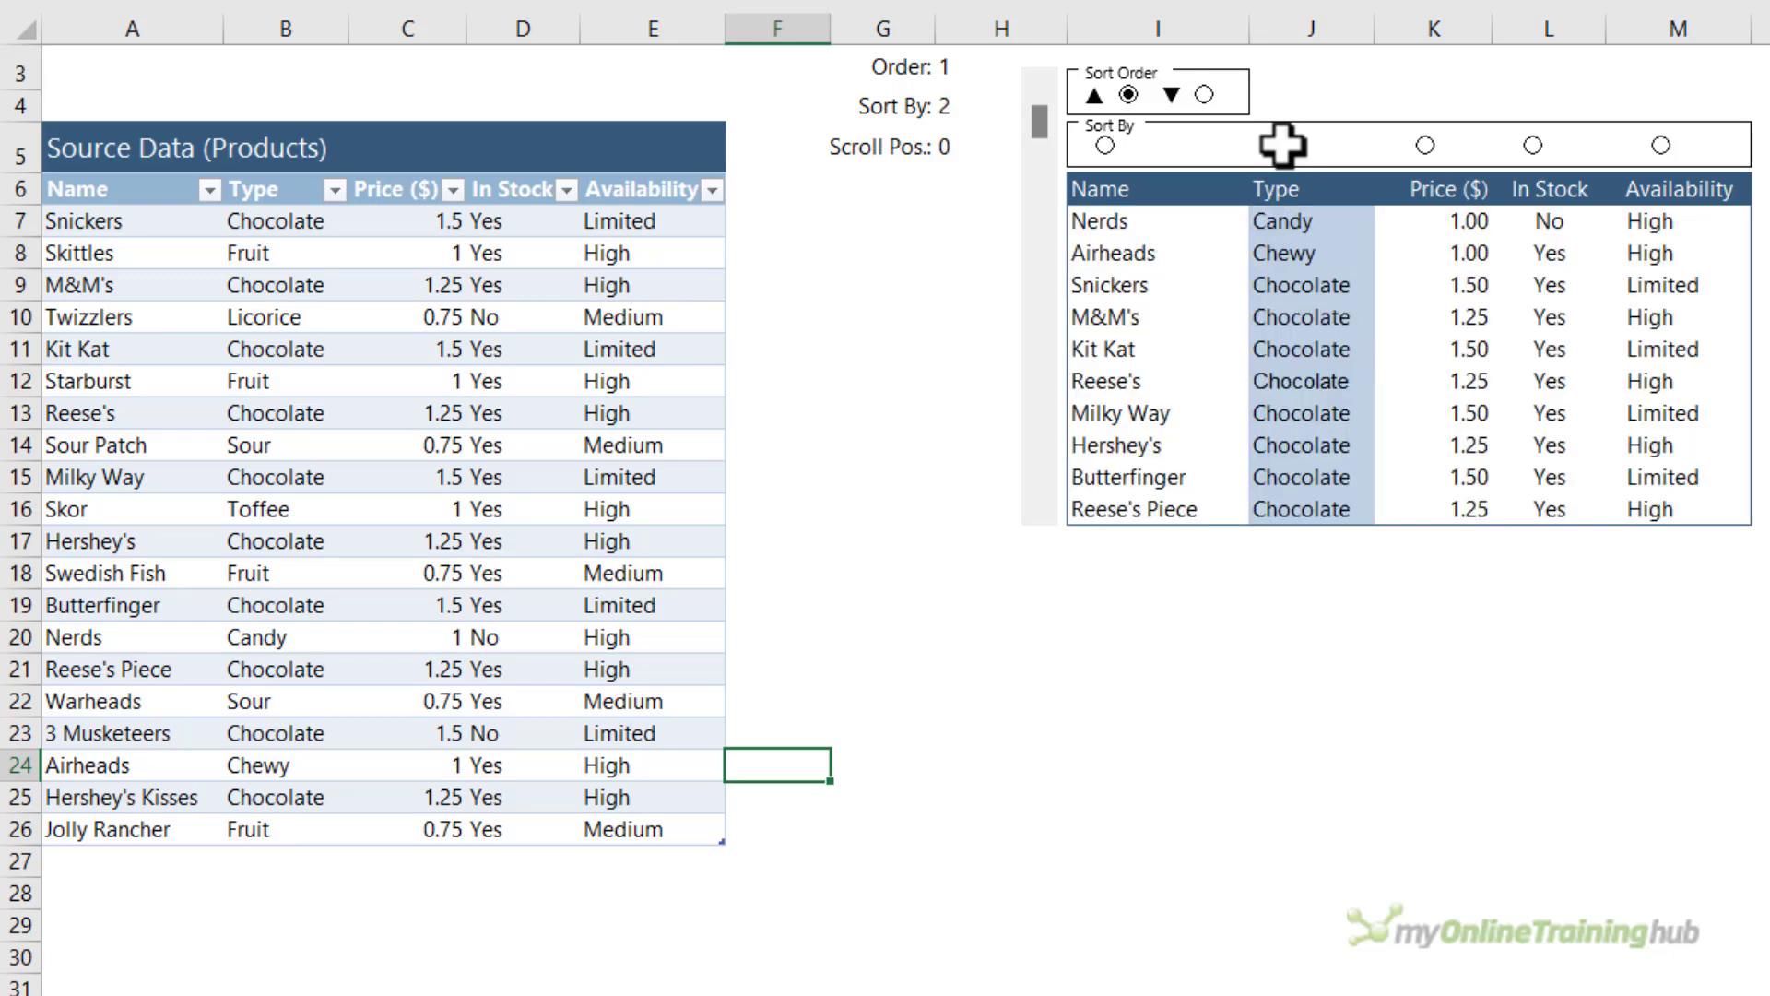
{"action": "left_click", "coordinate": [1425, 144]}
{"action": "left_click", "coordinate": [1533, 145]}
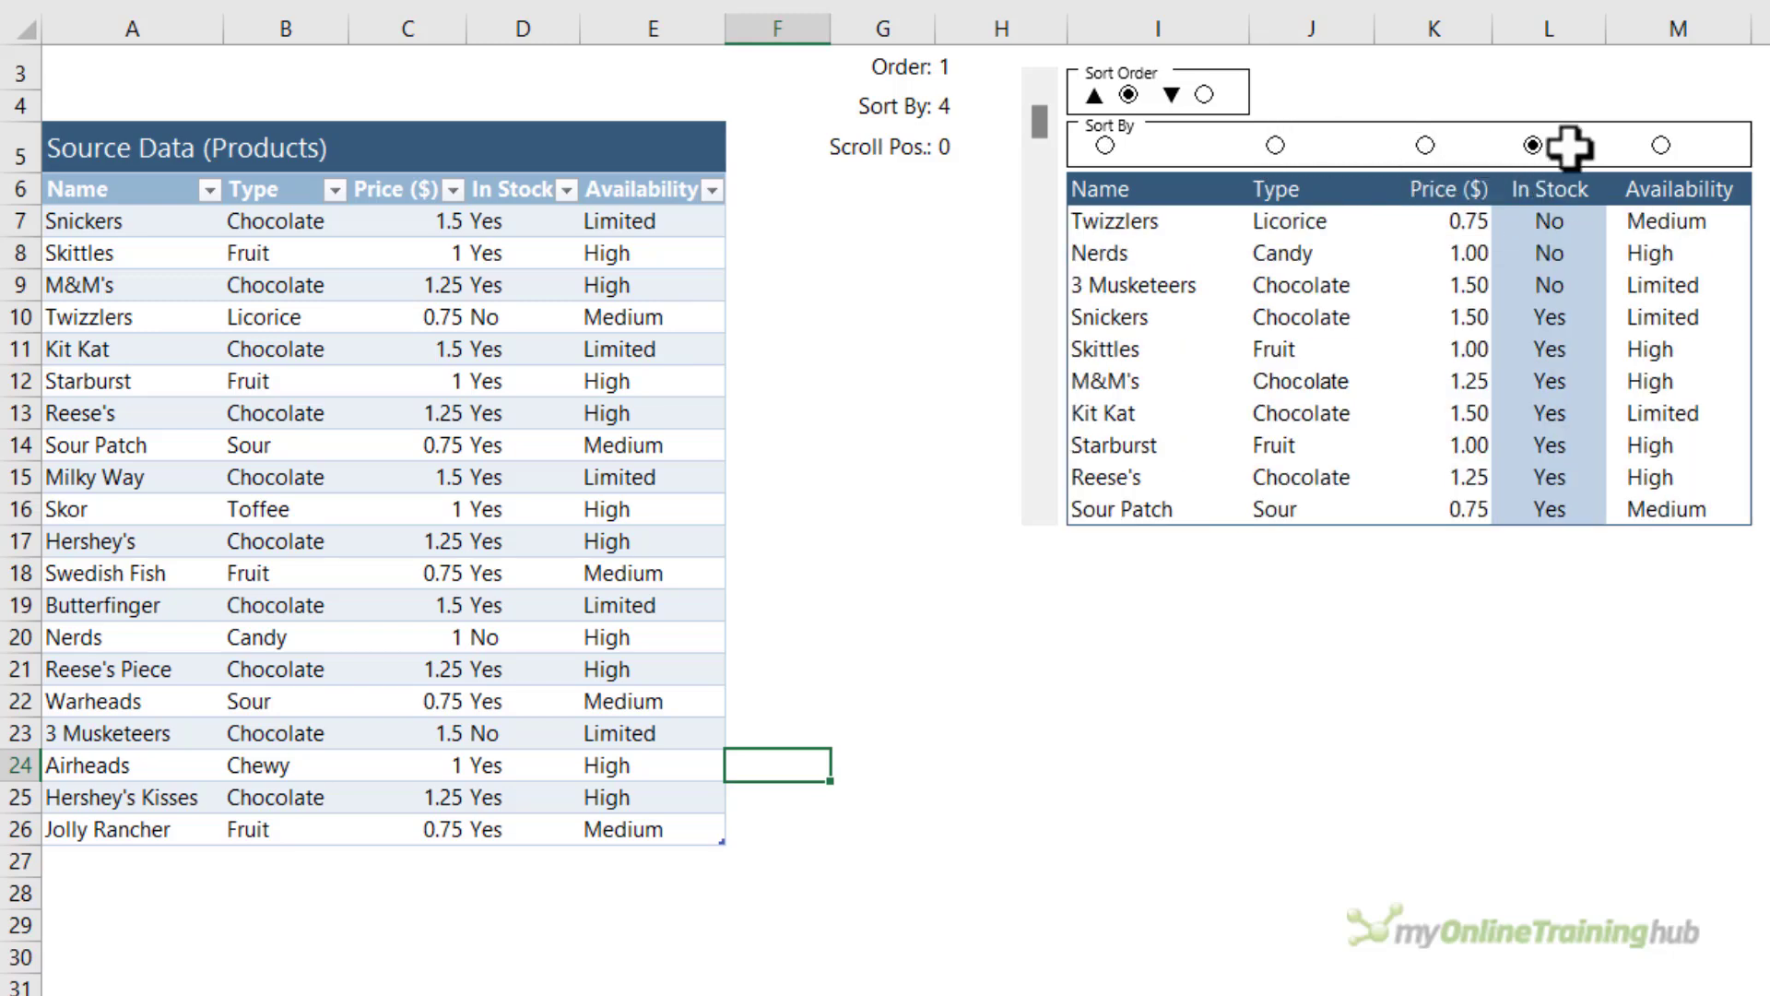
{"action": "left_click", "coordinate": [1660, 145]}
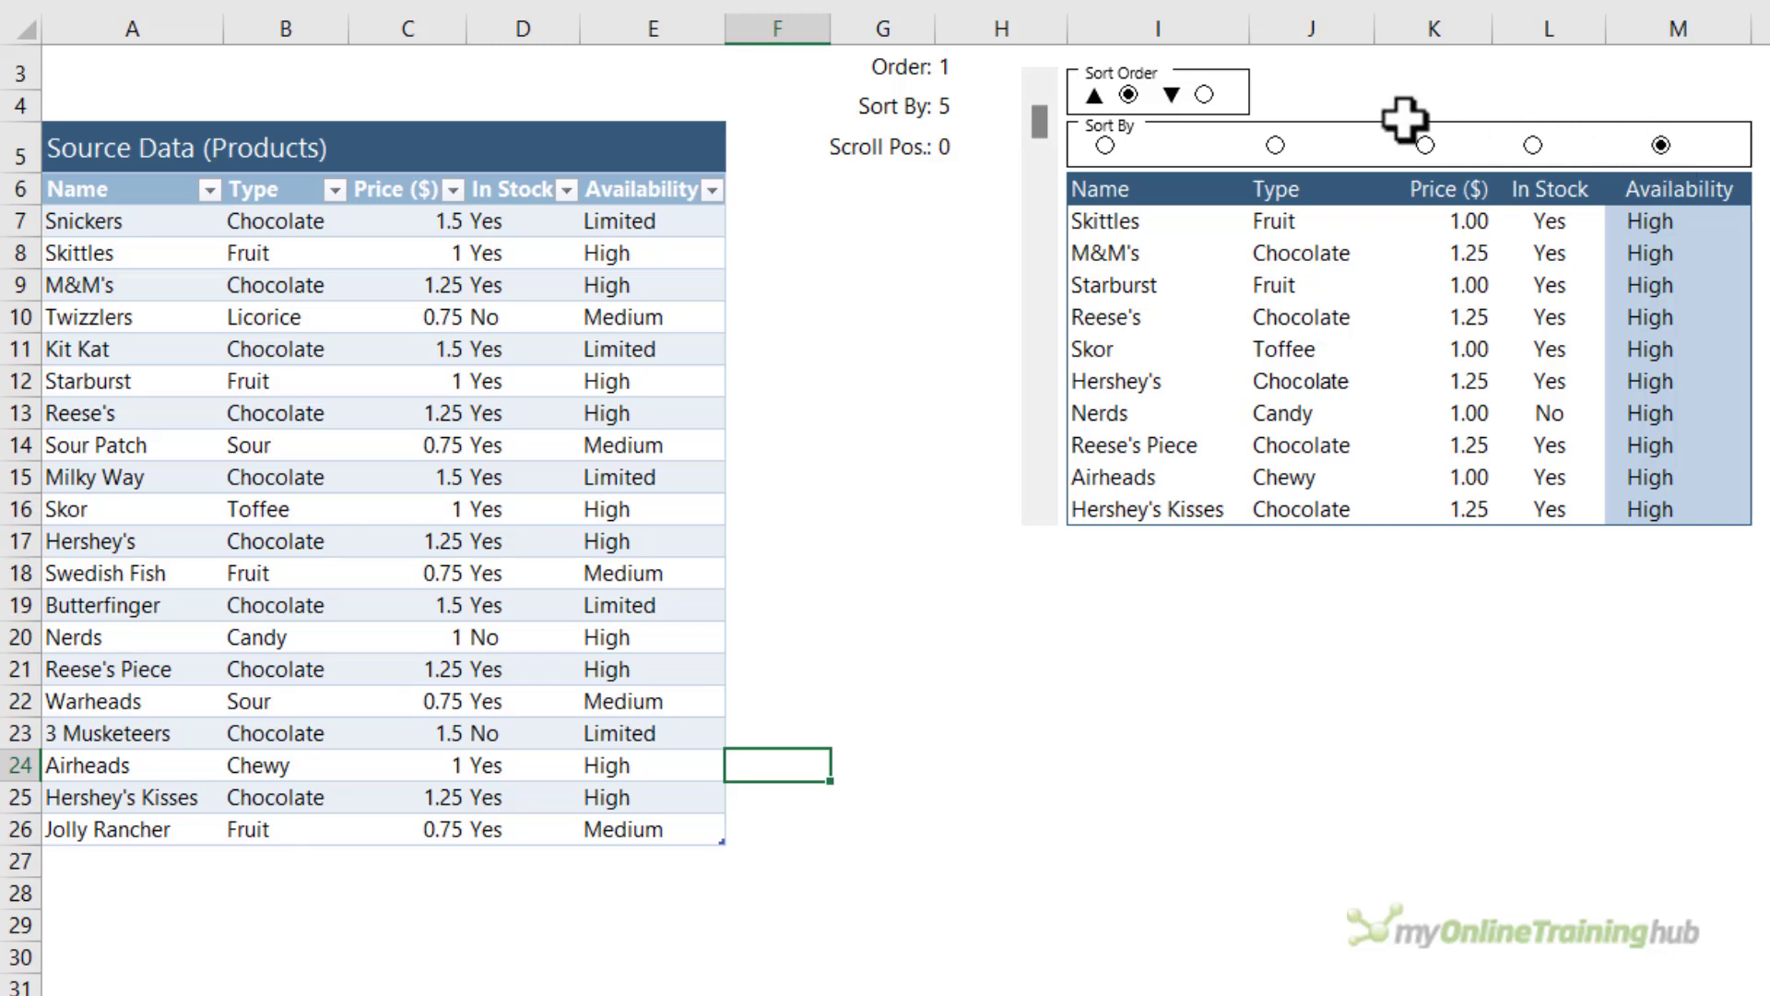
{"action": "left_click", "coordinate": [1204, 94]}
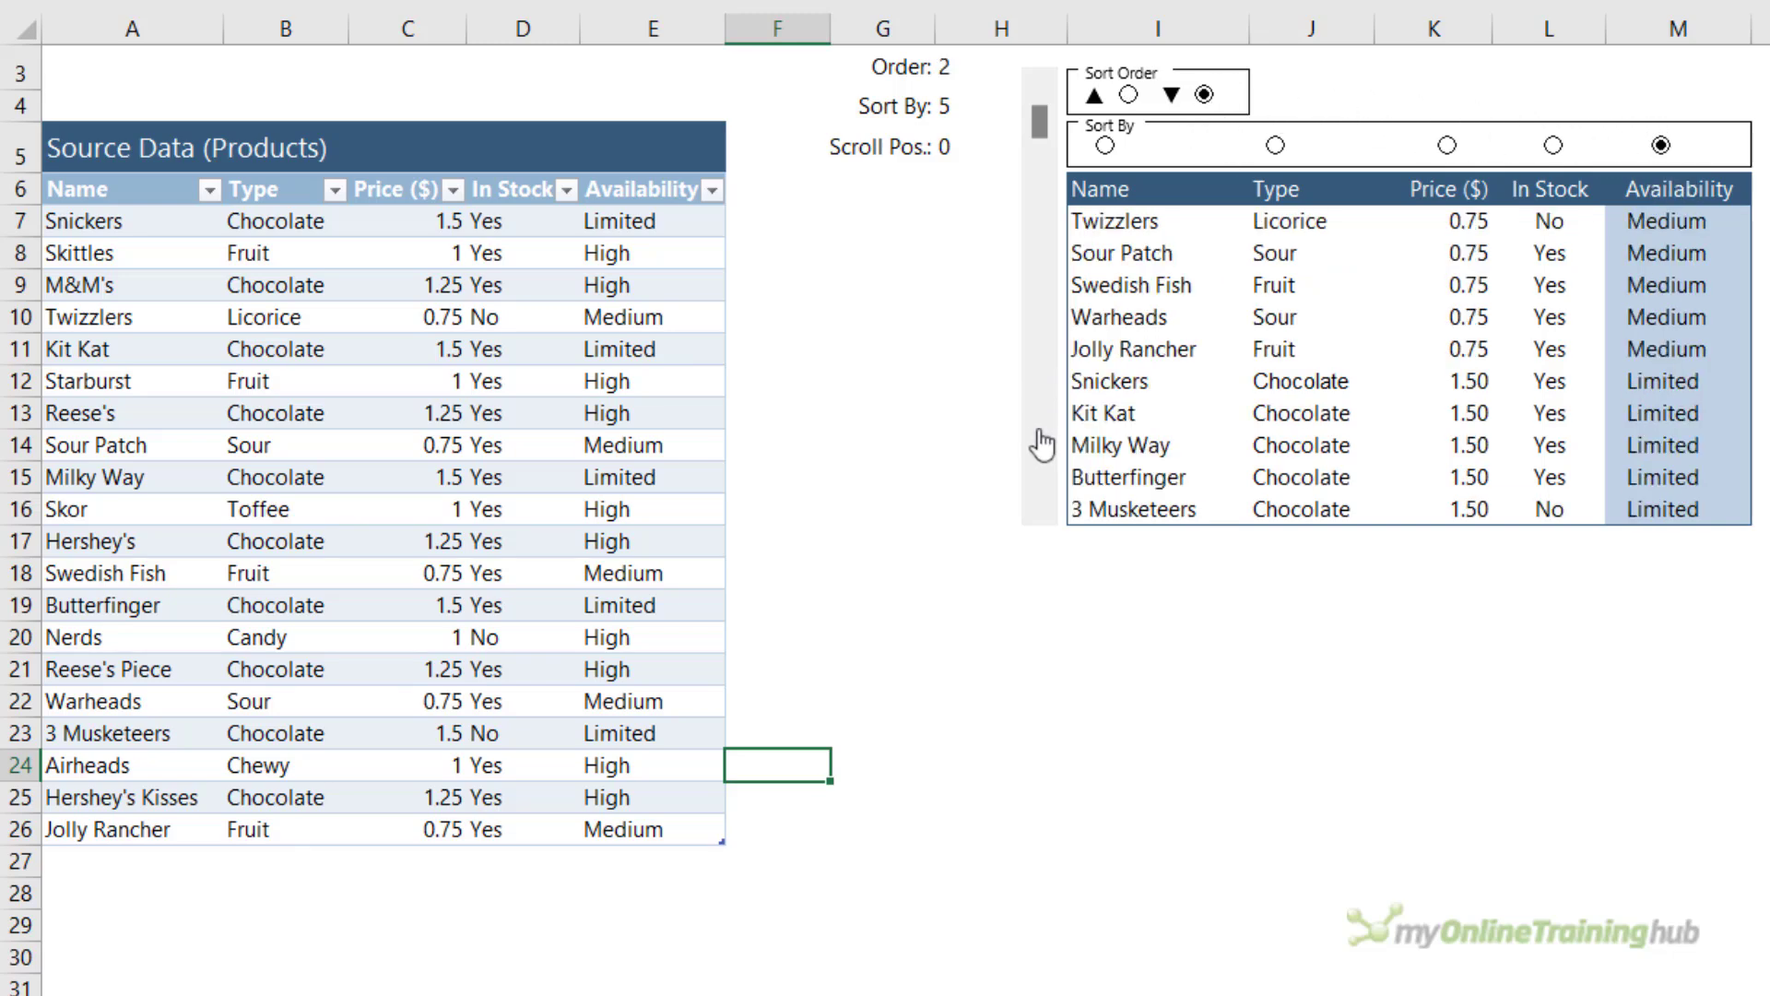
Step: Test the table's scroll bar by scrolling to position 10 and back to position 0
{"action": "left_click", "coordinate": [1040, 516]}
{"action": "left_click_drag", "start_coordinate": [1040, 516], "coordinate": [1040, 516]}
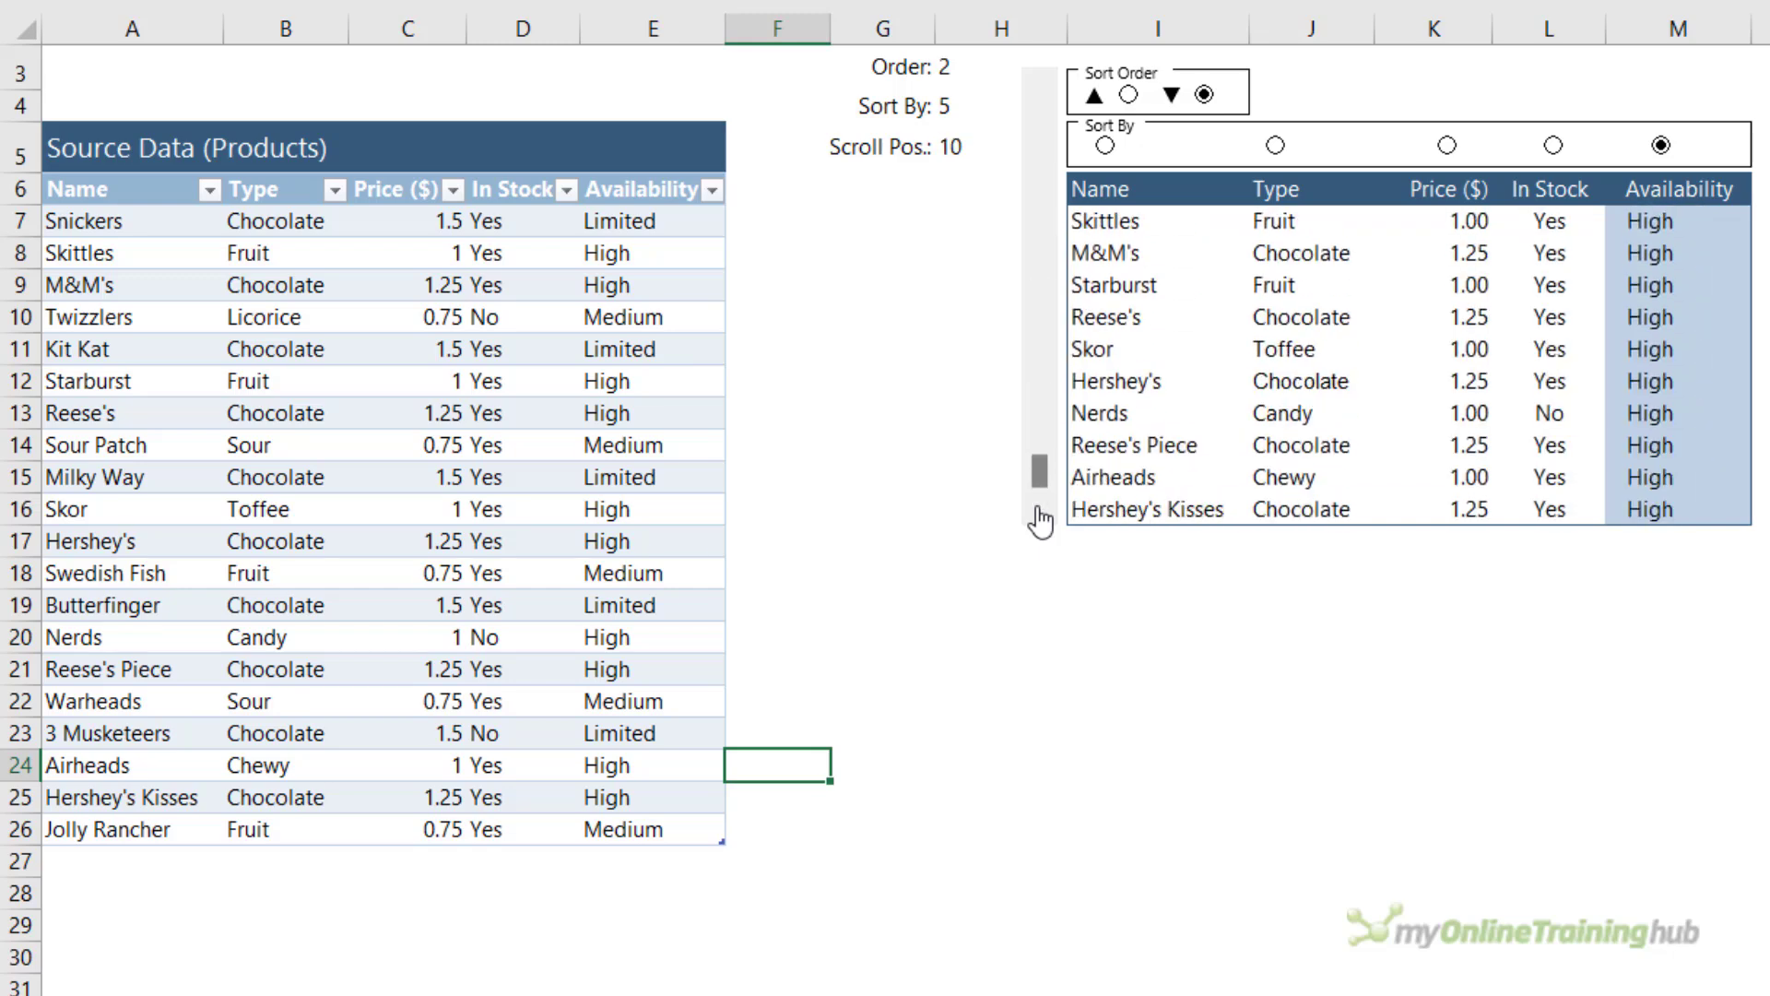
{"action": "left_click", "coordinate": [1040, 379]}
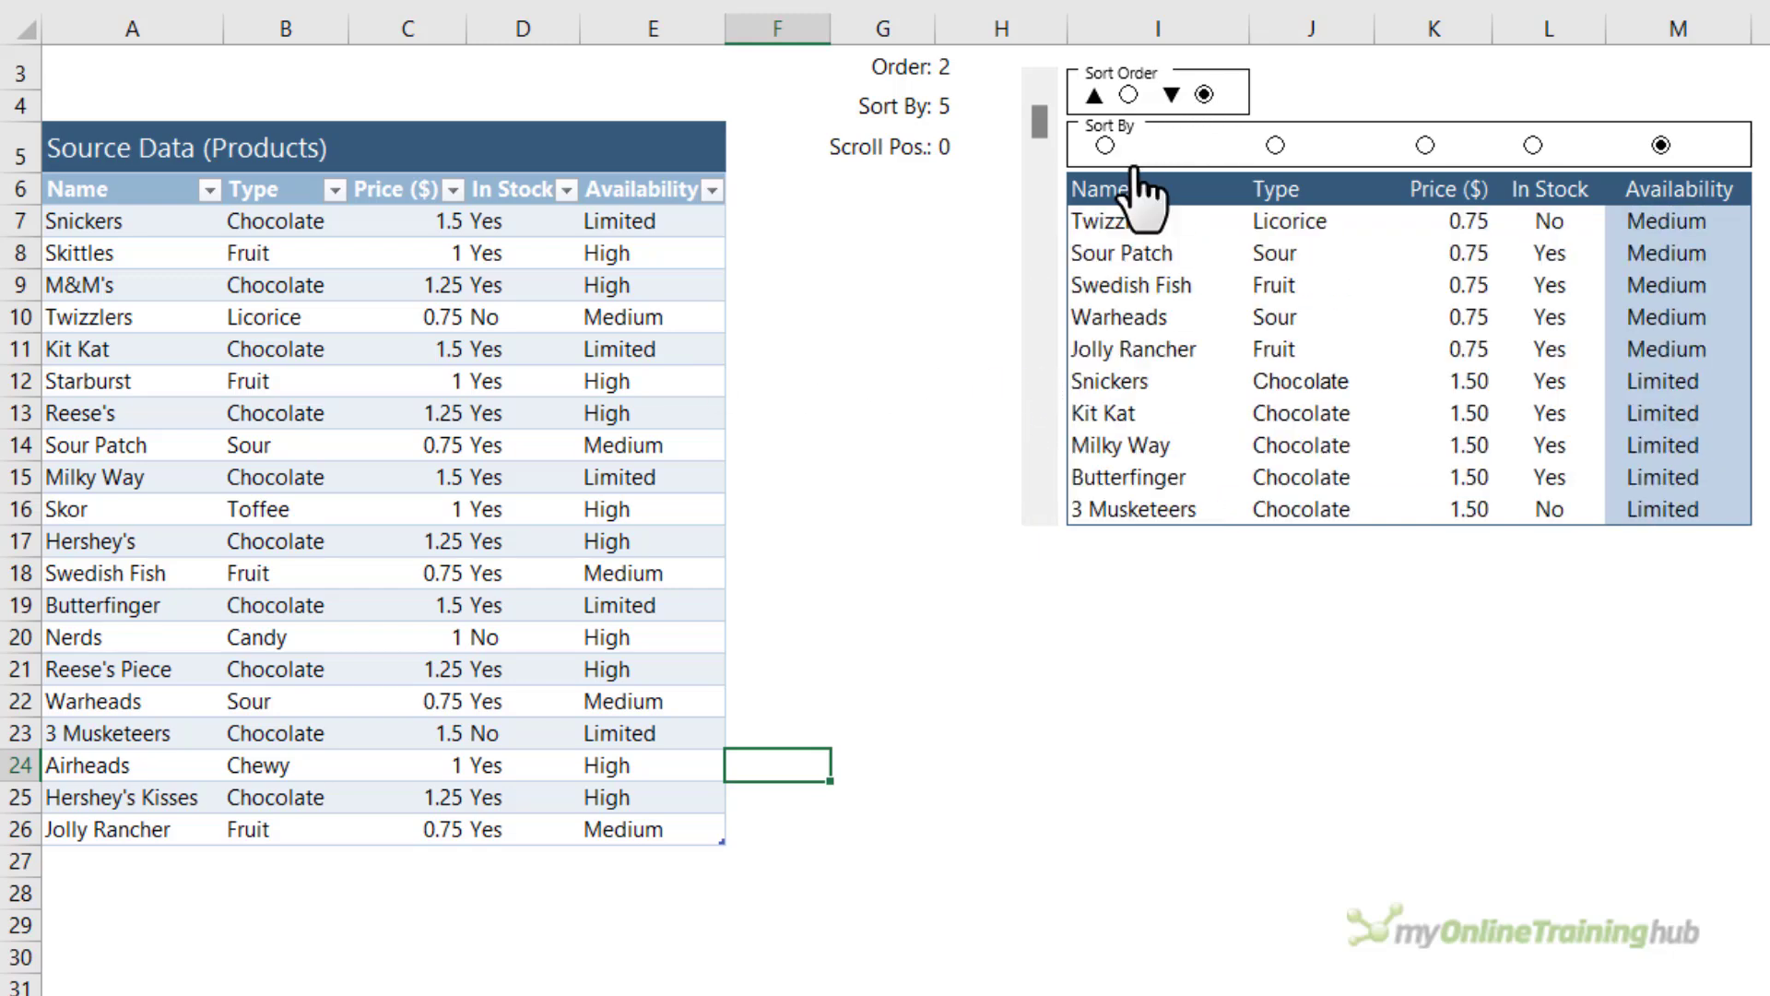
Step: Shift the Price and In Stock option buttons slightly right to line up with their column headers
{"action": "left_click", "coordinate": [1442, 153], "text": "ctrl"}
{"action": "left_click_drag", "start_coordinate": [1453, 166], "coordinate": [1474, 166]}
{"action": "left_click", "coordinate": [1564, 107]}
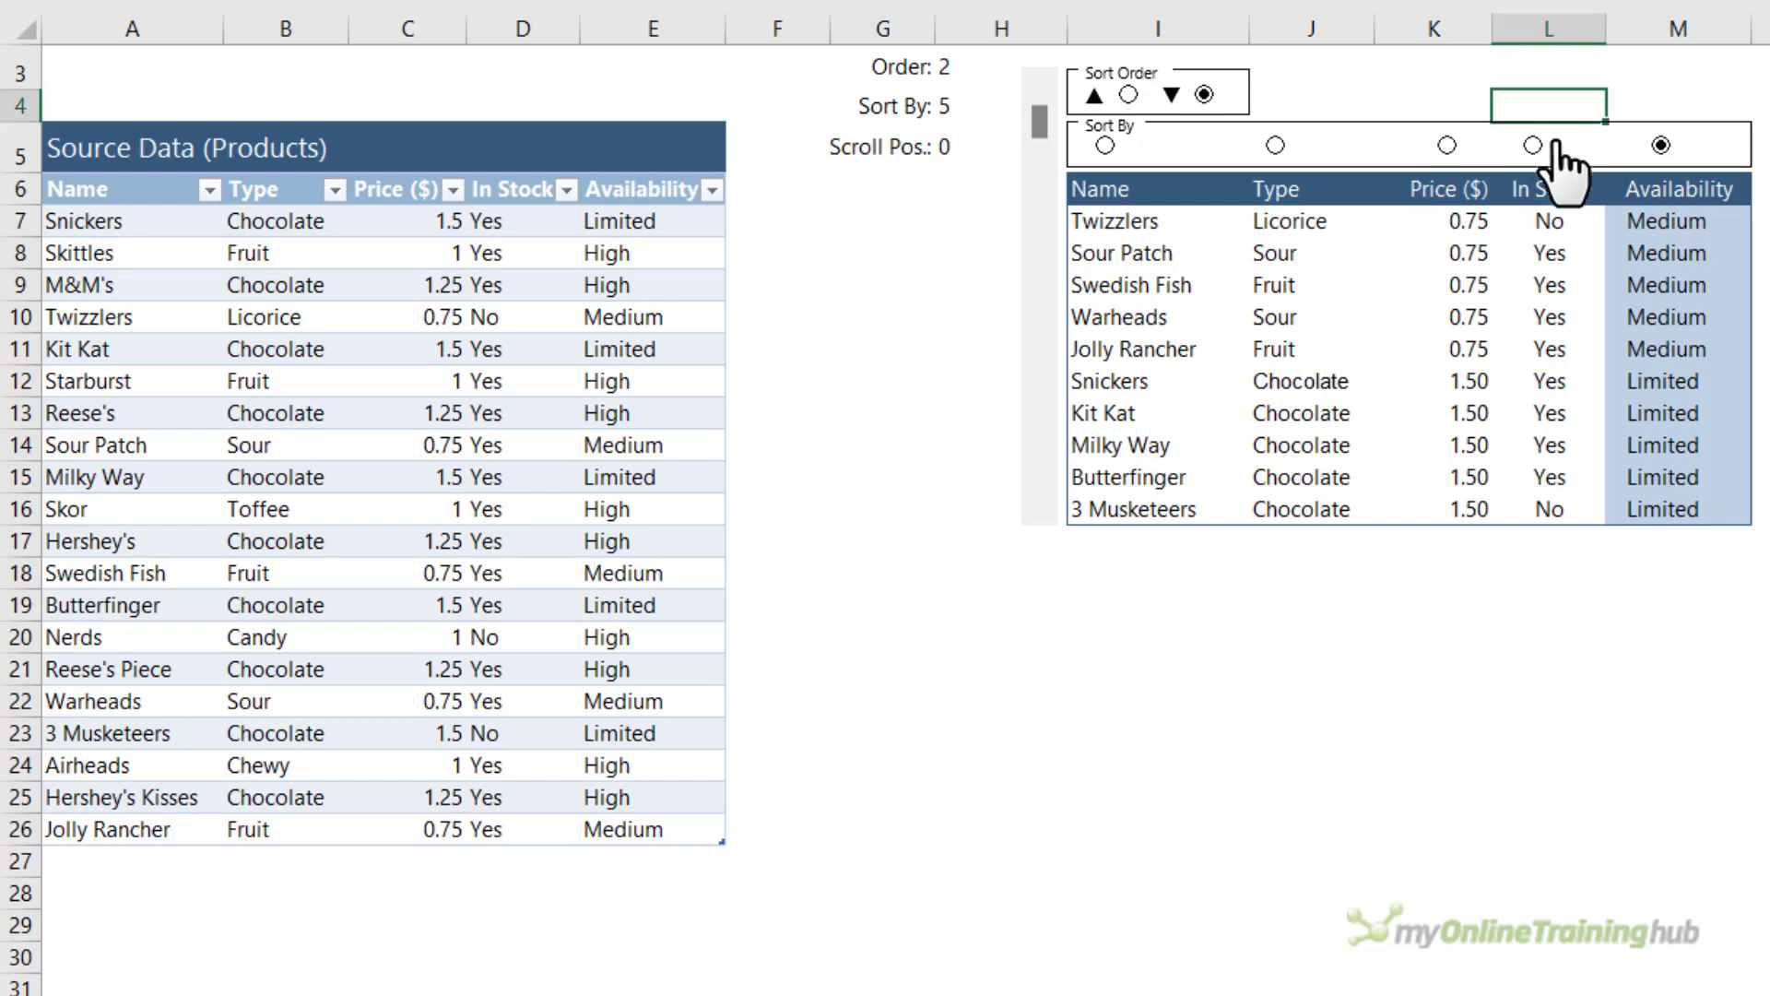
{"action": "left_click", "coordinate": [1562, 149], "text": "ctrl"}
{"action": "left_click_drag", "start_coordinate": [1559, 162], "coordinate": [1579, 163]}
{"action": "left_click", "coordinate": [1687, 595]}
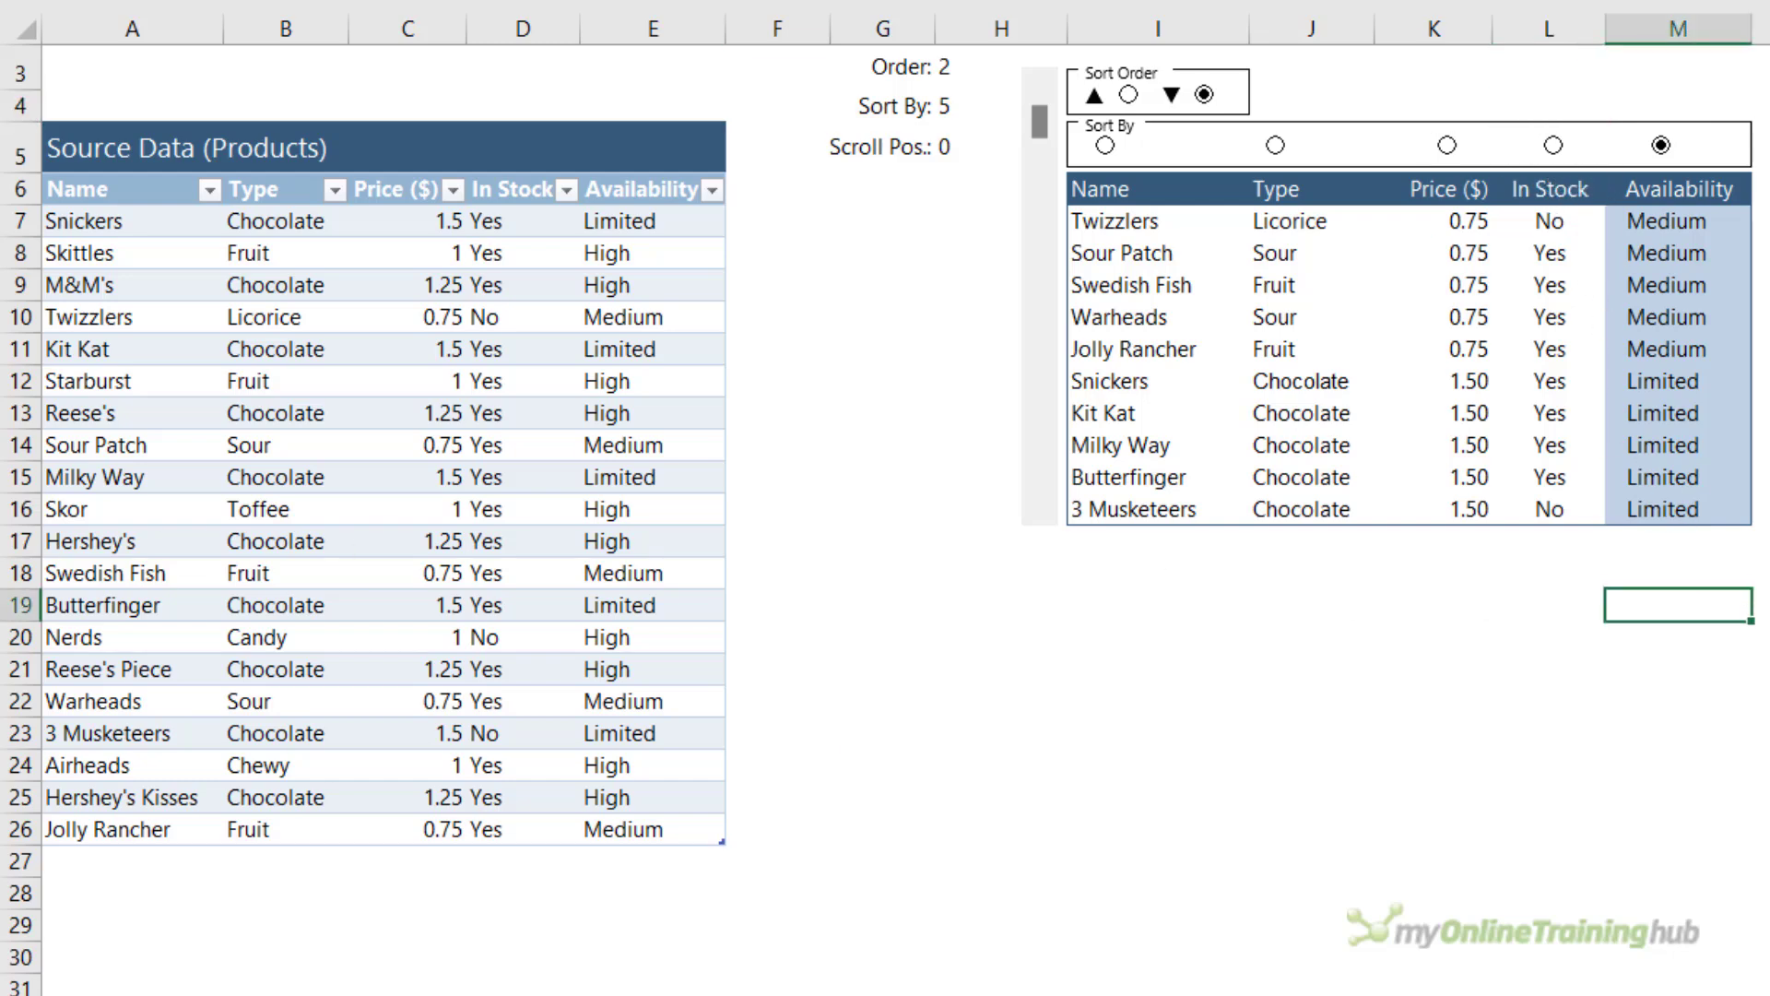